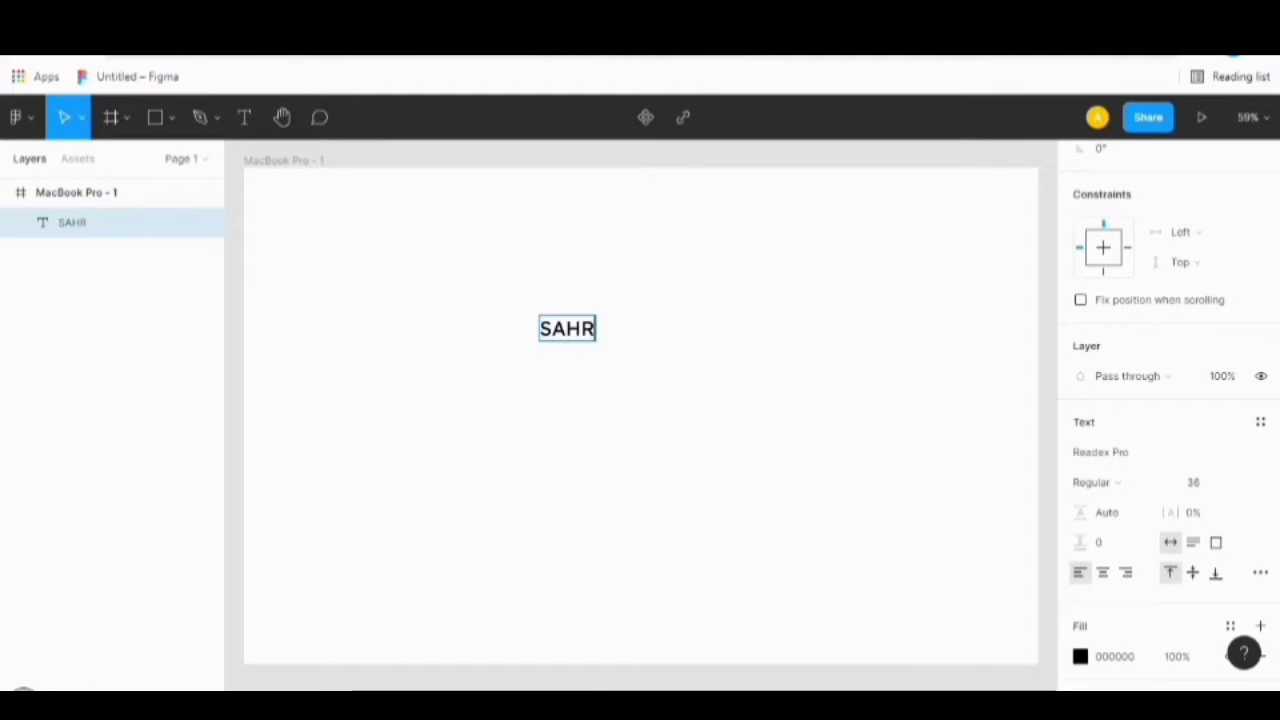
Set the SAHRA text to the Quicksand font in Bold weight.
{"action": "key", "text": "ctrl+a"}
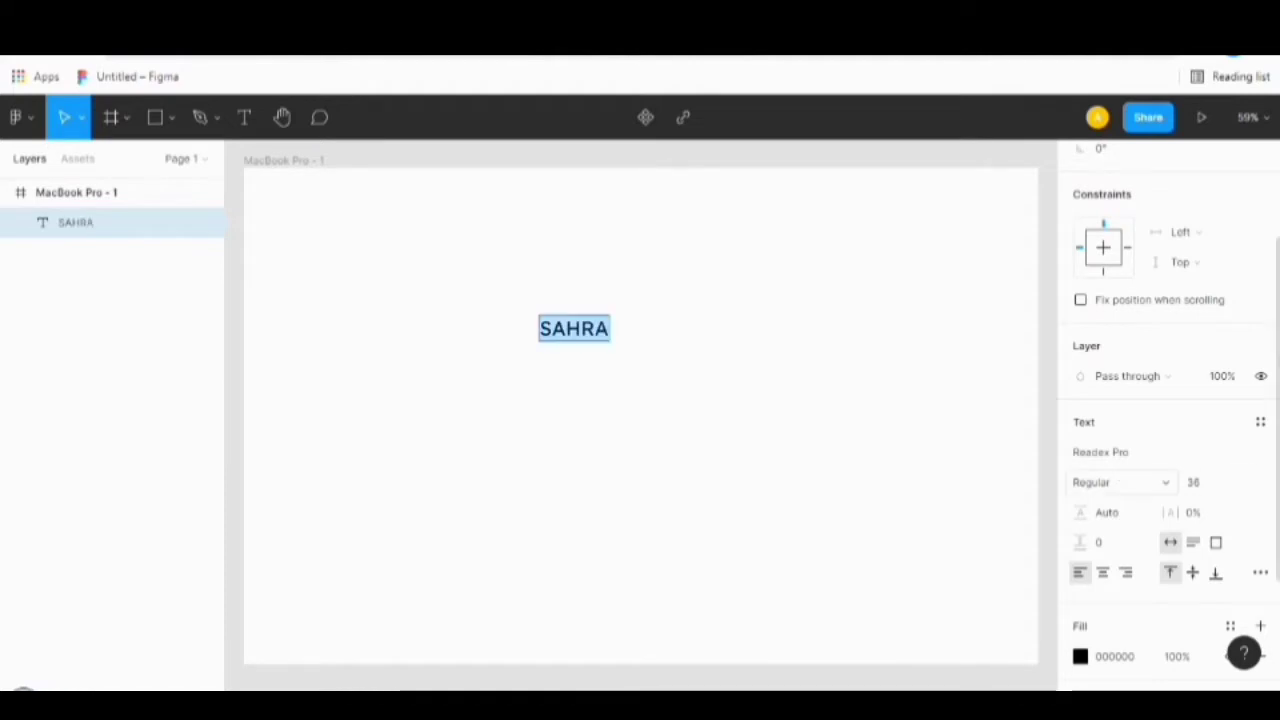
{"action": "left_click", "coordinate": [1095, 482]}
{"action": "left_click", "coordinate": [1110, 549]}
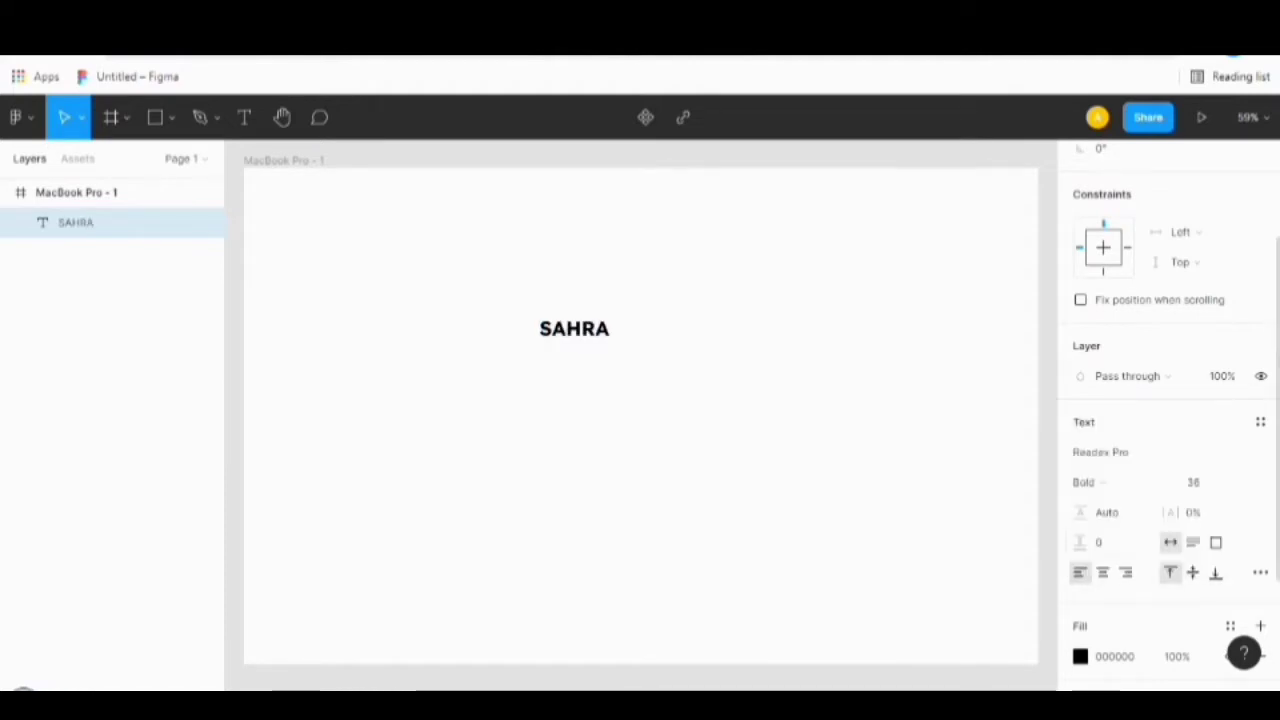
{"action": "left_click", "coordinate": [1263, 453]}
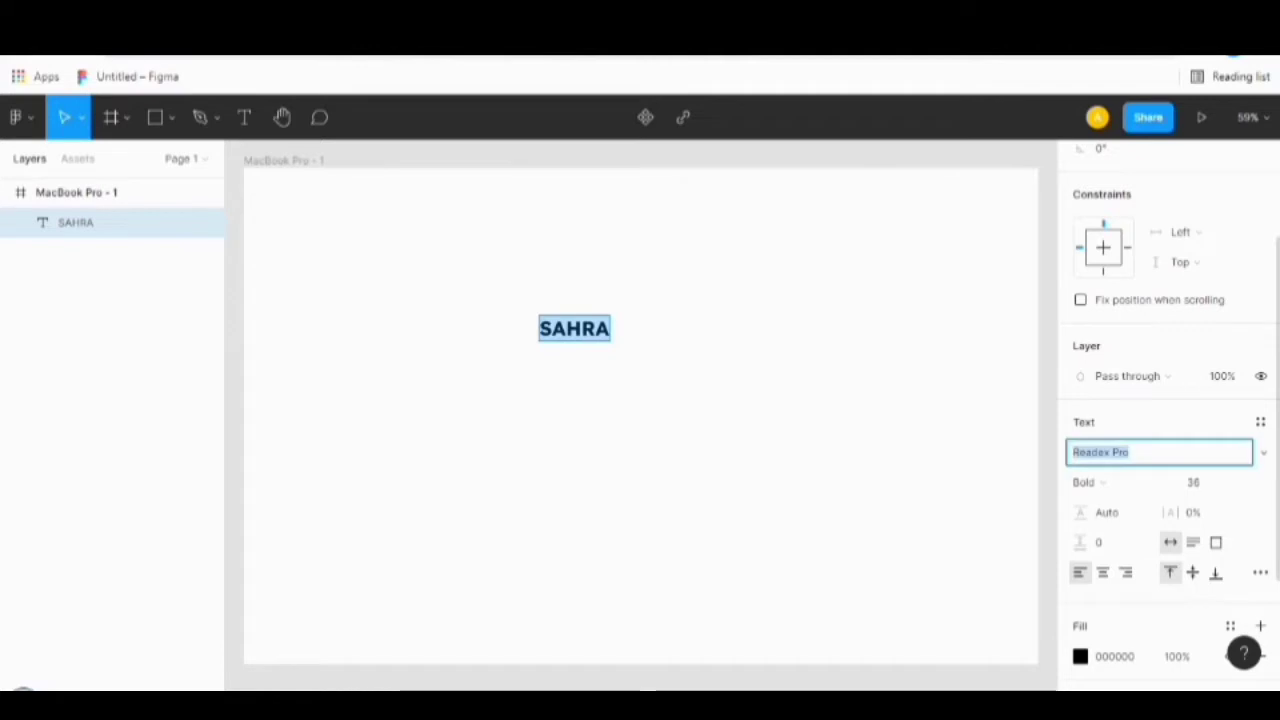
{"action": "type", "text": "Quicksand"}
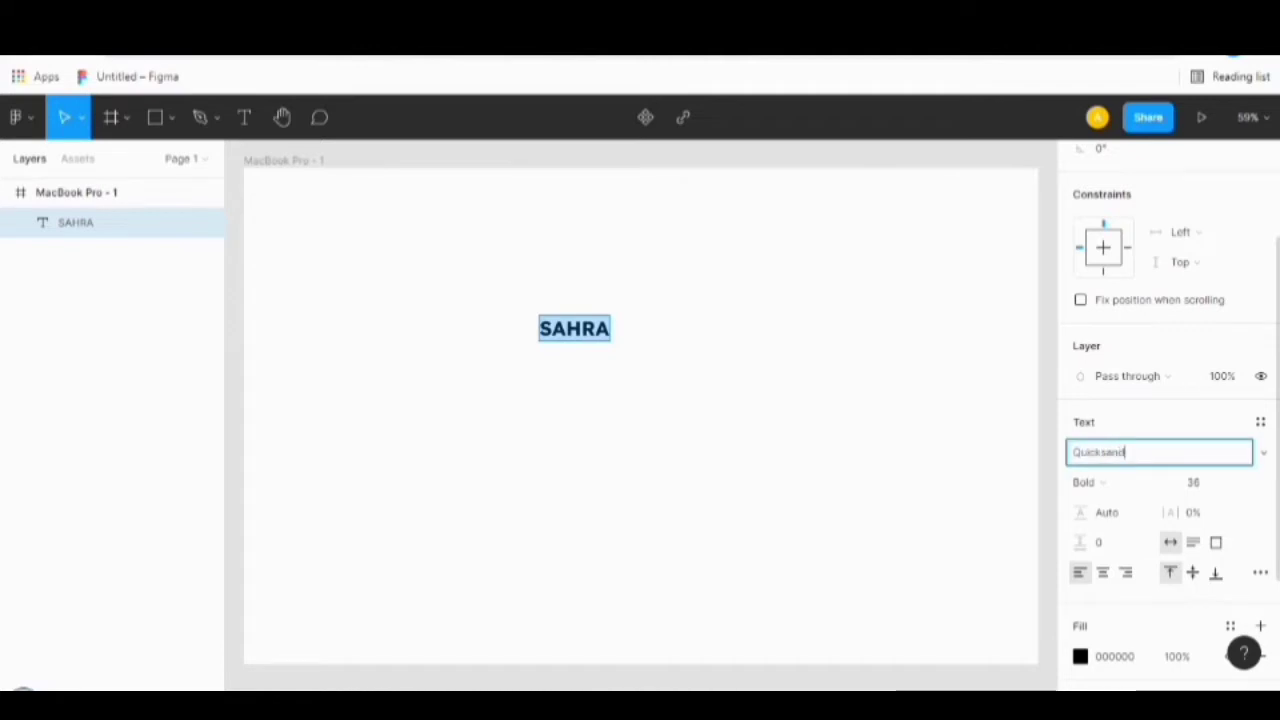
{"action": "key", "text": "Return"}
Change the SAHRA text's fill to the dark grey 333333 from the team colors.
{"action": "scroll", "coordinate": [1165, 400], "scroll_direction": "down", "scroll_amount": 2}
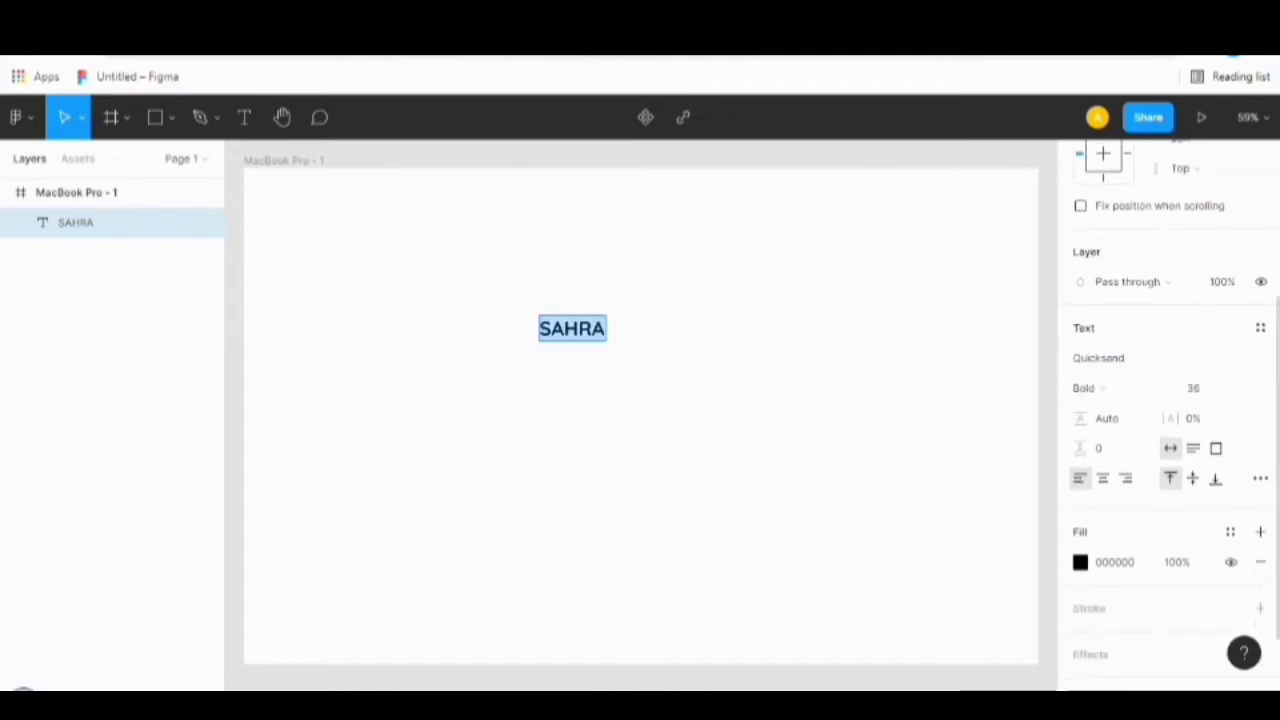
{"action": "left_click", "coordinate": [1080, 562]}
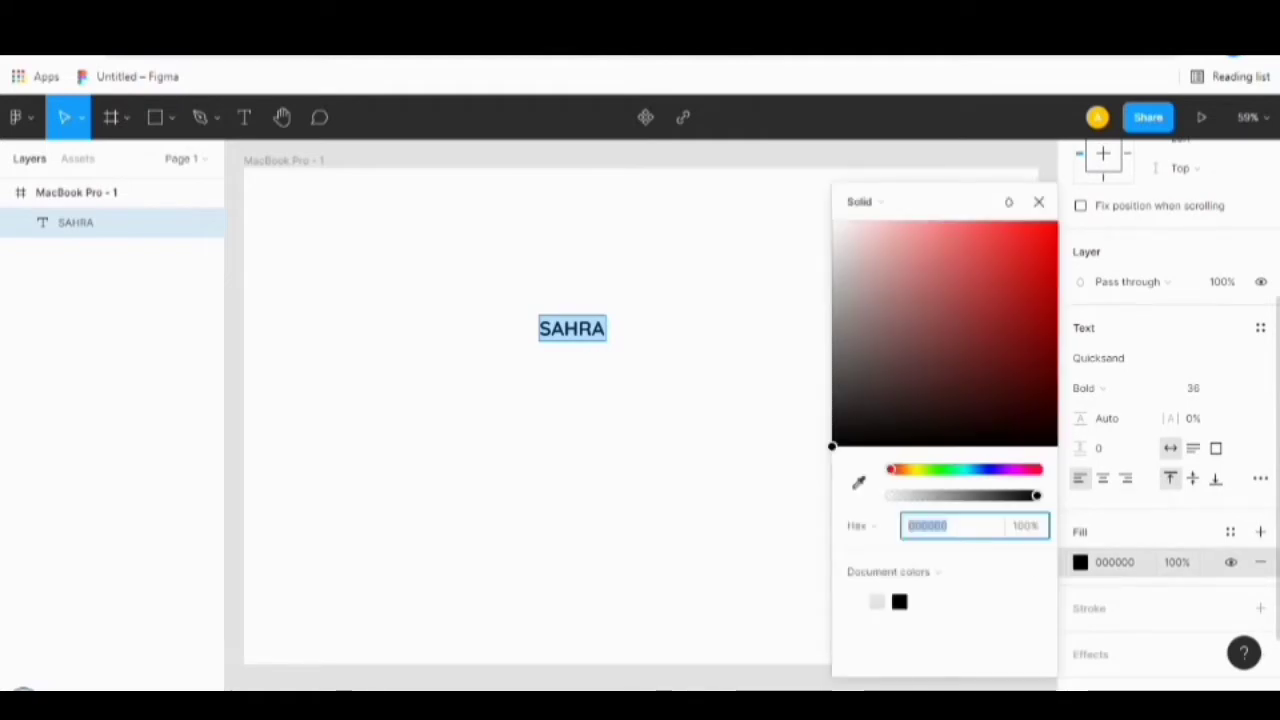
{"action": "left_click", "coordinate": [944, 572]}
{"action": "left_click", "coordinate": [940, 595]}
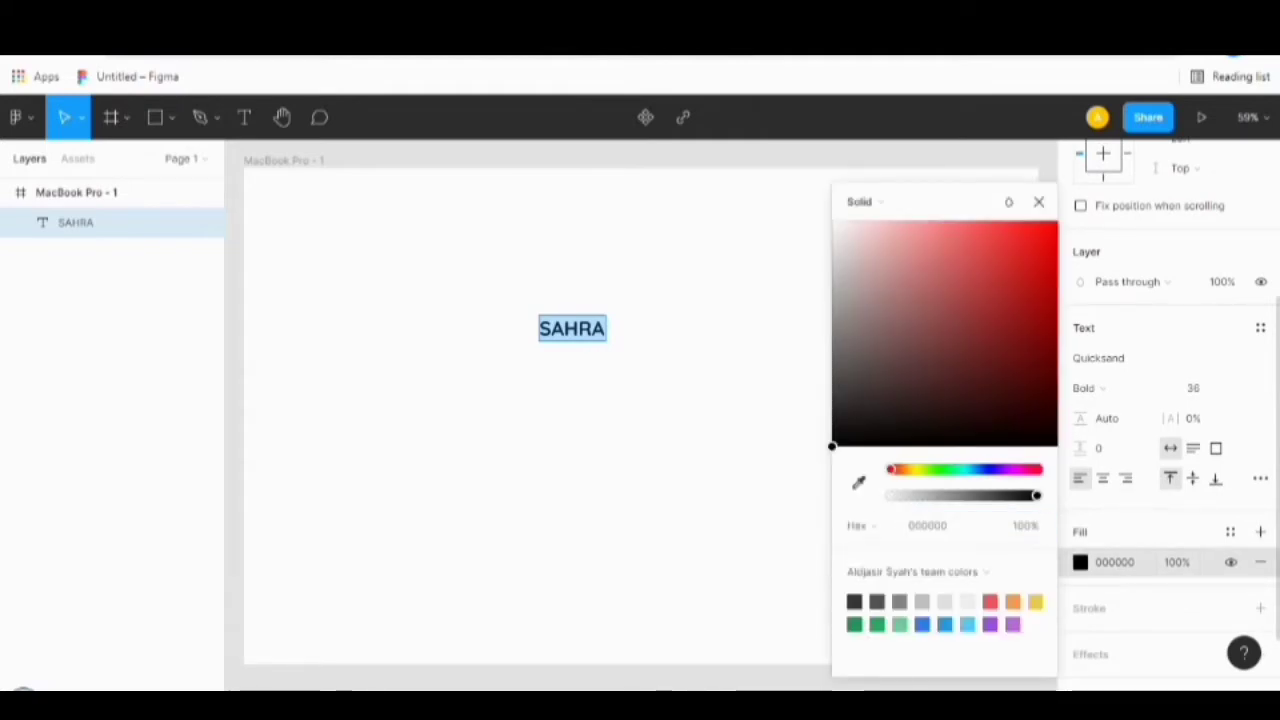
{"action": "left_click", "coordinate": [877, 602]}
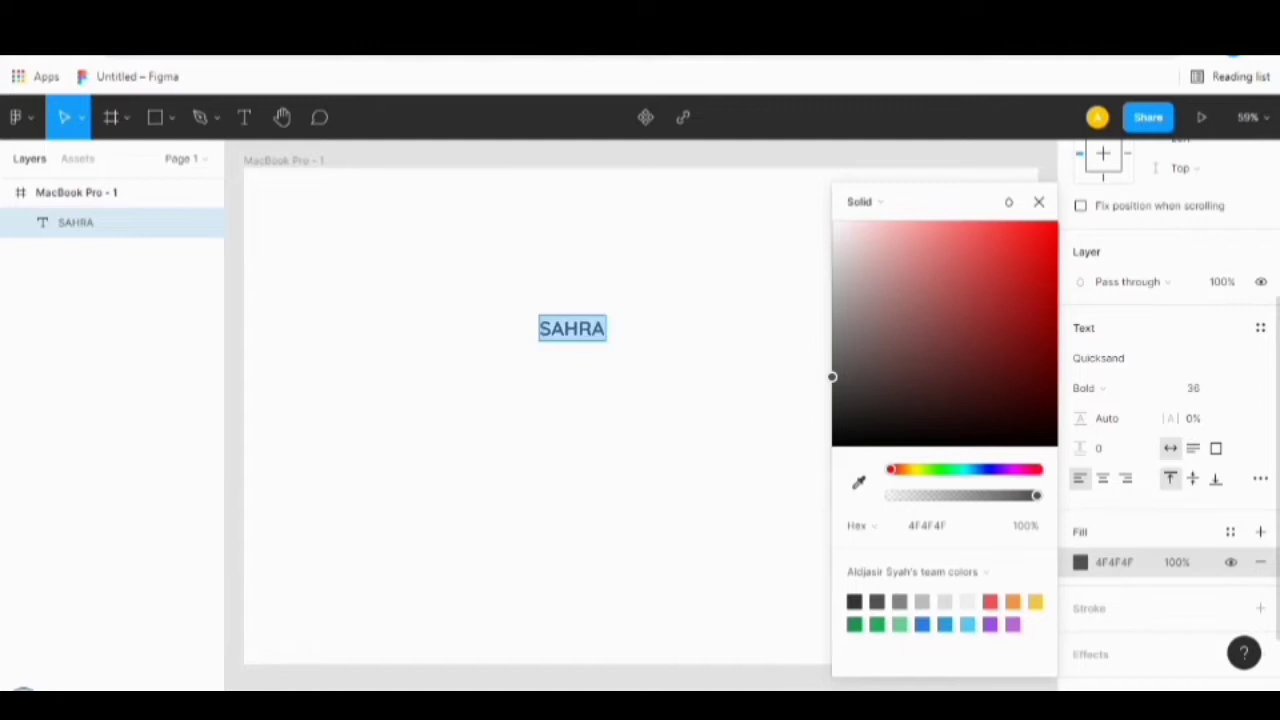
{"action": "left_click", "coordinate": [855, 602]}
{"action": "left_click", "coordinate": [1039, 202]}
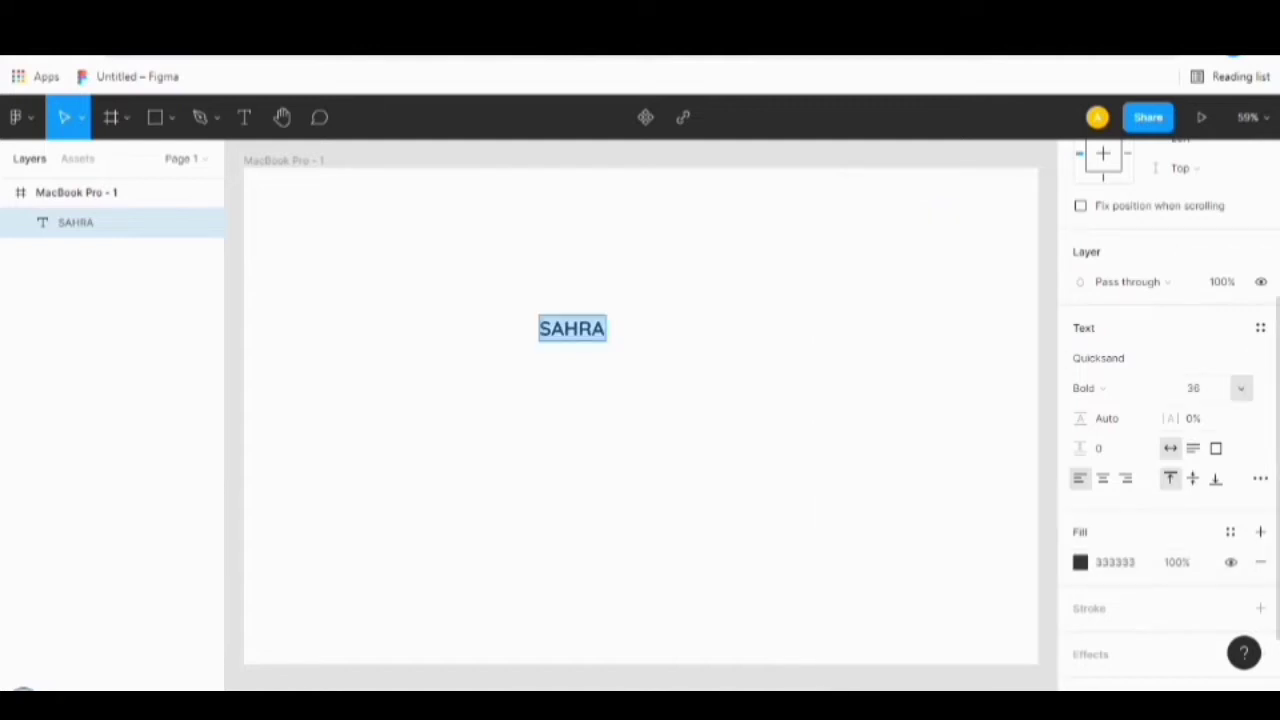
Set the SAHRA text's font size to 40 and move it to the frame's upper-left corner.
{"action": "left_click", "coordinate": [1194, 388]}
{"action": "key", "text": "Return"}
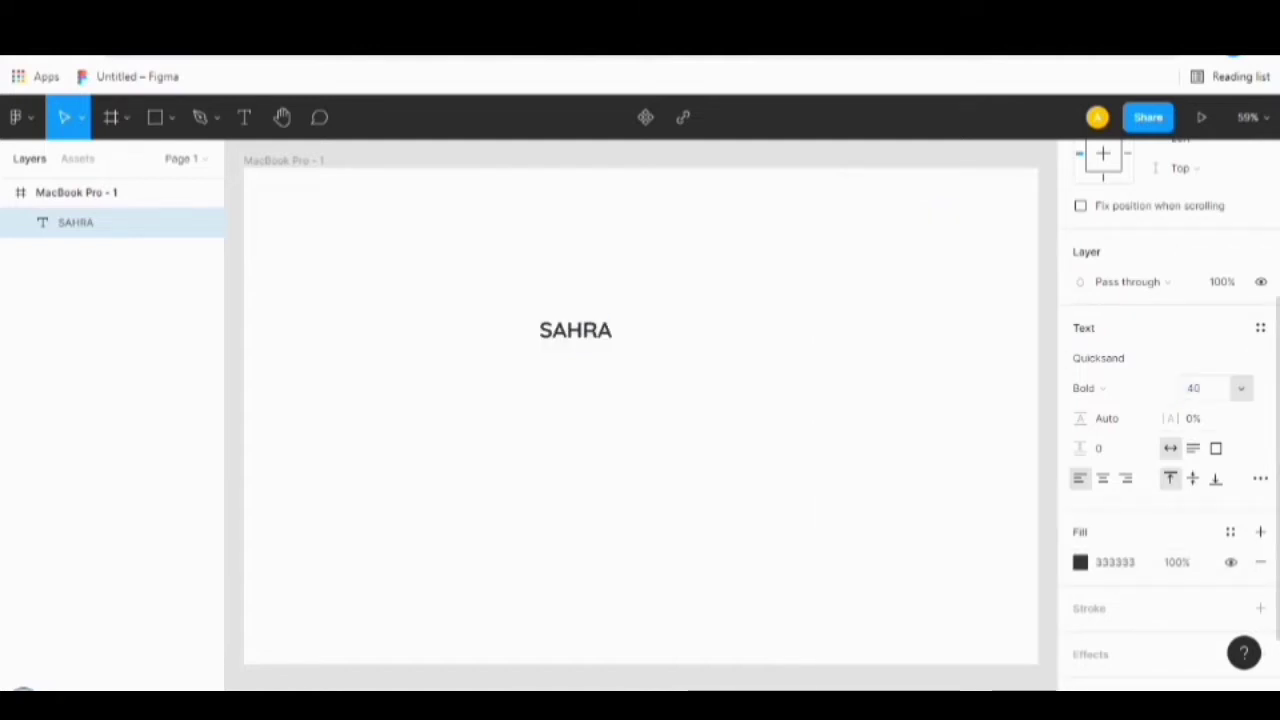
{"action": "left_click", "coordinate": [740, 352]}
{"action": "left_click_drag", "start_coordinate": [575, 329], "coordinate": [307, 203]}
Add a layout grid to the MacBook Pro - 1 frame and change its type to Columns.
{"action": "left_click", "coordinate": [450, 300]}
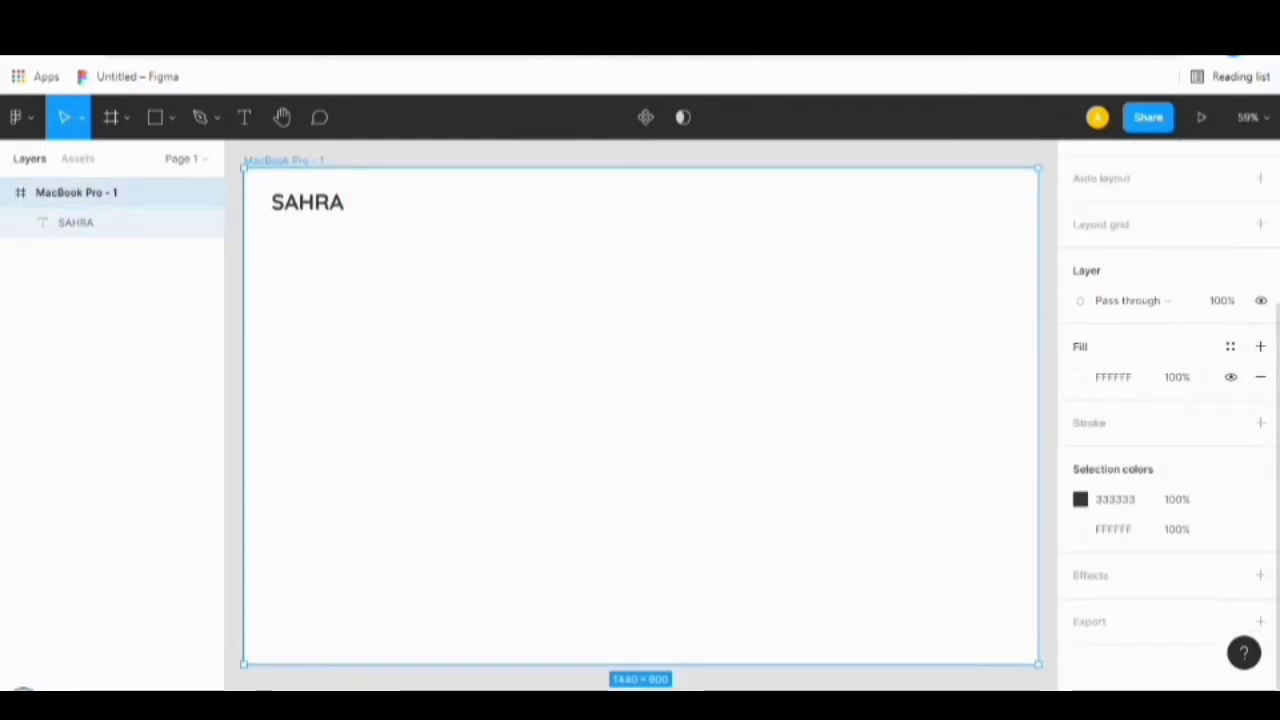
{"action": "scroll", "coordinate": [1168, 415], "scroll_direction": "up", "scroll_amount": 3}
{"action": "left_click", "coordinate": [1260, 451]}
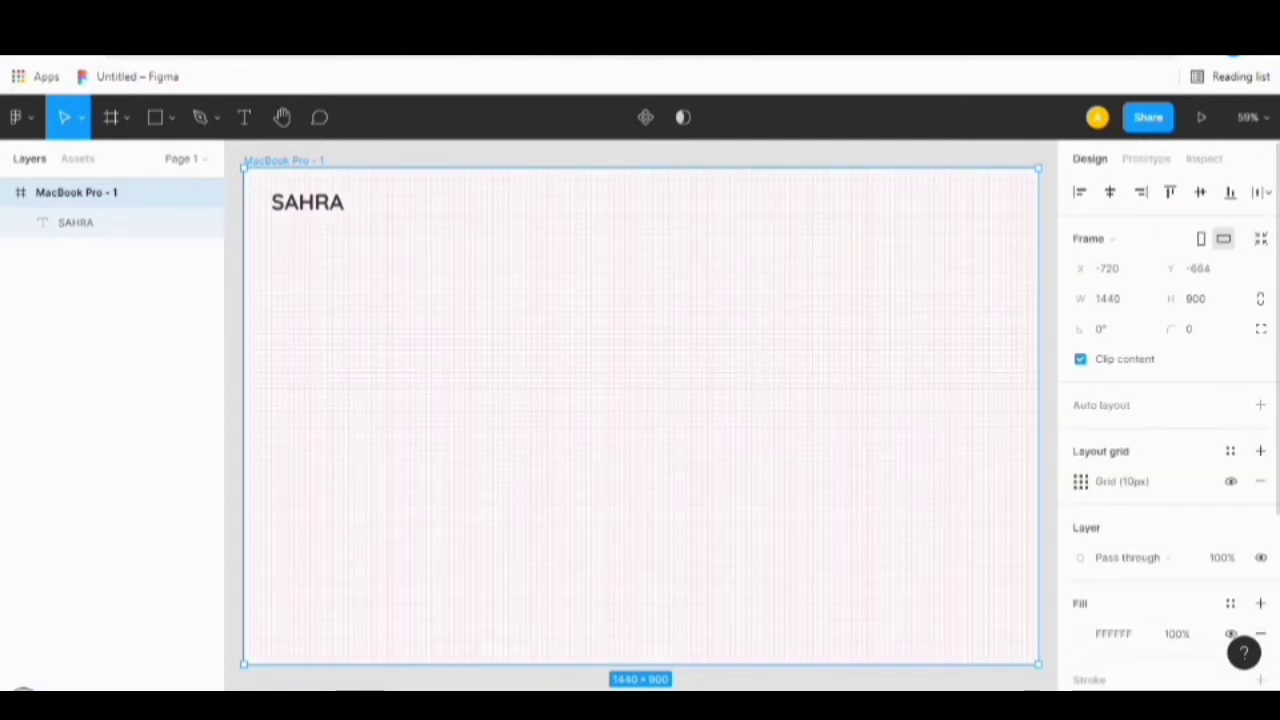
{"action": "left_click", "coordinate": [1081, 482]}
{"action": "left_click", "coordinate": [880, 485]}
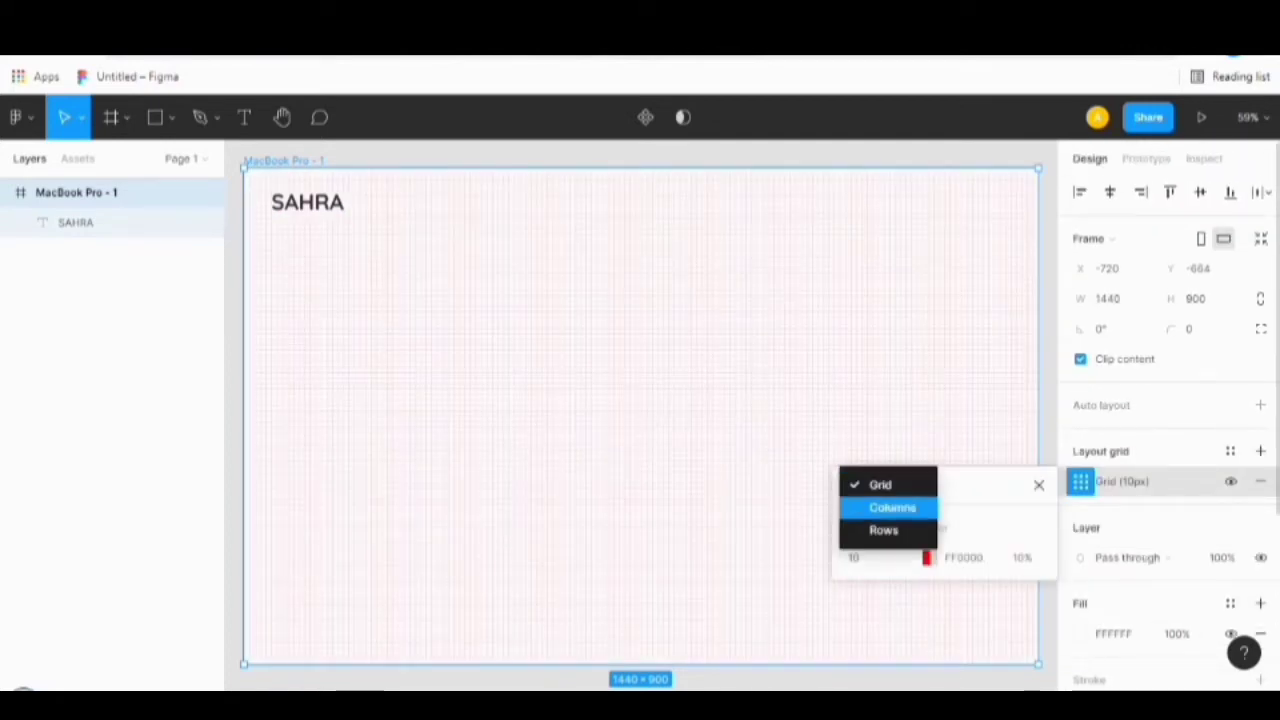
{"action": "left_click", "coordinate": [891, 506]}
Set the column grid to a count of 12 with a margin of 50.
{"action": "type", "text": "12"}
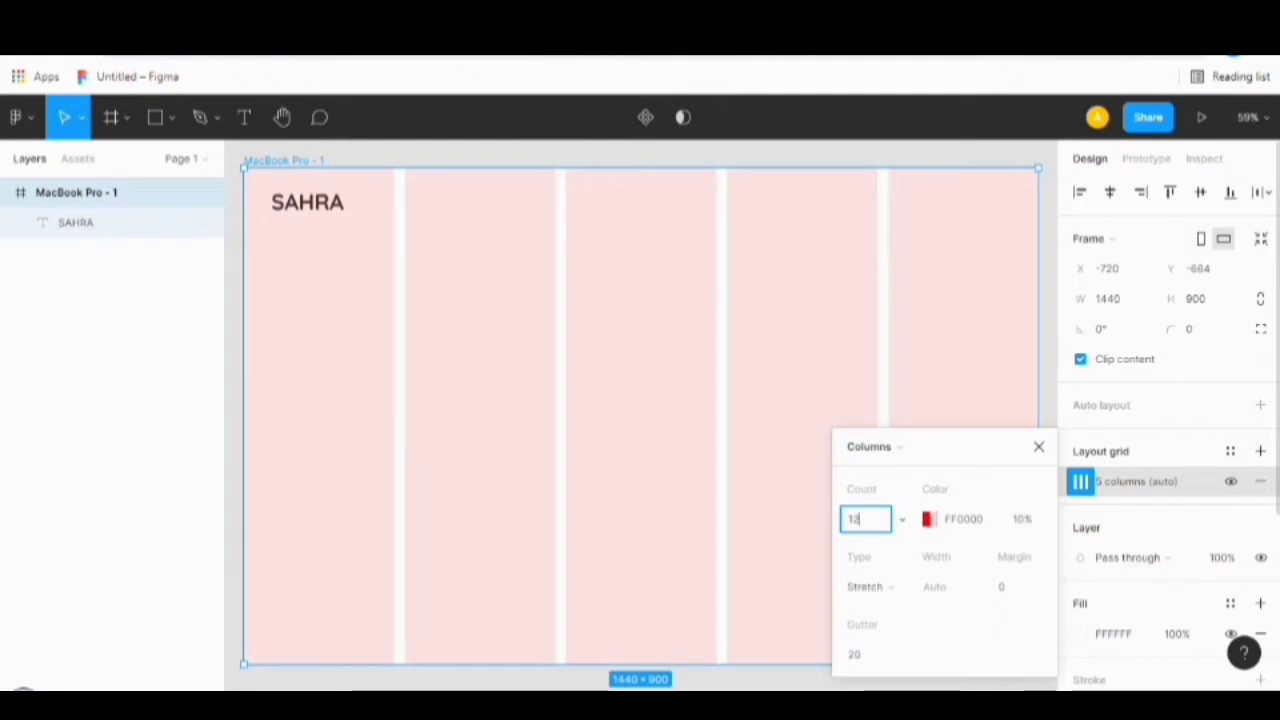
{"action": "key", "text": "Tab"}
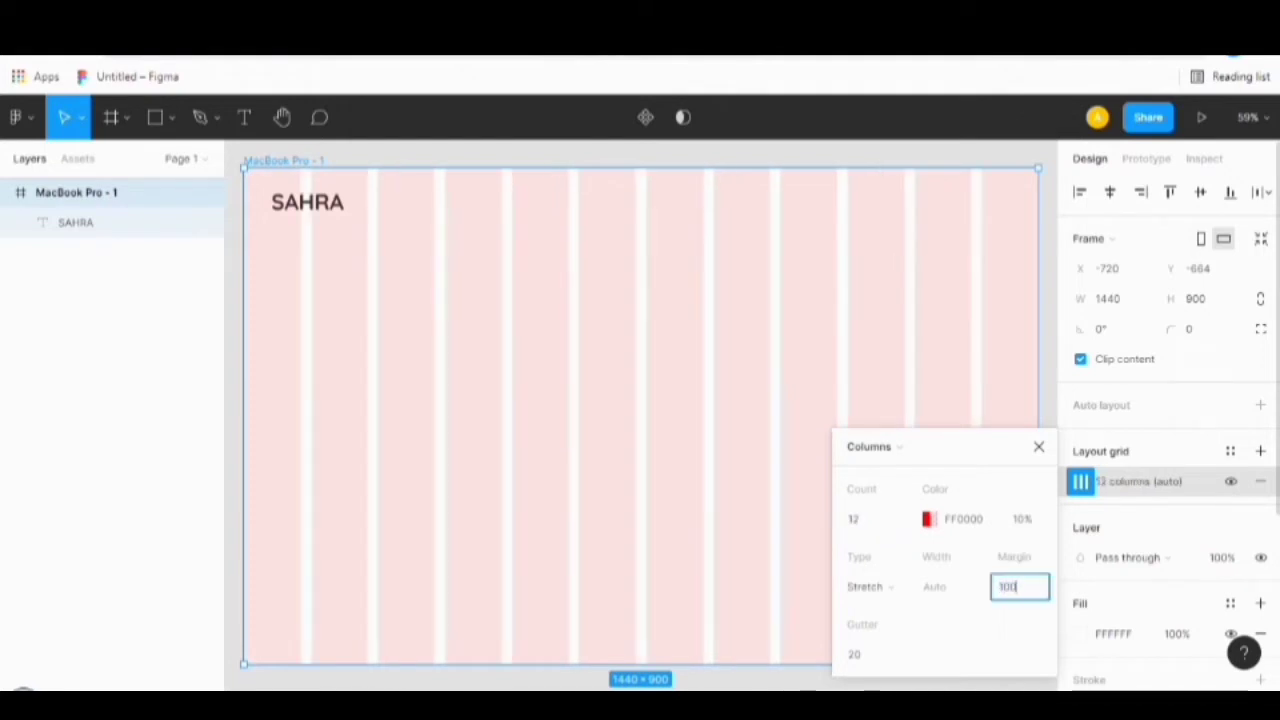
{"action": "type", "text": "50"}
{"action": "key", "text": "Return"}
{"action": "left_click", "coordinate": [1038, 446]}
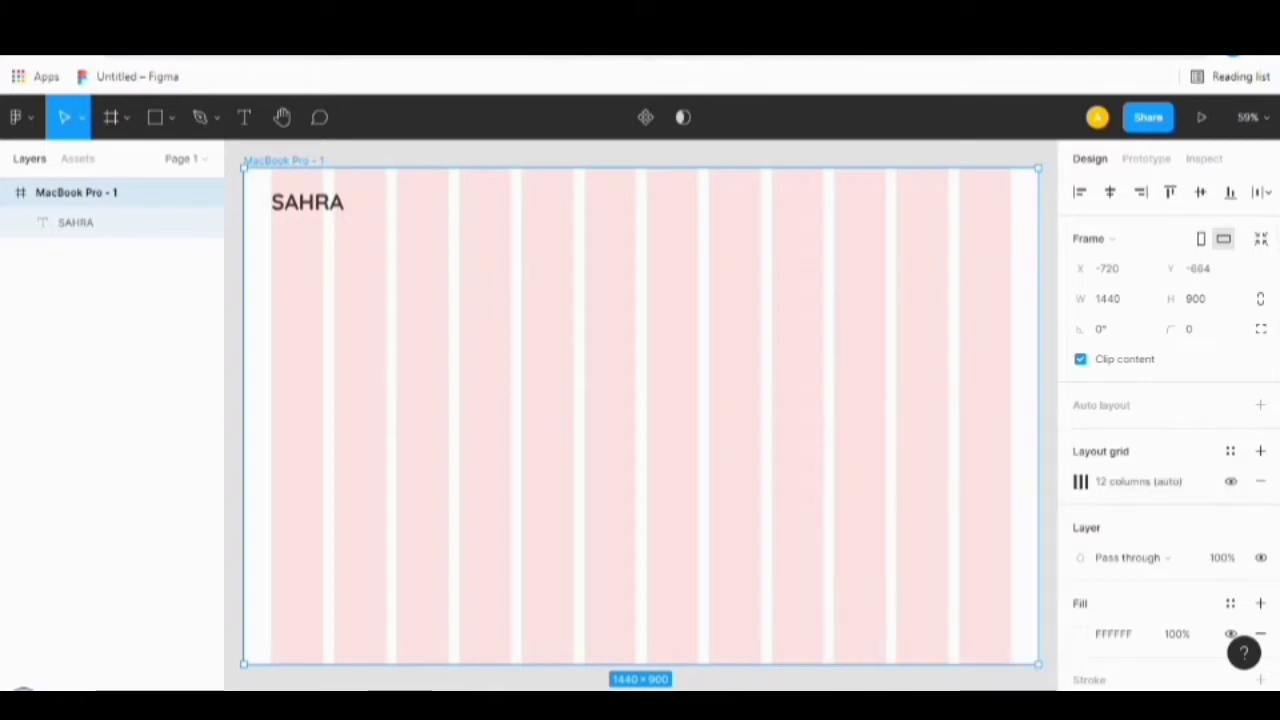
Move the SAHRA text to about X 48, Y 30 against the first column, and hide the frame's layout grid.
{"action": "left_click", "coordinate": [75, 222]}
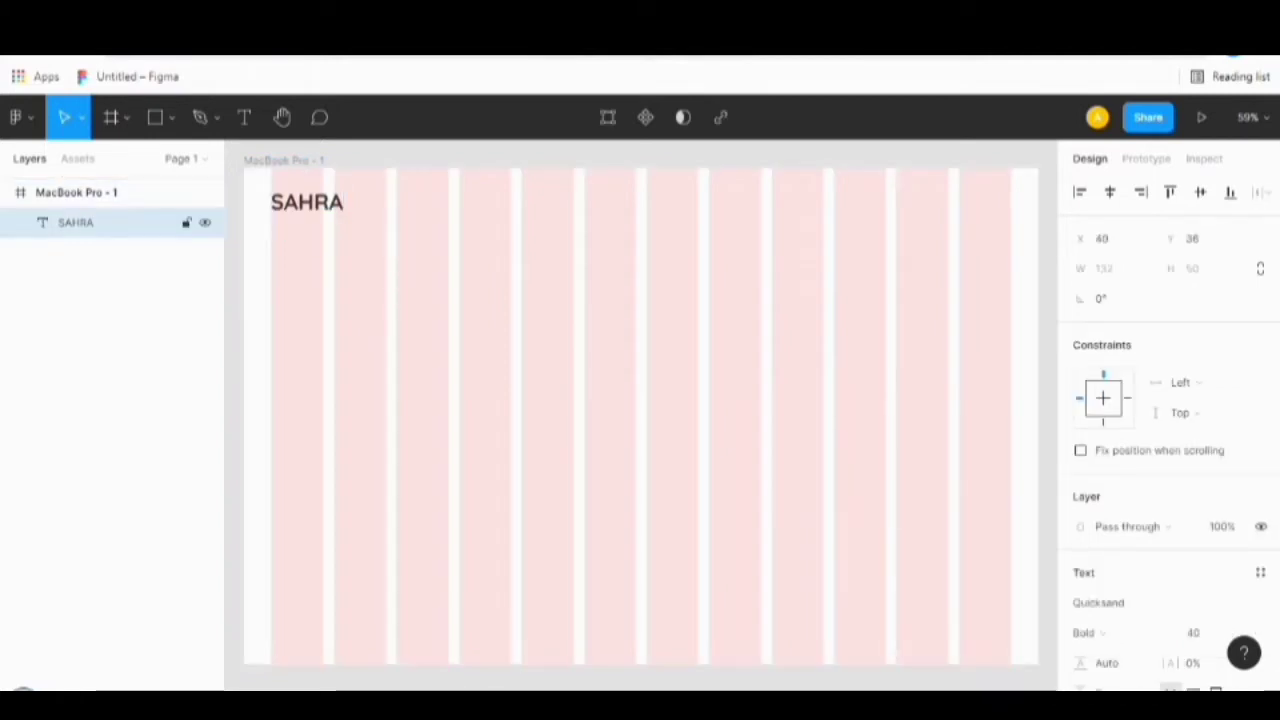
{"action": "left_click_drag", "start_coordinate": [306, 202], "coordinate": [310, 198]}
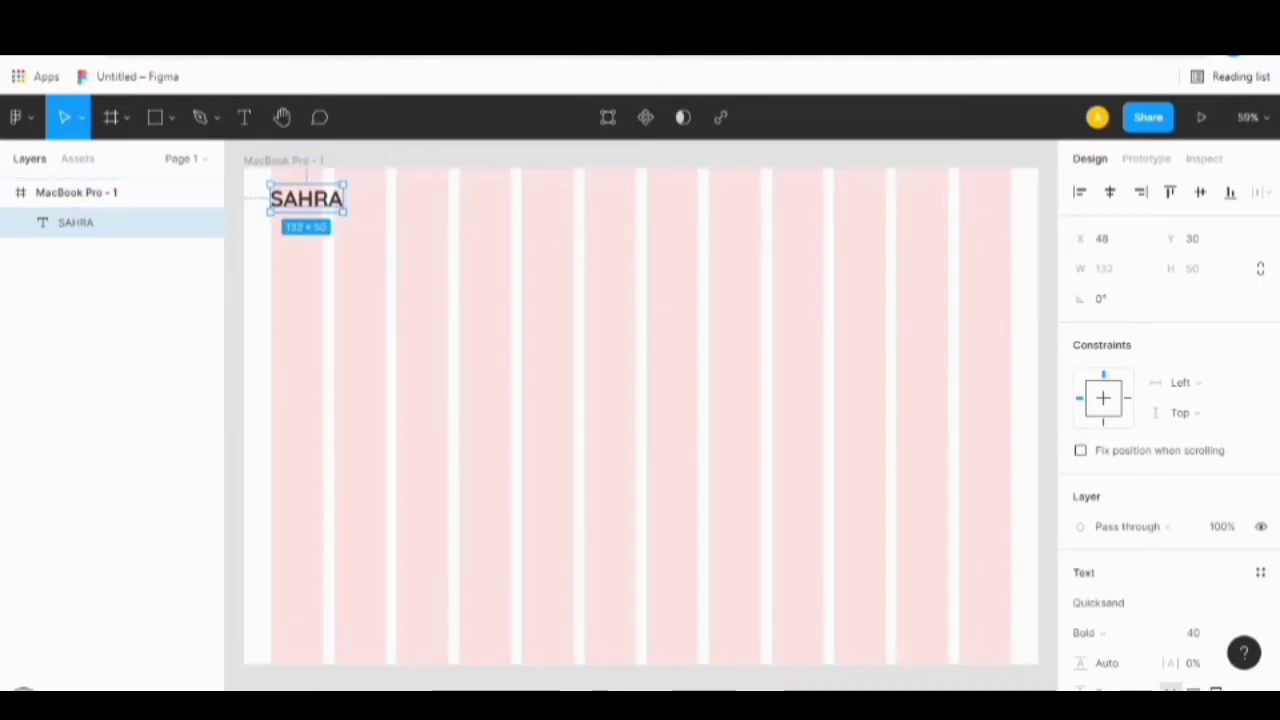
{"action": "key", "text": "Escape"}
{"action": "left_click", "coordinate": [76, 192]}
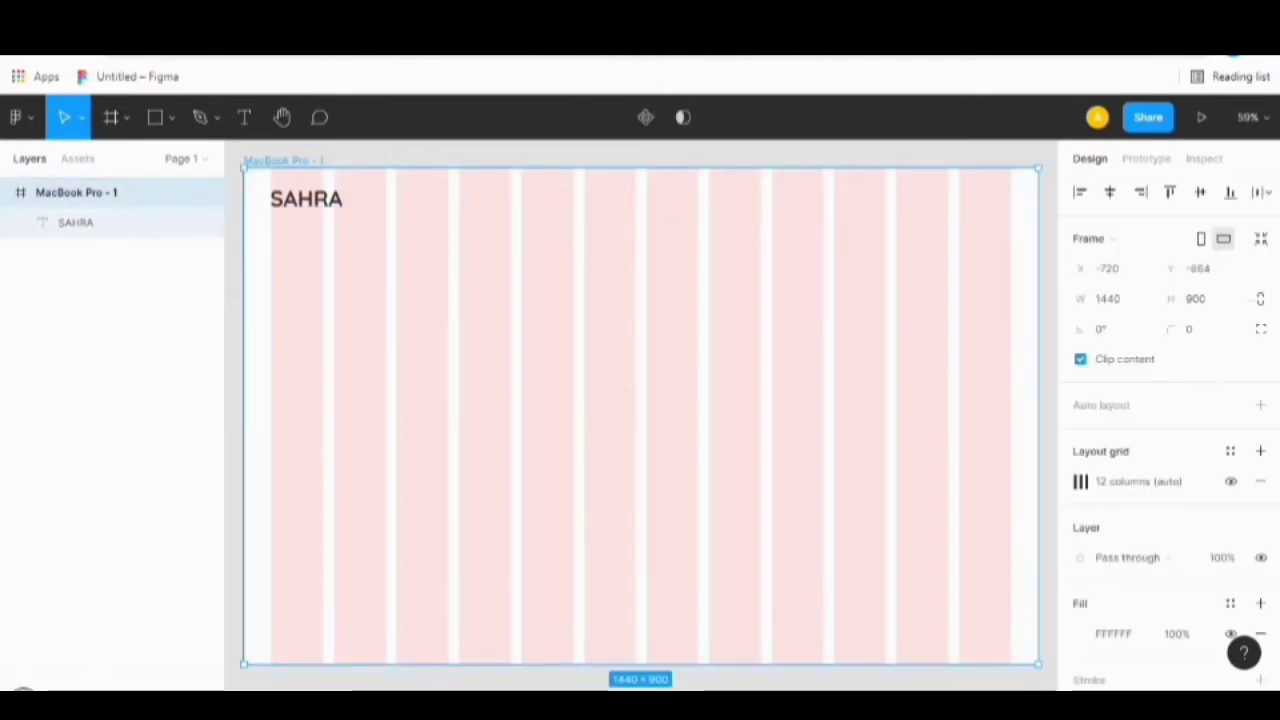
{"action": "left_click", "coordinate": [1231, 482]}
Duplicate the SAHRA text, place the copy beside it at about X 306, Y 30, and change its wording to "Projects".
{"action": "left_click", "coordinate": [306, 200]}
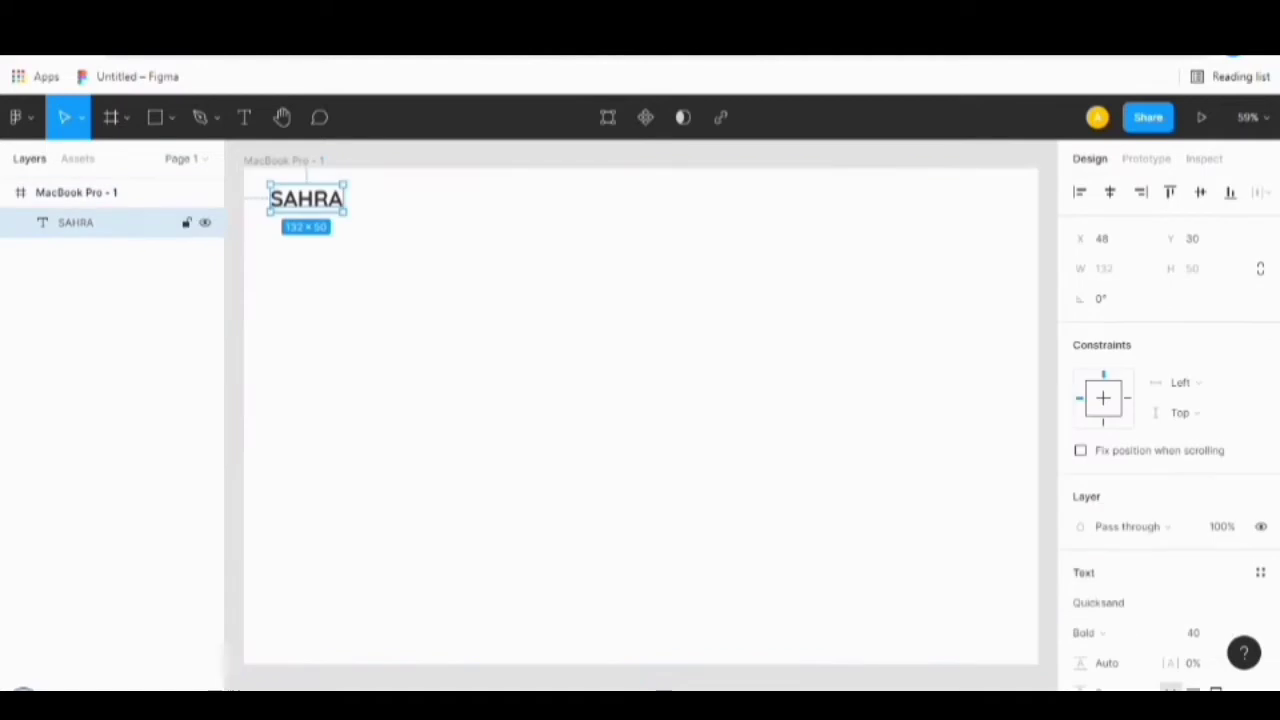
{"action": "key", "text": "ctrl+d"}
{"action": "left_click_drag", "start_coordinate": [306, 199], "coordinate": [448, 199]}
{"action": "key", "text": "Return"}
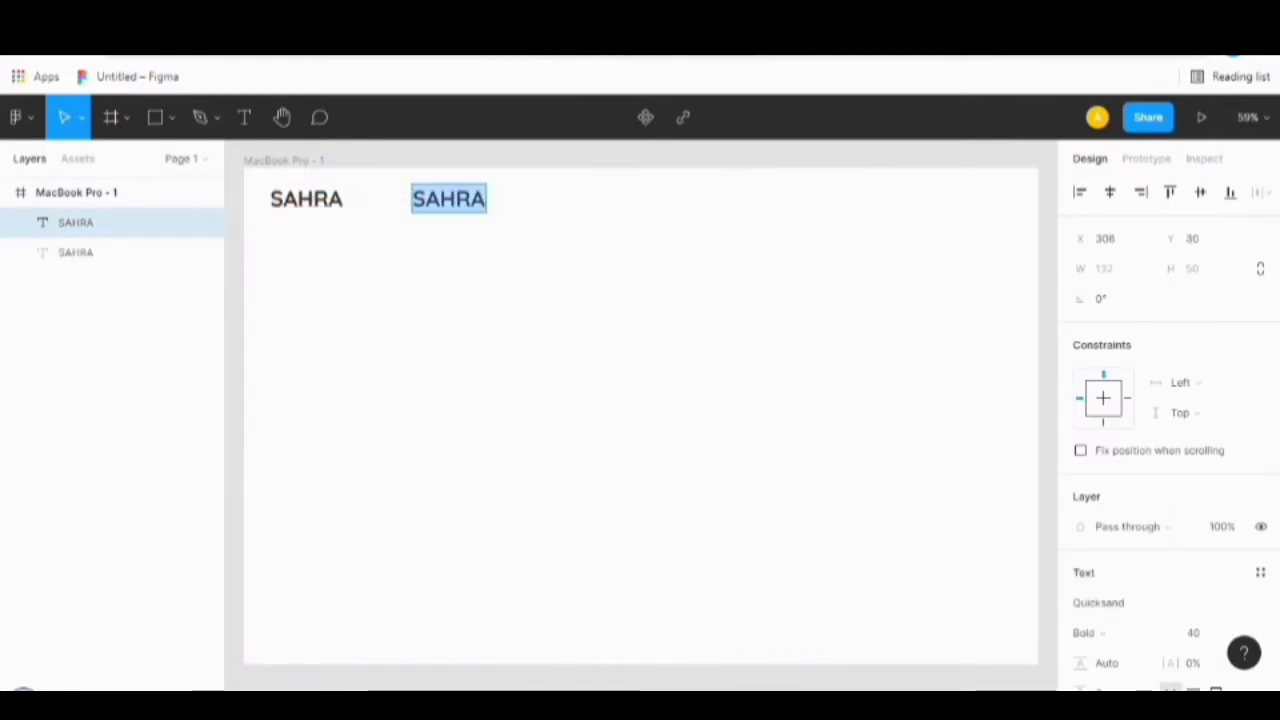
{"action": "type", "text": "pRO"}
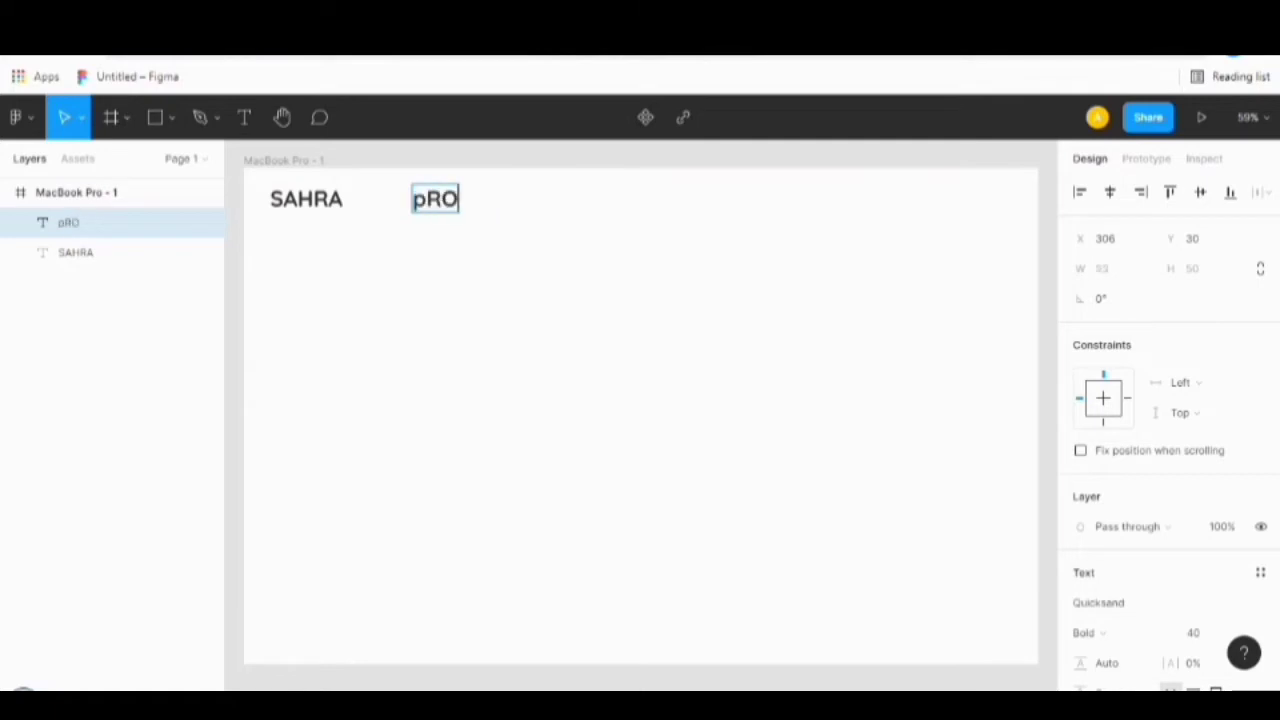
{"action": "key", "text": "BackSpace"}
{"action": "key", "text": "BackSpace"}
{"action": "key", "text": "BackSpace"}
{"action": "type", "text": "Pr"}
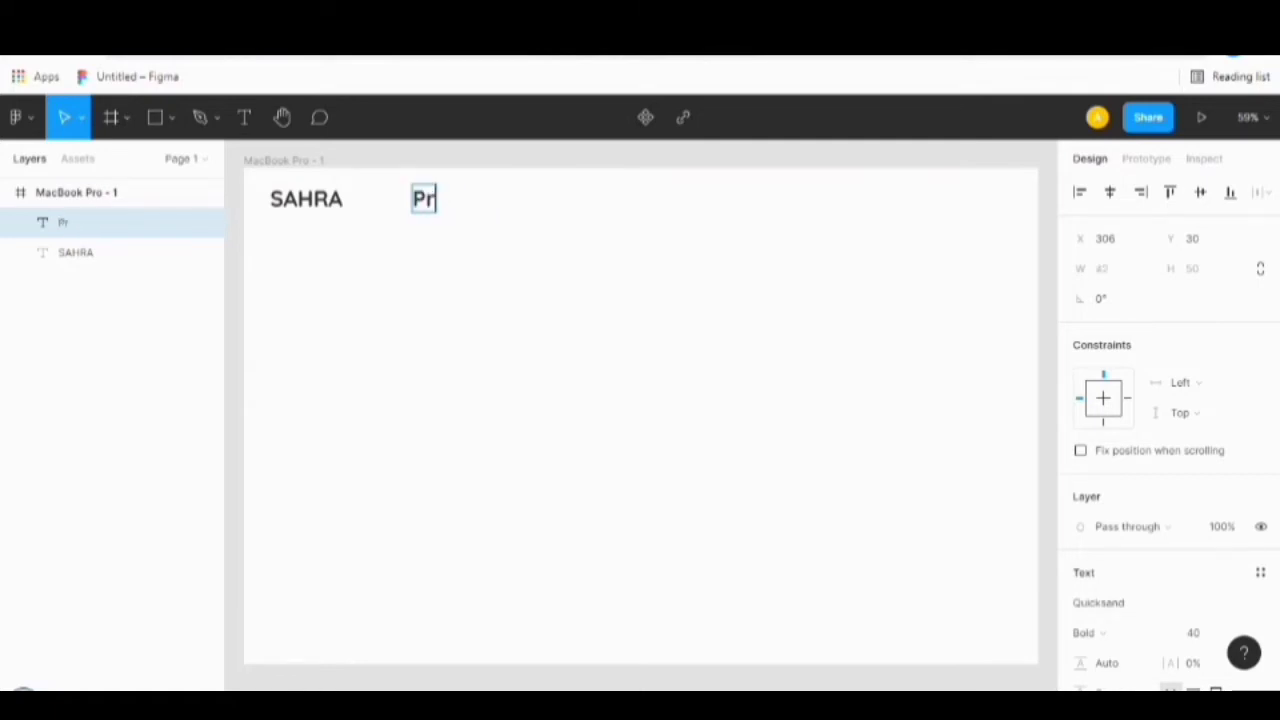
{"action": "type", "text": "ojects"}
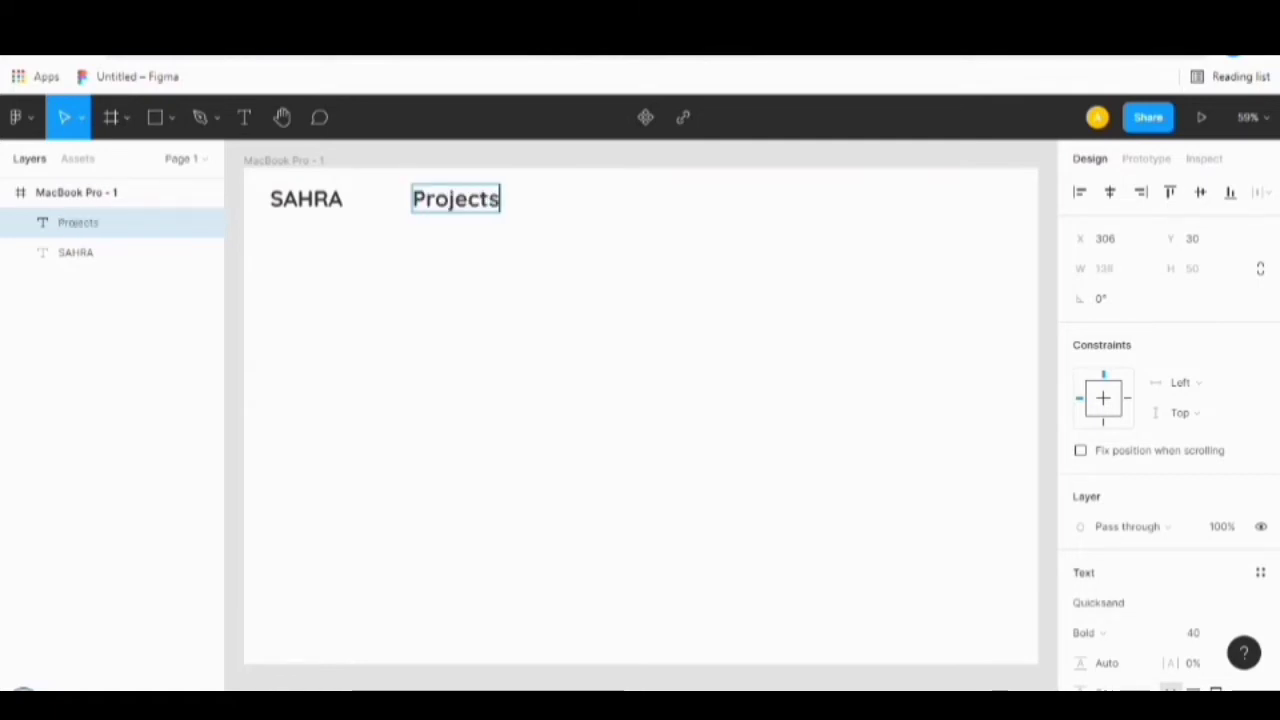
Set the Projects text to font size 30 and SemiBold weight.
{"action": "key", "text": "ctrl+a"}
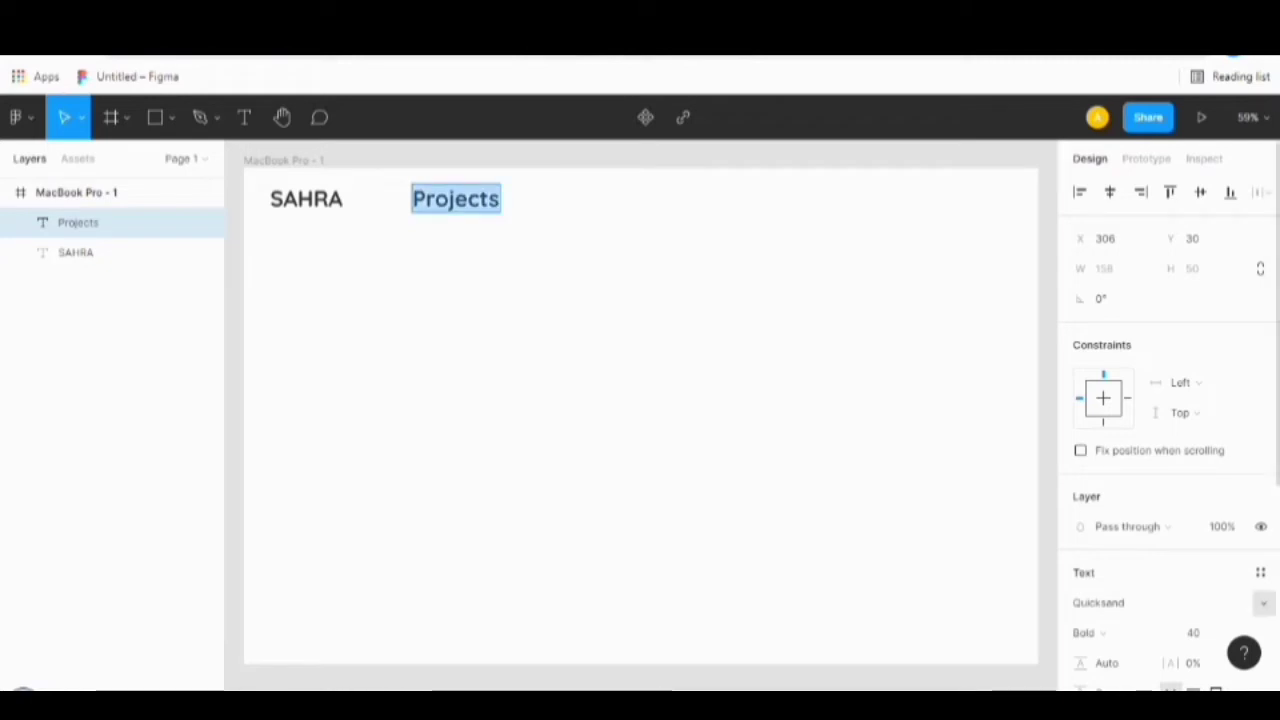
{"action": "left_click", "coordinate": [1220, 632]}
{"action": "type", "text": "30"}
{"action": "key", "text": "Return"}
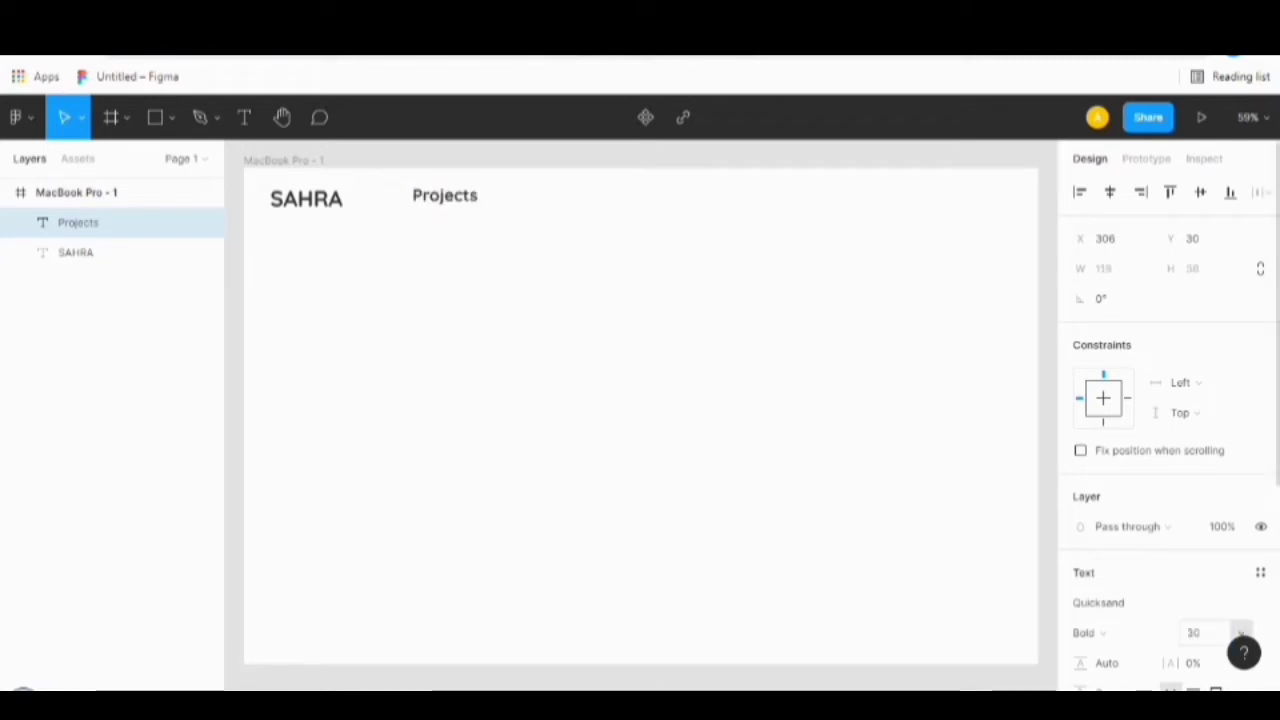
{"action": "left_click", "coordinate": [1205, 632]}
{"action": "left_click", "coordinate": [1090, 632]}
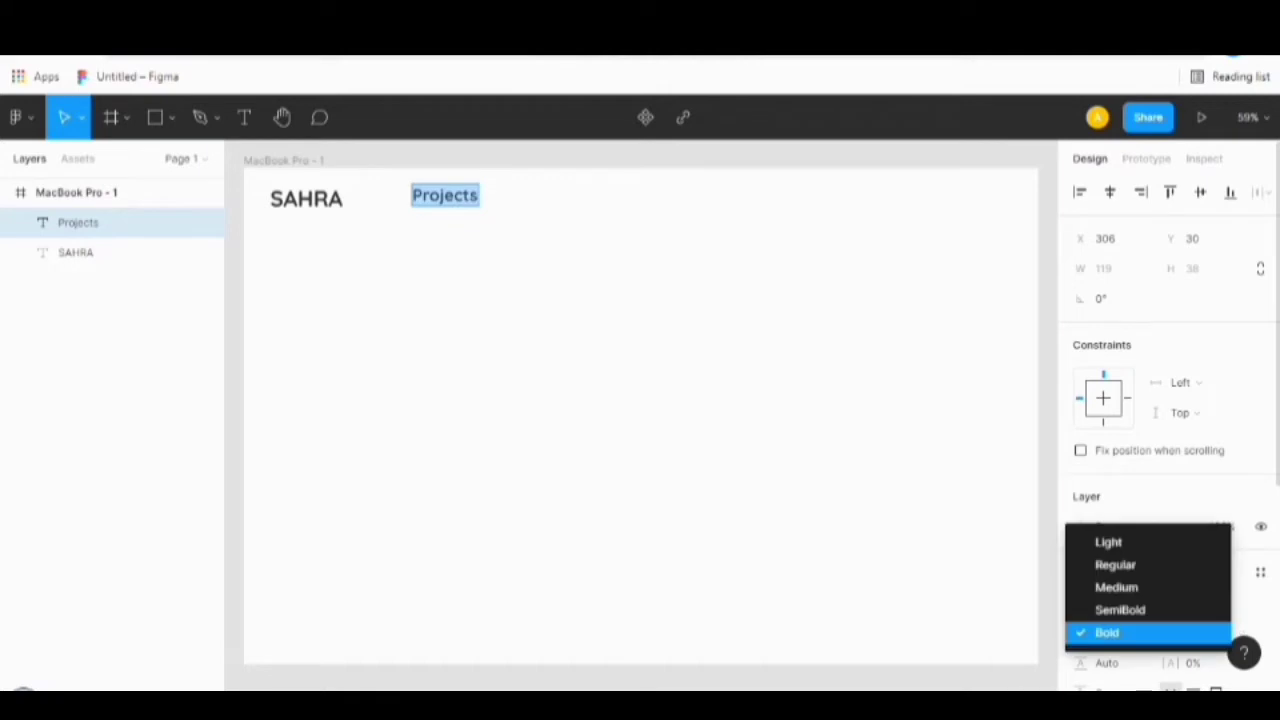
{"action": "left_click", "coordinate": [1120, 609]}
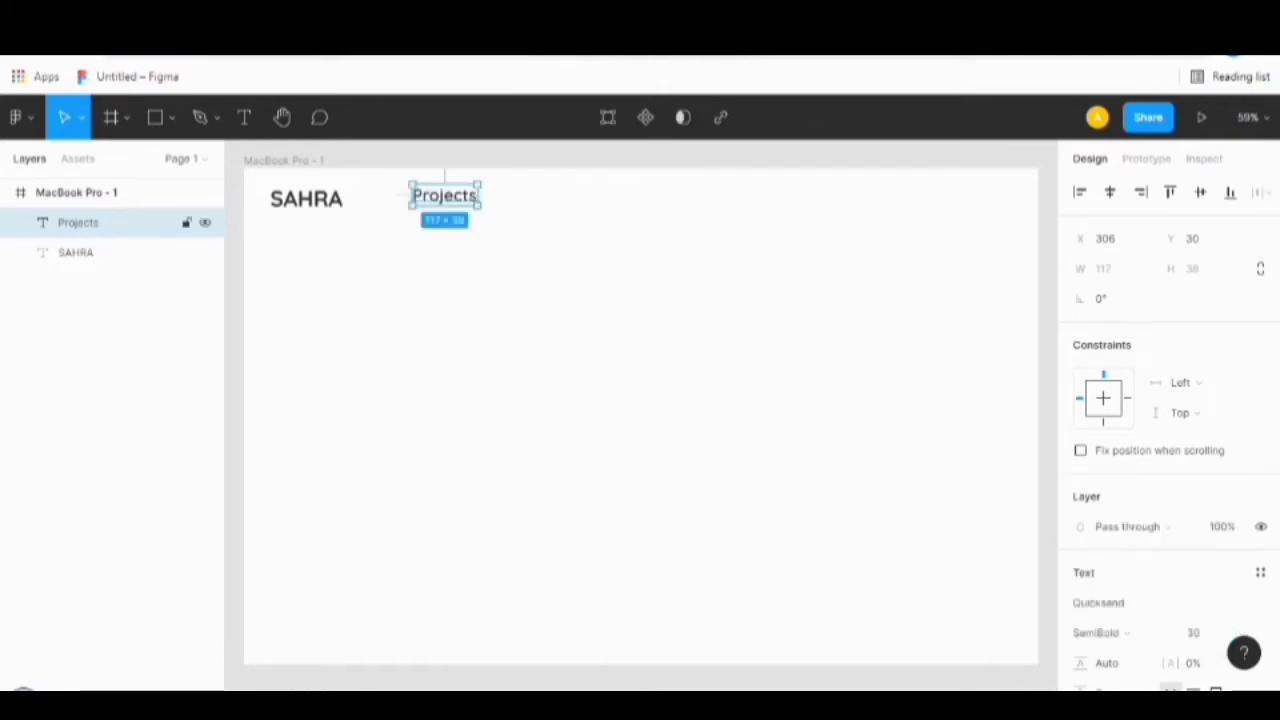
Duplicate the Projects text to about X 518, Y 36 and change the copy's wording to "Portofolio".
{"action": "left_click_drag", "start_coordinate": [445, 196], "coordinate": [561, 198]}
{"action": "key", "text": "ctrl+d"}
{"action": "key", "text": "Return"}
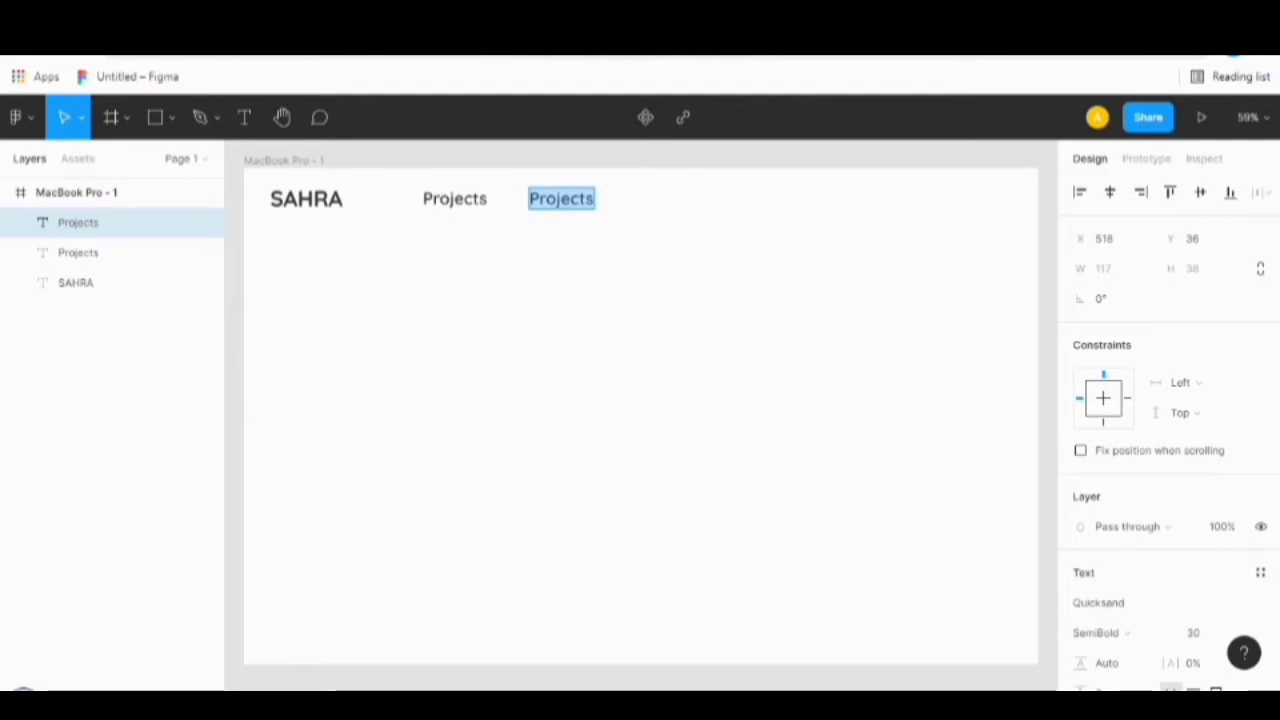
{"action": "type", "text": "Porto"}
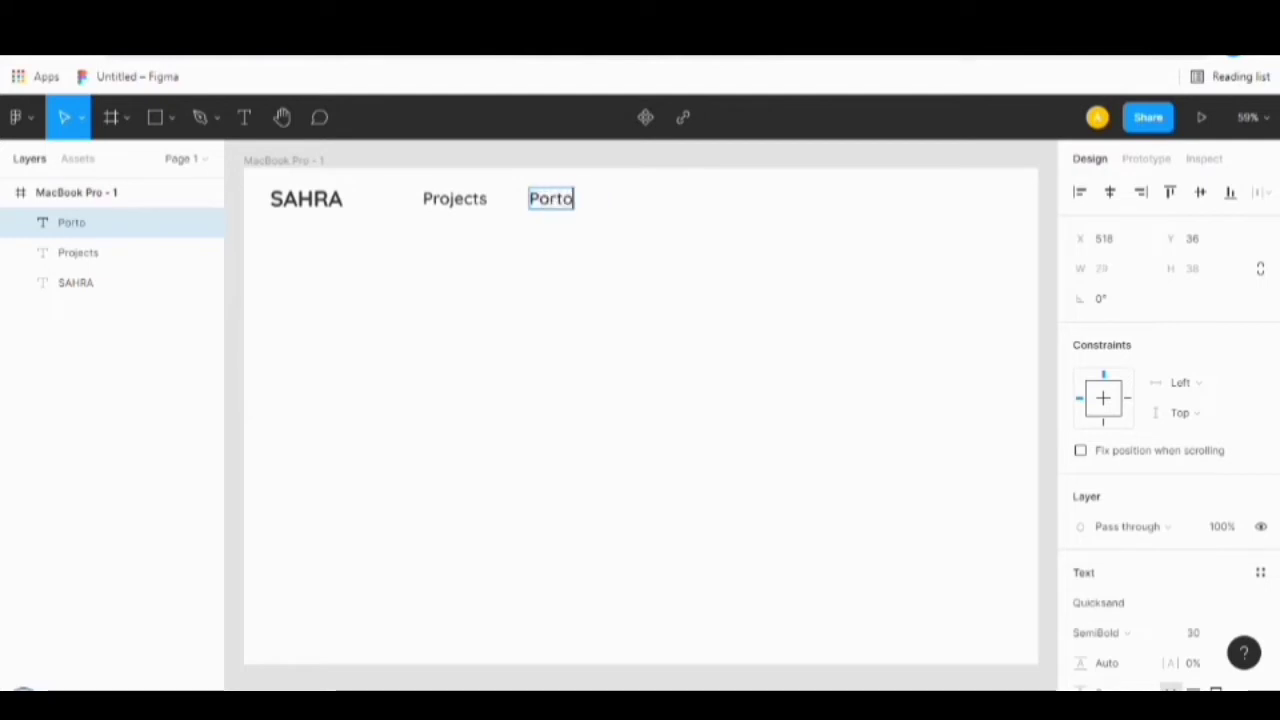
{"action": "type", "text": "folio"}
{"action": "key", "text": "Escape"}
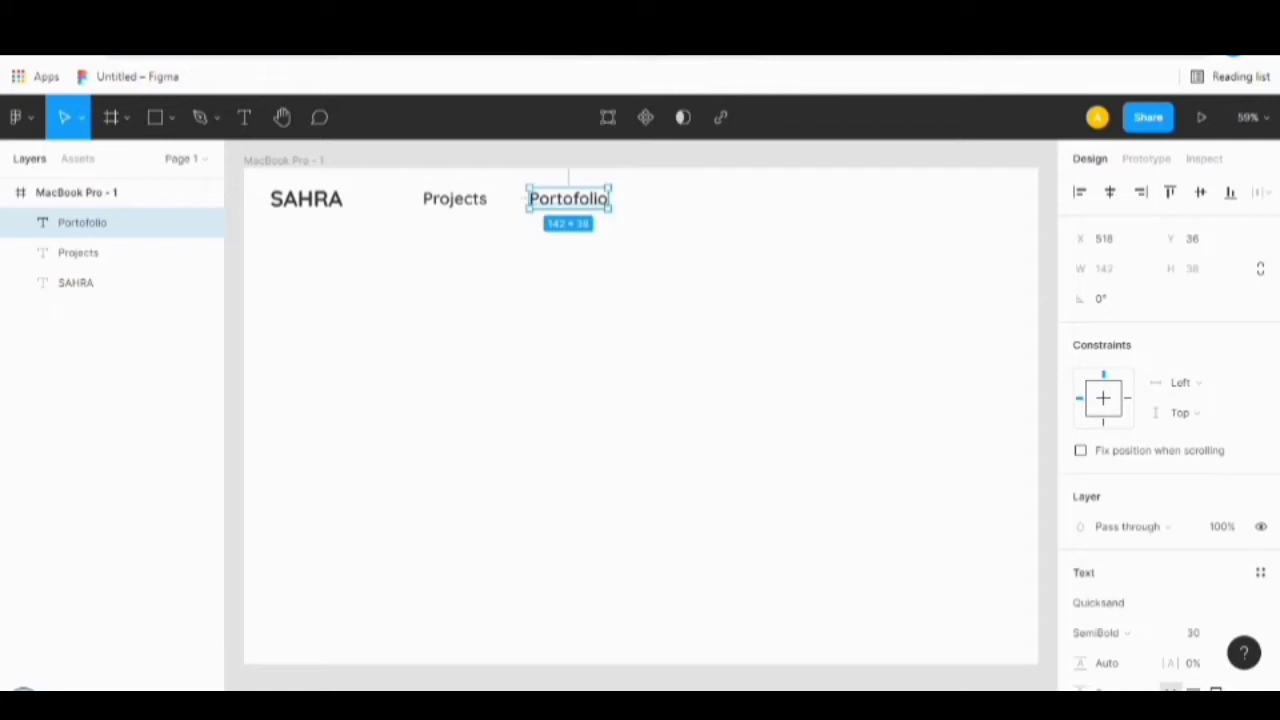
{"action": "key", "text": "Escape"}
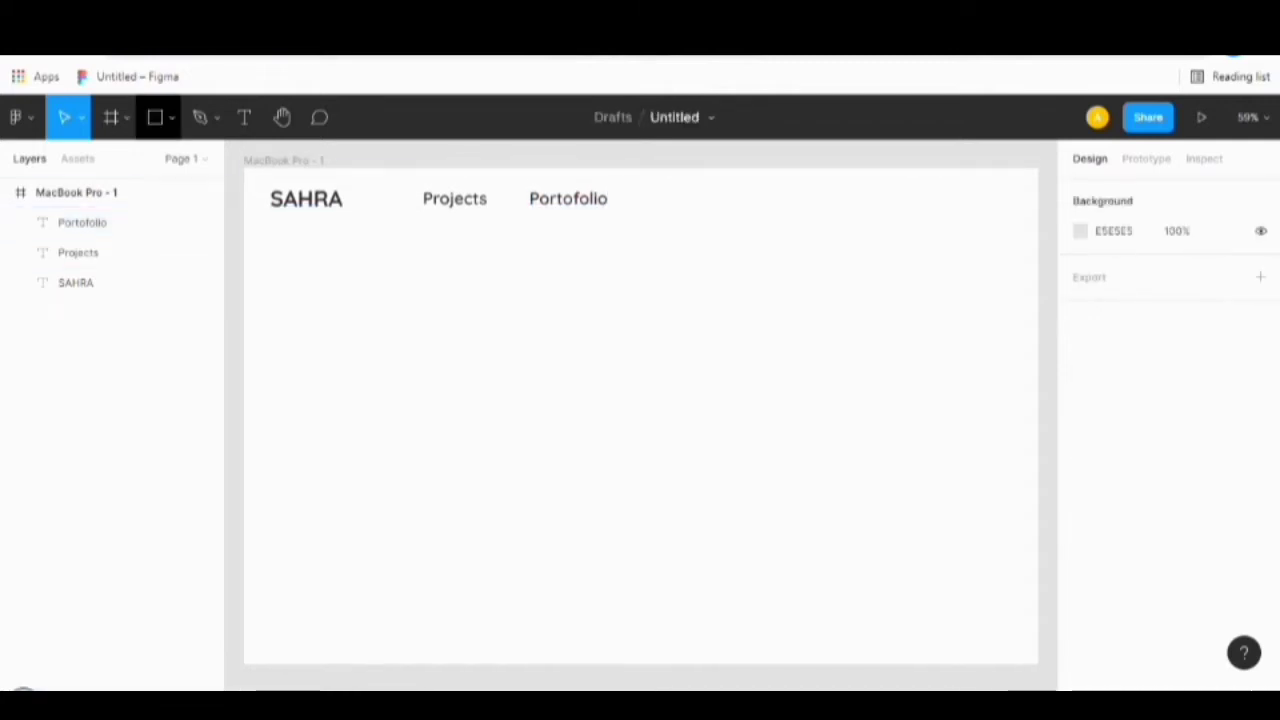
Draw a rectangle about 664 × 797 over the frame's right half, and show the frame's column grid again.
{"action": "left_click", "coordinate": [155, 117]}
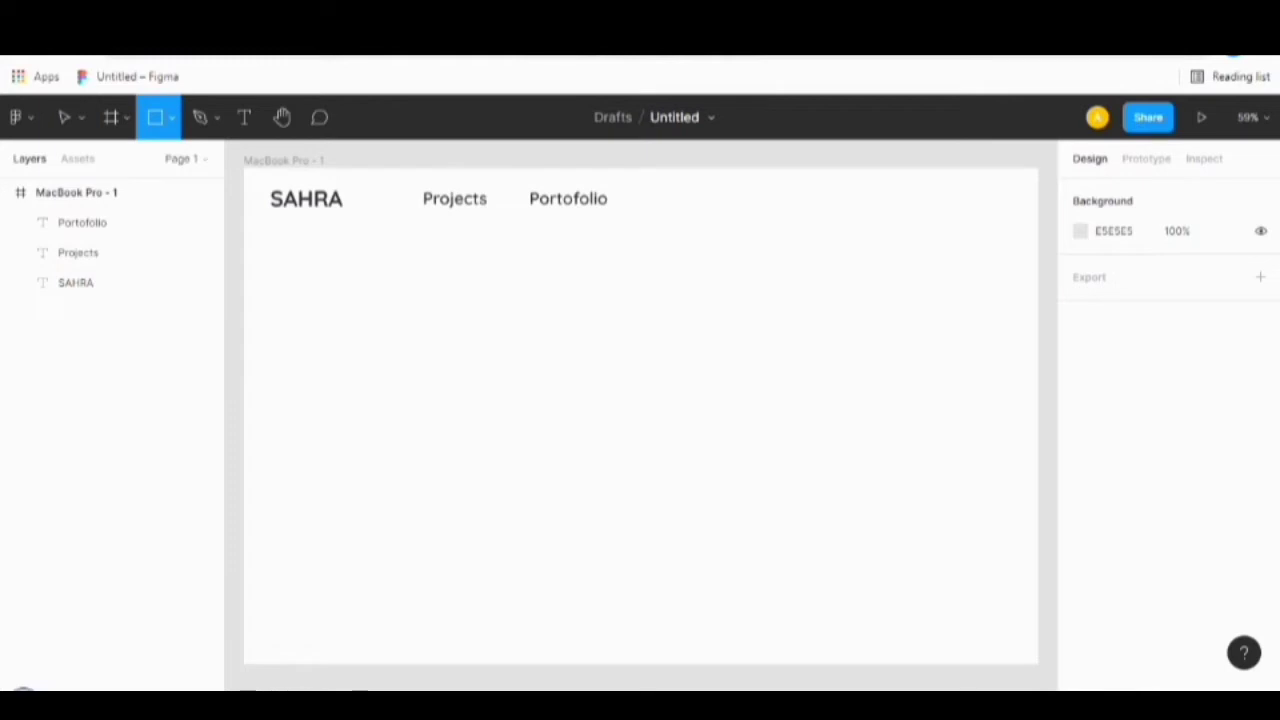
{"action": "left_click_drag", "start_coordinate": [651, 195], "coordinate": [1018, 634]}
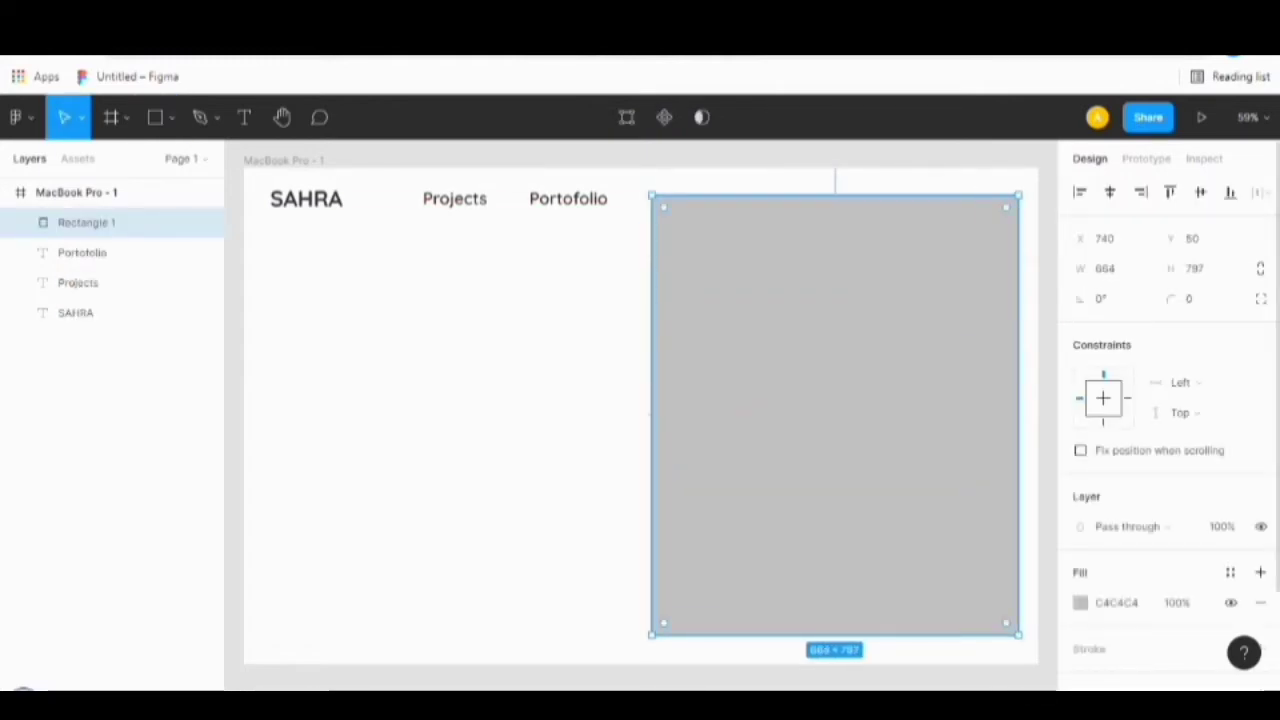
{"action": "left_click", "coordinate": [77, 193]}
{"action": "left_click", "coordinate": [1231, 481]}
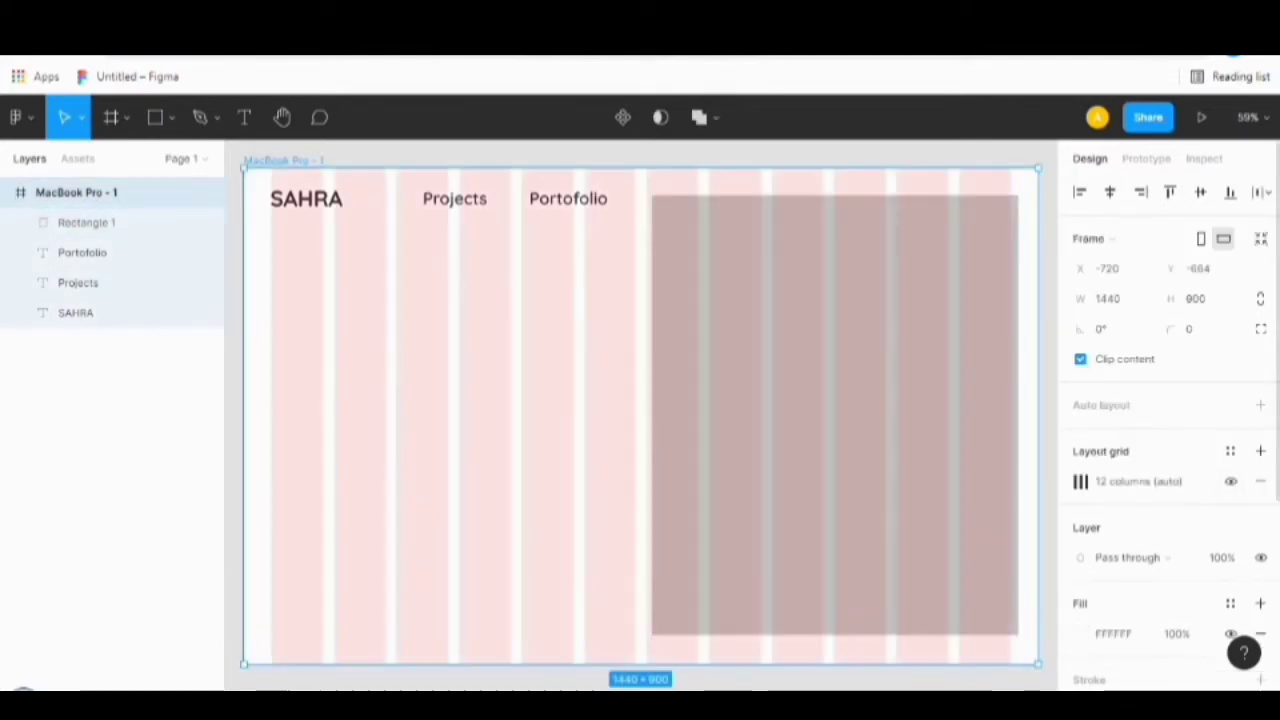
Resize the large rectangle to about 650 × 826 at Y 36, with its right edge on the last grid column.
{"action": "left_click", "coordinate": [835, 415]}
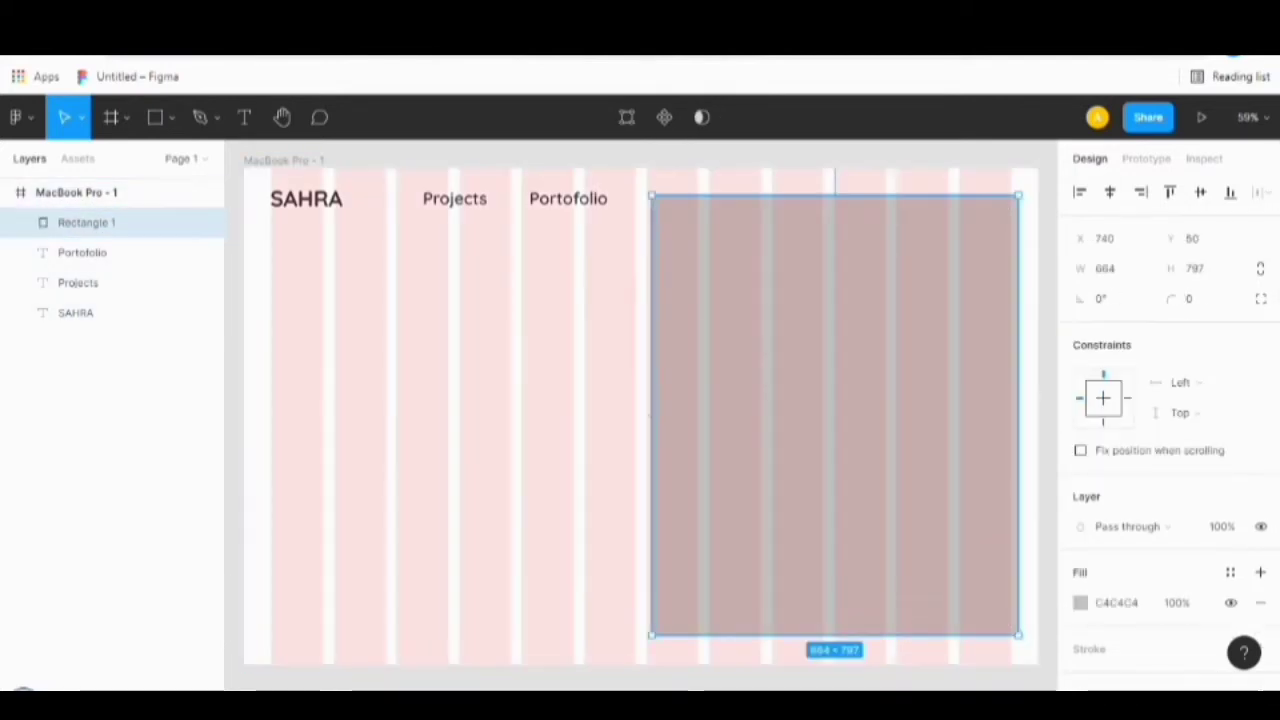
{"action": "left_click_drag", "start_coordinate": [1018, 415], "coordinate": [1010, 415]}
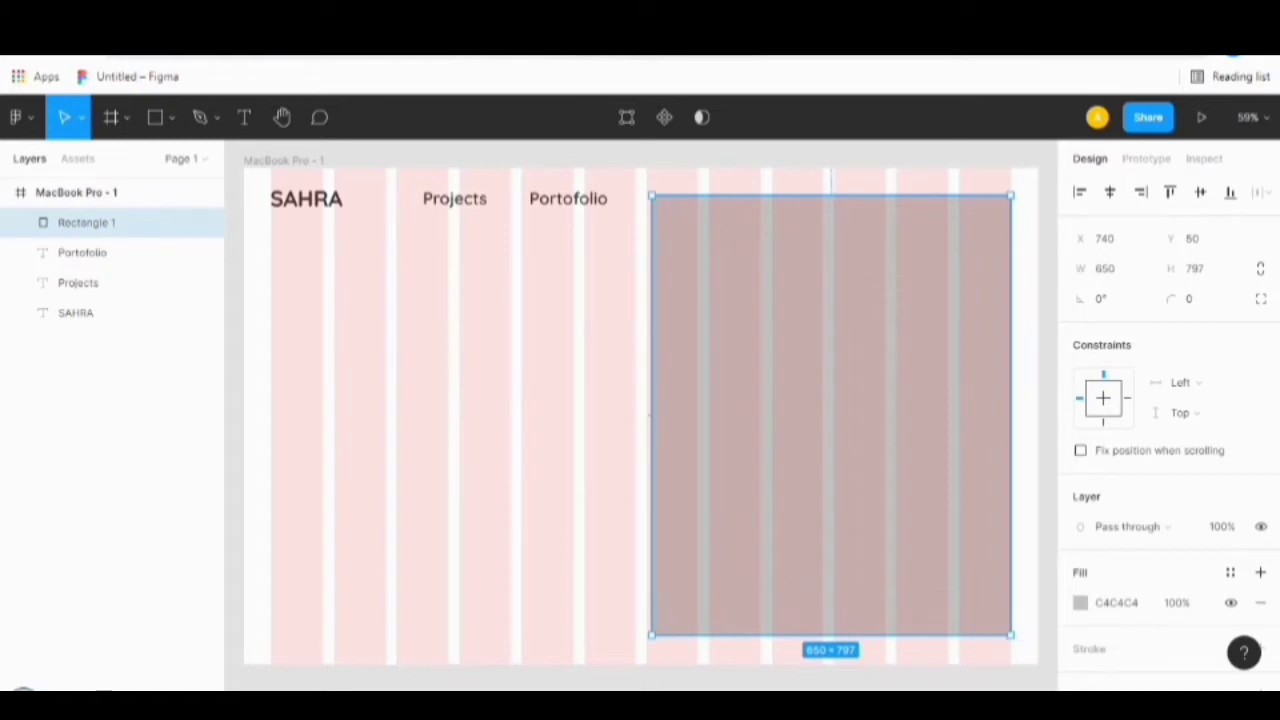
{"action": "left_click_drag", "start_coordinate": [830, 197], "coordinate": [830, 188]}
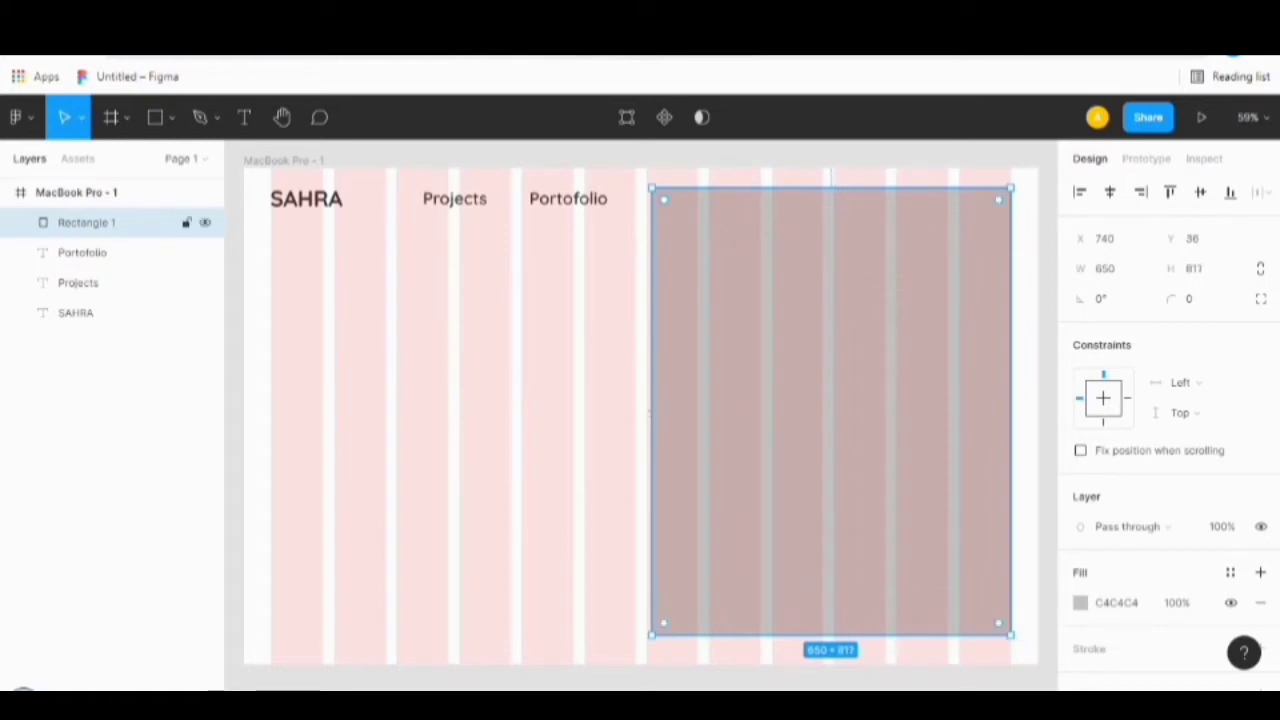
{"action": "left_click_drag", "start_coordinate": [830, 634], "coordinate": [830, 650]}
{"action": "key", "text": "alt"}
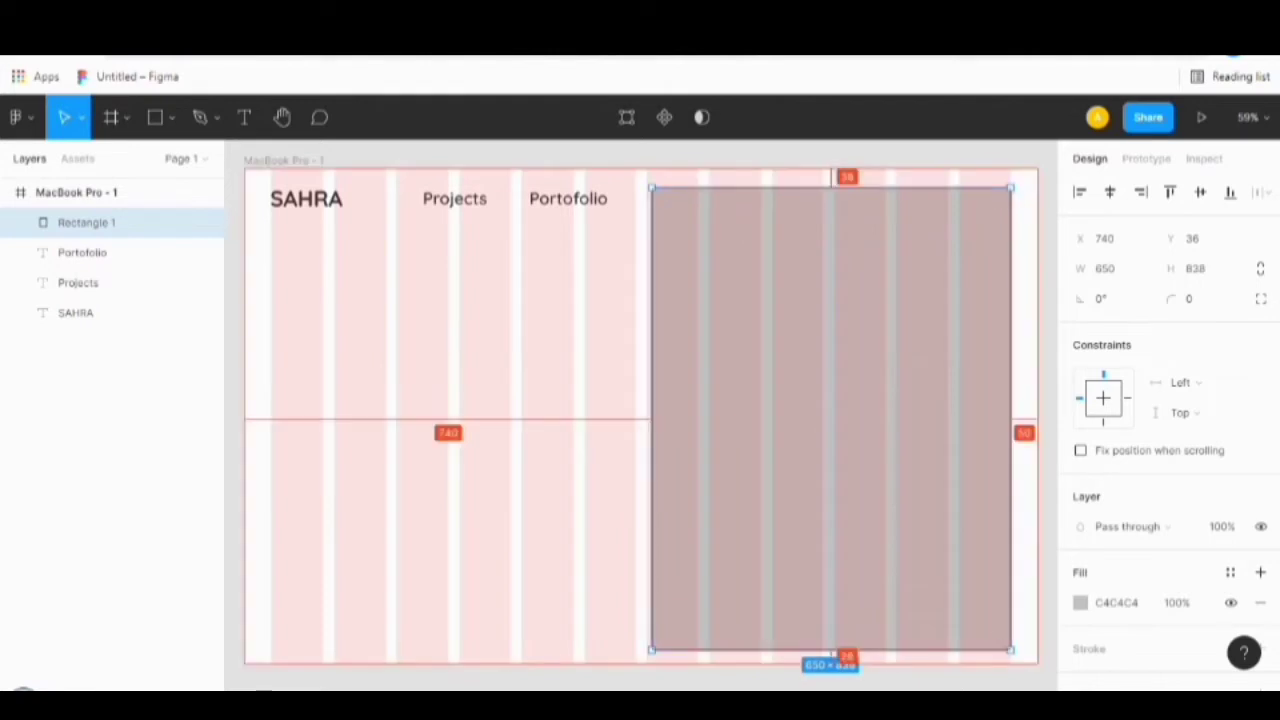
{"action": "left_click_drag", "start_coordinate": [830, 650], "coordinate": [830, 643]}
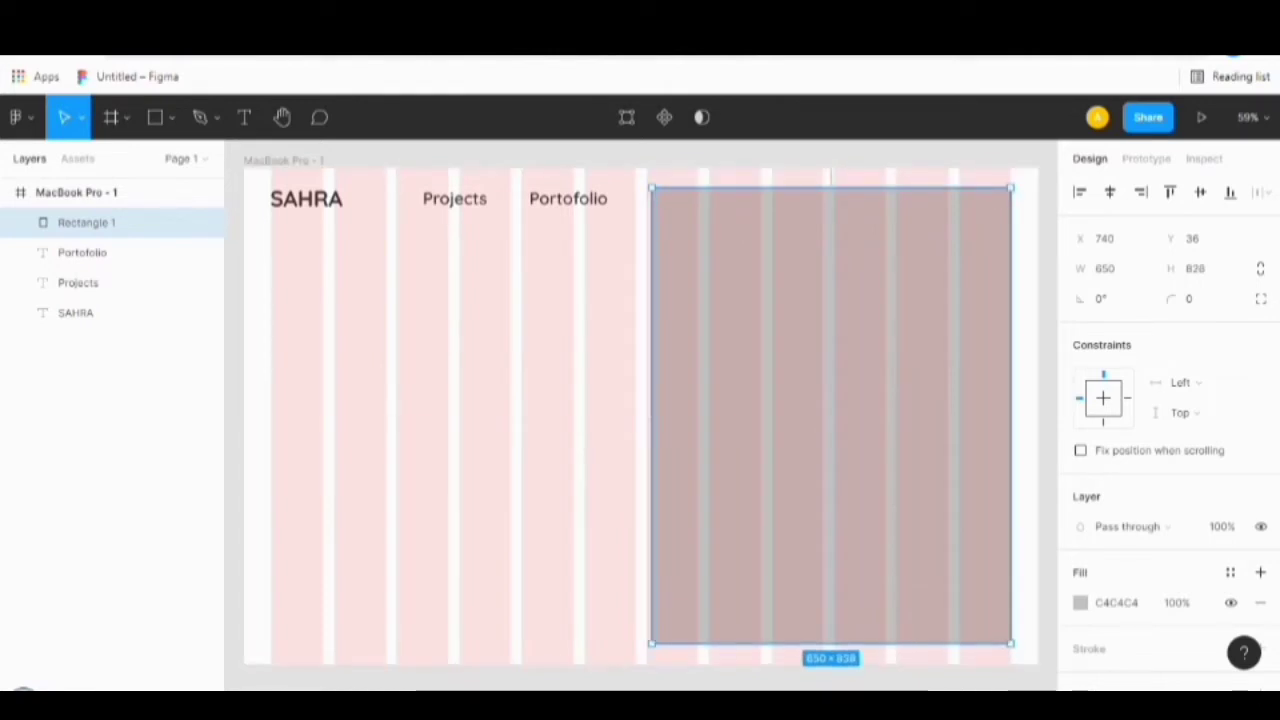
{"action": "key", "text": "alt"}
{"action": "key", "text": "alt"}
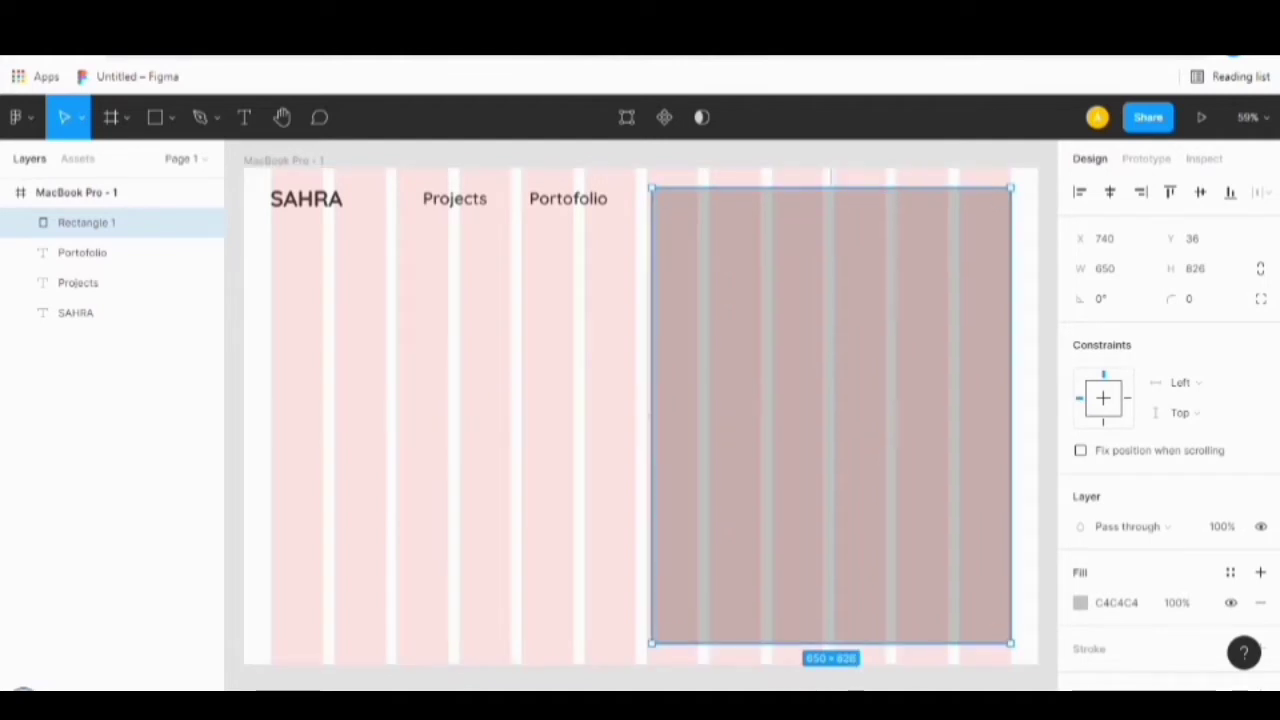
Hide the column grid of the MacBook Pro frame.
{"action": "left_click", "coordinate": [110, 450]}
{"action": "left_click", "coordinate": [76, 192]}
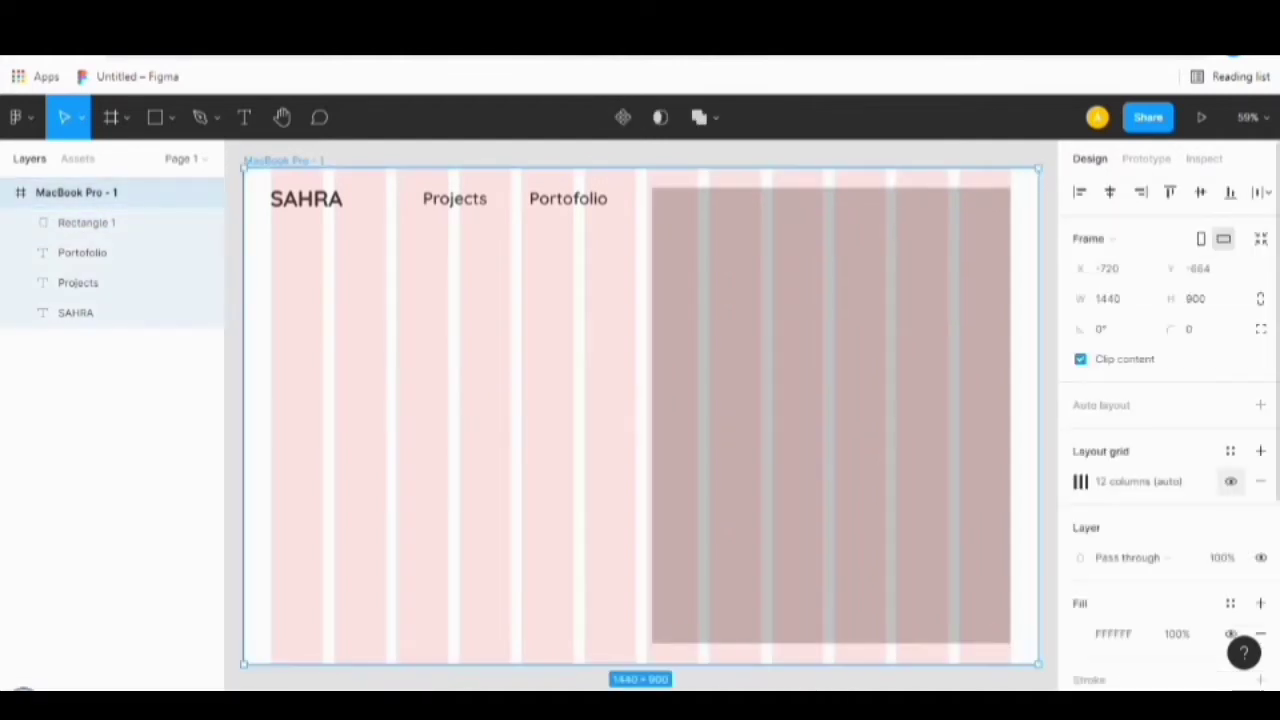
{"action": "key", "text": "ctrl+shift+4"}
Duplicate the large rectangle and shrink the copy to a button shape about 252 × 59 at X 180, Y 654.
{"action": "left_click", "coordinate": [90, 222]}
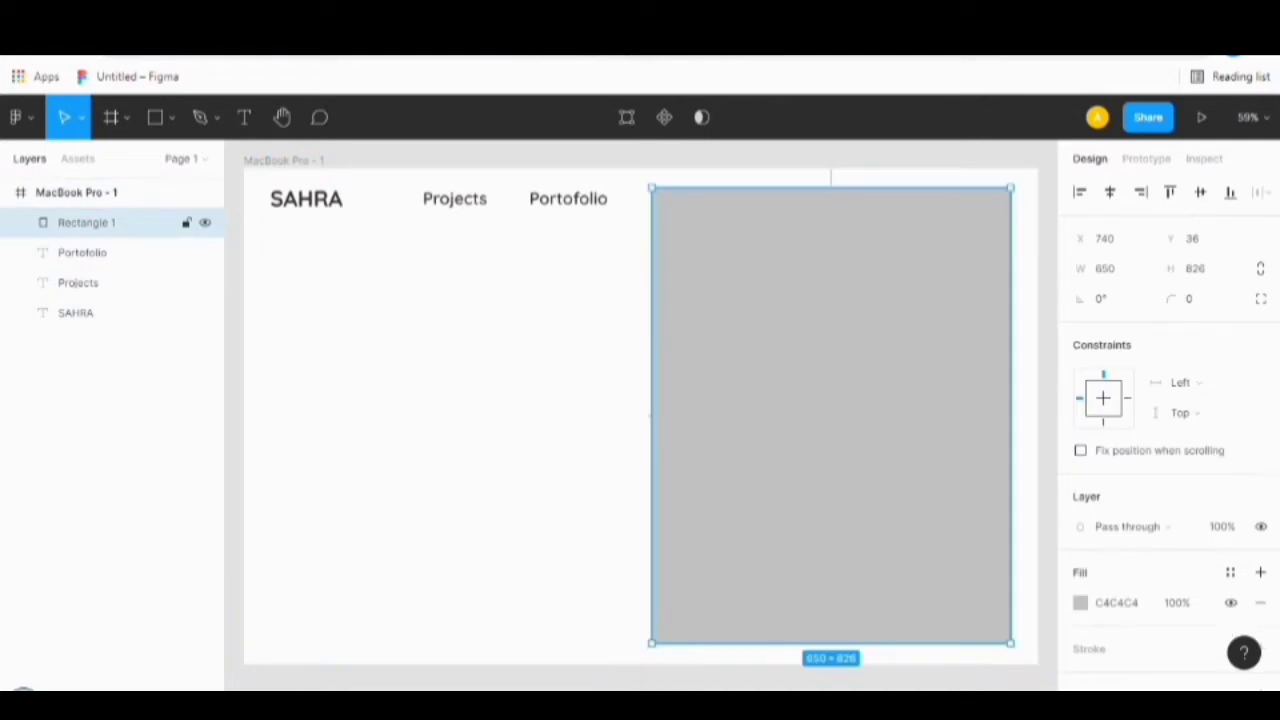
{"action": "key", "text": "ctrl+d"}
{"action": "left_click_drag", "start_coordinate": [830, 415], "coordinate": [522, 426]}
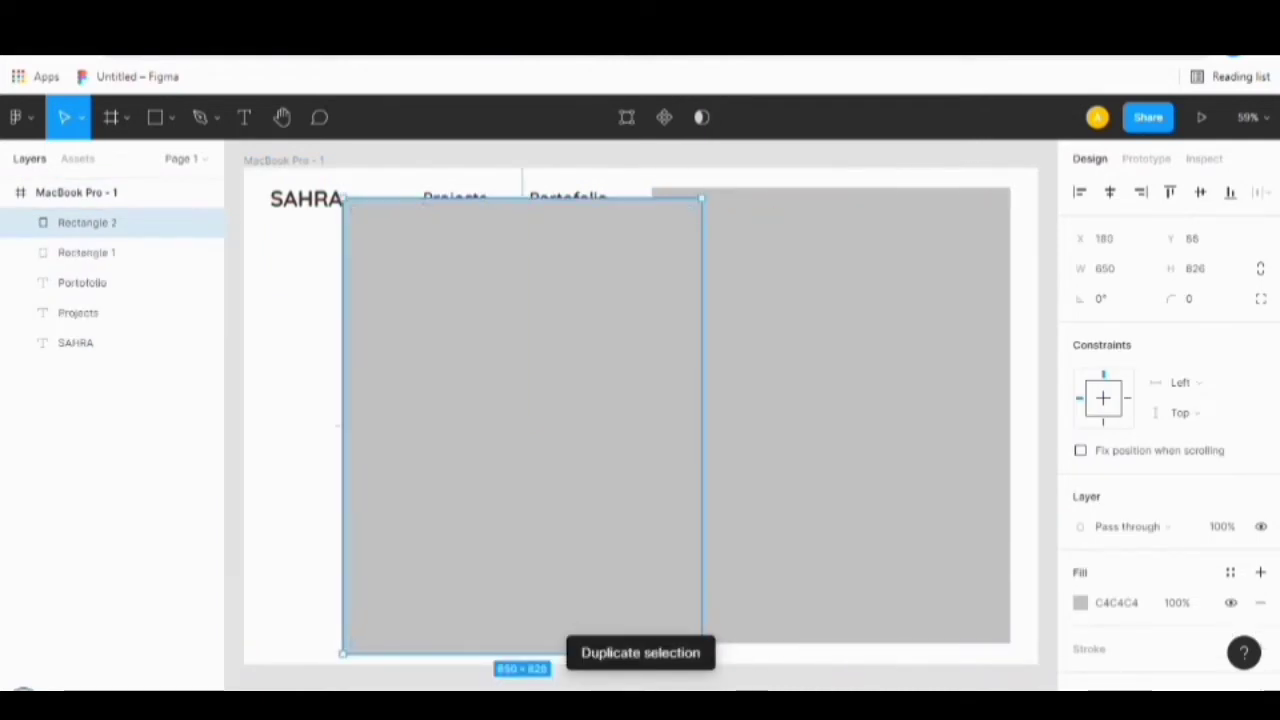
{"action": "left_click_drag", "start_coordinate": [702, 199], "coordinate": [443, 528]}
{"action": "left_click_drag", "start_coordinate": [443, 655], "coordinate": [444, 557]}
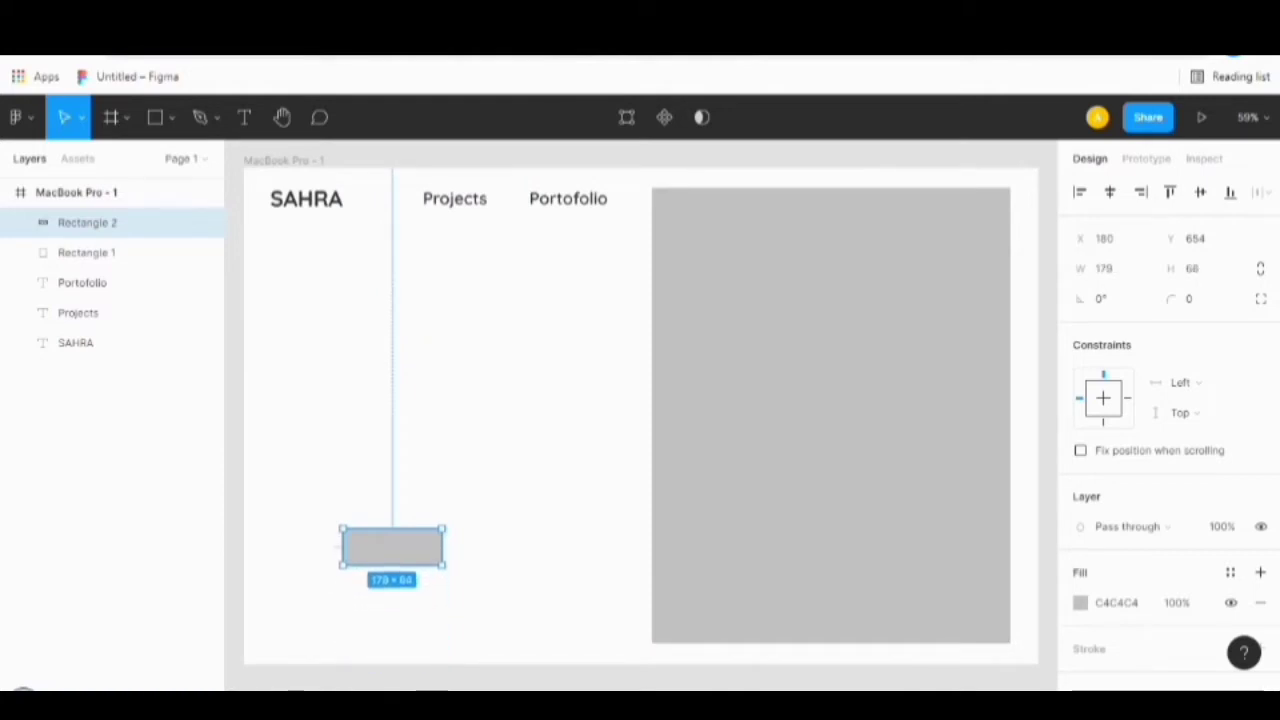
{"action": "left_click_drag", "start_coordinate": [444, 557], "coordinate": [484, 561]}
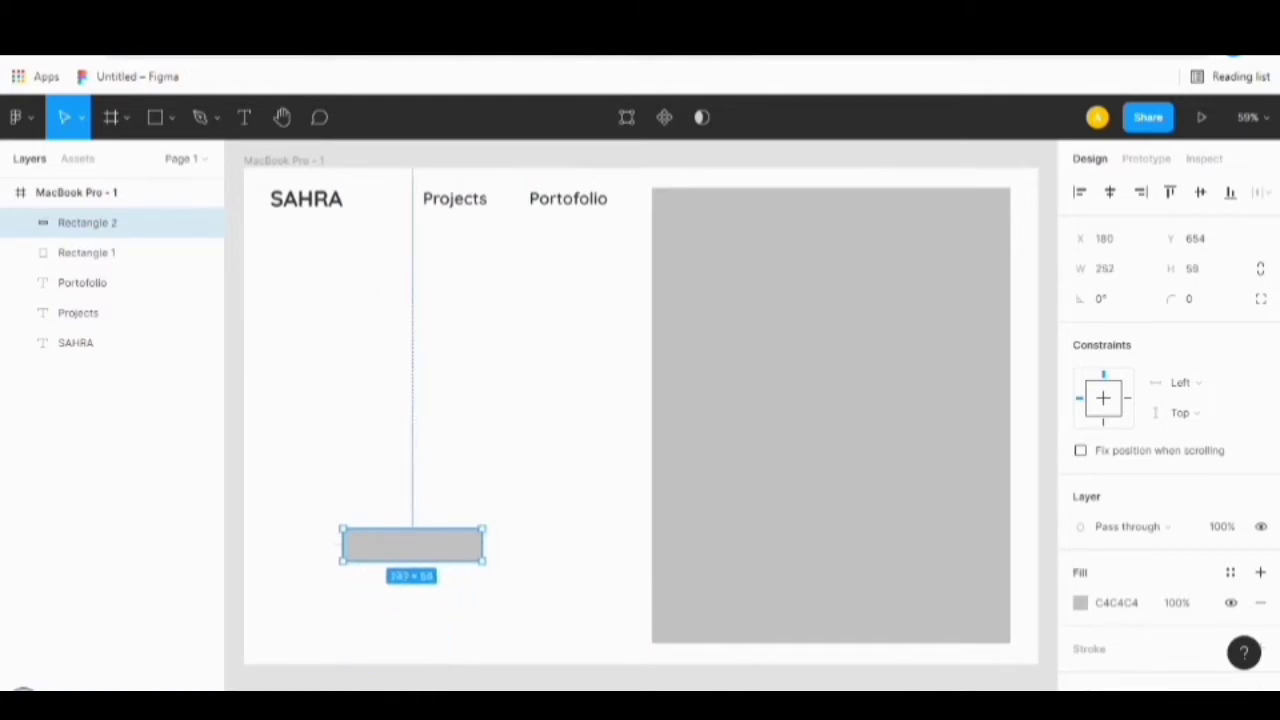
Give the small rectangle a corner radius of 10 and move it to about X 48, Y 608, left-aligned with the logo.
{"action": "left_click", "coordinate": [1196, 298]}
{"action": "type", "text": "10"}
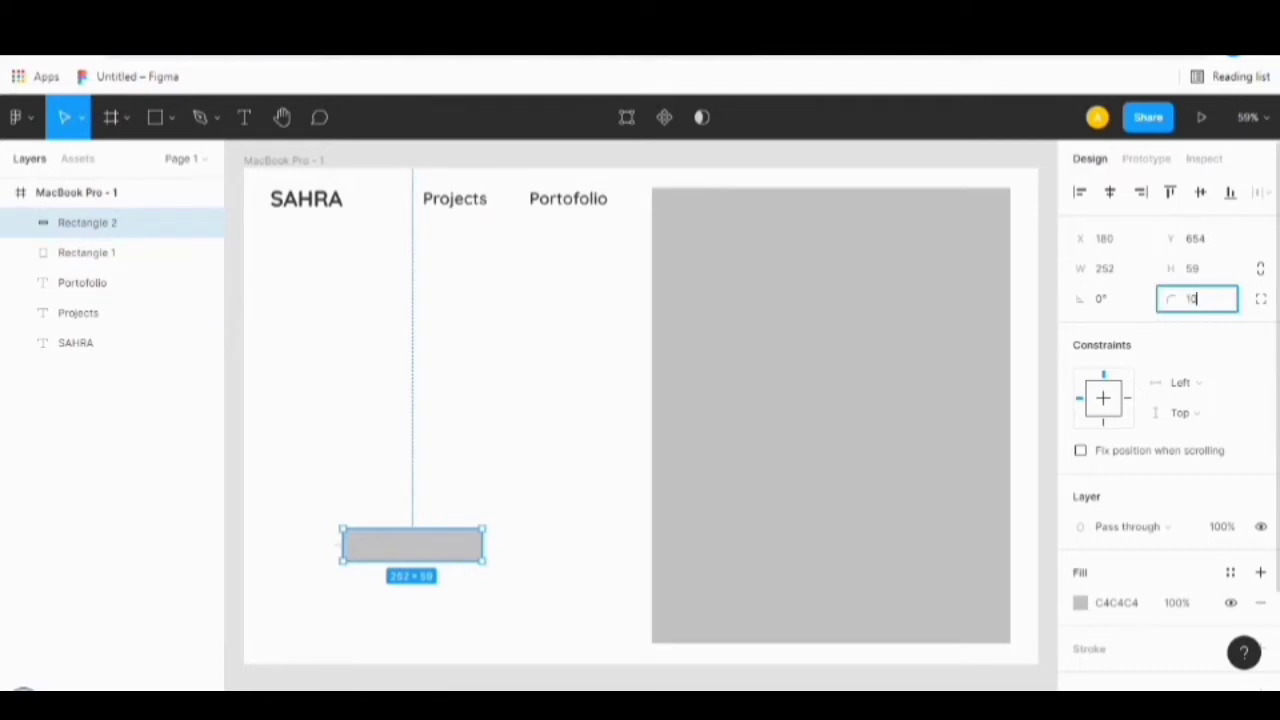
{"action": "key", "text": "Return"}
{"action": "left_click_drag", "start_coordinate": [412, 561], "coordinate": [340, 519]}
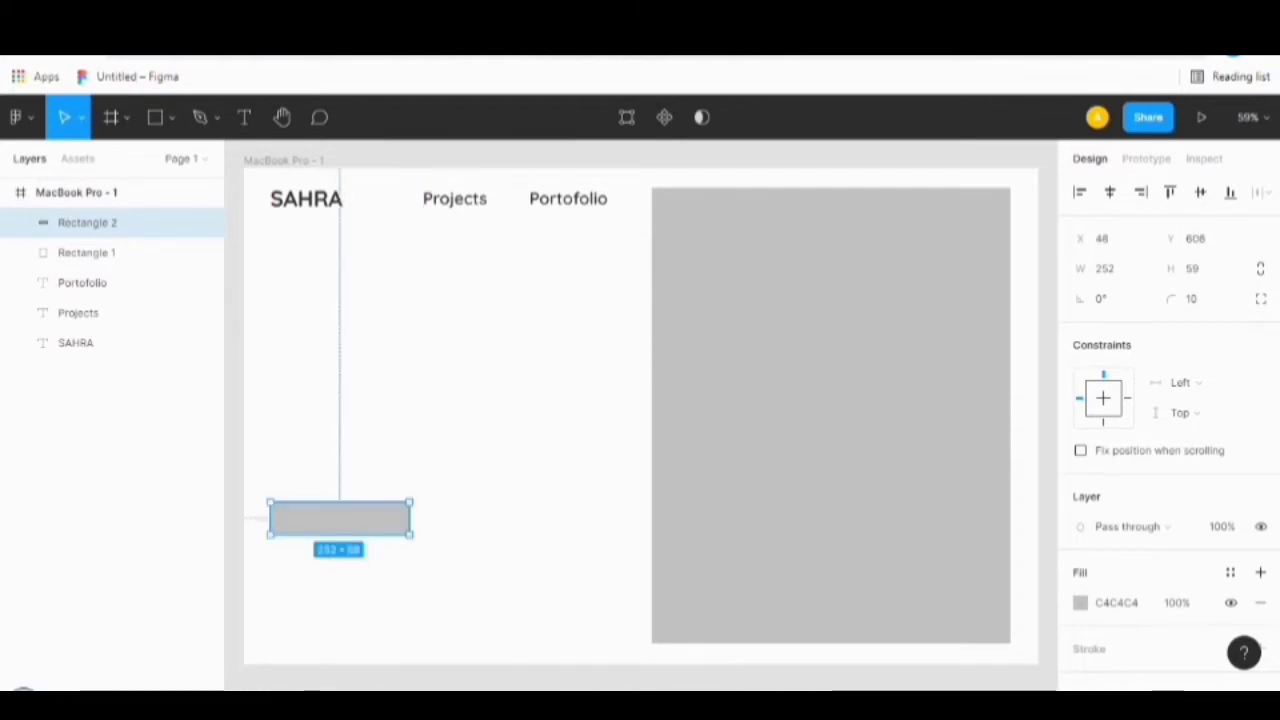
{"action": "key", "text": "Escape"}
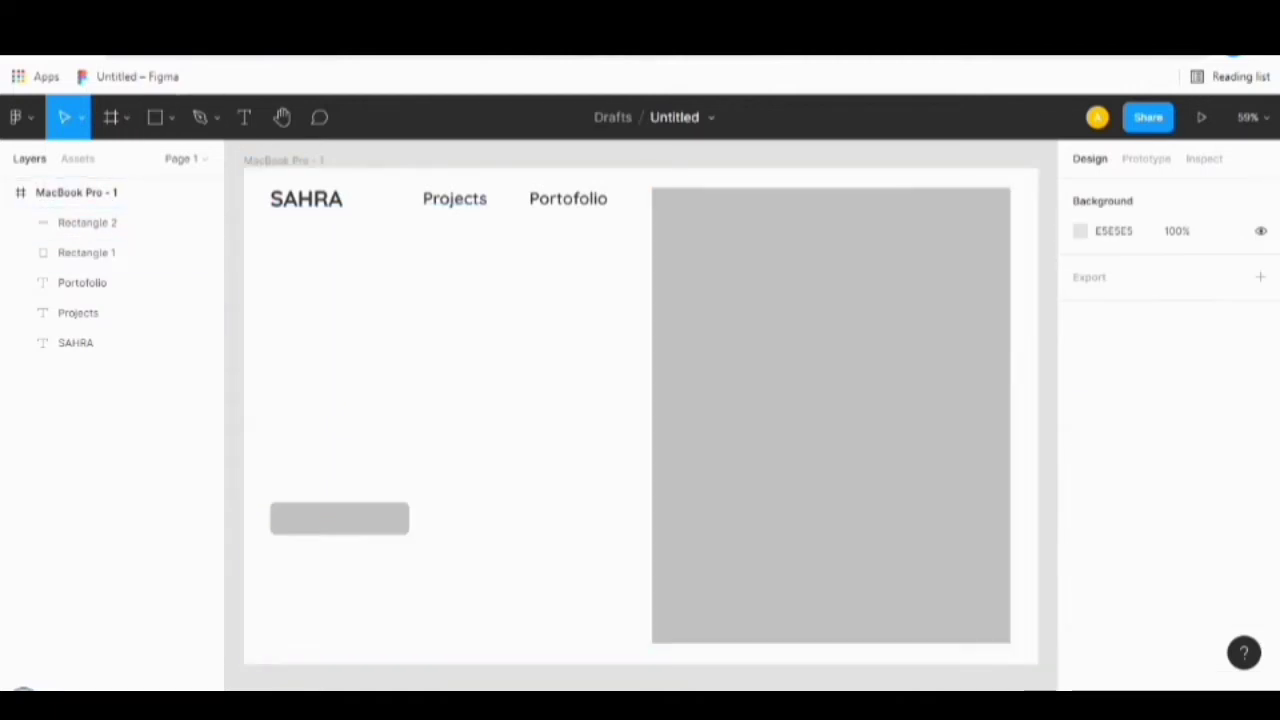
Look through the icon list of the Material Design Icons plugin, and close the plugin.
{"action": "right_click", "coordinate": [550, 300]}
{"action": "mouse_move", "coordinate": [614, 540]}
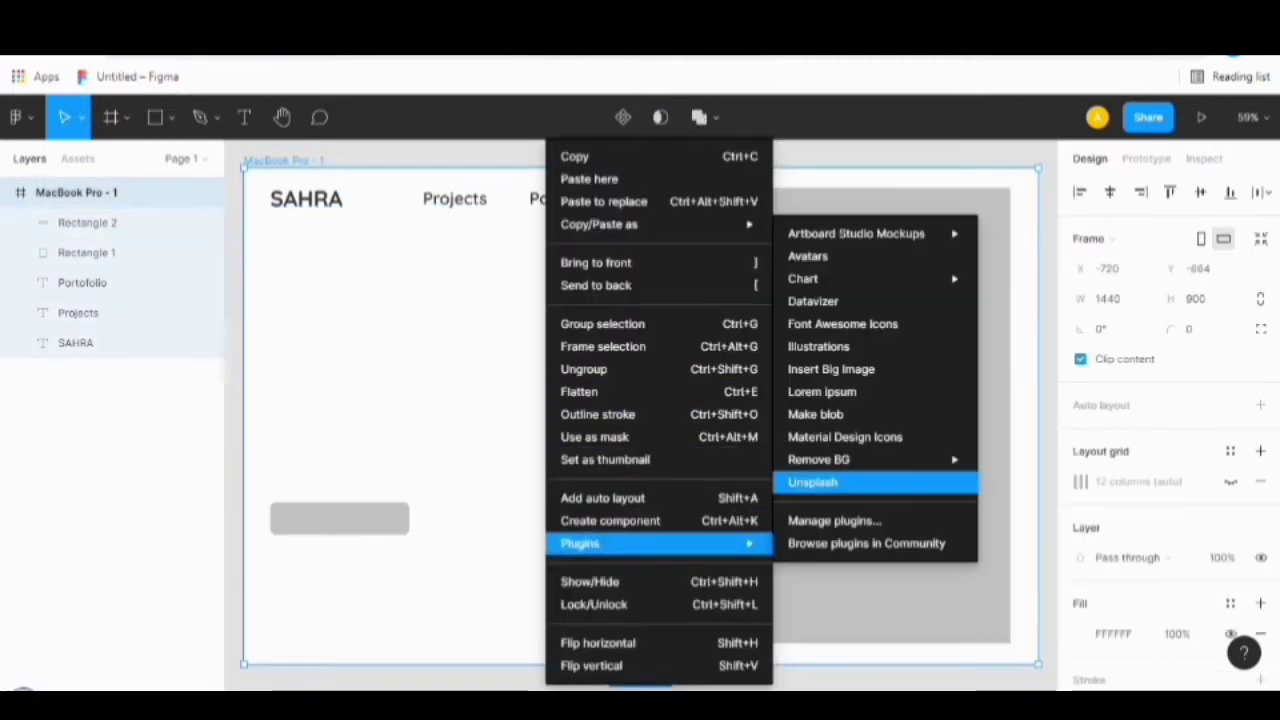
{"action": "left_click", "coordinate": [829, 480]}
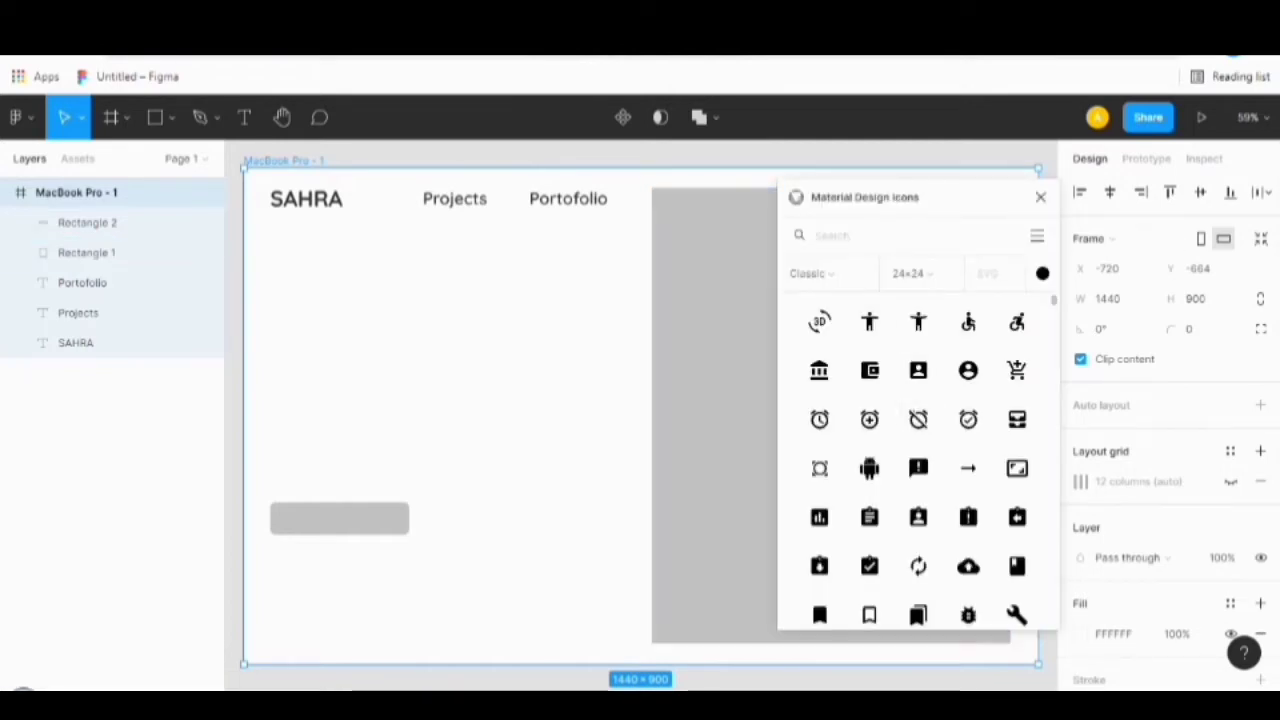
{"action": "scroll", "coordinate": [918, 465], "scroll_direction": "down", "scroll_amount": 15}
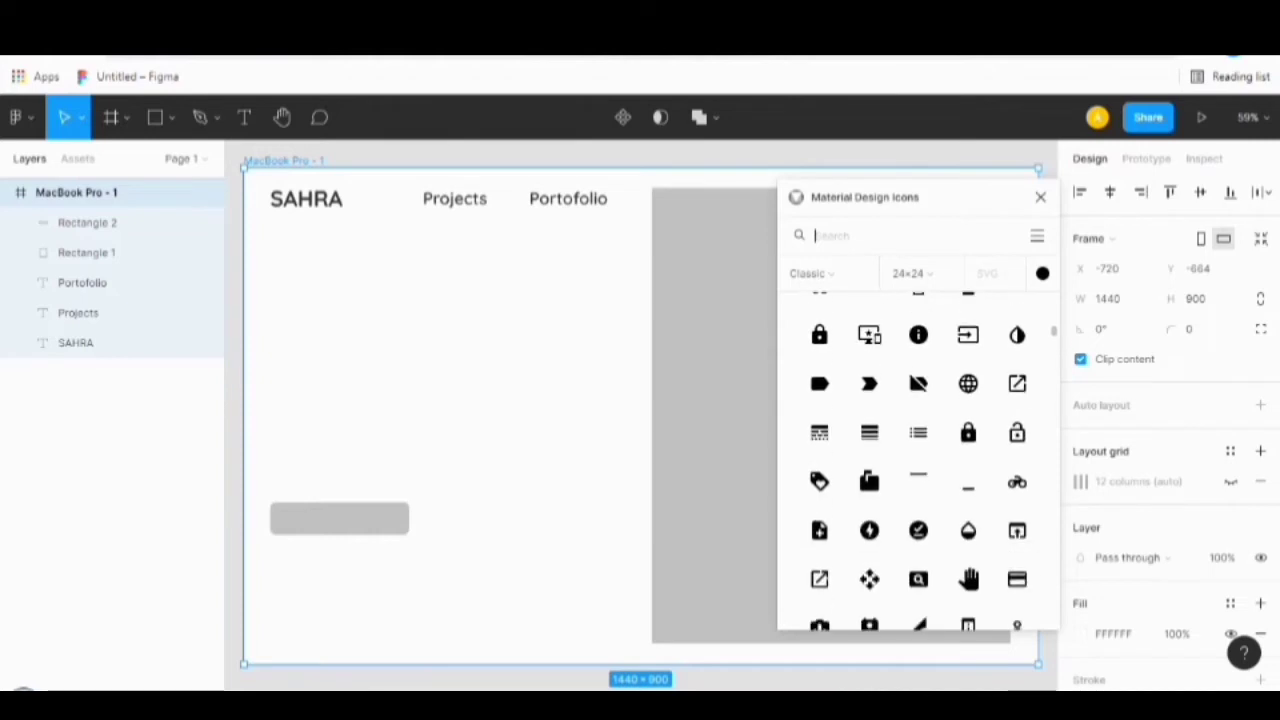
{"action": "scroll", "coordinate": [918, 465], "scroll_direction": "down", "scroll_amount": 15}
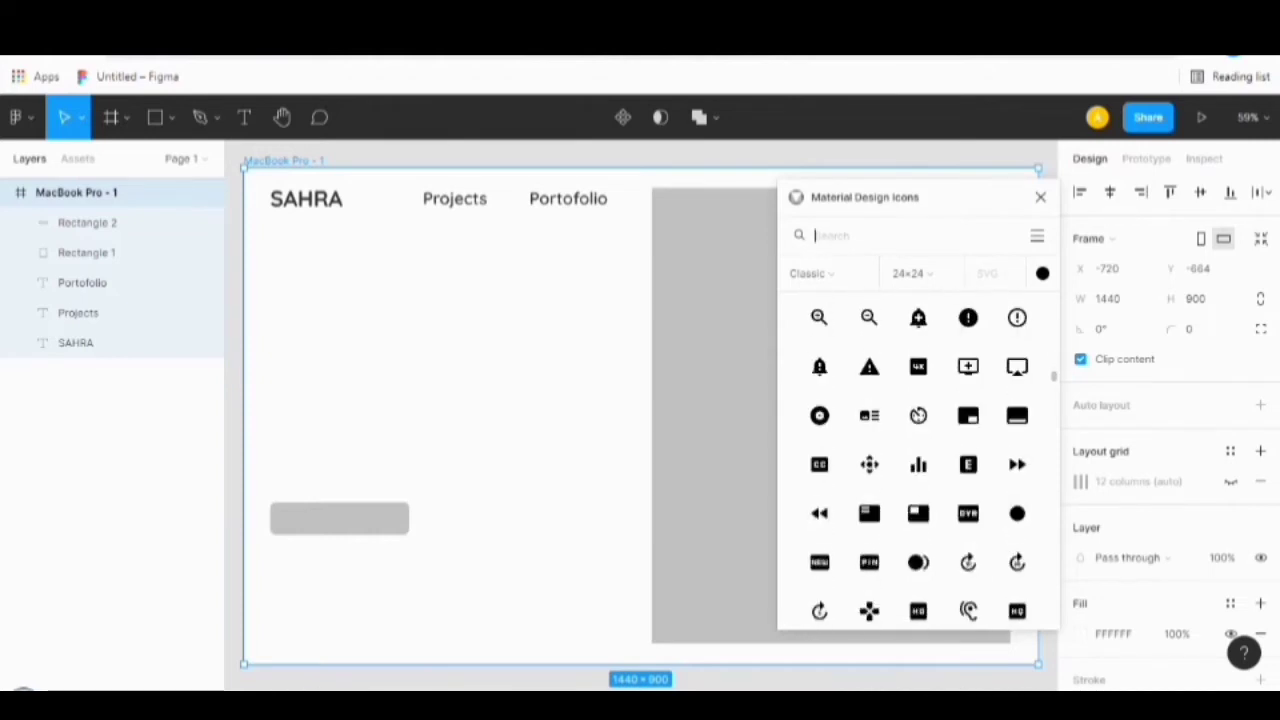
{"action": "scroll", "coordinate": [918, 465], "scroll_direction": "down", "scroll_amount": 15}
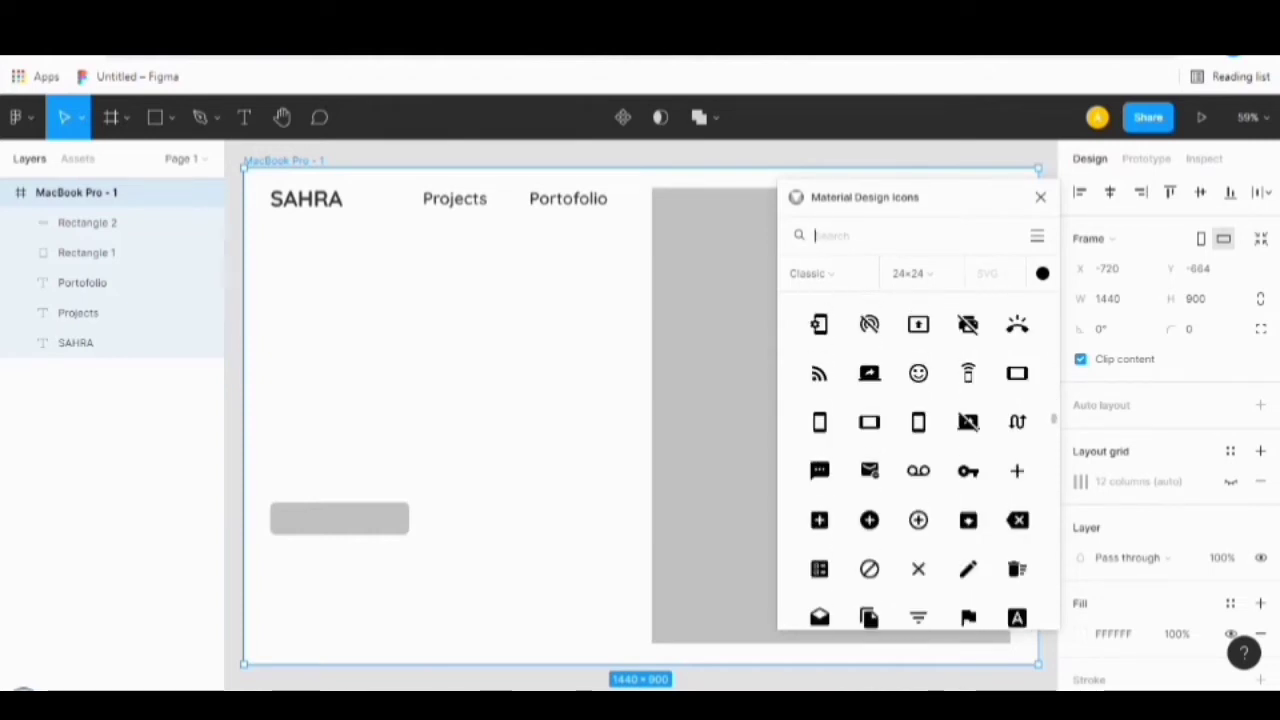
{"action": "scroll", "coordinate": [918, 465], "scroll_direction": "down", "scroll_amount": 15}
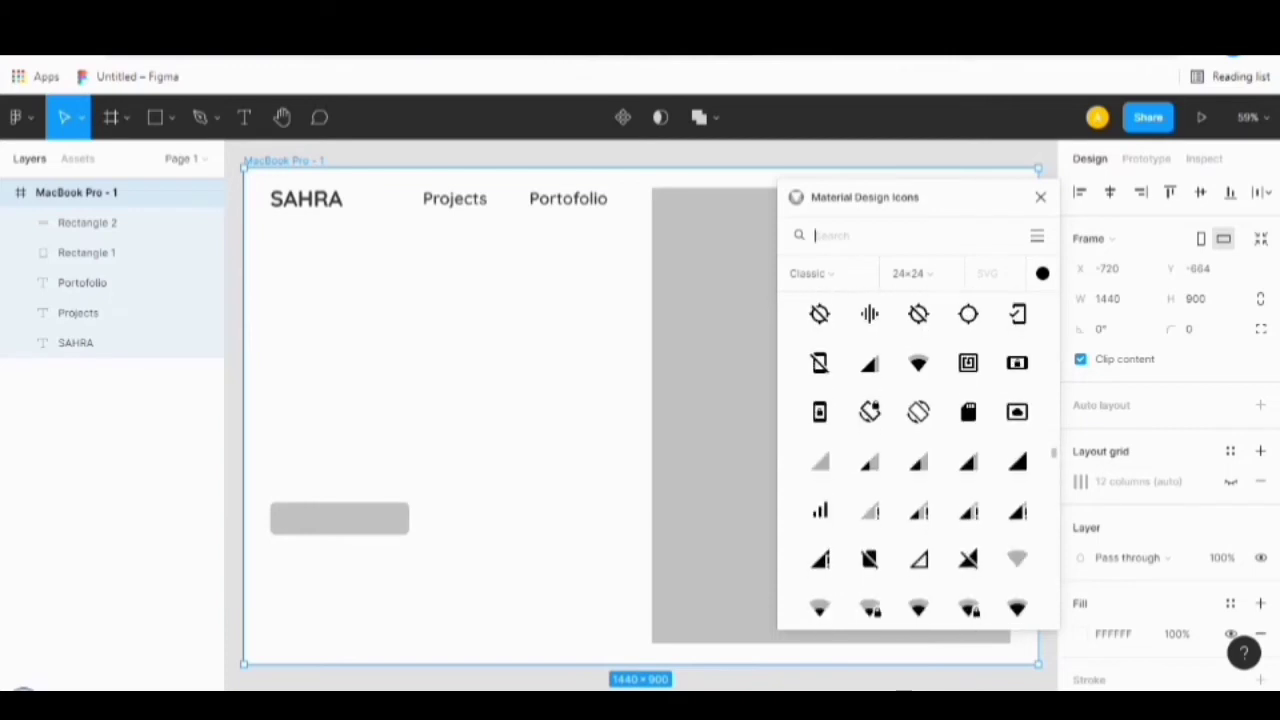
{"action": "scroll", "coordinate": [918, 465], "scroll_direction": "down", "scroll_amount": 2}
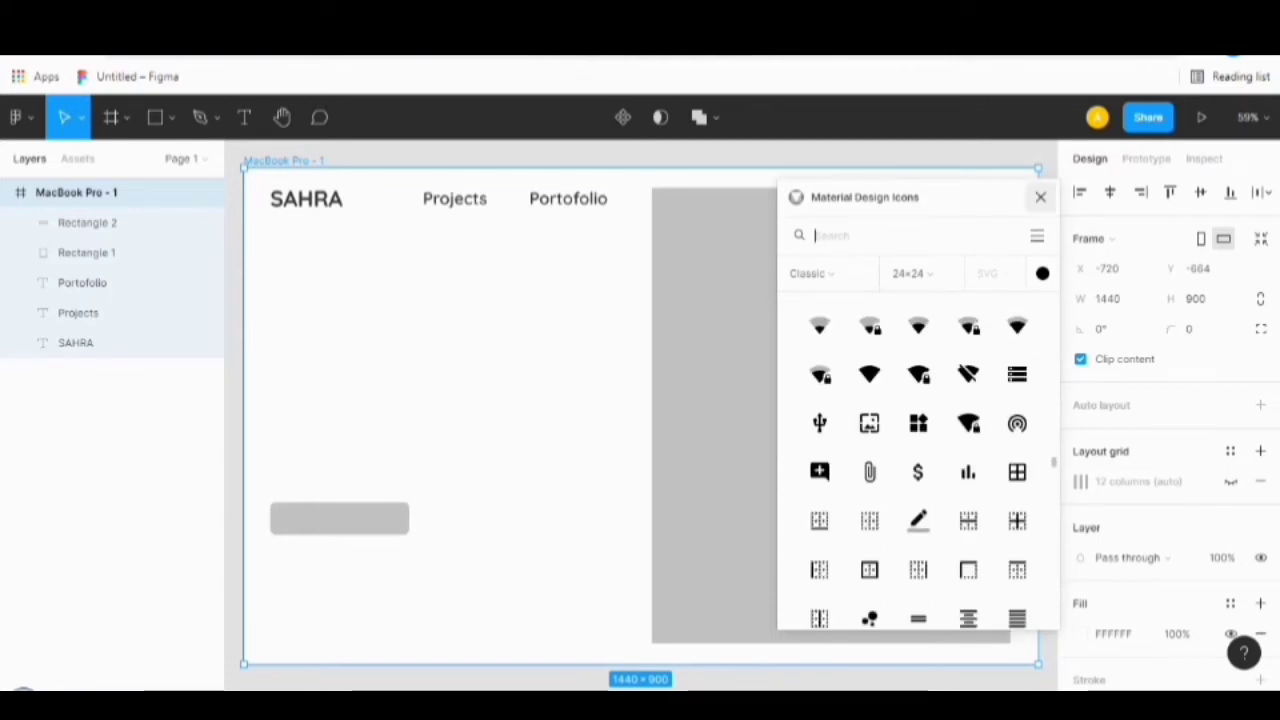
{"action": "left_click", "coordinate": [1040, 197]}
{"action": "key", "text": "Escape"}
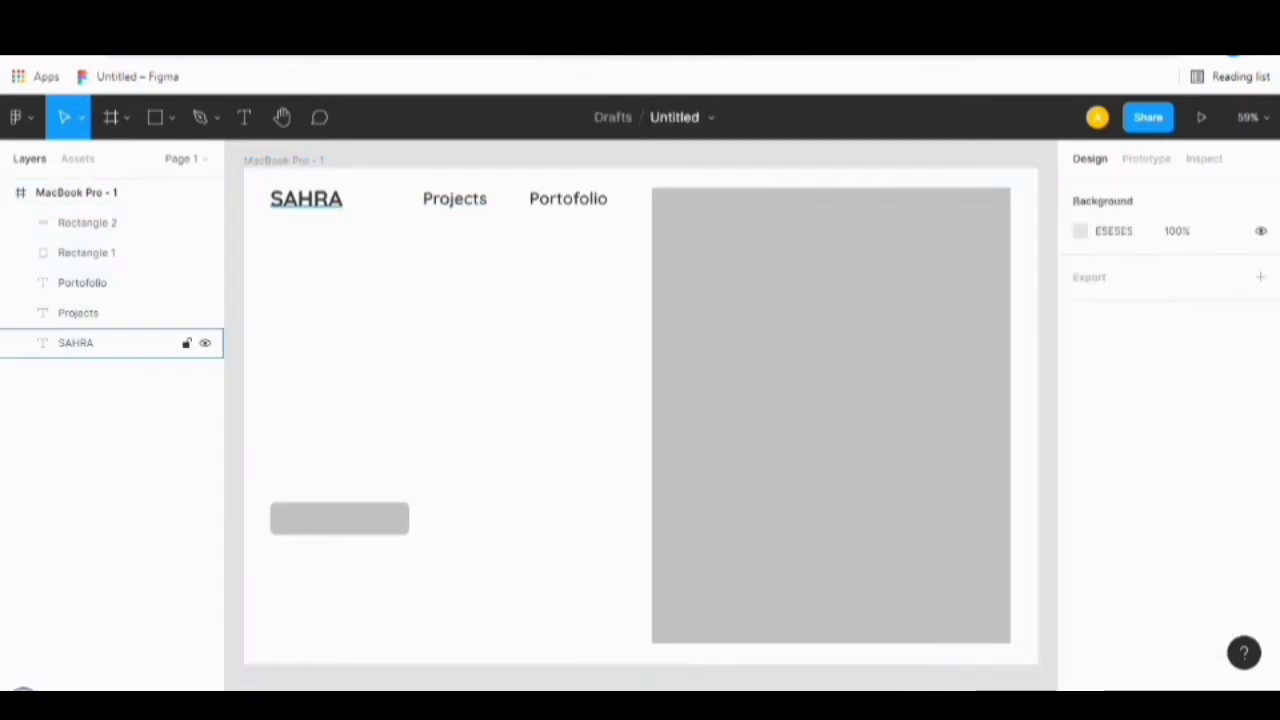
Duplicate the SAHRA logo text to about X 48, Y 216 and change the copy's wording to "Hallo I'm SAHRA".
{"action": "left_click", "coordinate": [75, 342]}
{"action": "key", "text": "ctrl+d"}
{"action": "left_click_drag", "start_coordinate": [306, 198], "coordinate": [305, 301]}
{"action": "double_click", "coordinate": [305, 301]}
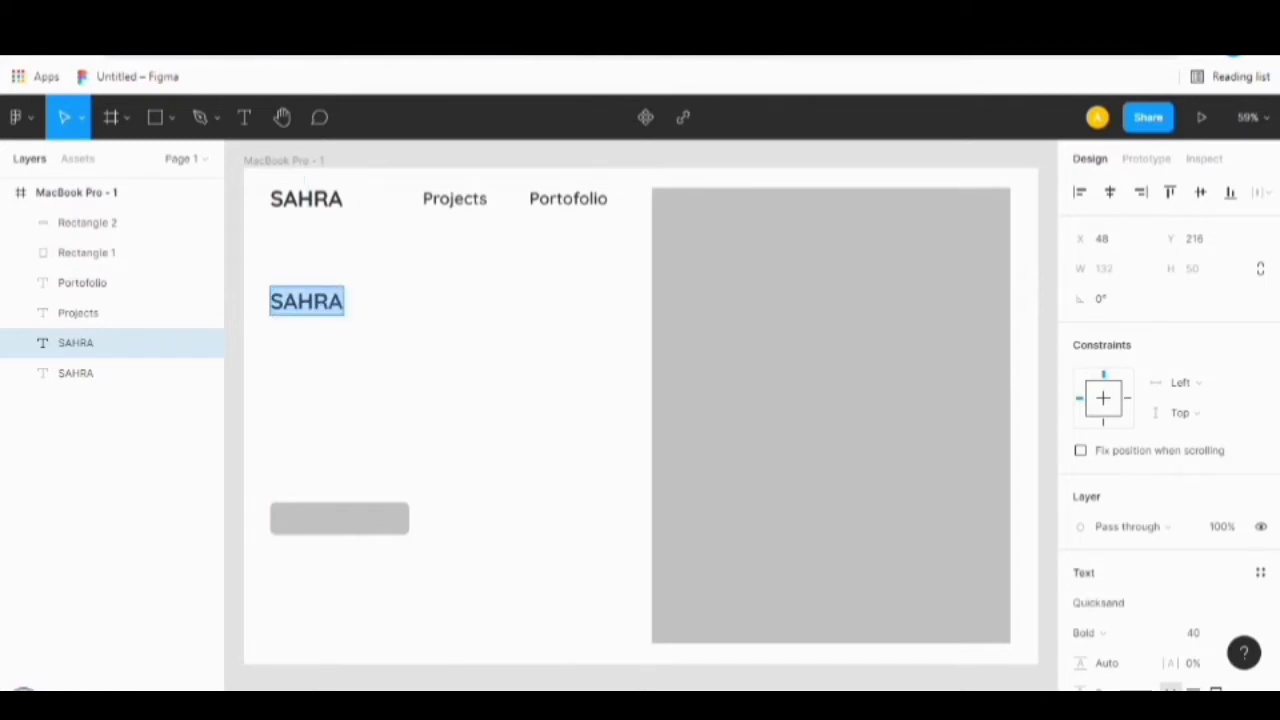
{"action": "type", "text": "Hallo"}
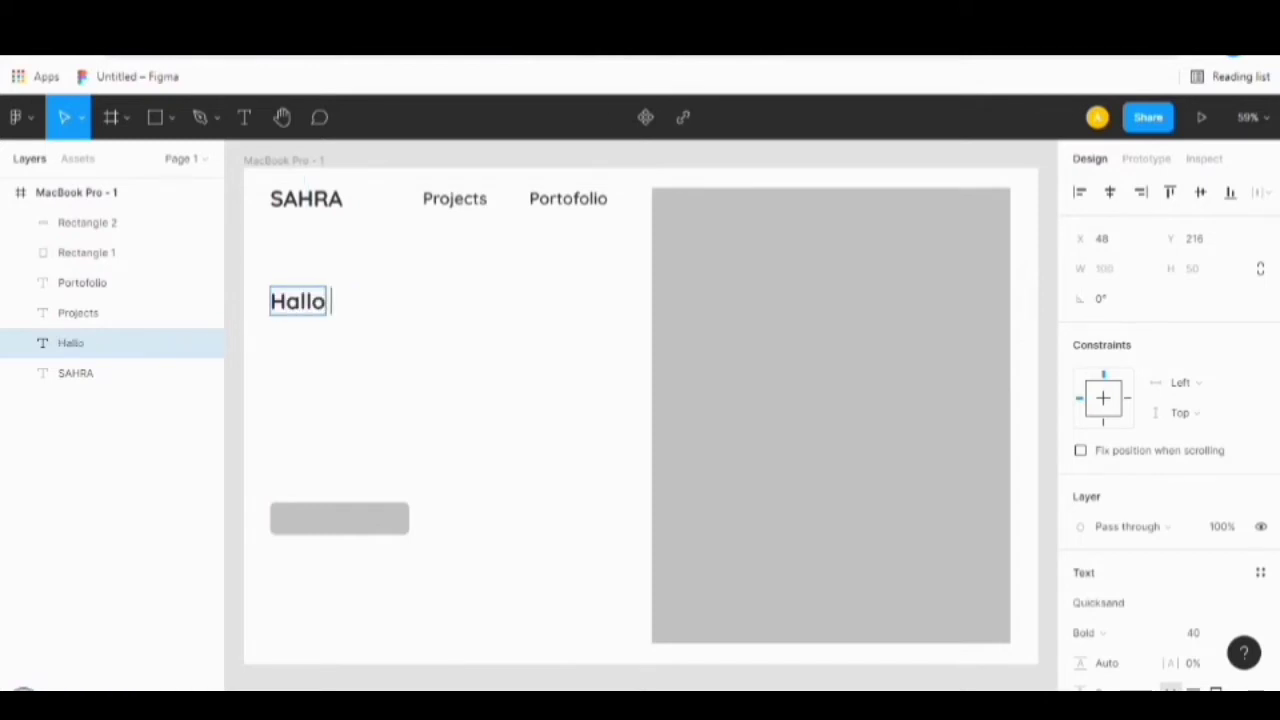
{"action": "type", "text": " I'm Sah"}
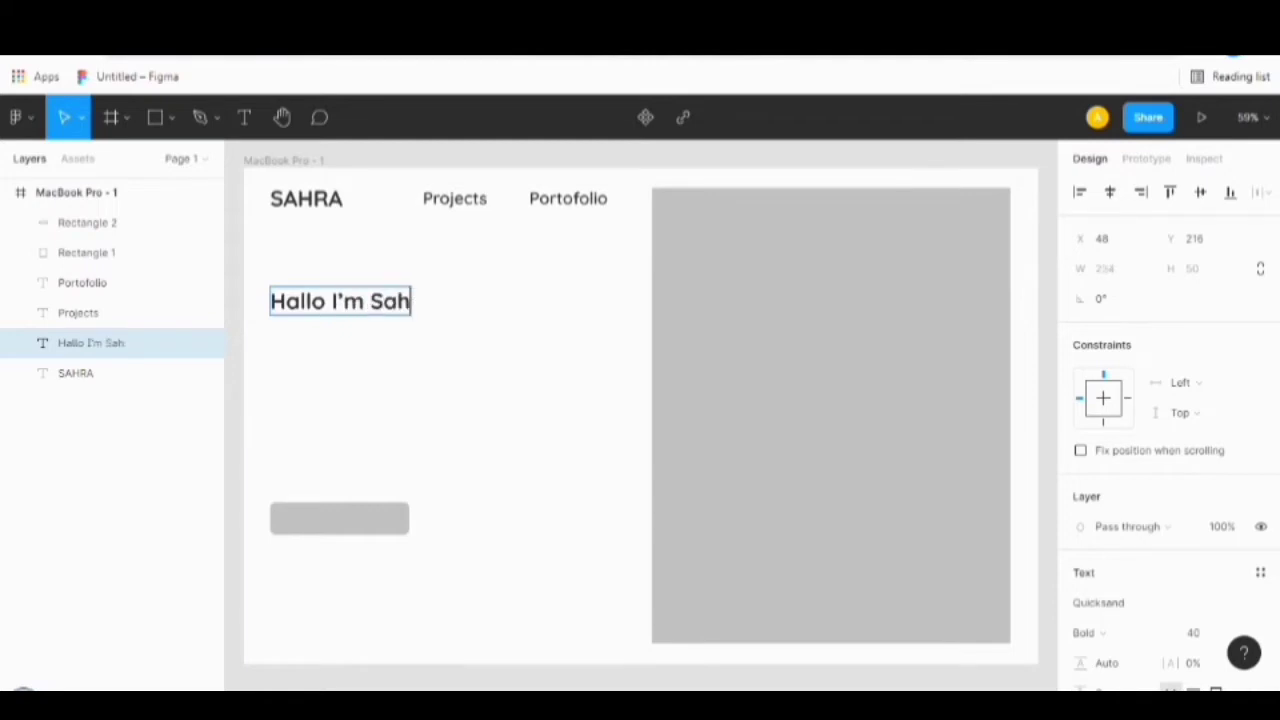
{"action": "key", "text": "BackSpace"}
{"action": "key", "text": "BackSpace"}
{"action": "type", "text": "AHRA"}
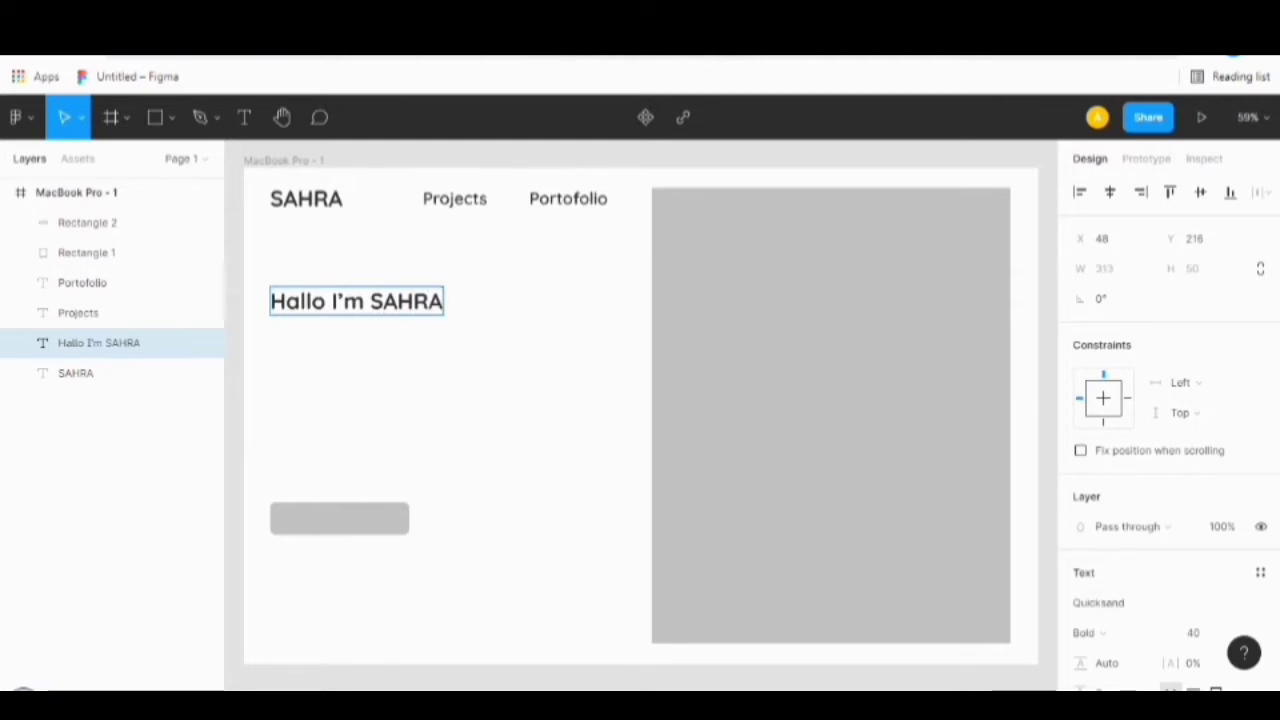
Add a second line reading "I'm UI DESIGNER" to the heading text.
{"action": "key", "text": "Return"}
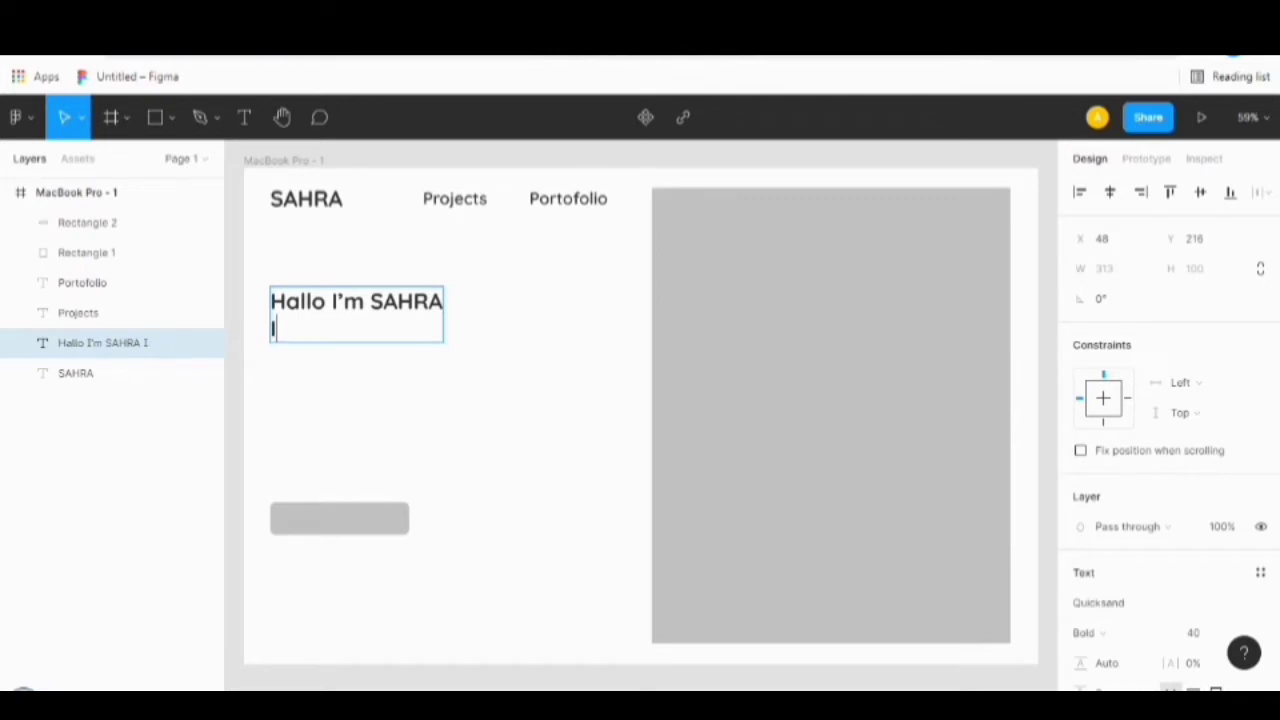
{"action": "type", "text": "I'm U"}
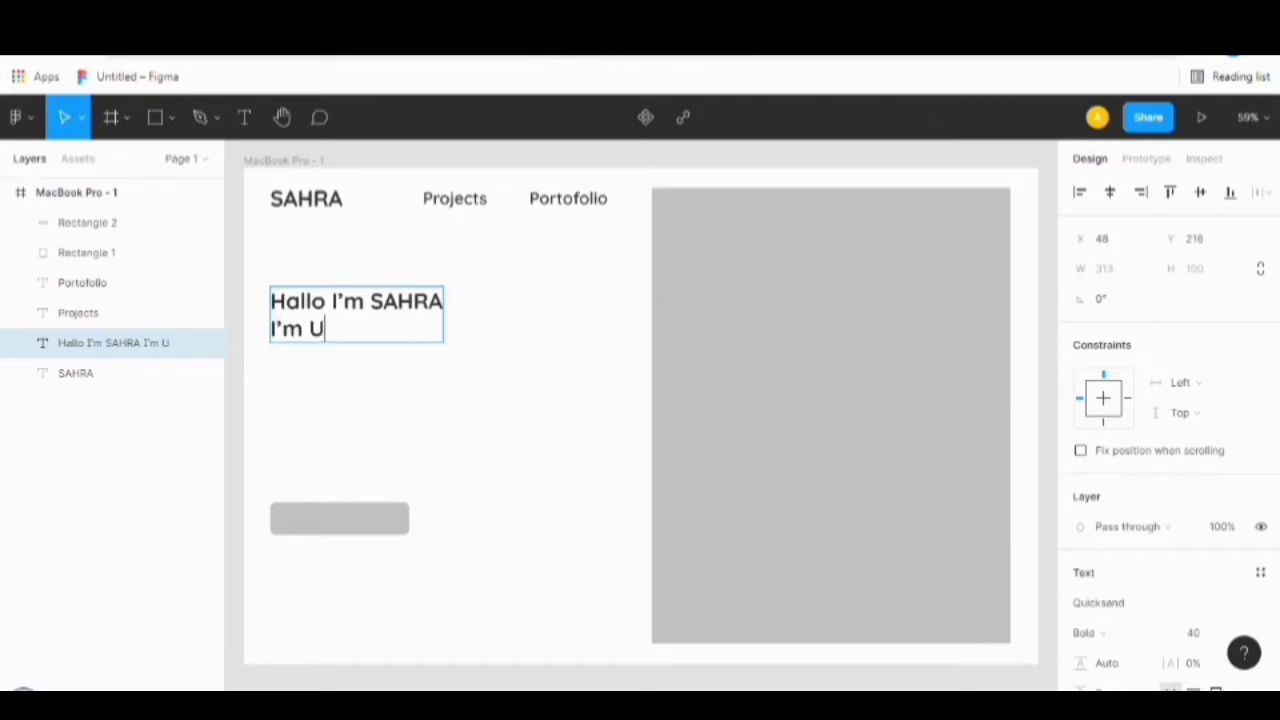
{"action": "type", "text": "I DESIGER"}
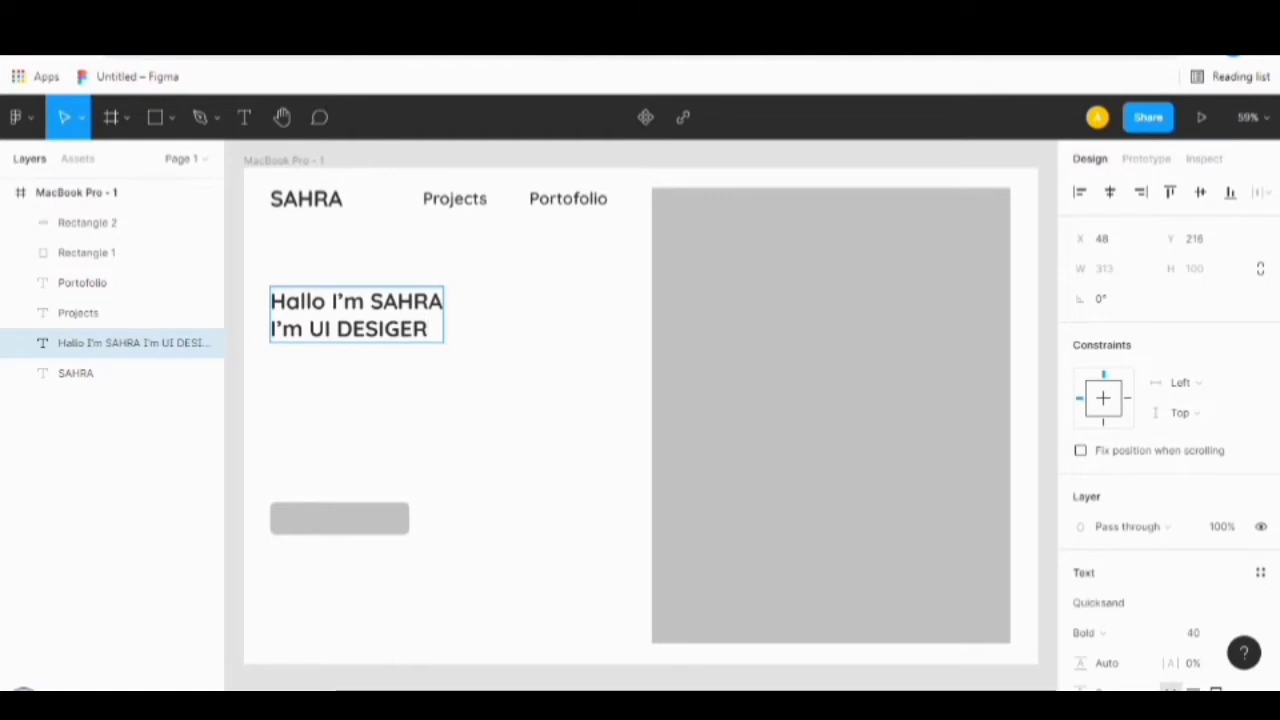
{"action": "left_click", "coordinate": [398, 328]}
{"action": "type", "text": "N"}
{"action": "key", "text": "Escape"}
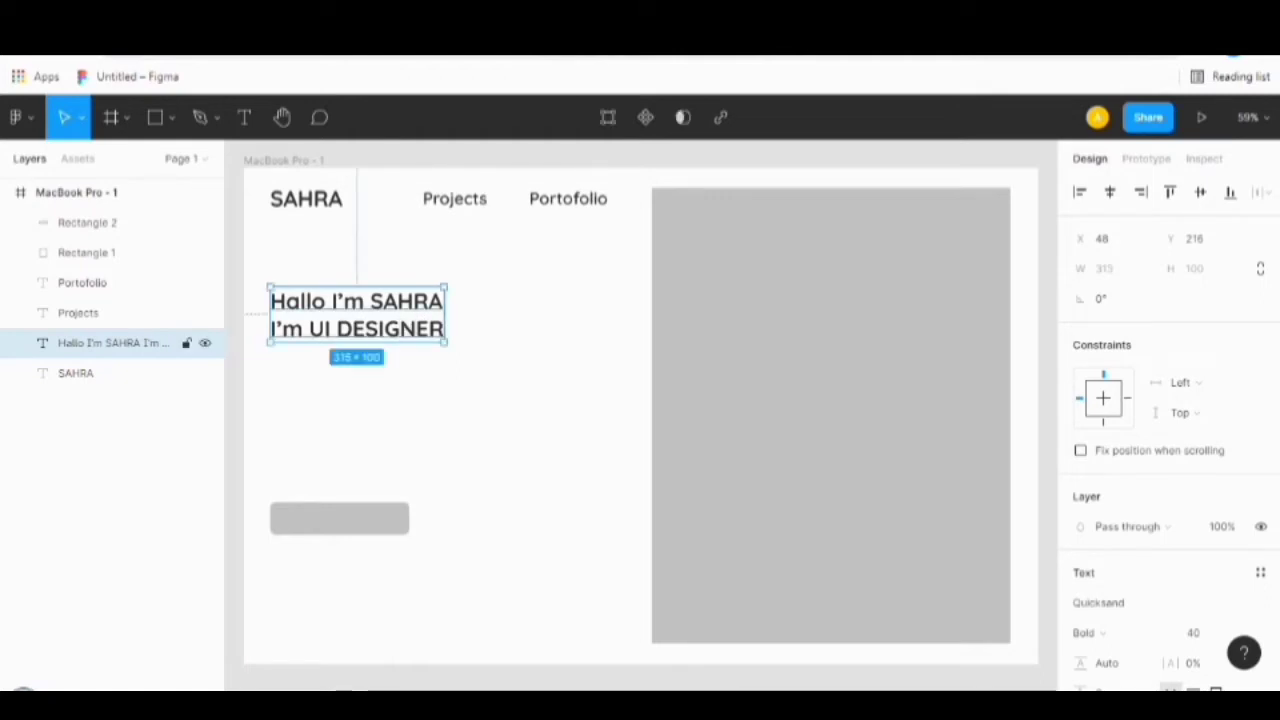
Move the two-line heading up to about Y 166 and set its paragraph spacing to 20.
{"action": "left_click_drag", "start_coordinate": [357, 318], "coordinate": [357, 291]}
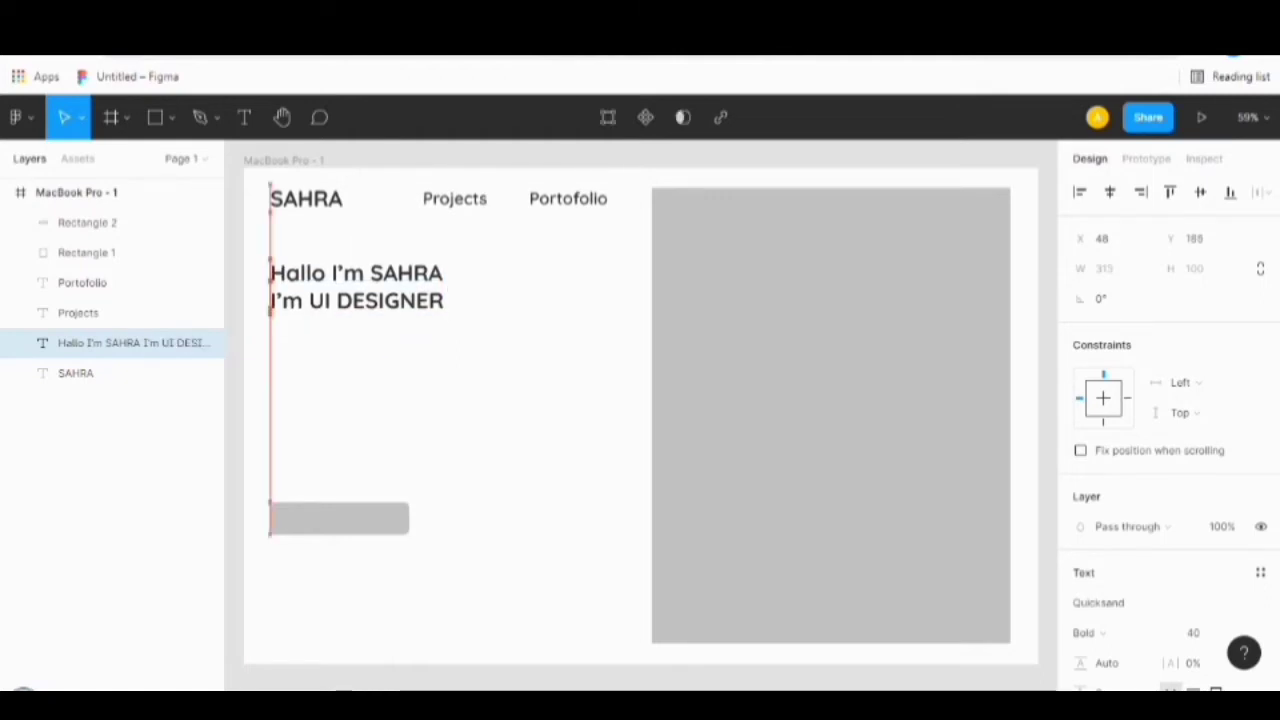
{"action": "key", "text": "Return"}
{"action": "scroll", "coordinate": [1168, 400], "scroll_direction": "down", "scroll_amount": 3}
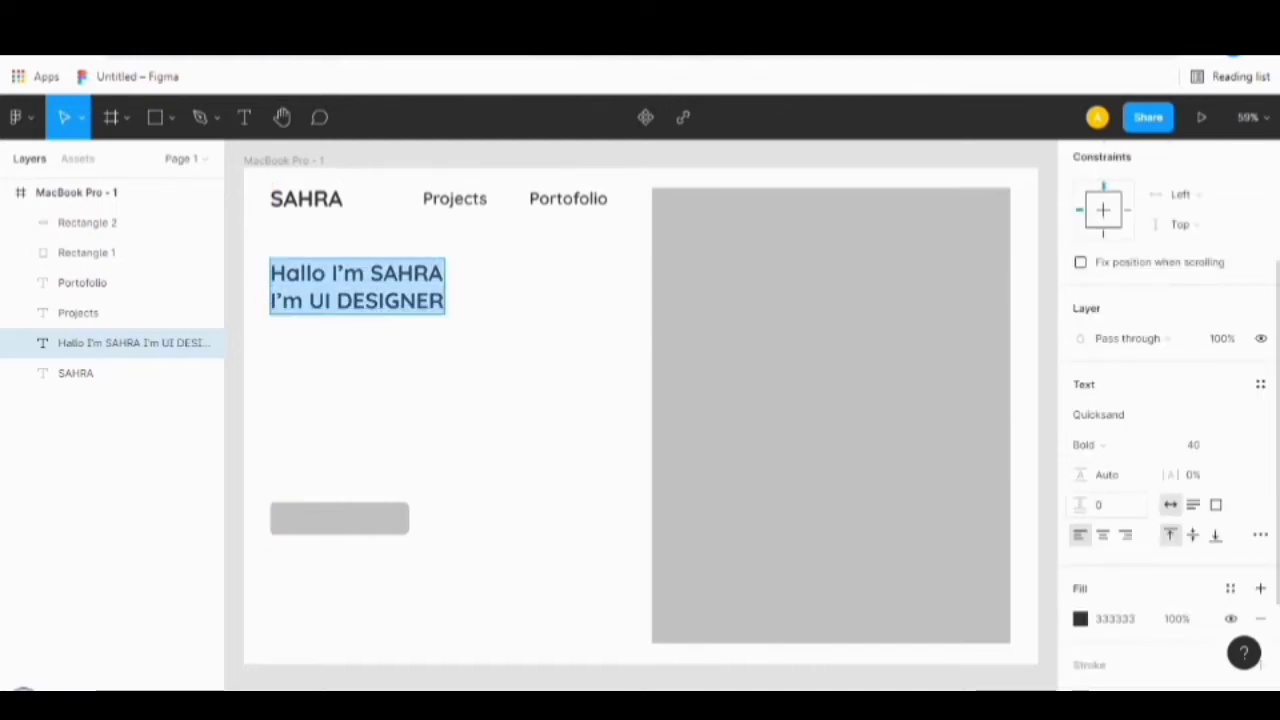
{"action": "left_click", "coordinate": [1100, 505]}
{"action": "type", "text": "10"}
{"action": "key", "text": "Return"}
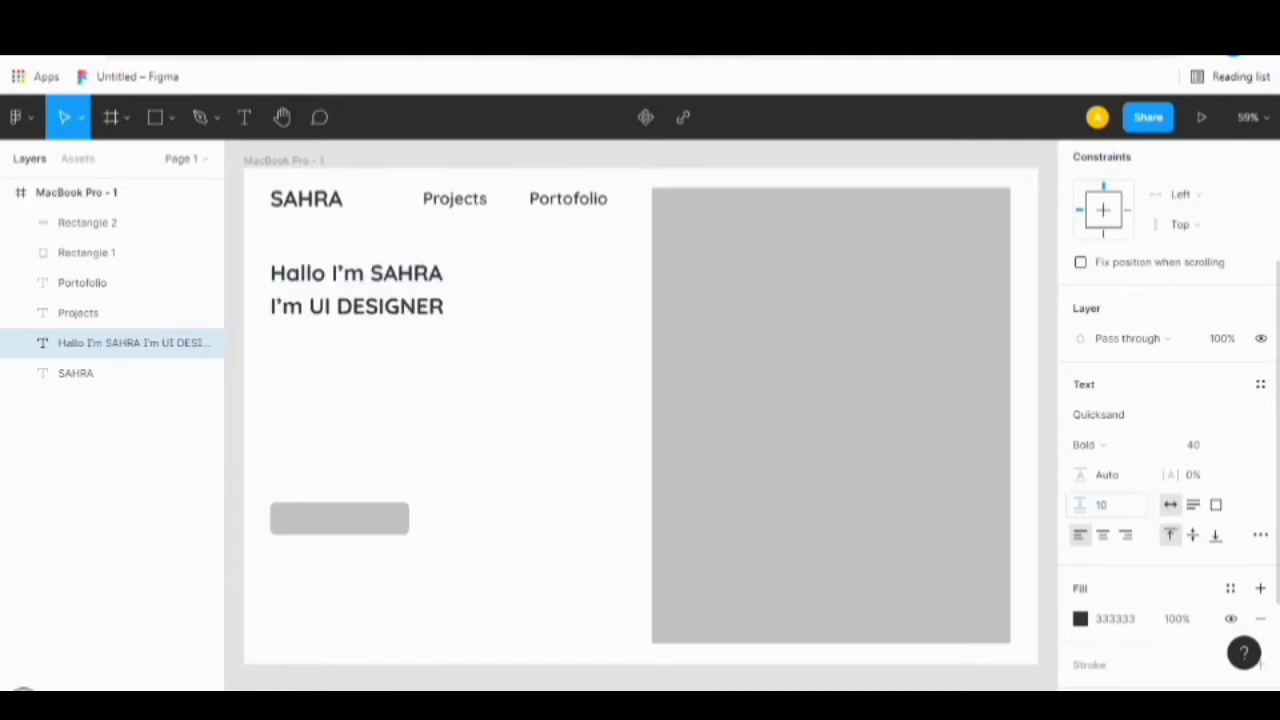
{"action": "key", "text": "Return"}
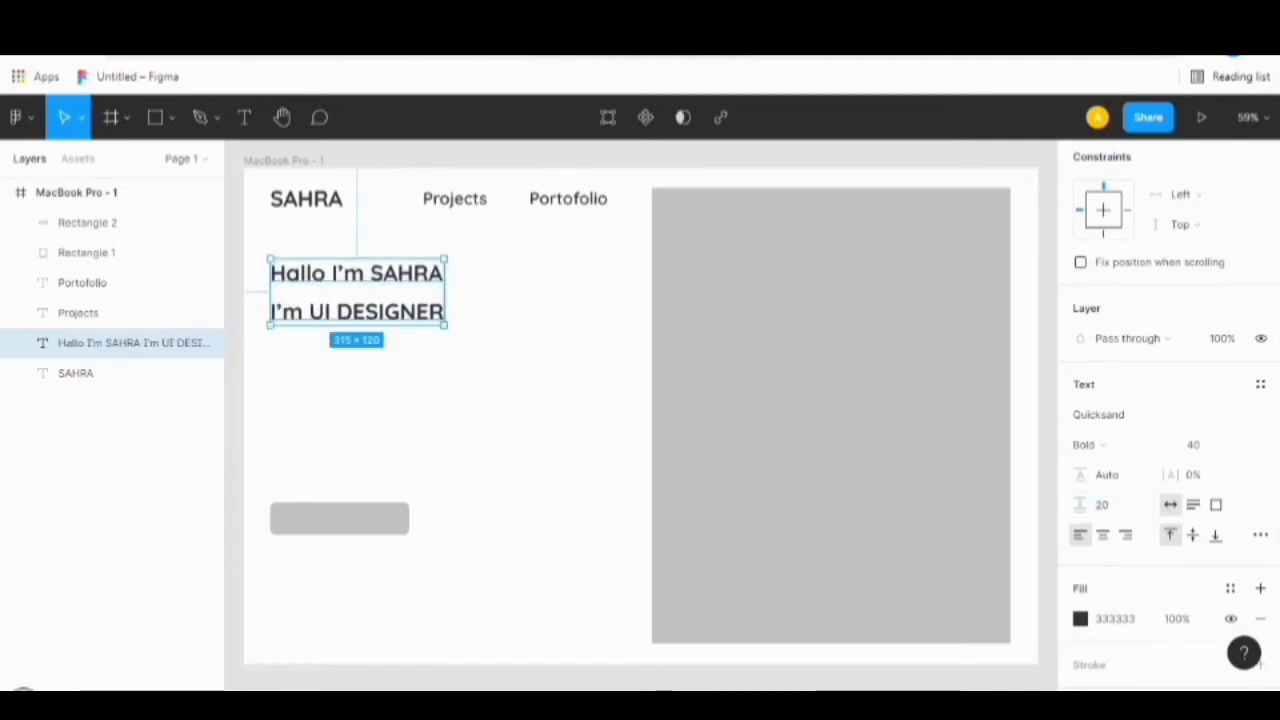
Colour only the word "SAHRA" in the two-line heading red, EB5757.
{"action": "double_click", "coordinate": [406, 273]}
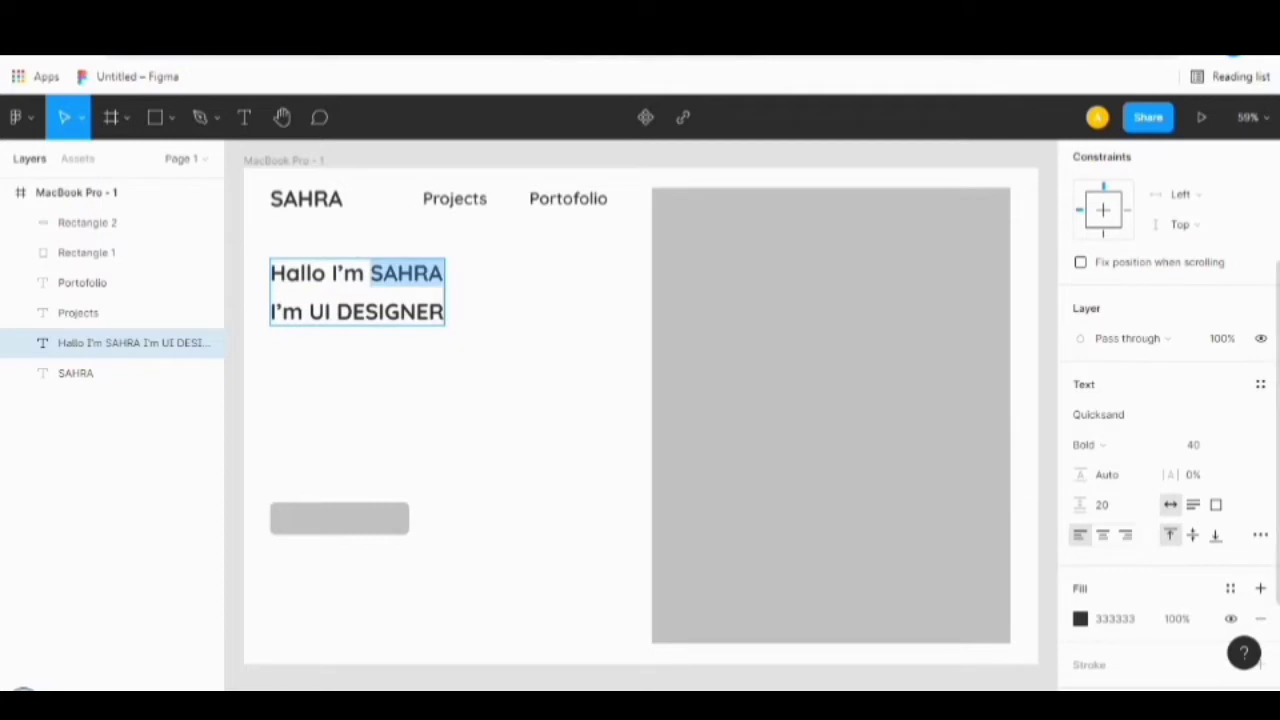
{"action": "left_click", "coordinate": [1080, 618]}
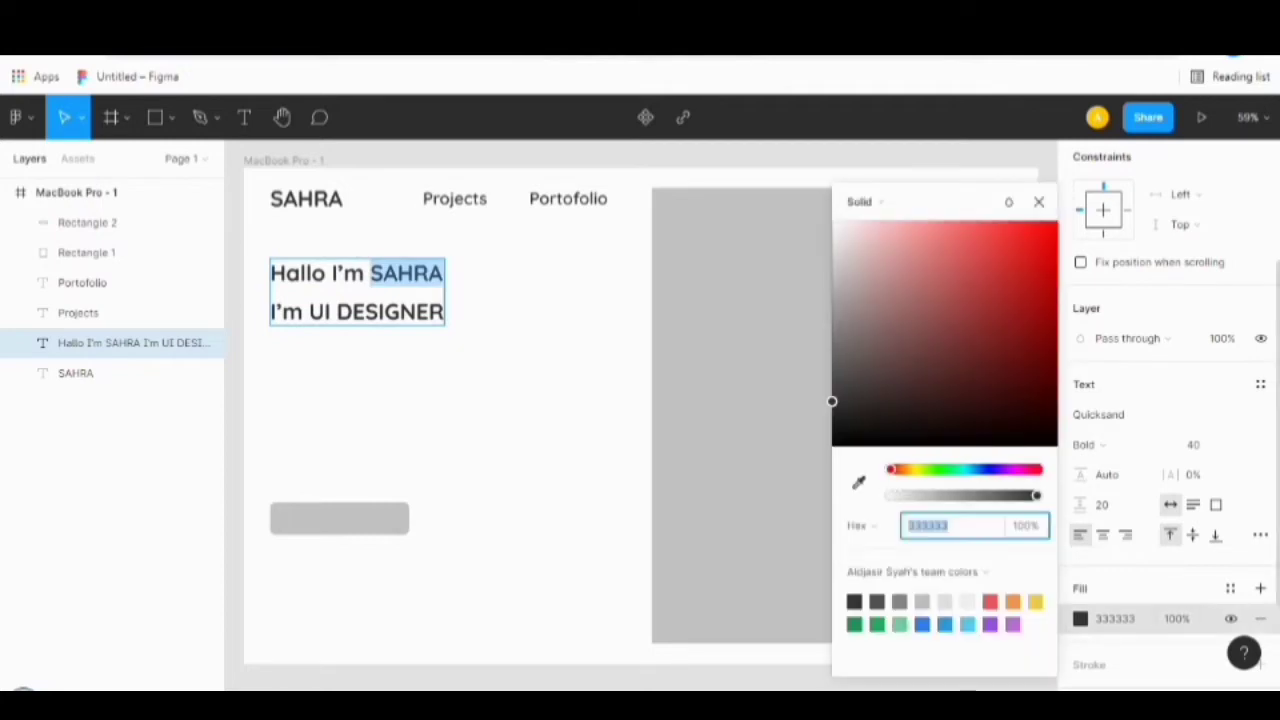
{"action": "type", "text": "EB5757"}
{"action": "key", "text": "Return"}
{"action": "left_click", "coordinate": [1035, 602]}
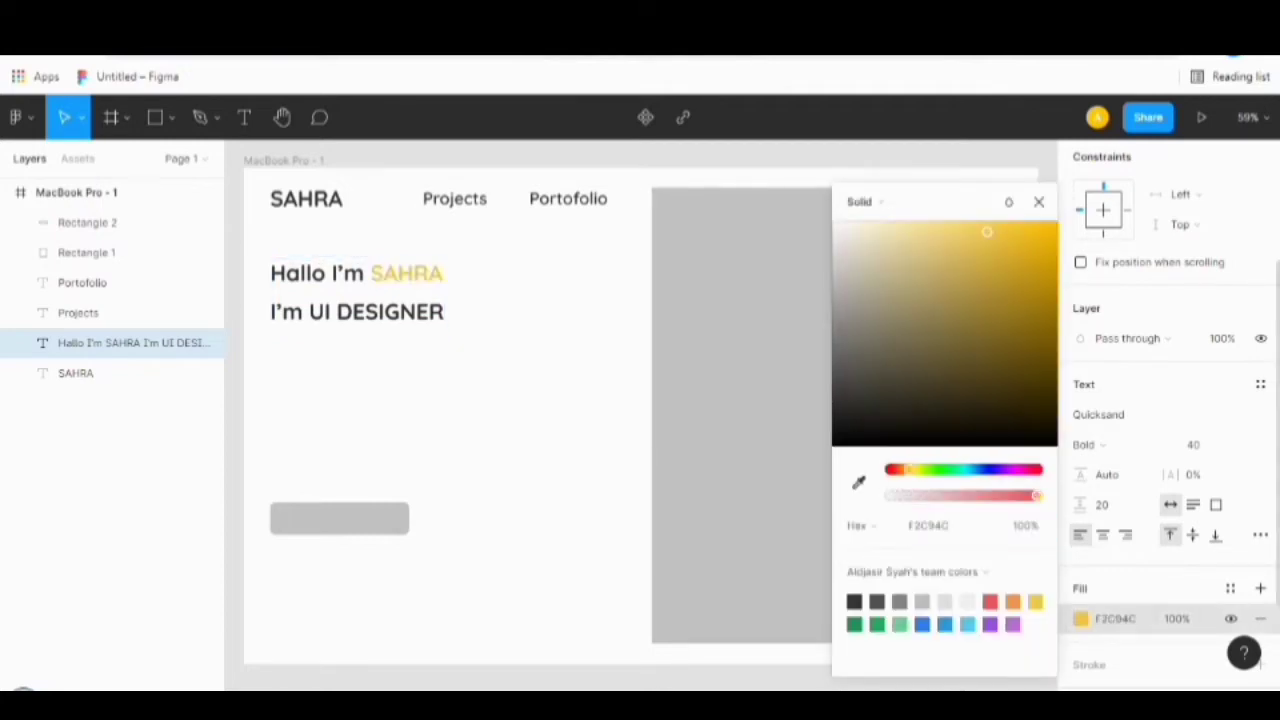
{"action": "left_click", "coordinate": [990, 602]}
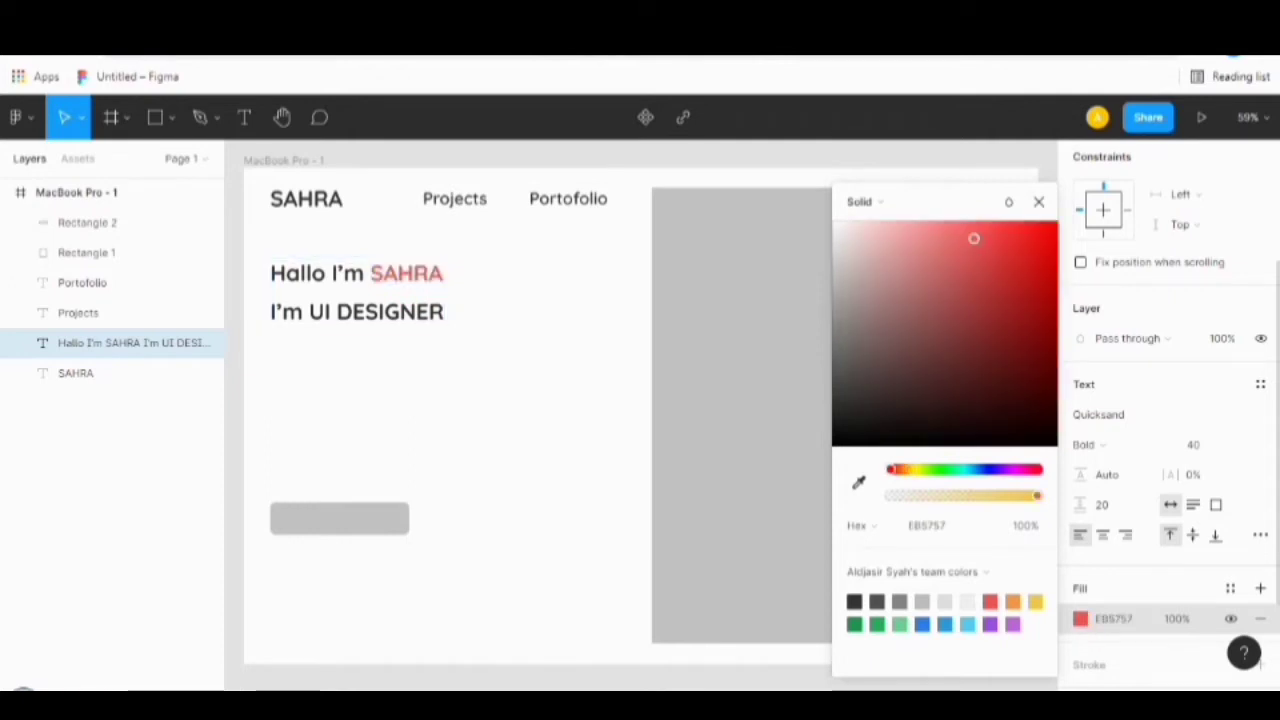
{"action": "left_click", "coordinate": [1039, 202]}
{"action": "left_click", "coordinate": [500, 430]}
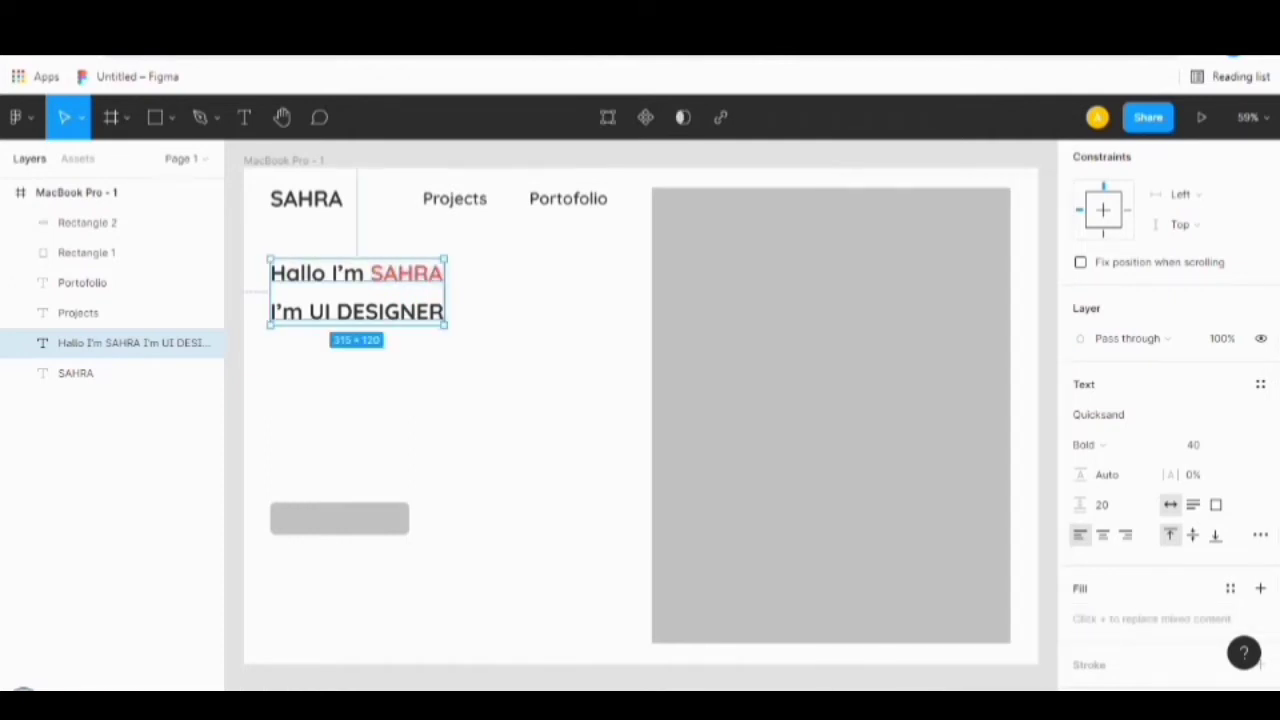
{"action": "left_click", "coordinate": [480, 450]}
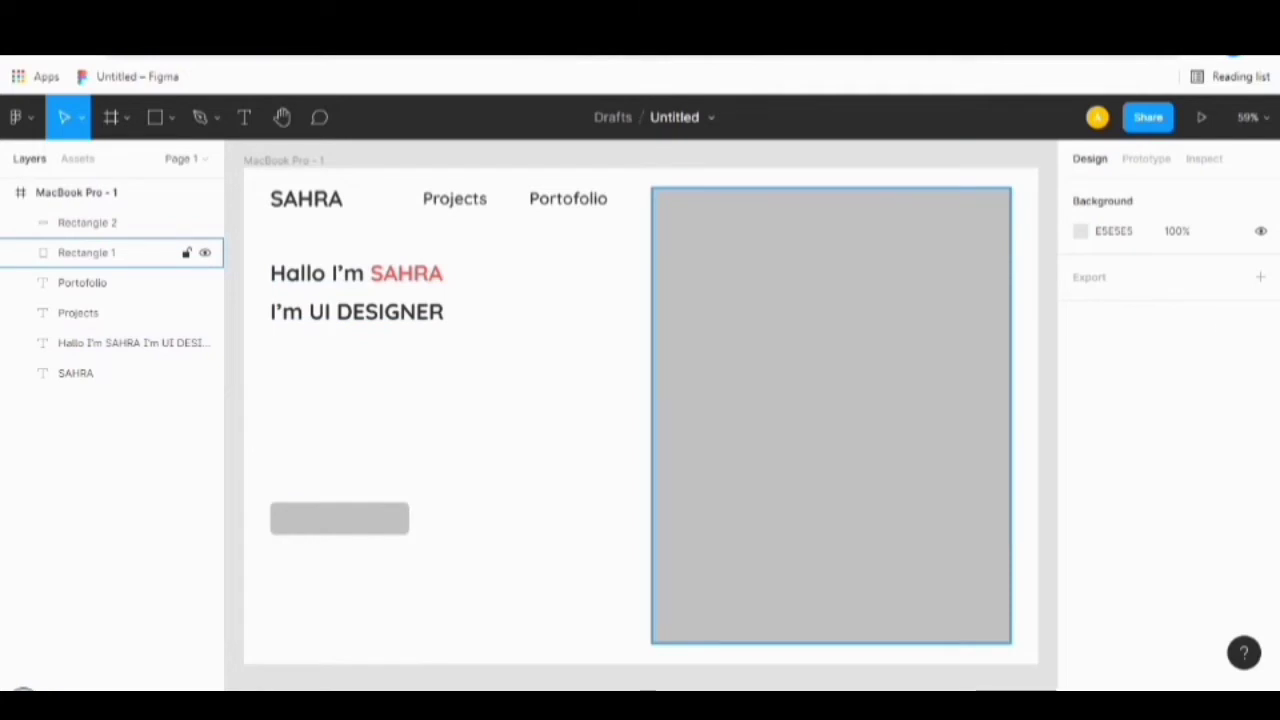
Place the image 5190435 from the Downloads folder into the large grey rectangle as its fill.
{"action": "key", "text": "ctrl+shift+k"}
{"action": "left_click", "coordinate": [709, 298]}
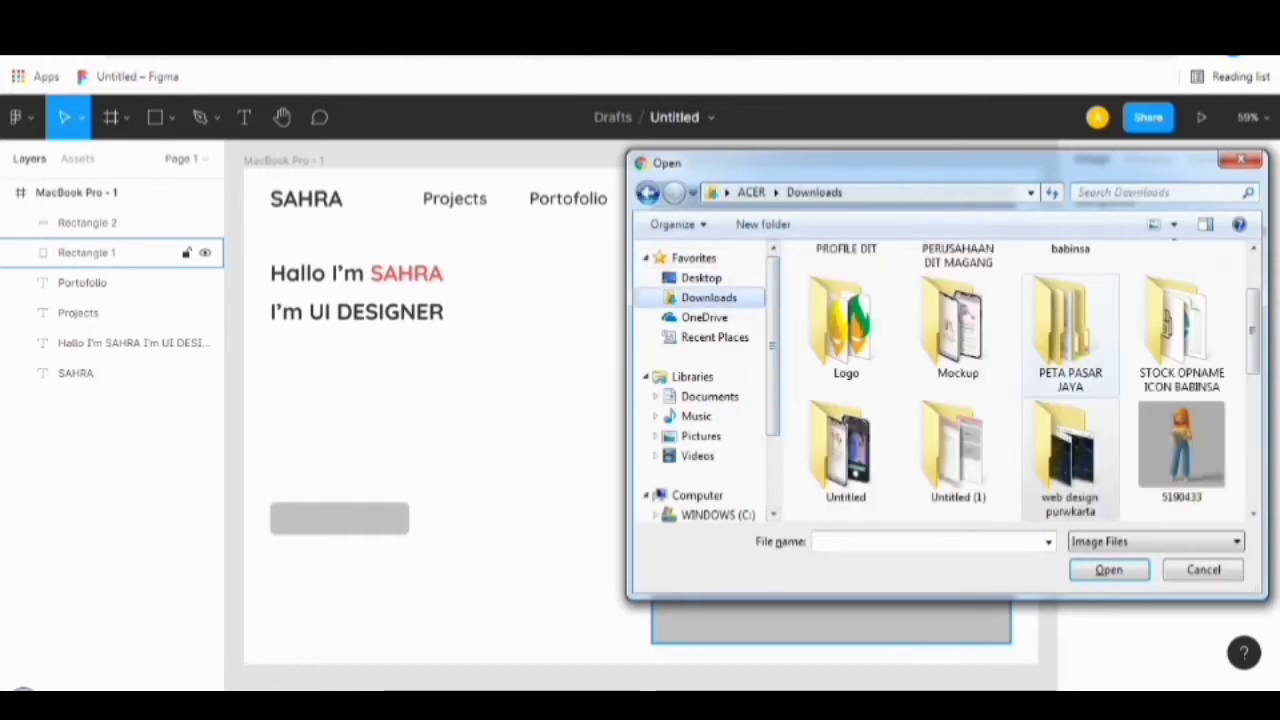
{"action": "left_click_drag", "start_coordinate": [1253, 331], "coordinate": [1253, 371]}
{"action": "left_click", "coordinate": [846, 450]}
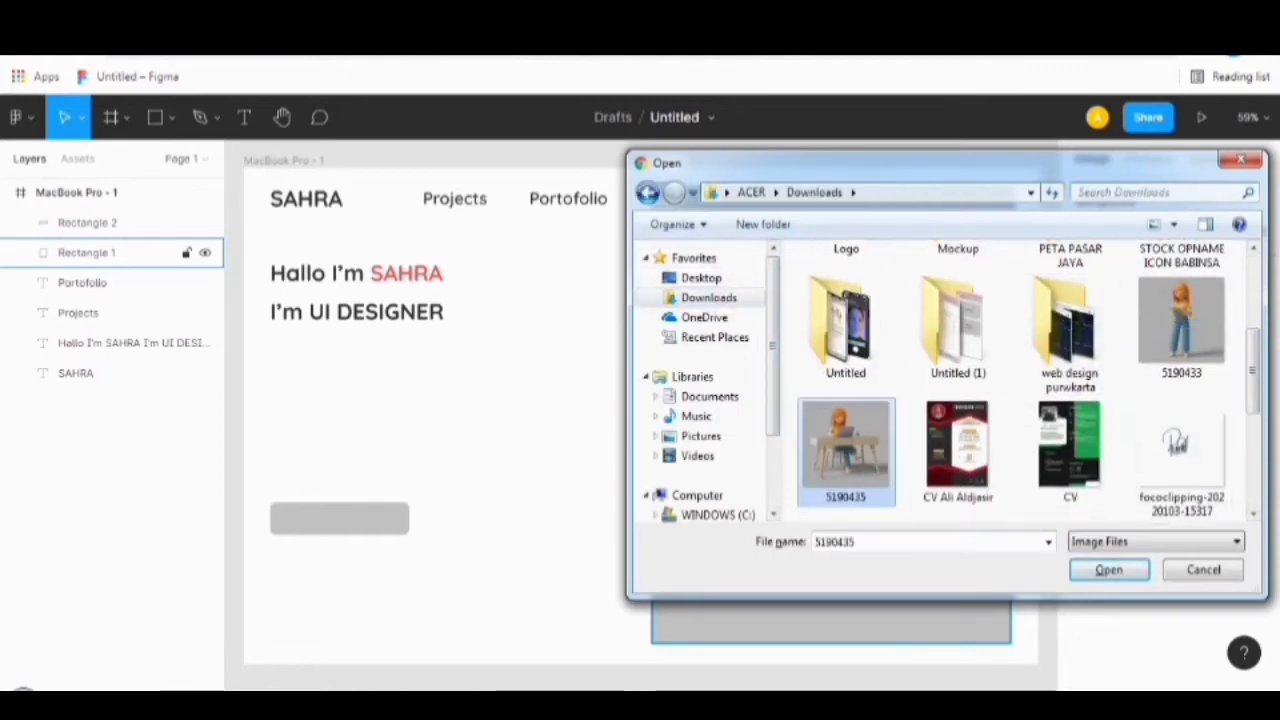
{"action": "left_click", "coordinate": [1109, 570]}
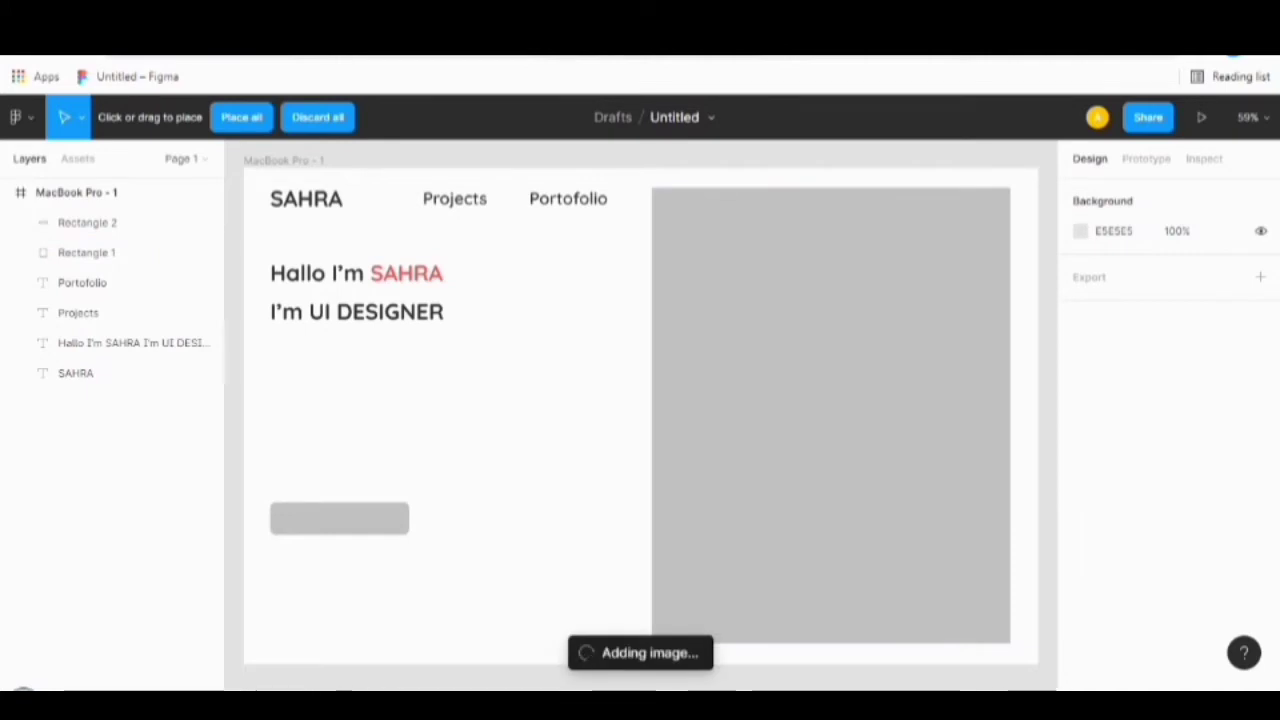
{"action": "left_click", "coordinate": [830, 415]}
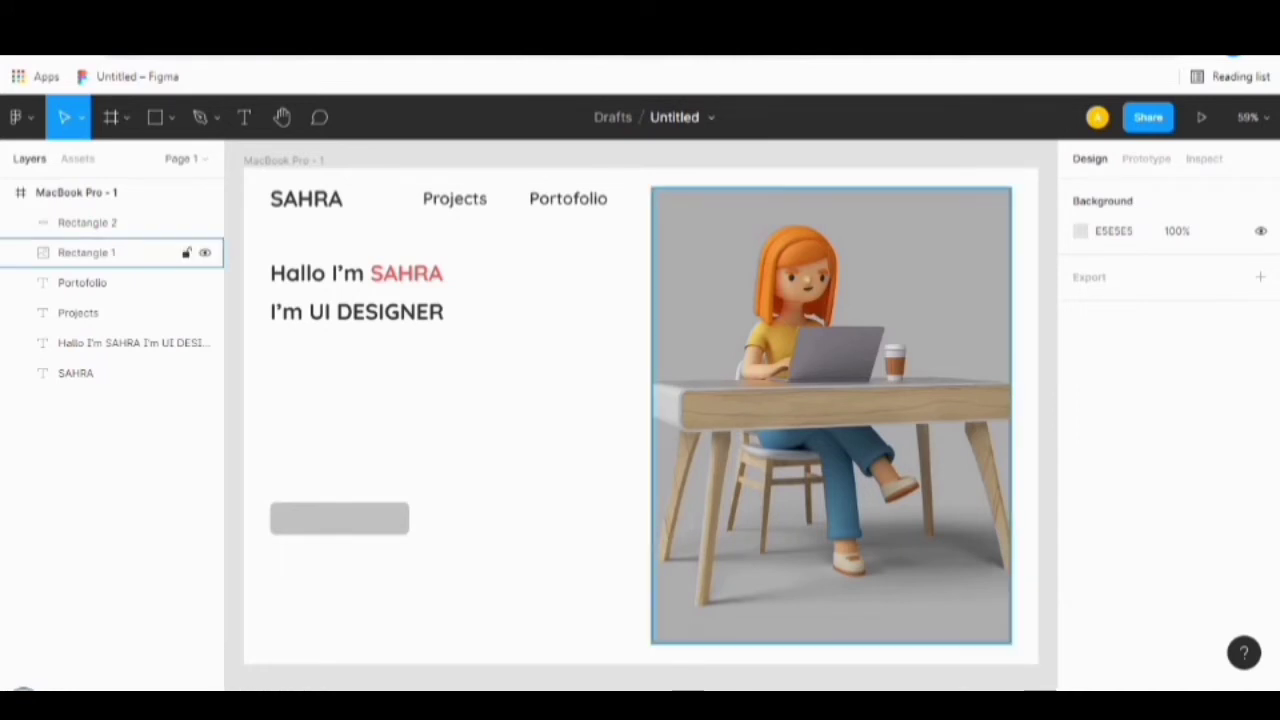
{"action": "left_click", "coordinate": [830, 415]}
{"action": "key", "text": "Escape"}
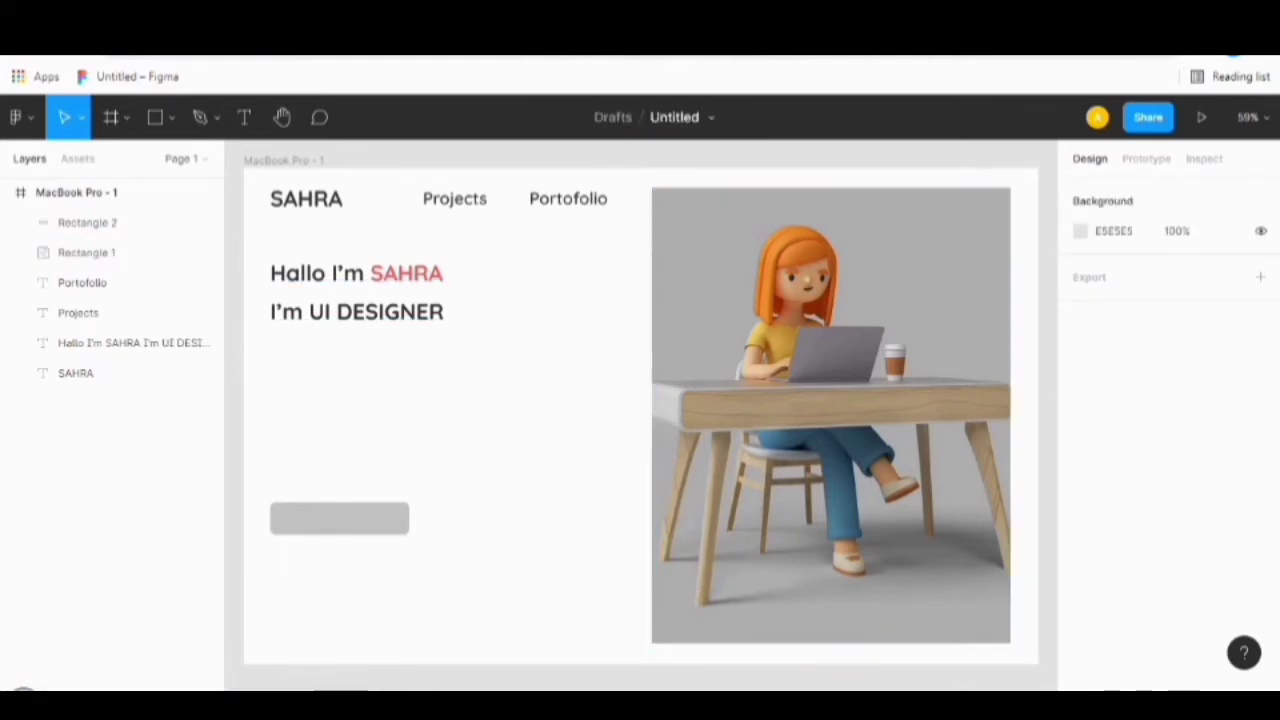
Duplicate the Projects text to X 48, Y 324 and replace the copy's wording with "I am a UI Designer, check my portfolio if you want to know more about me.".
{"action": "left_click", "coordinate": [100, 312]}
{"action": "key", "text": "ctrl+d"}
{"action": "left_click_drag", "start_coordinate": [454, 198], "coordinate": [302, 357]}
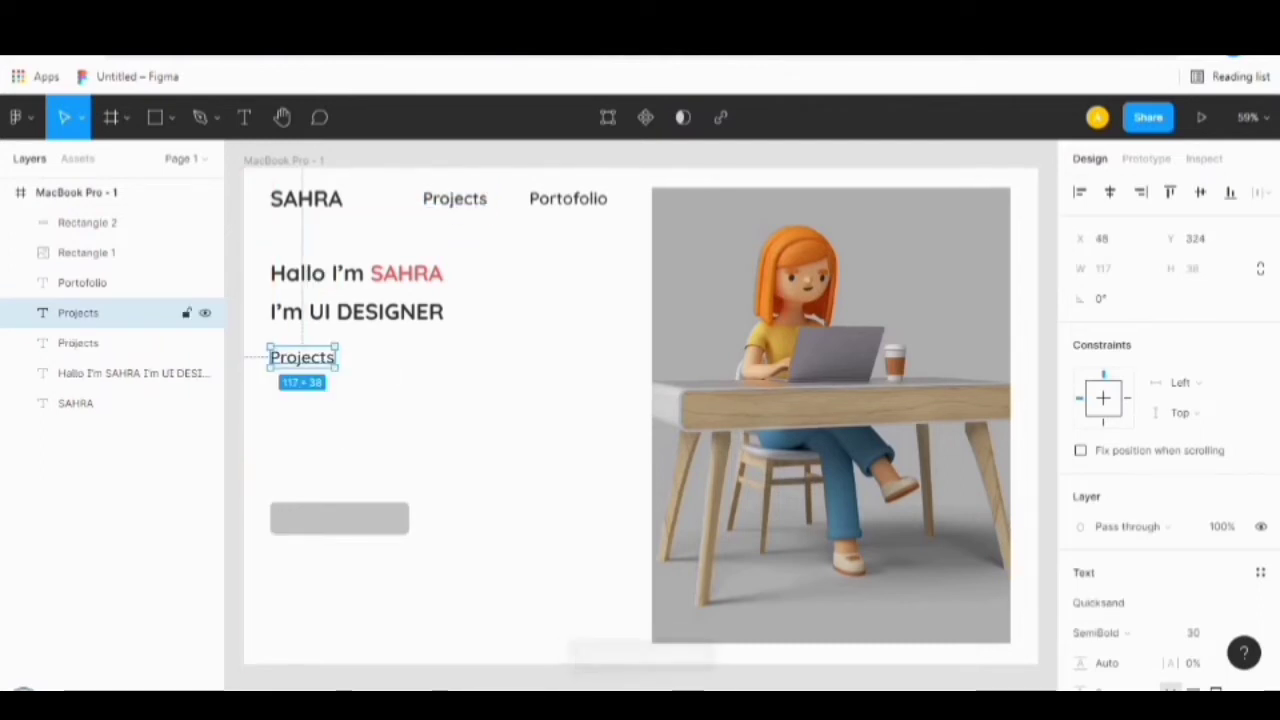
{"action": "key", "text": "Return"}
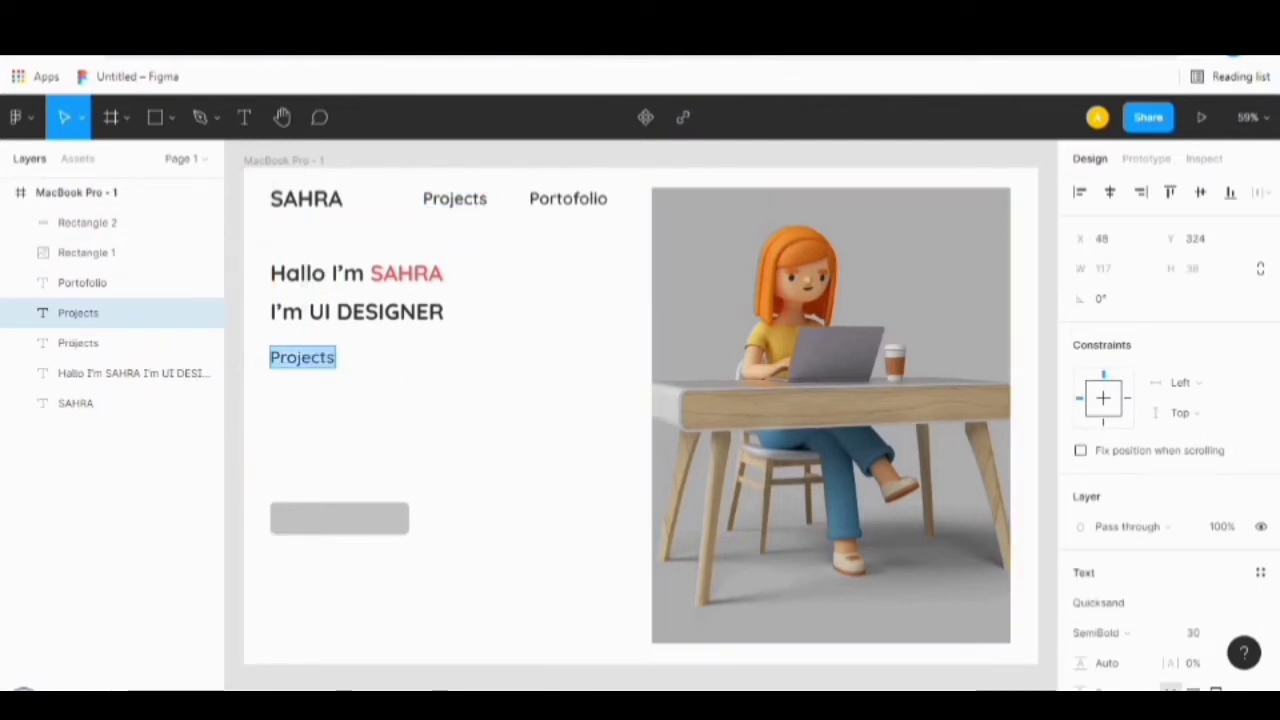
{"action": "key", "text": "ctrl+v"}
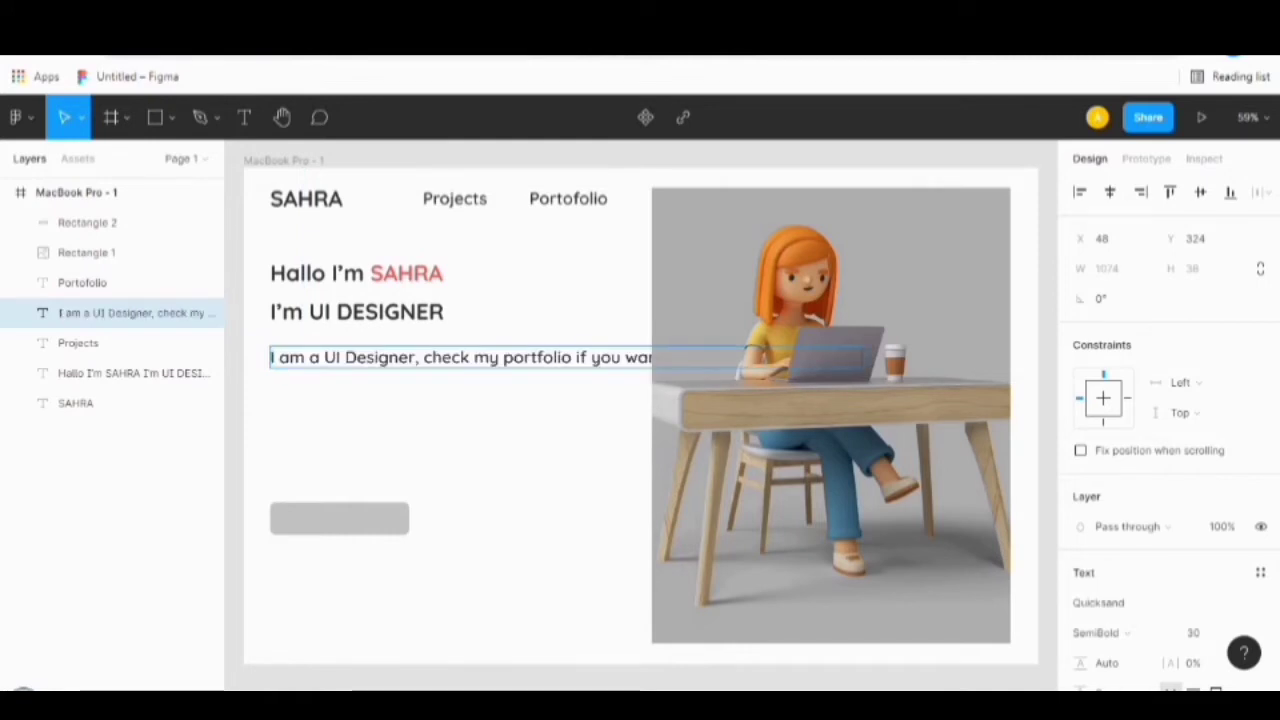
Break the description into three lines, after "Designer," and after "know", and move the text block slightly down.
{"action": "key", "text": "Return"}
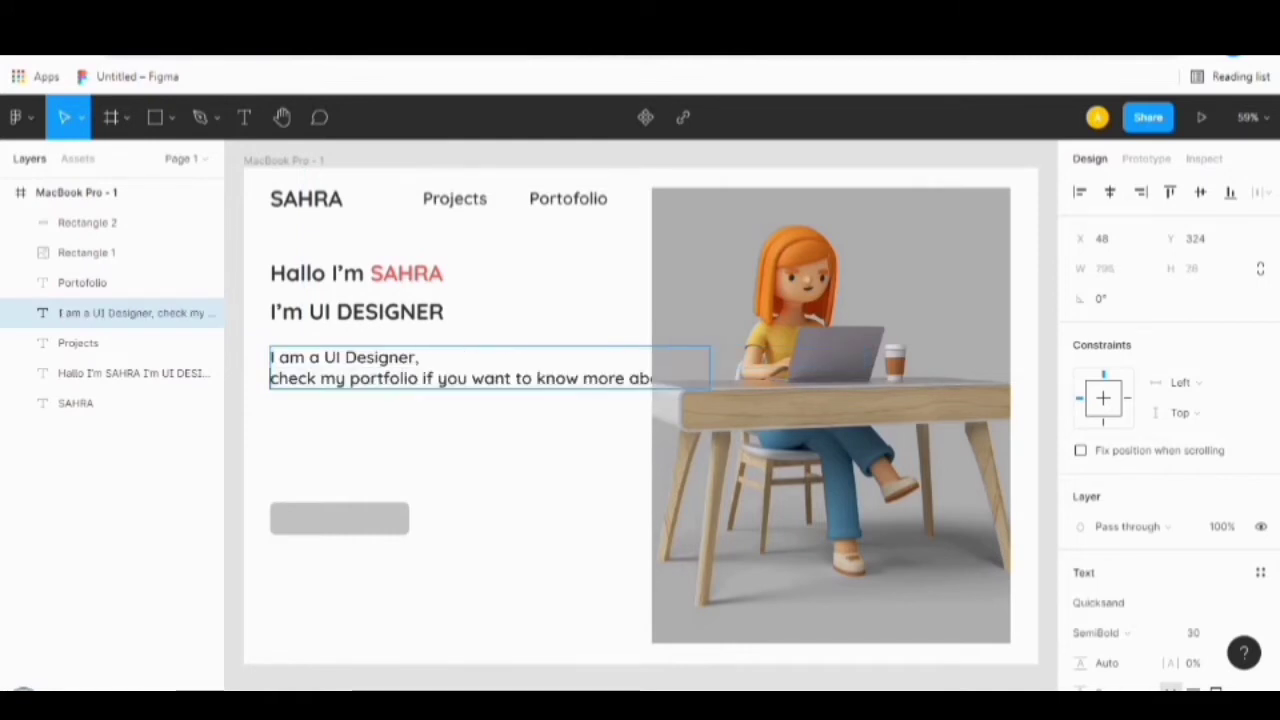
{"action": "left_click", "coordinate": [581, 378]}
{"action": "key", "text": "Return"}
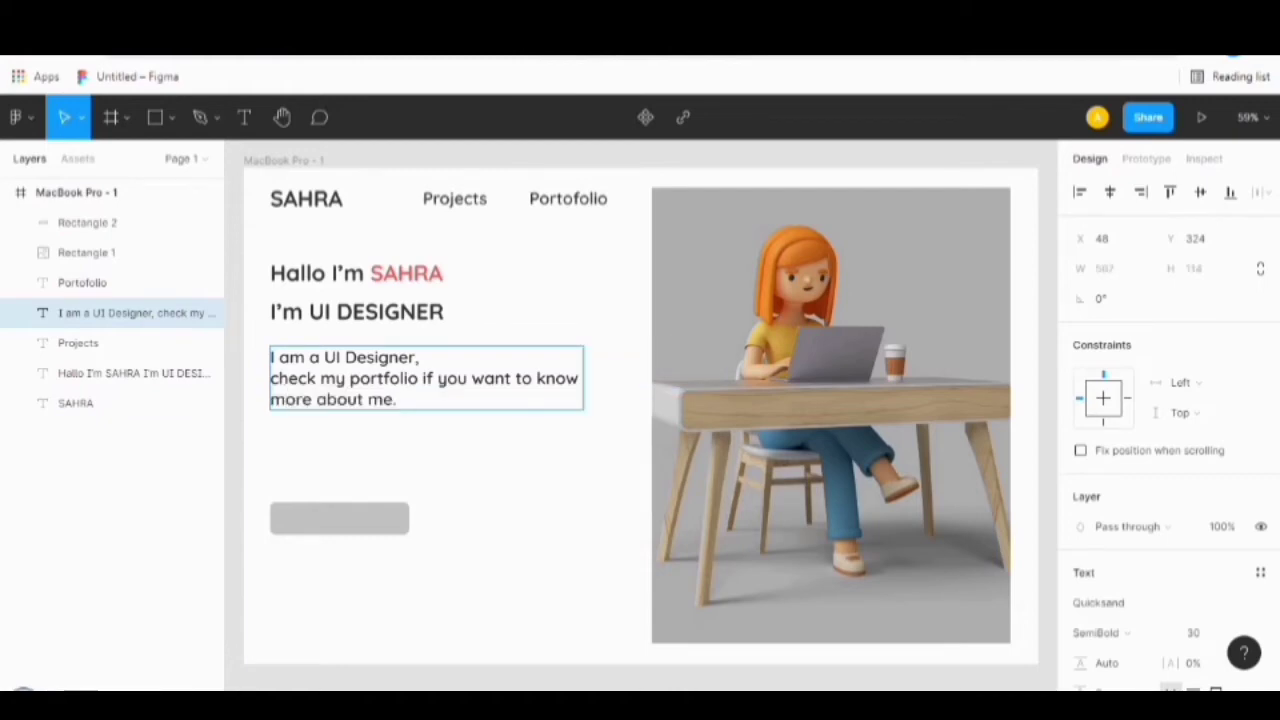
{"action": "left_click", "coordinate": [285, 399]}
{"action": "key", "text": "Escape"}
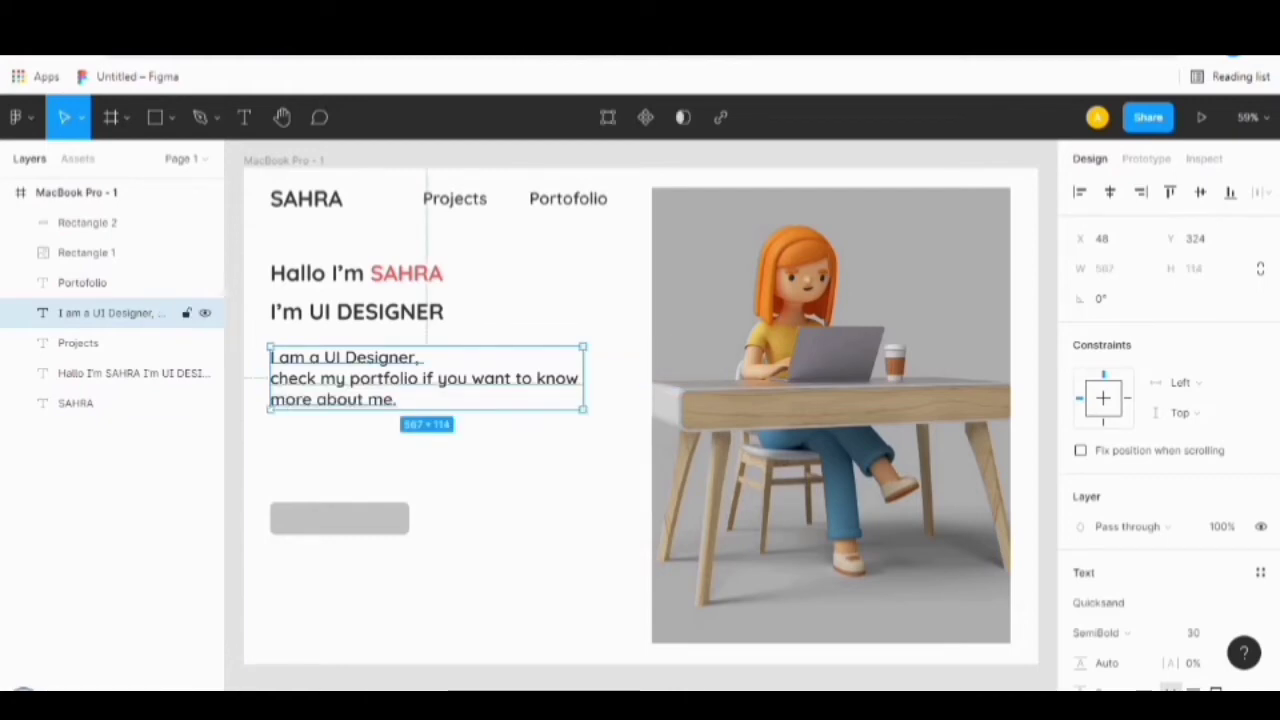
{"action": "left_click_drag", "start_coordinate": [420, 378], "coordinate": [420, 404]}
Set the font size of the two-line heading to 55.
{"action": "left_click", "coordinate": [130, 372]}
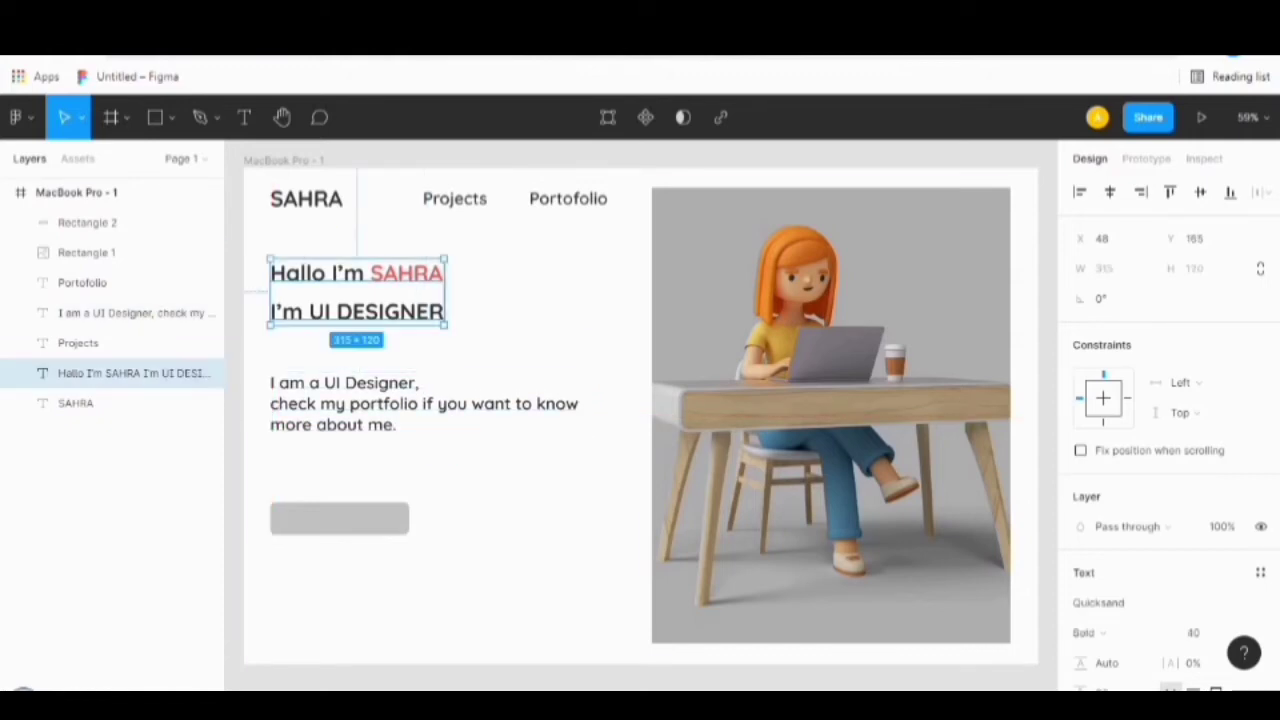
{"action": "left_click", "coordinate": [1200, 632]}
{"action": "type", "text": "50"}
{"action": "key", "text": "Return"}
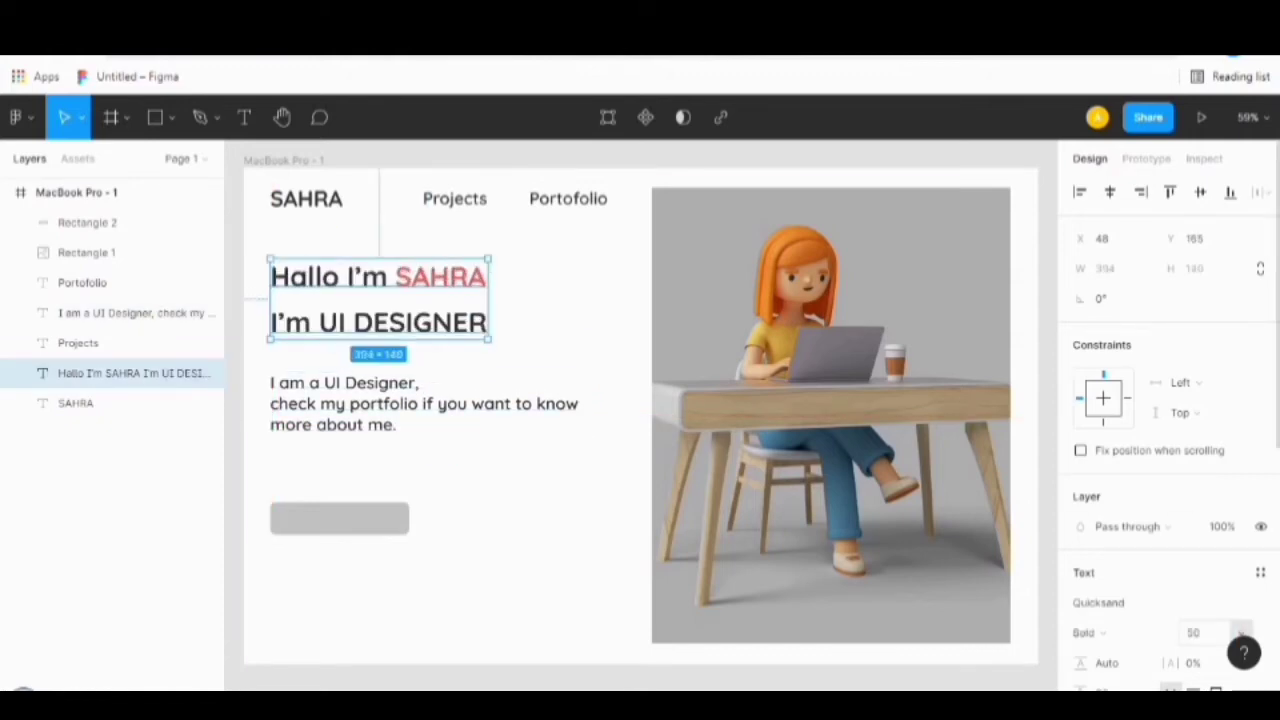
{"action": "type", "text": "5"}
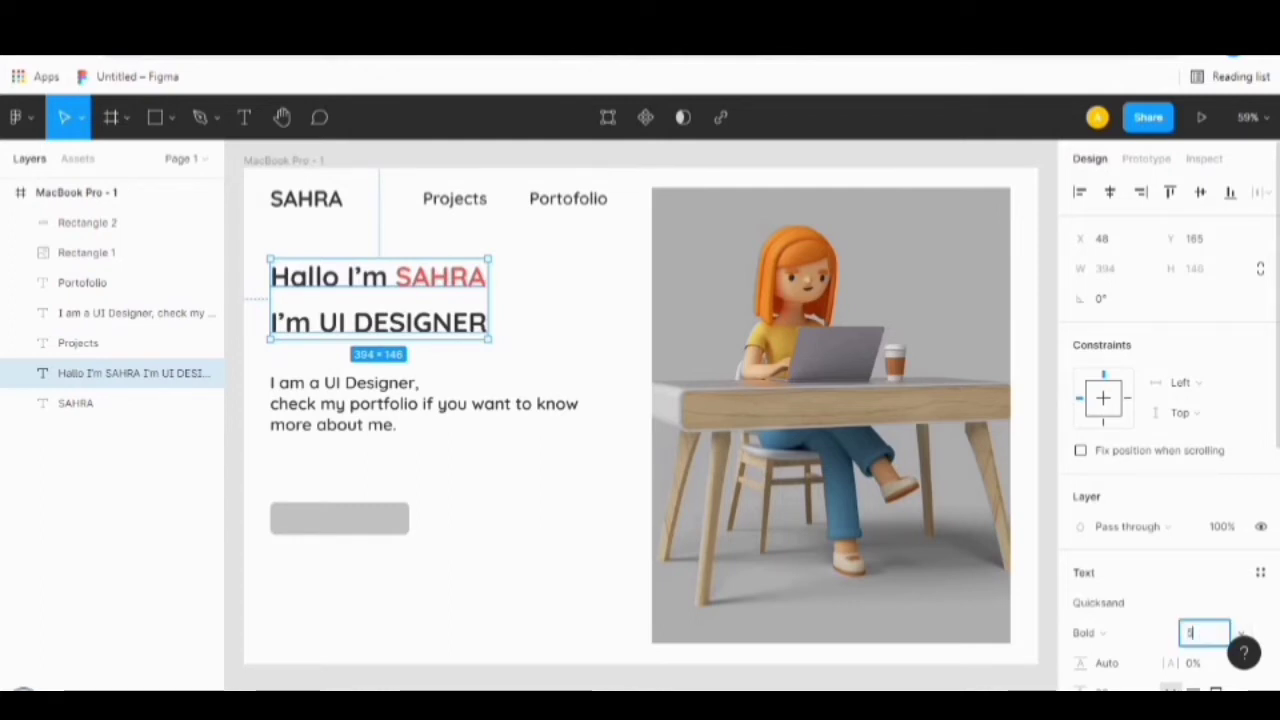
{"action": "type", "text": "5"}
{"action": "key", "text": "Return"}
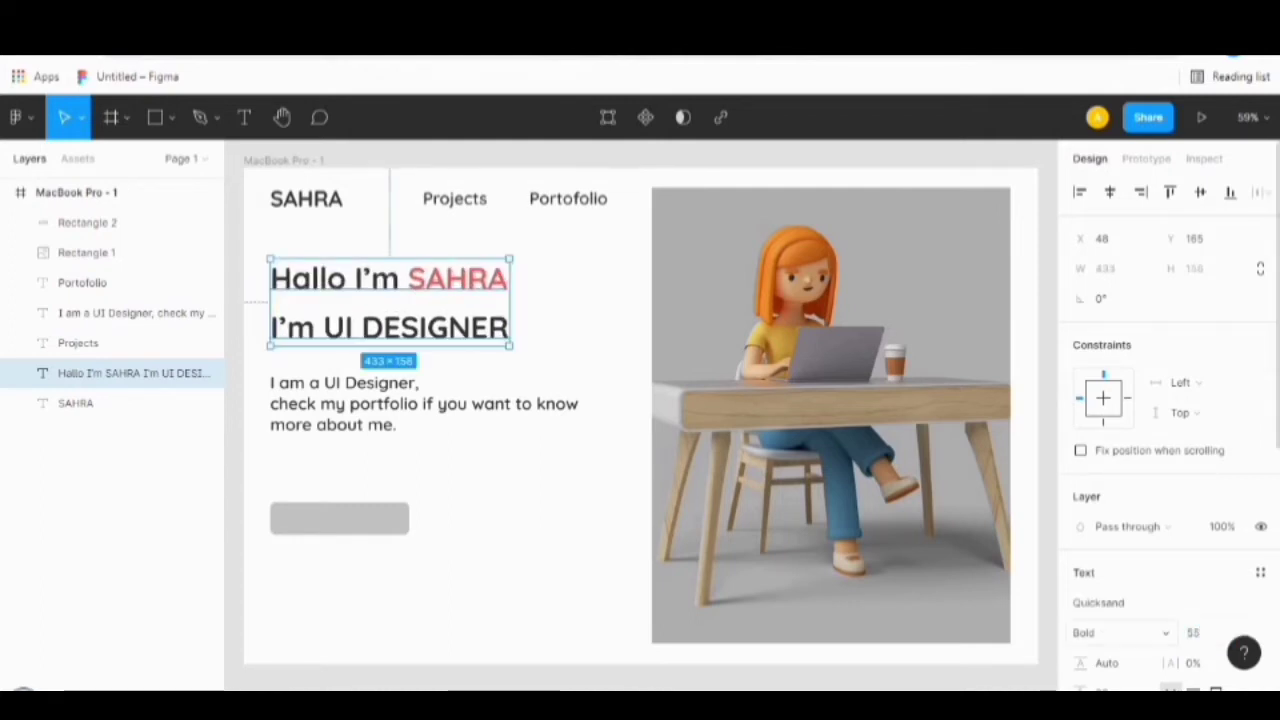
Set the paragraph spacing of the two-line heading to 10.
{"action": "scroll", "coordinate": [1165, 400], "scroll_direction": "down", "scroll_amount": 2}
{"action": "left_click", "coordinate": [1107, 504]}
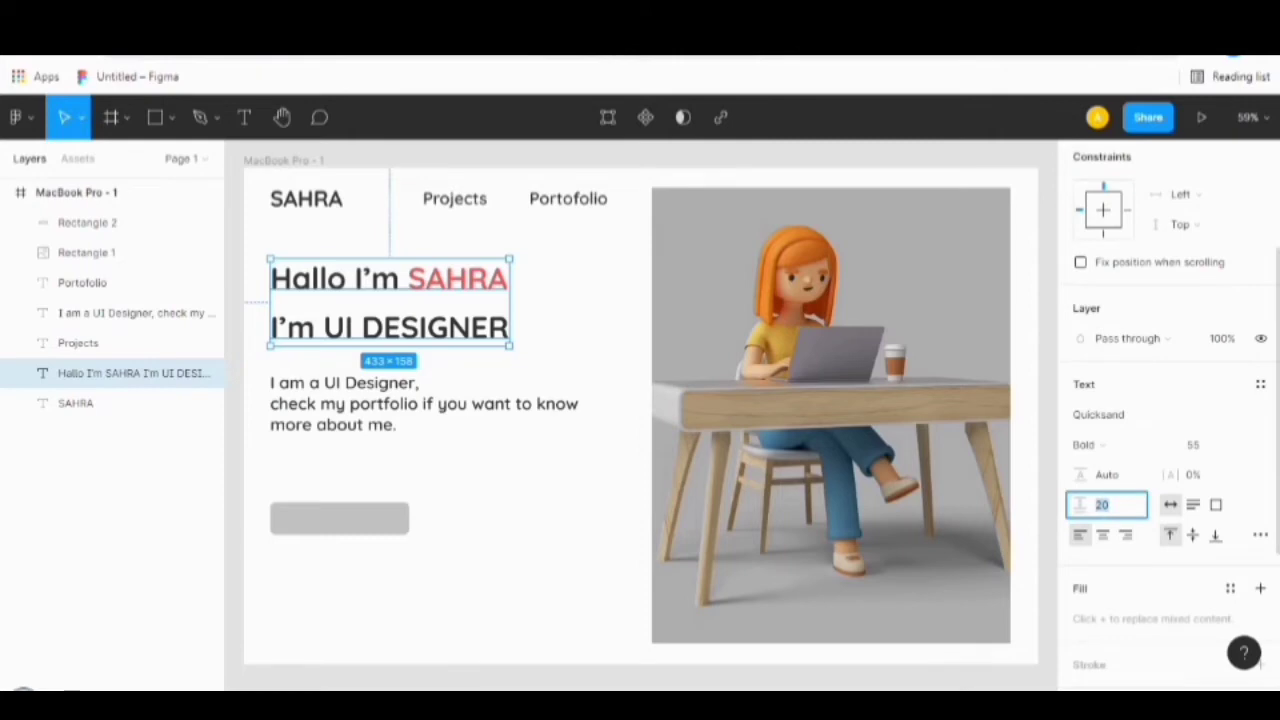
{"action": "type", "text": "15"}
{"action": "key", "text": "Return"}
{"action": "left_click", "coordinate": [1105, 504]}
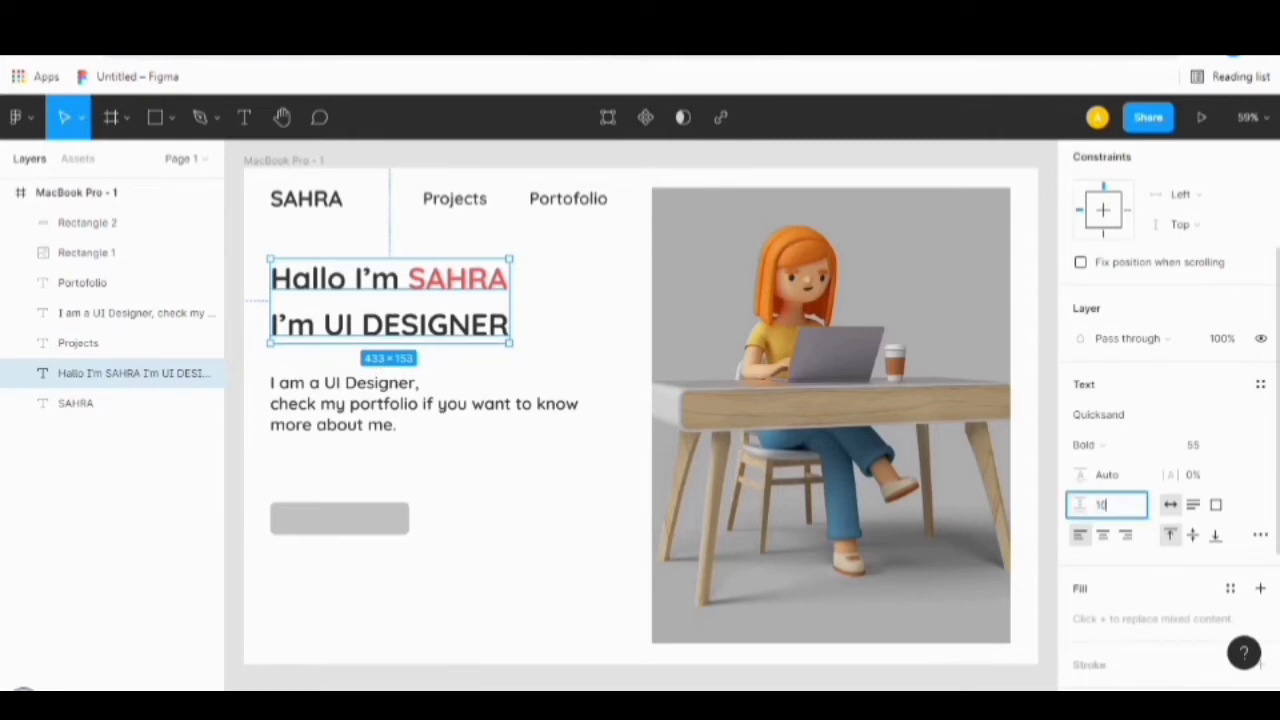
{"action": "type", "text": "10"}
{"action": "key", "text": "Return"}
{"action": "key", "text": "Escape"}
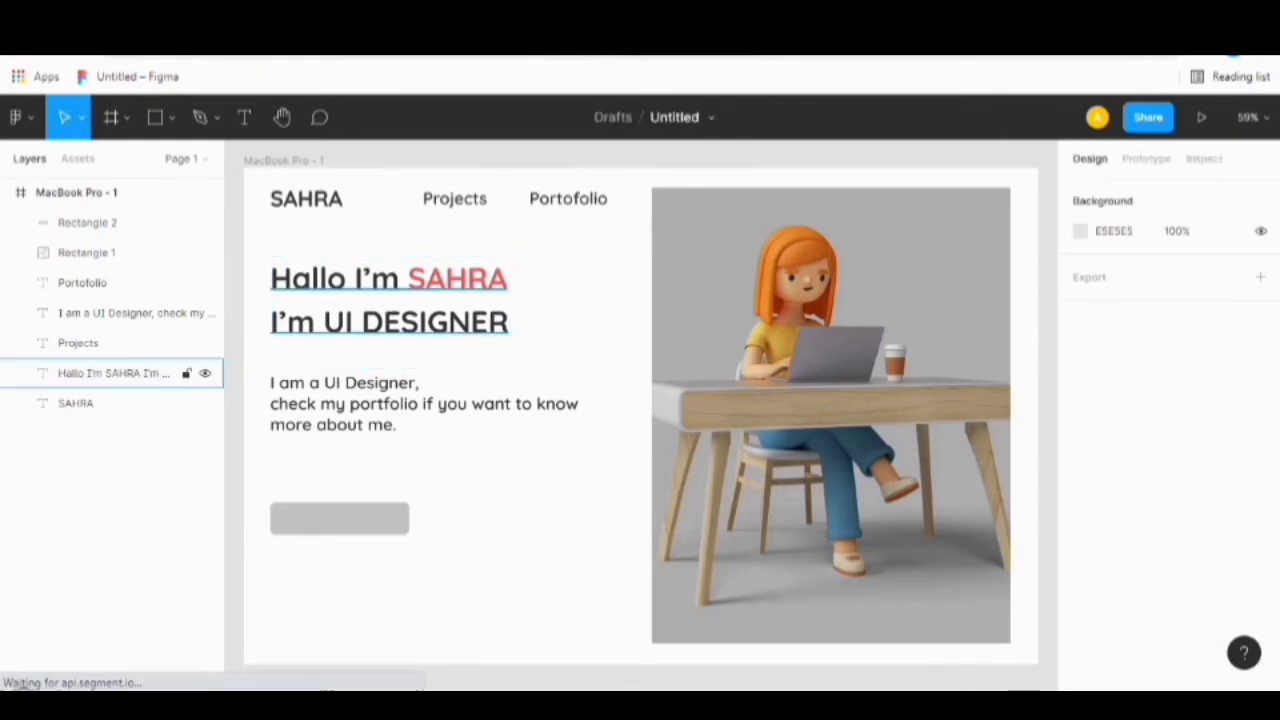
Move the two-line heading down to Y 185.
{"action": "left_click", "coordinate": [113, 373]}
{"action": "key", "text": "shift+Down"}
{"action": "key", "text": "shift+Down"}
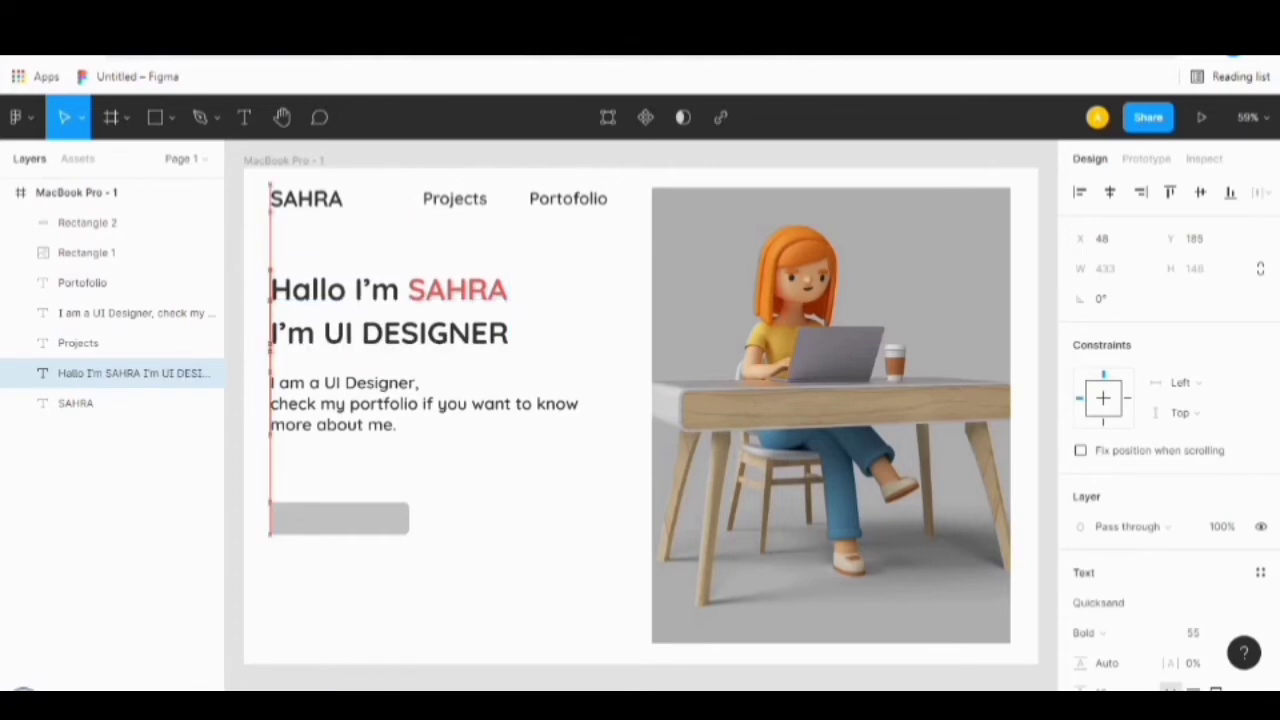
{"action": "key", "text": "Escape"}
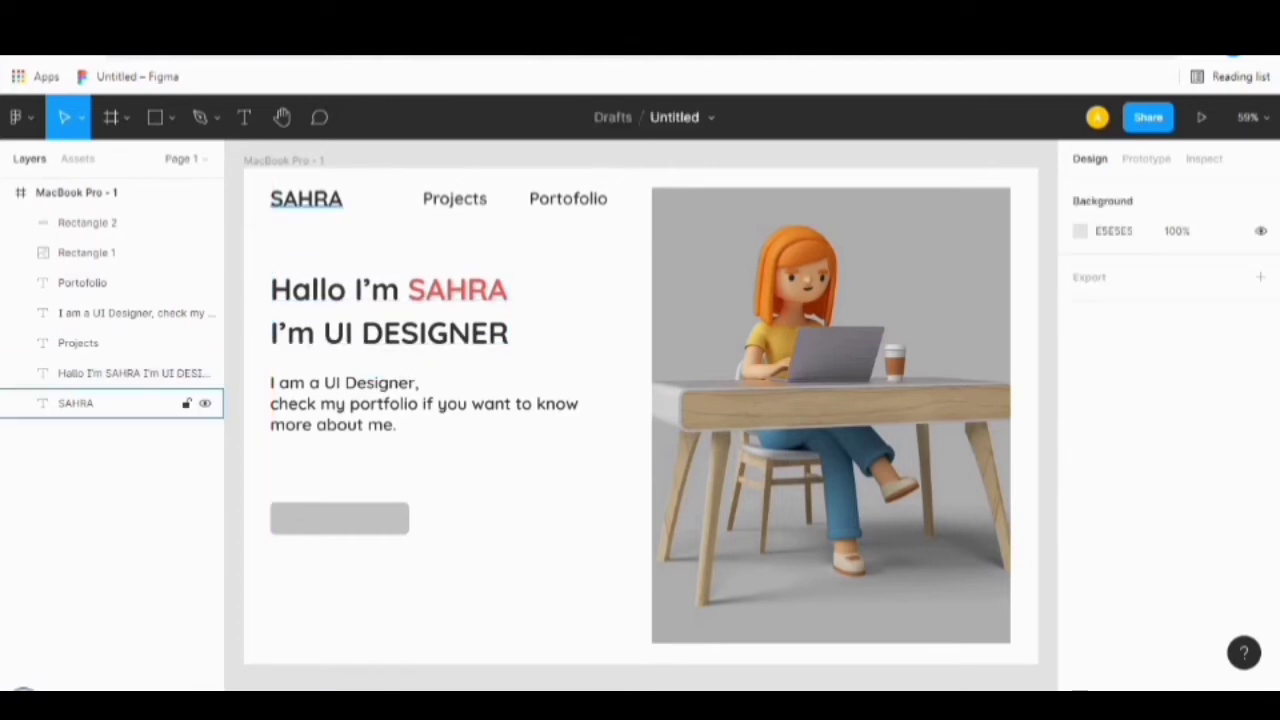
Move the SAHRA logo and the Projects and Portofolio links together down by about 20 px.
{"action": "left_click", "coordinate": [120, 403]}
{"action": "left_click", "coordinate": [120, 343], "text": "shift"}
{"action": "left_click", "coordinate": [120, 283], "text": "shift"}
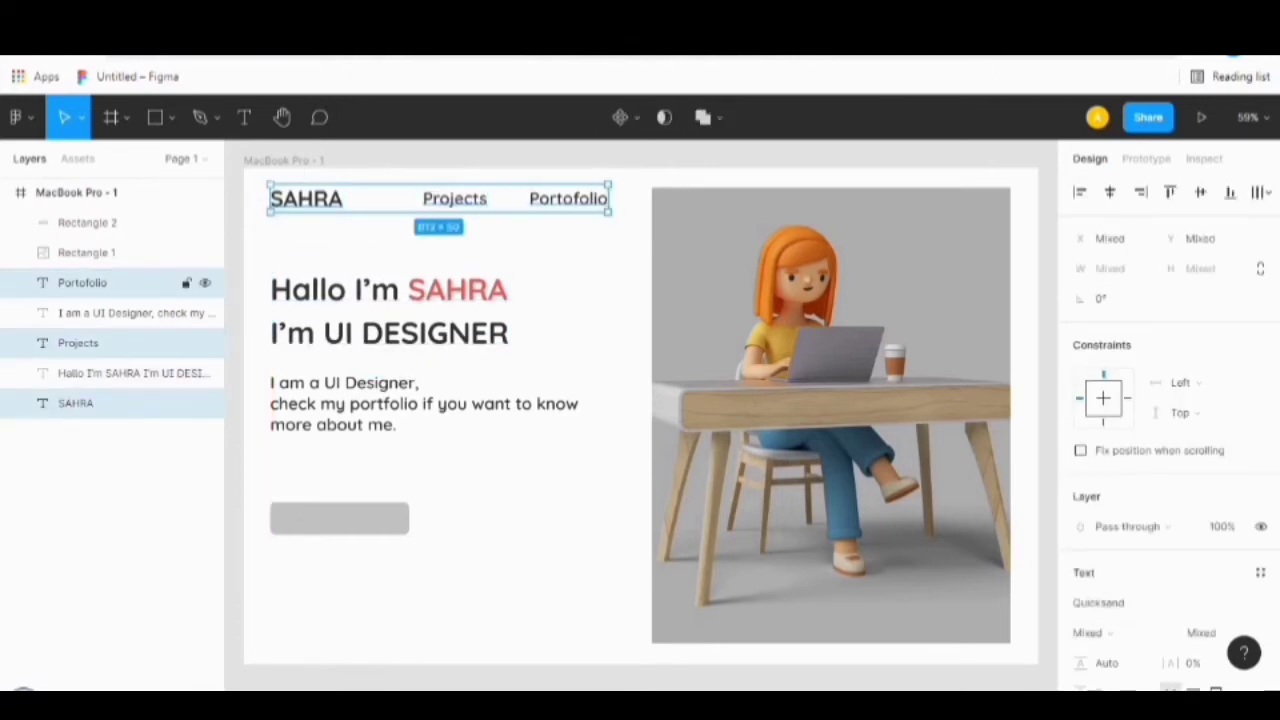
{"action": "key", "text": "Down"}
{"action": "key", "text": "Down"}
{"action": "key", "text": "Down"}
{"action": "key", "text": "Down"}
{"action": "key", "text": "Down"}
{"action": "key", "text": "Down"}
{"action": "key", "text": "Down"}
{"action": "key", "text": "Down"}
{"action": "key", "text": "Down"}
{"action": "key", "text": "Down"}
{"action": "key", "text": "Down"}
{"action": "key", "text": "Down"}
{"action": "key", "text": "Down"}
{"action": "key", "text": "Down"}
{"action": "key", "text": "Down"}
{"action": "key", "text": "Down"}
{"action": "key", "text": "Down"}
{"action": "key", "text": "Down"}
{"action": "key", "text": "Down"}
{"action": "key", "text": "Down"}
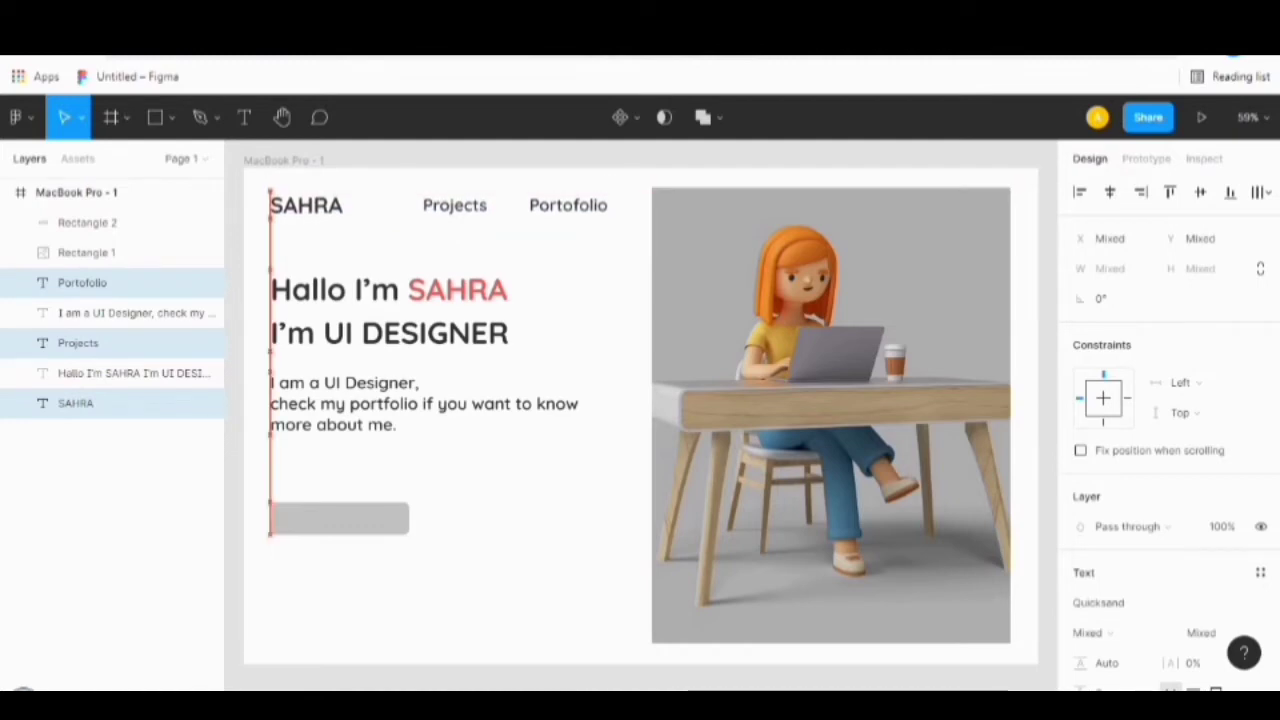
Stretch the image rectangle to a height of 838 and move it to about X 753, Y 31.
{"action": "left_click", "coordinate": [831, 300]}
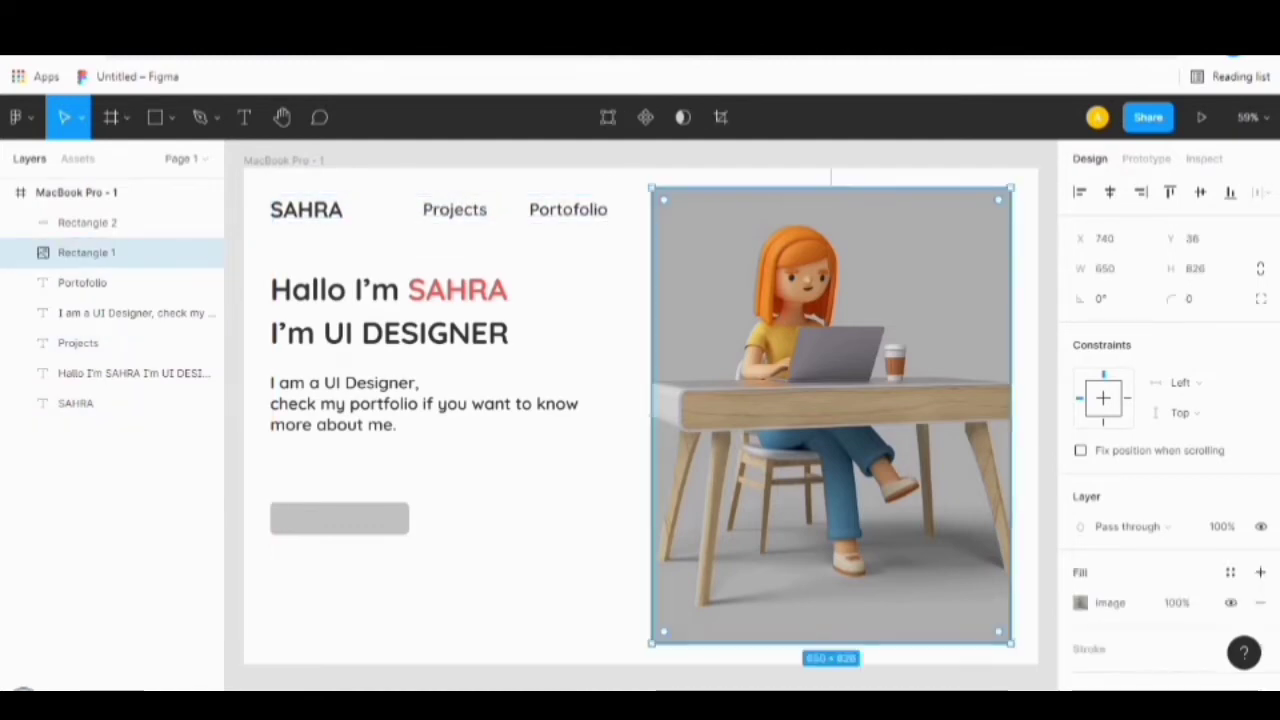
{"action": "left_click_drag", "start_coordinate": [831, 188], "coordinate": [831, 182]}
{"action": "key", "text": "Down"}
{"action": "key", "text": "Down"}
{"action": "key", "text": "Down"}
{"action": "key", "text": "Down"}
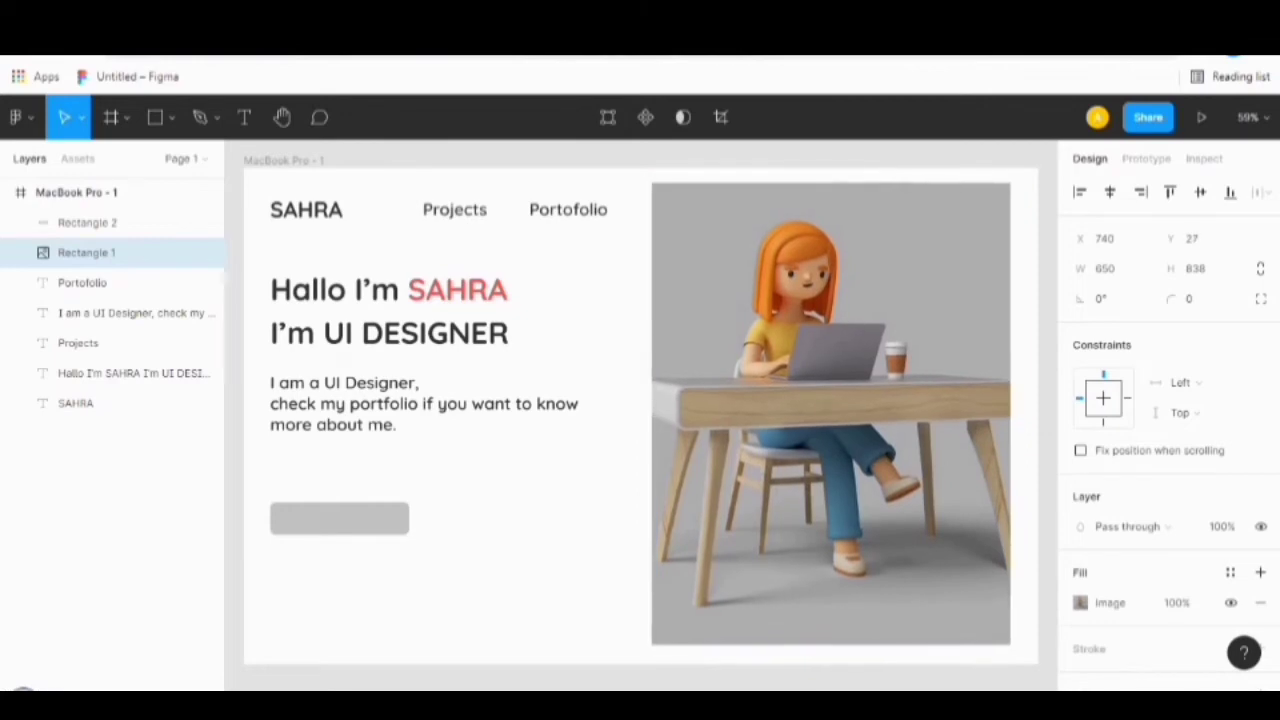
{"action": "mouse_move", "coordinate": [831, 300]}
{"action": "left_mouse_down"}
{"action": "mouse_move", "coordinate": [829, 312]}
{"action": "mouse_move", "coordinate": [838, 300]}
{"action": "left_mouse_up"}
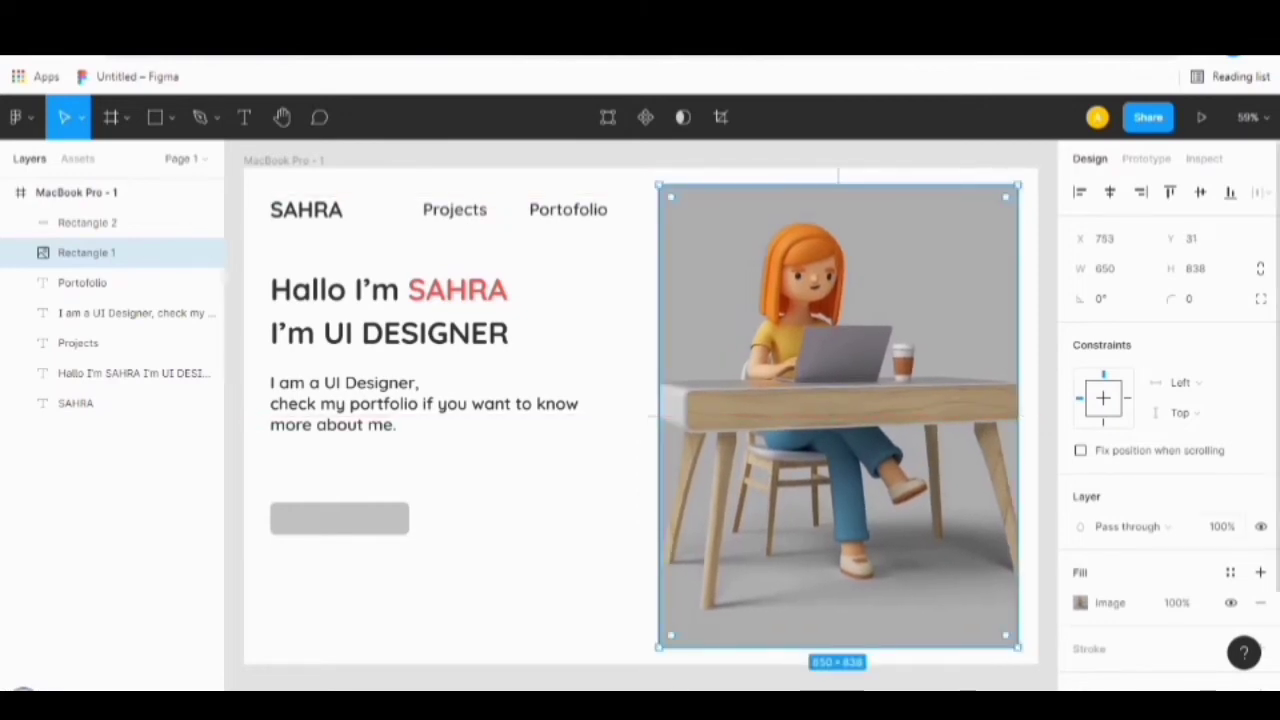
Set the image rectangle's corner radius to 30 and its layer opacity to 100%.
{"action": "scroll", "coordinate": [1165, 400], "scroll_direction": "down", "scroll_amount": 1}
{"action": "left_click", "coordinate": [1198, 274]}
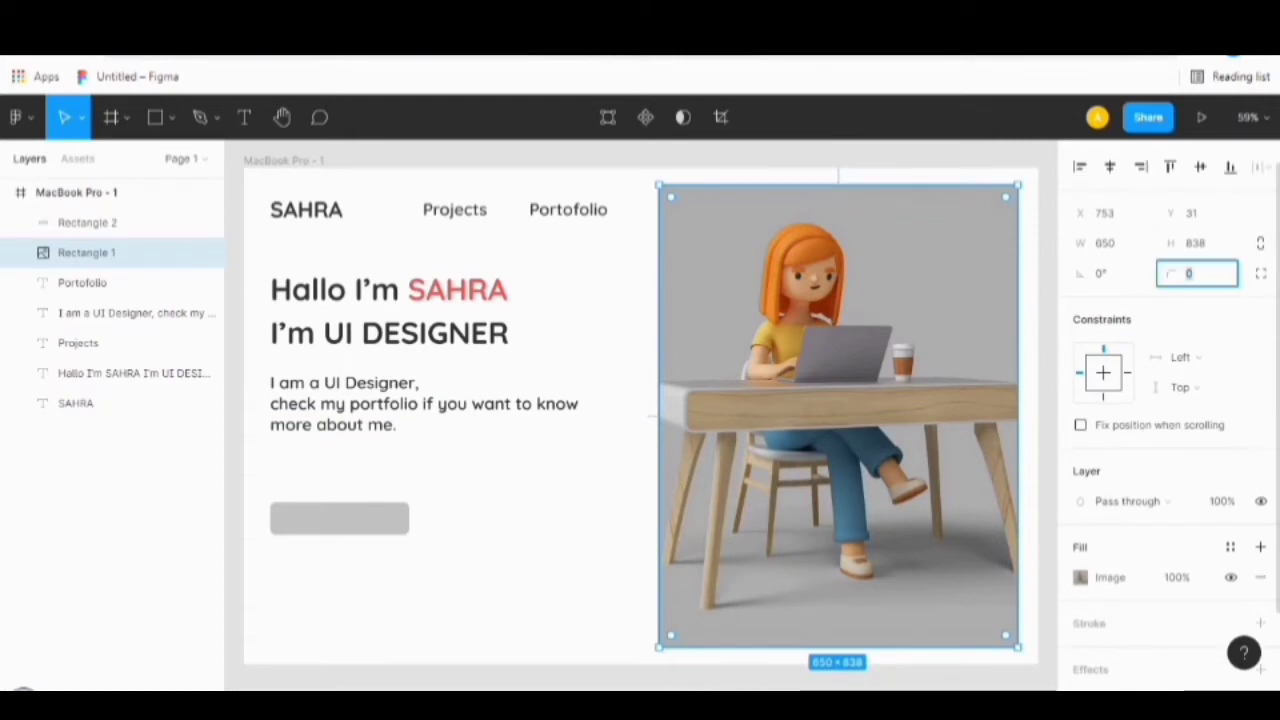
{"action": "type", "text": "20"}
{"action": "key", "text": "Return"}
{"action": "key", "text": "3"}
{"action": "key", "text": "0"}
{"action": "key", "text": "Return"}
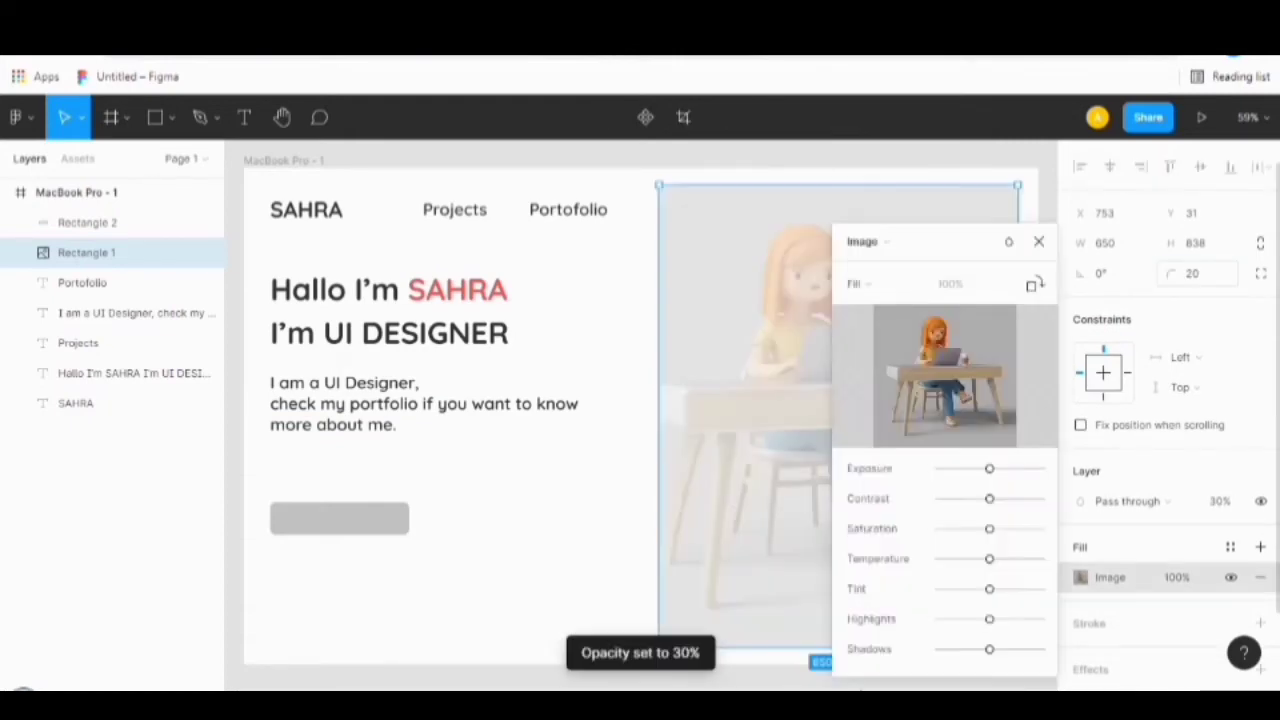
{"action": "left_click", "coordinate": [1198, 274]}
{"action": "key", "text": "Return"}
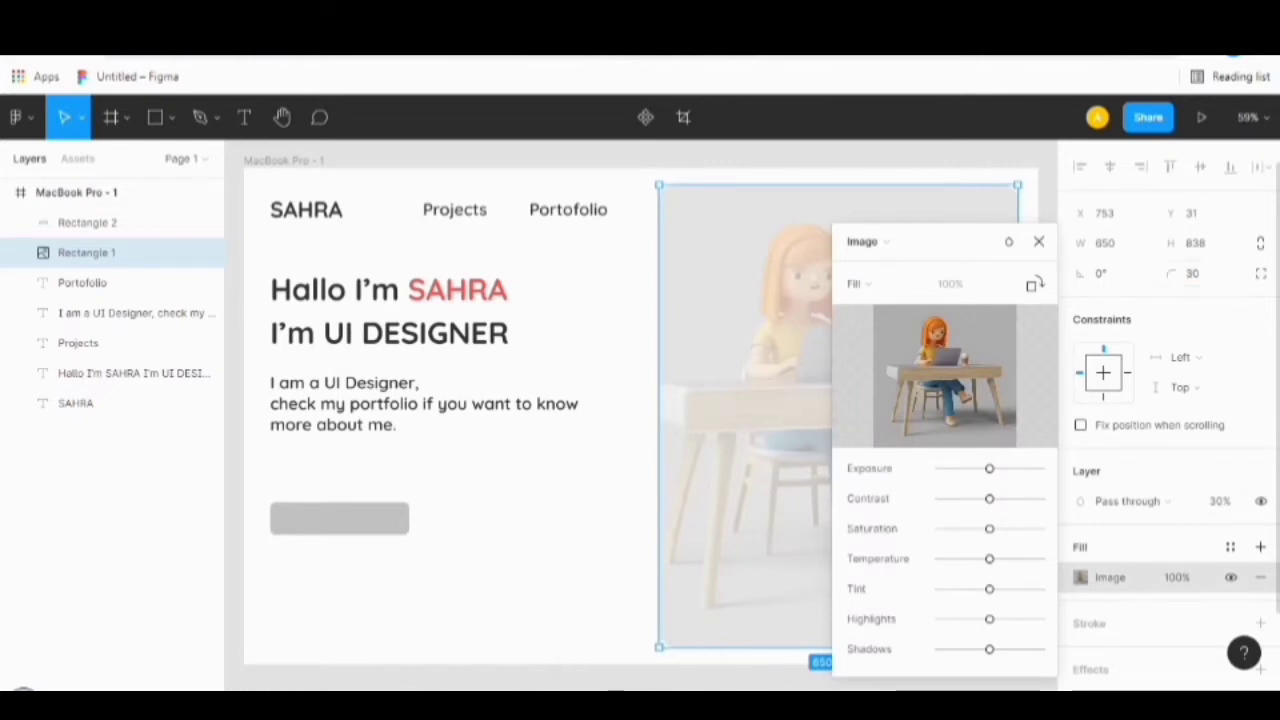
{"action": "left_click", "coordinate": [1220, 501]}
{"action": "key", "text": "Return"}
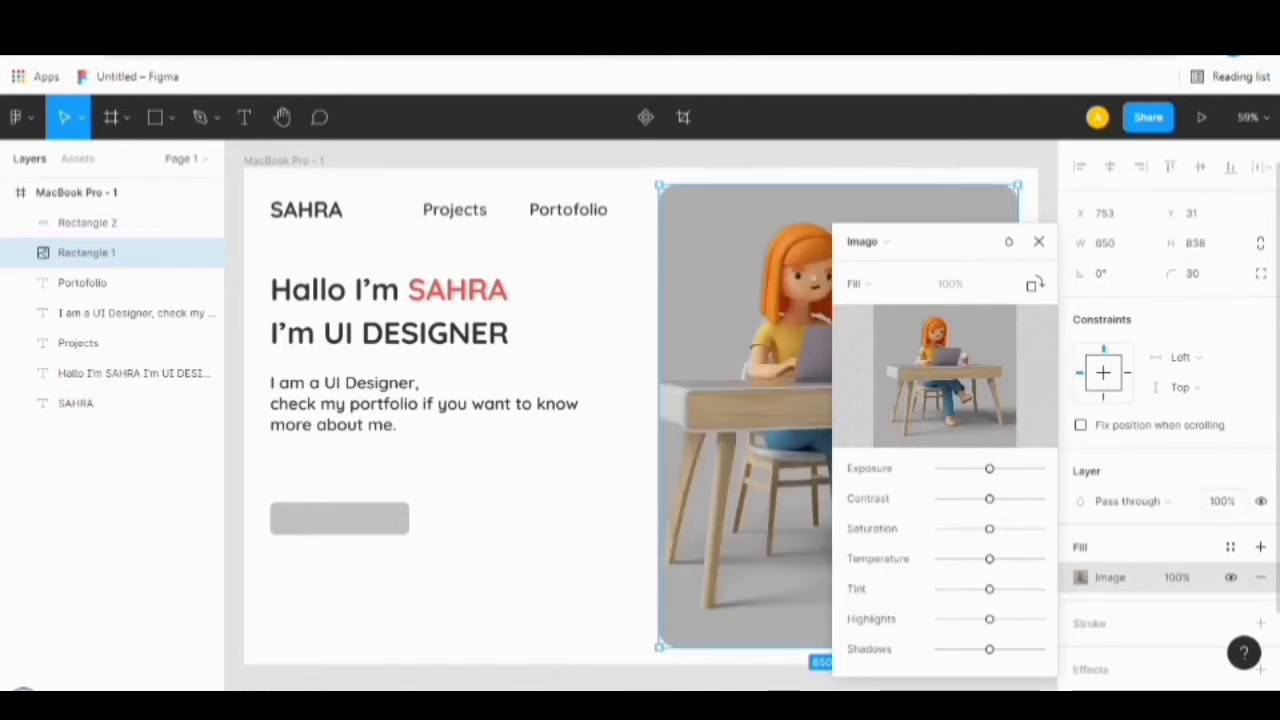
Set the image rectangle's corner radius to 50.
{"action": "key", "text": "Escape"}
{"action": "key", "text": "Escape"}
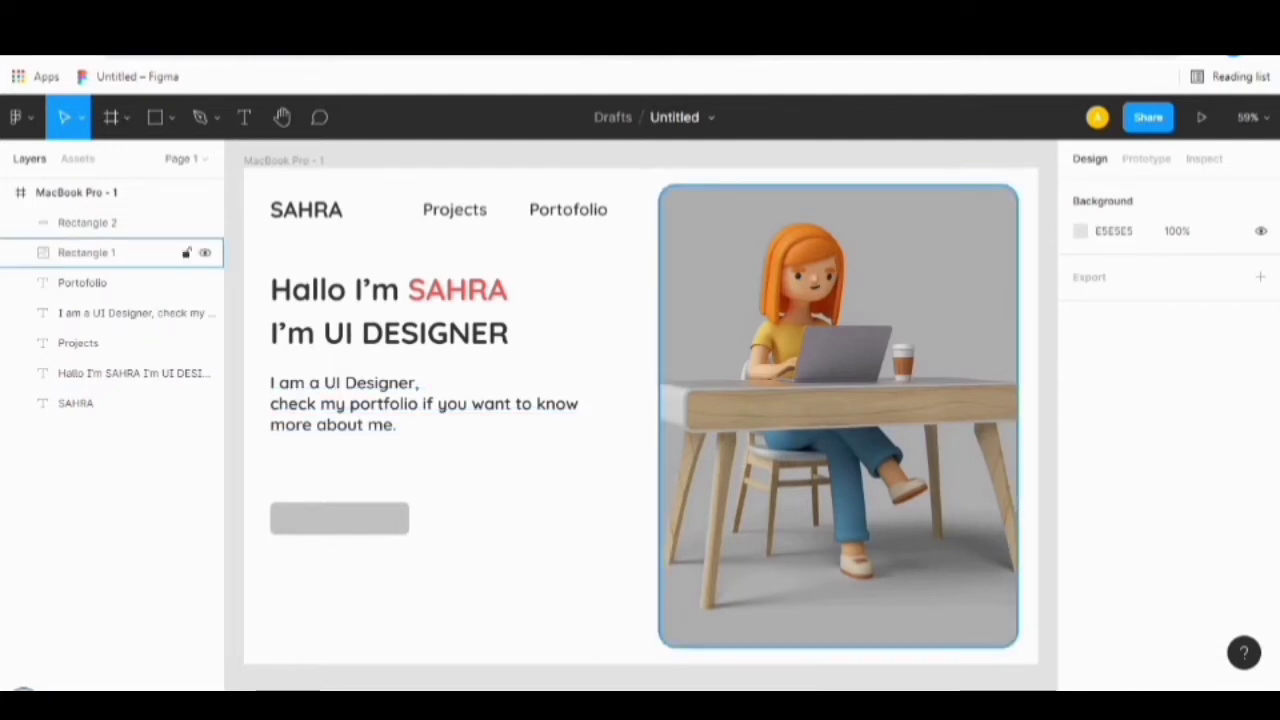
{"action": "left_click", "coordinate": [838, 416]}
{"action": "left_click", "coordinate": [1196, 299]}
{"action": "type", "text": "50"}
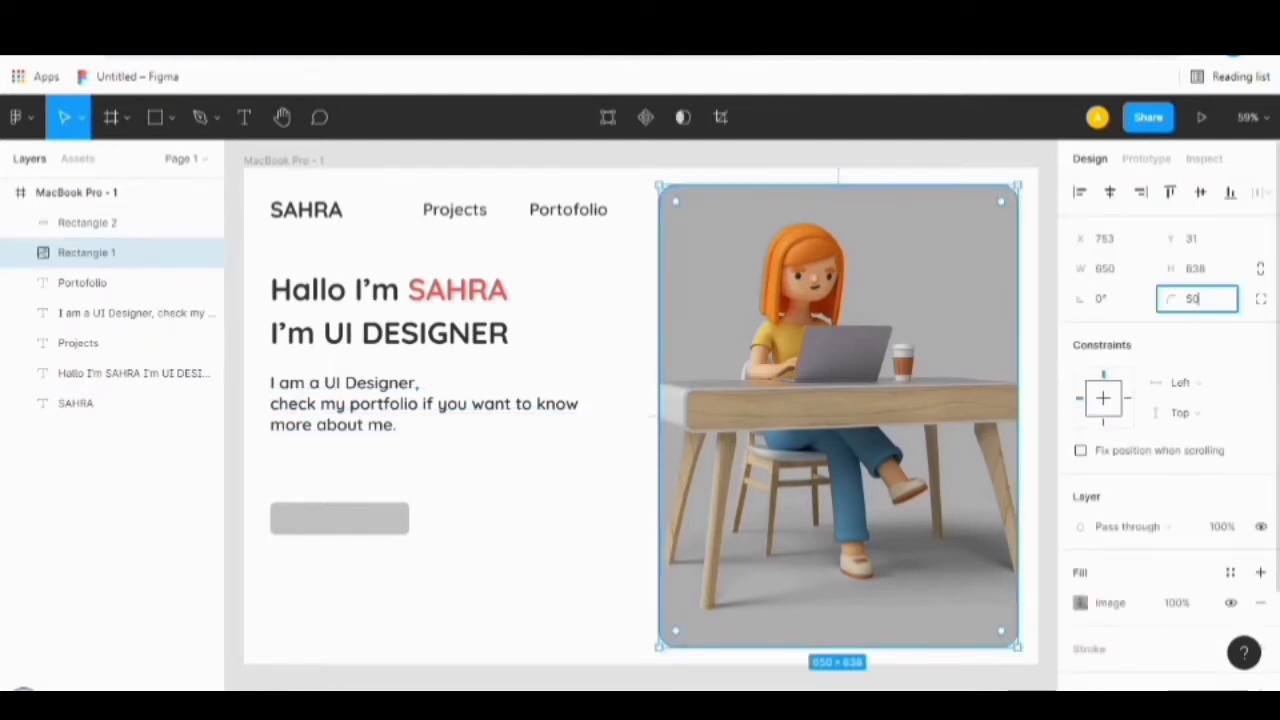
{"action": "key", "text": "Return"}
Stretch the image rectangle to 671 × 855 and move it to X 736, Y 23.
{"action": "left_click_drag", "start_coordinate": [838, 184], "coordinate": [838, 175]}
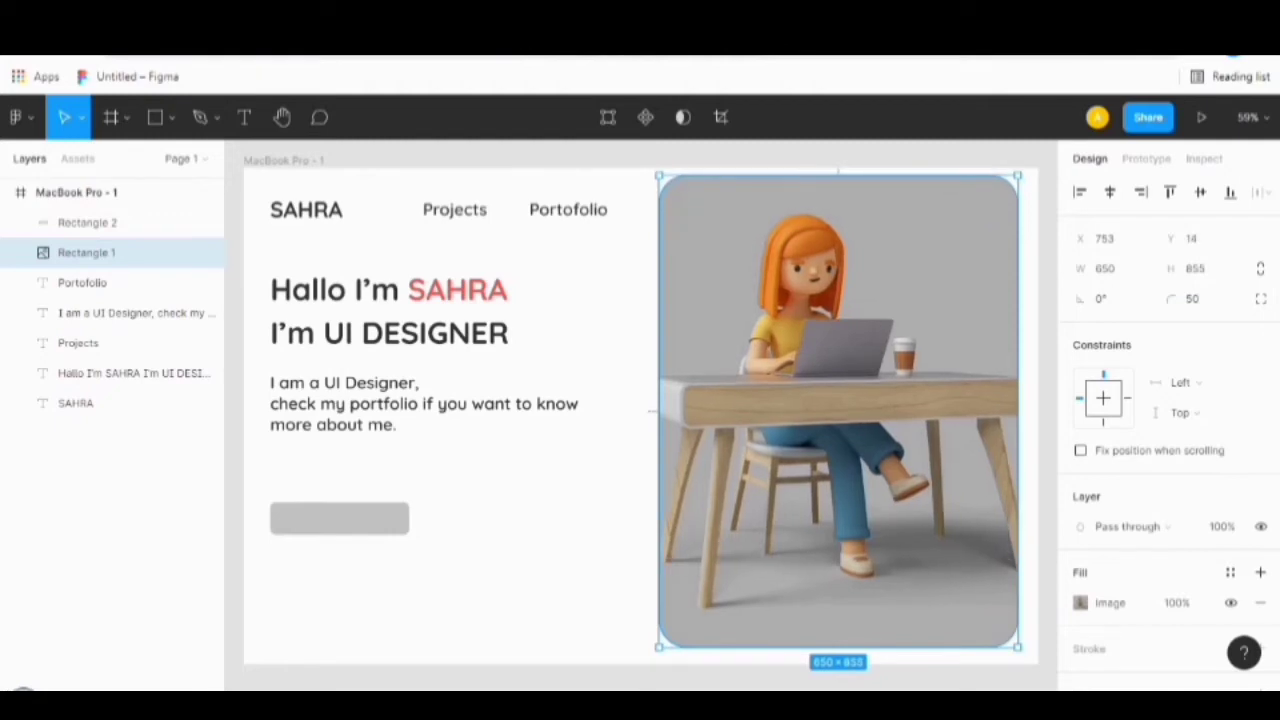
{"action": "left_click_drag", "start_coordinate": [658, 410], "coordinate": [646, 410]}
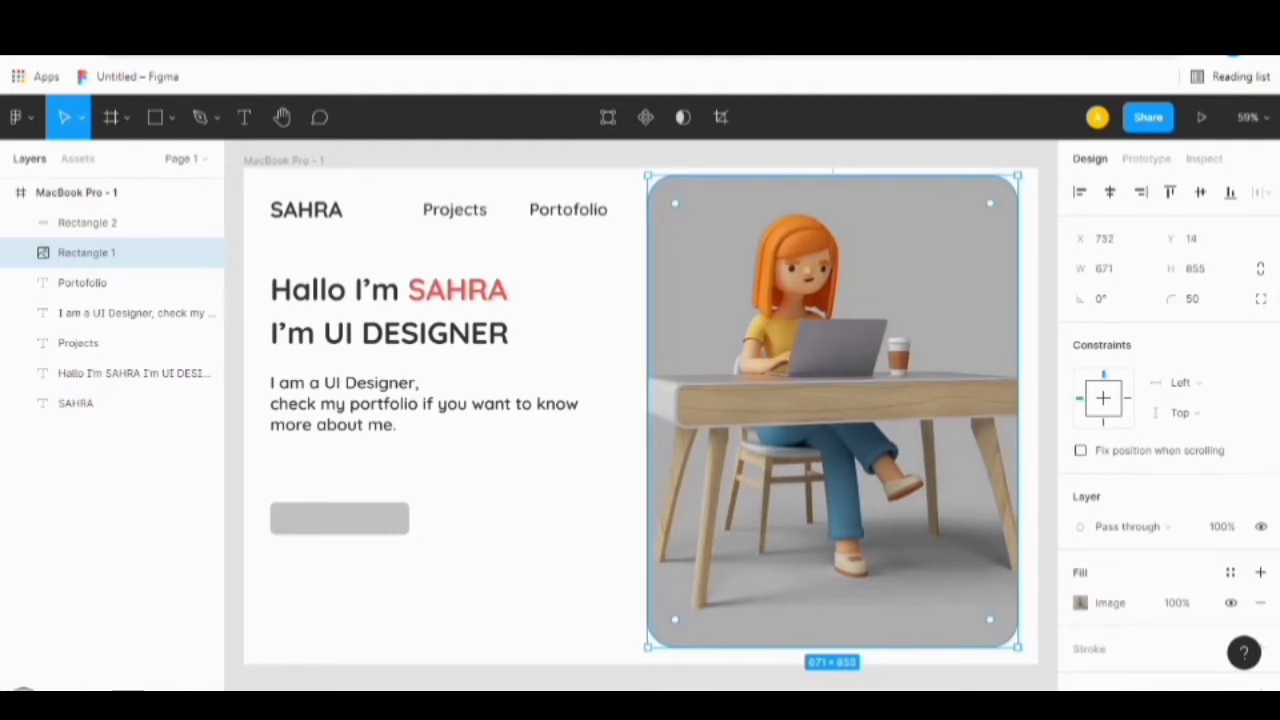
{"action": "left_click_drag", "start_coordinate": [832, 411], "coordinate": [834, 416]}
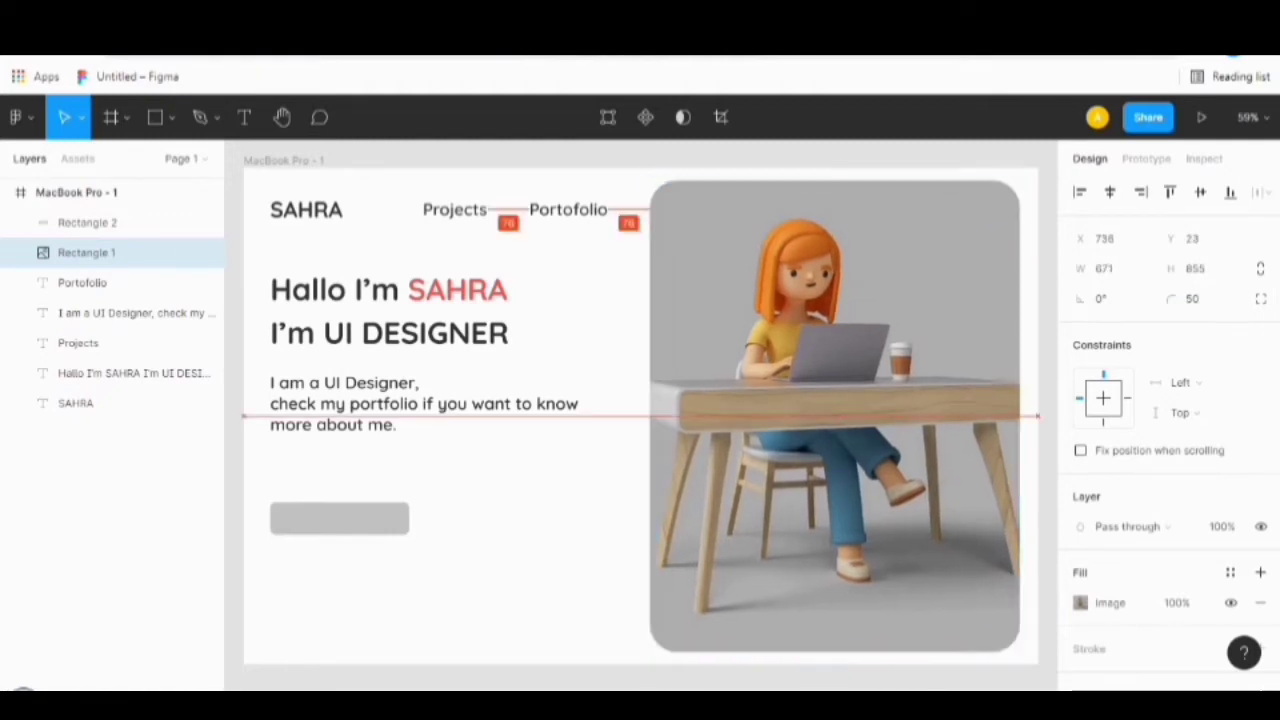
{"action": "key", "text": "Escape"}
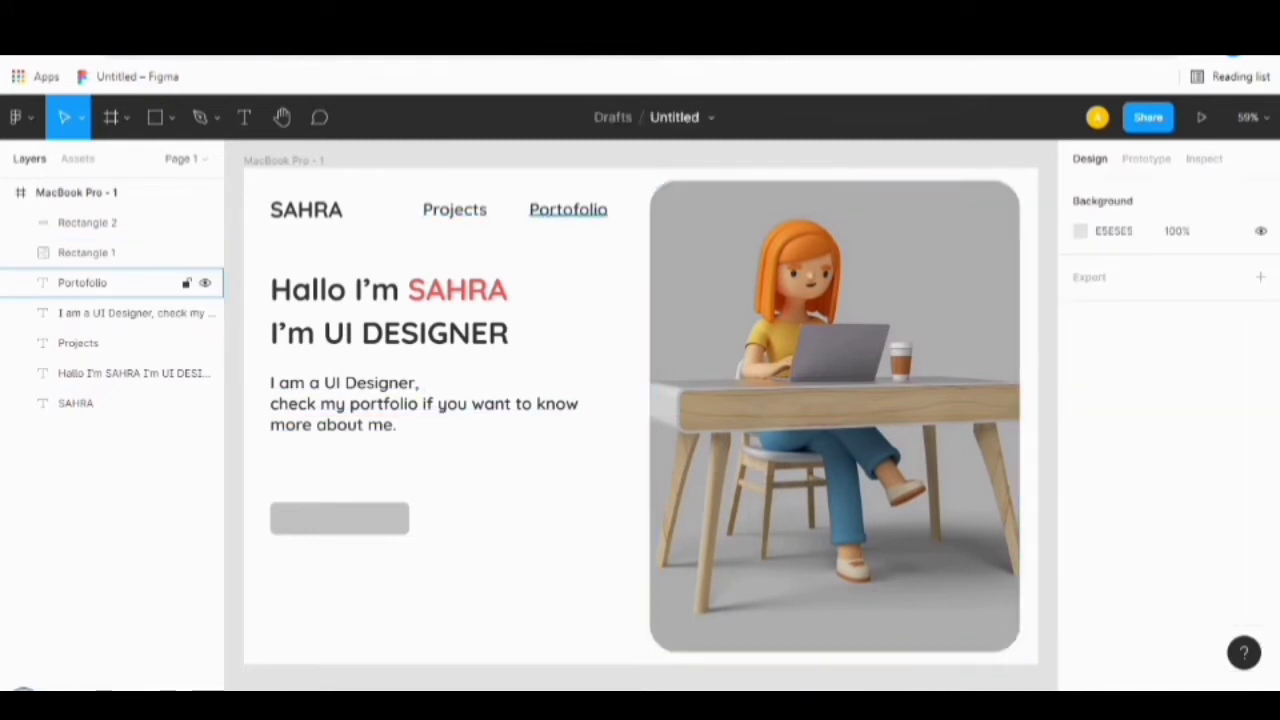
Move the Projects link right by about 40 px, closer to the Portofolio link.
{"action": "left_click", "coordinate": [78, 343]}
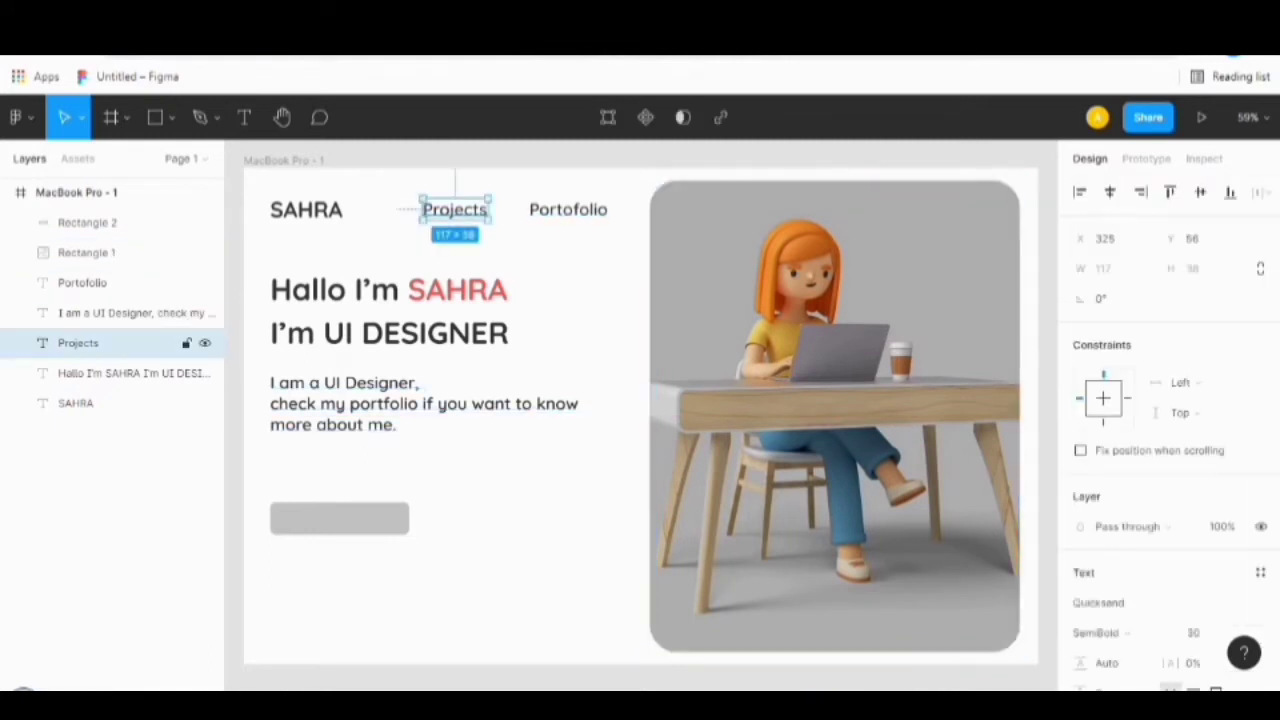
{"action": "left_click", "coordinate": [82, 283]}
{"action": "left_click", "coordinate": [78, 343]}
{"action": "left_click_drag", "start_coordinate": [454, 209], "coordinate": [476, 209]}
{"action": "key", "text": "Escape"}
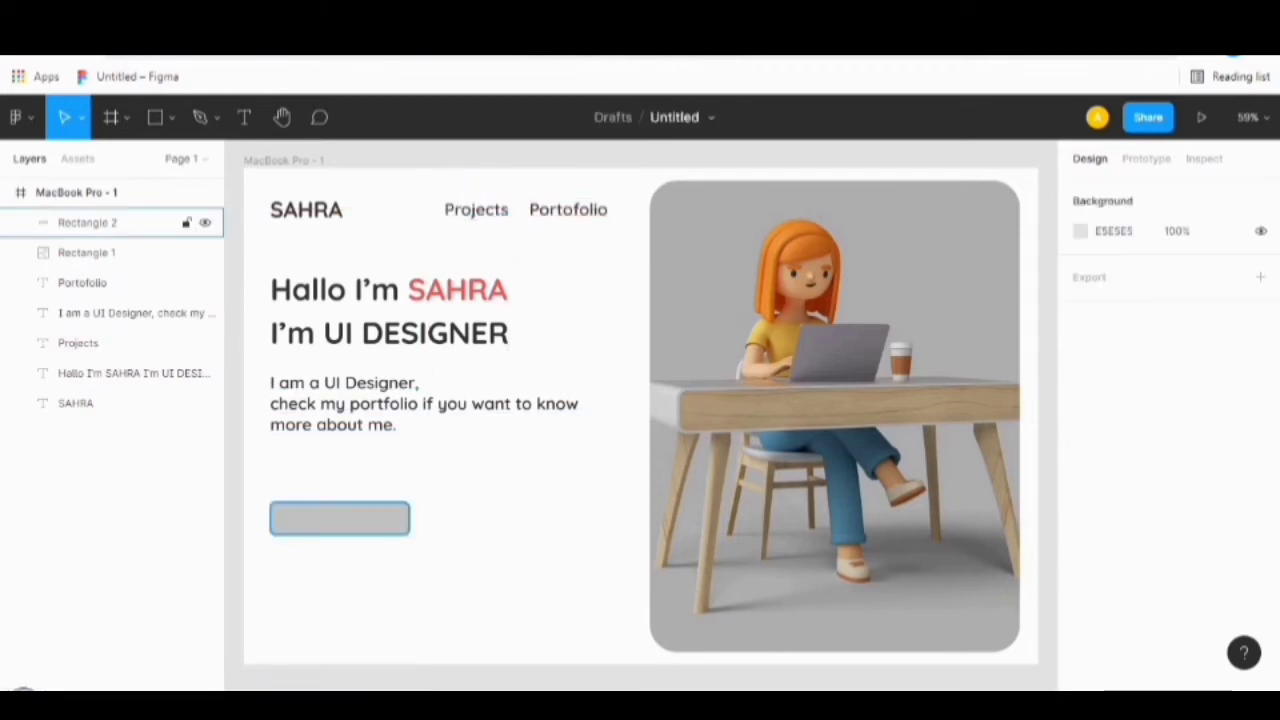
Fill the button rectangle with red EB5757 and place it at 252 × 64, Y 538, below the description.
{"action": "left_click", "coordinate": [87, 222]}
{"action": "left_click", "coordinate": [1080, 602]}
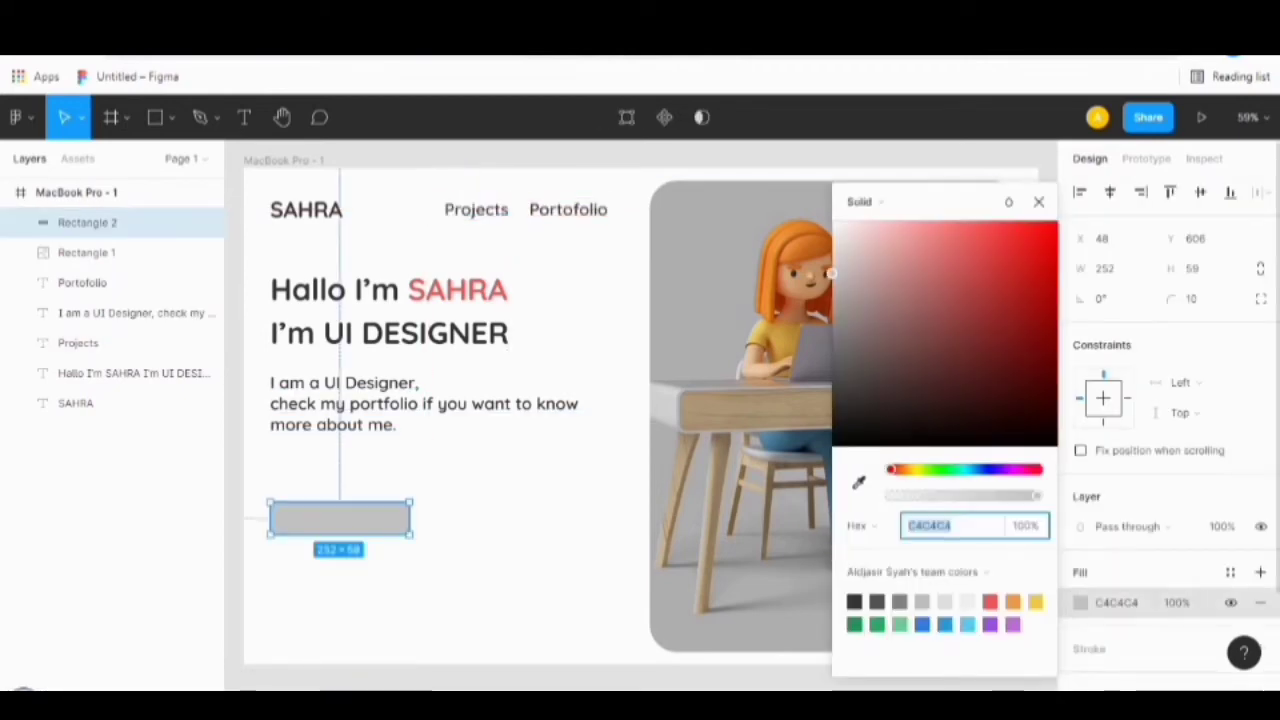
{"action": "left_click", "coordinate": [990, 601]}
{"action": "left_click", "coordinate": [1038, 201]}
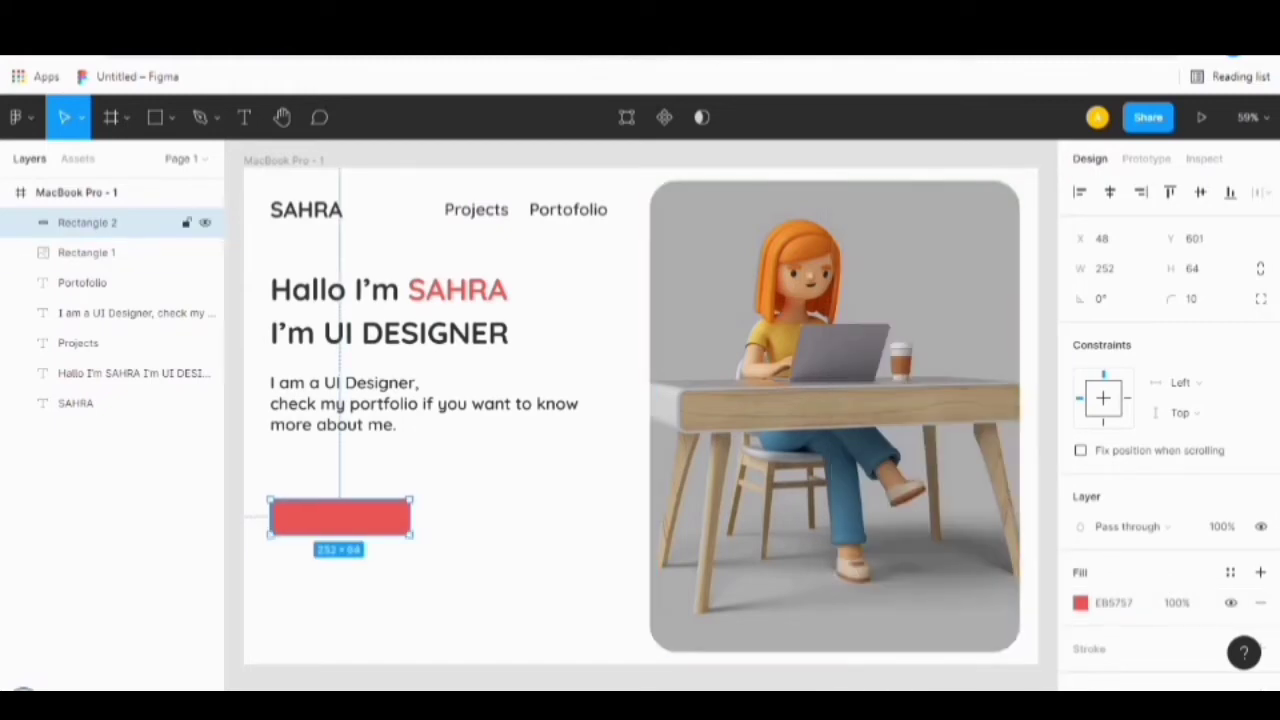
{"action": "left_click_drag", "start_coordinate": [340, 518], "coordinate": [340, 482]}
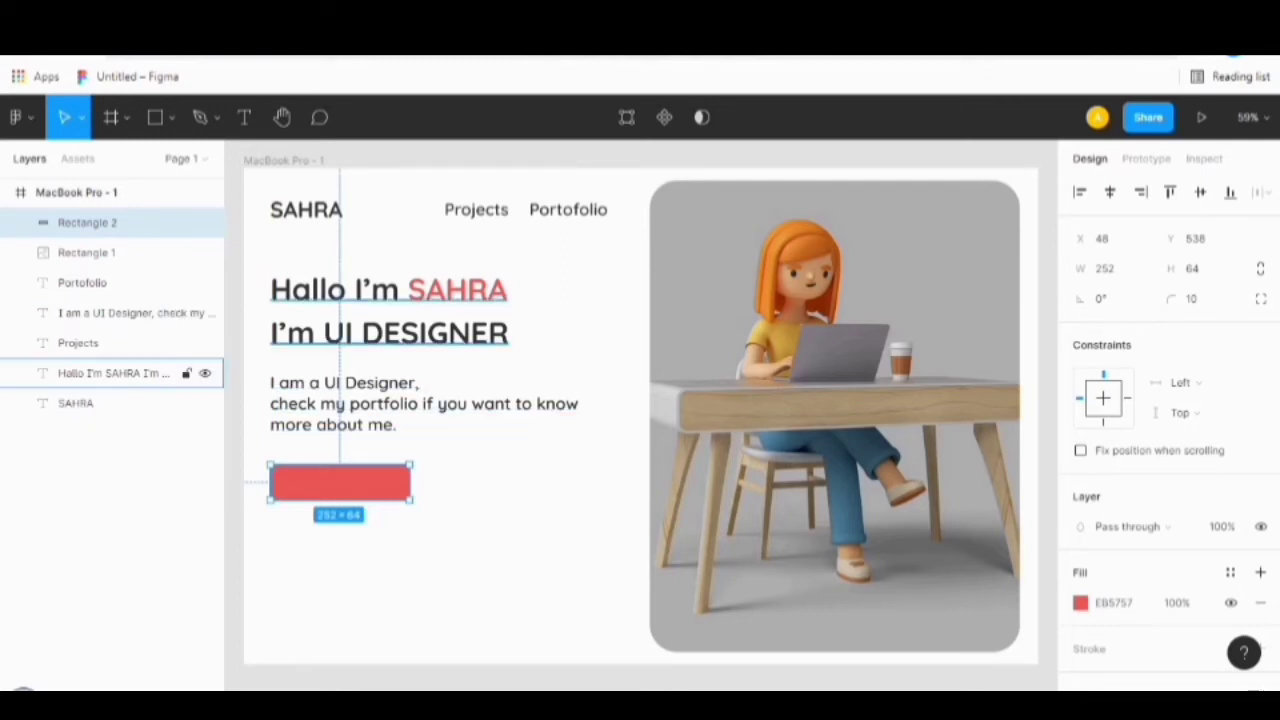
Duplicate the Projects text into the empty area below the button and change the copy to "Contact Me".
{"action": "left_click", "coordinate": [100, 343]}
{"action": "key", "text": "ctrl+d"}
{"action": "left_click_drag", "start_coordinate": [476, 209], "coordinate": [487, 568]}
{"action": "type", "text": "C"}
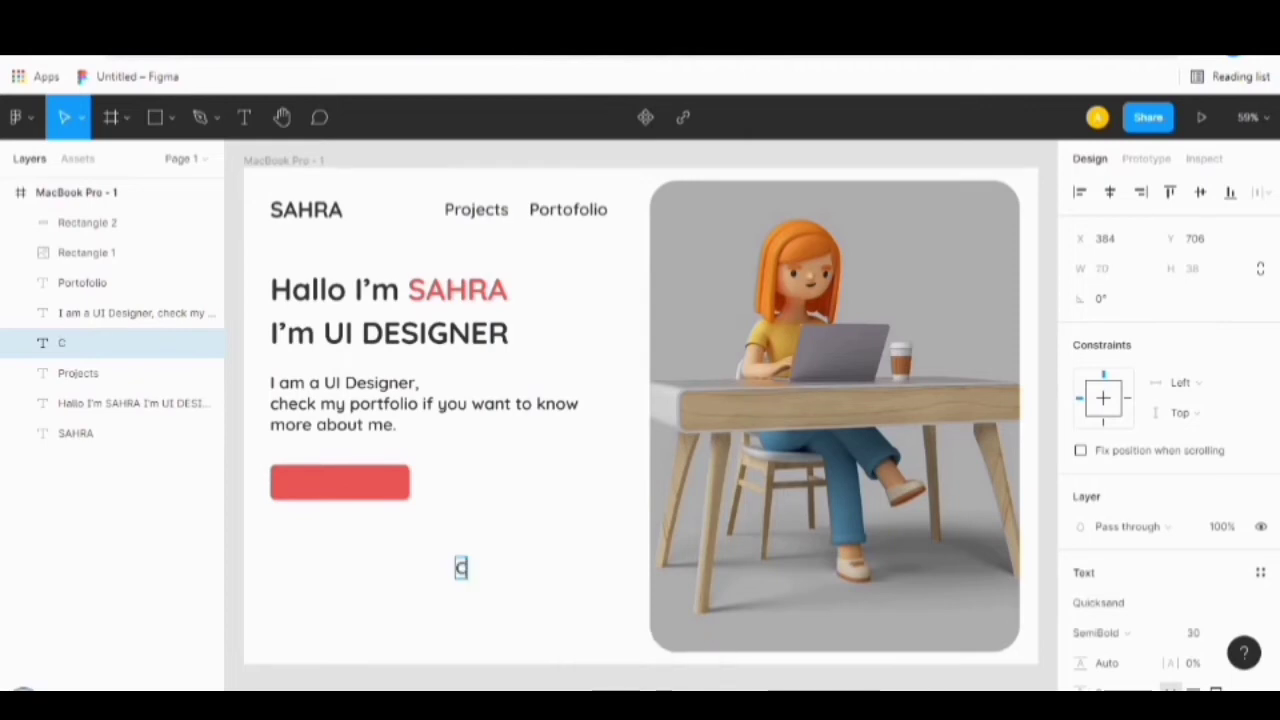
{"action": "type", "text": "ontact Me"}
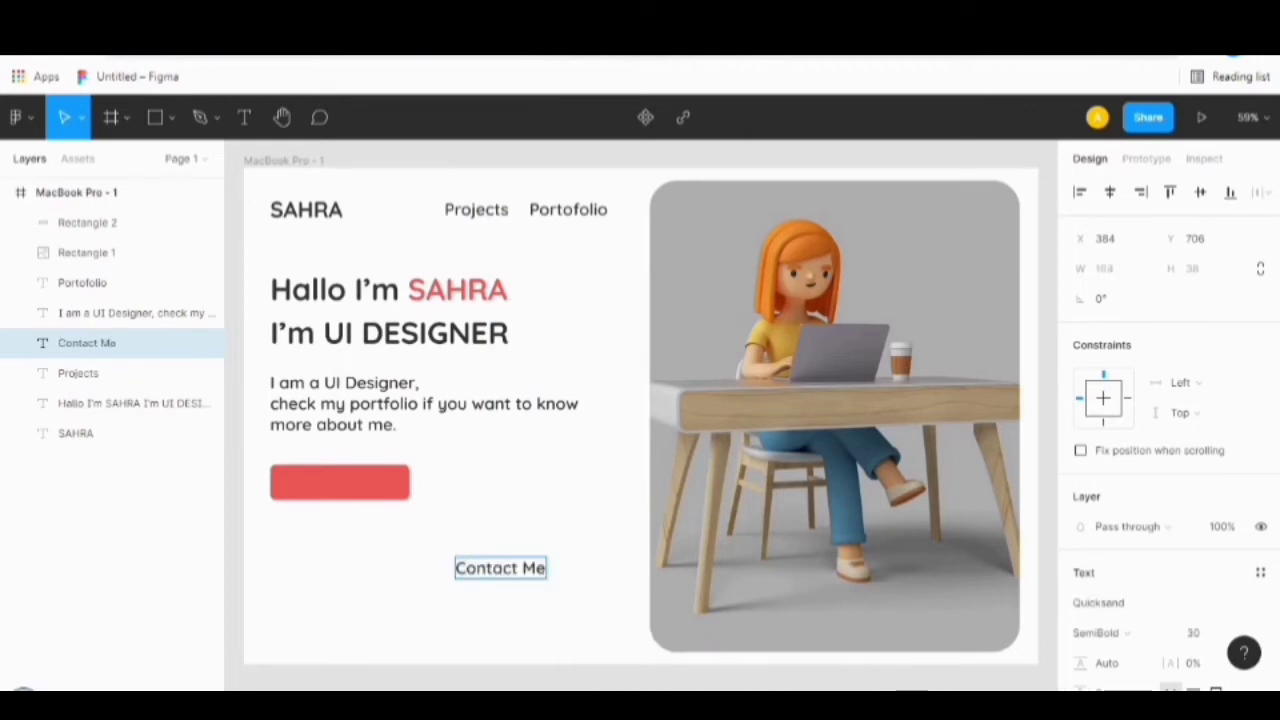
{"action": "key", "text": "Escape"}
Centre the Contact Me text on the red button and bring it in front of the rectangle.
{"action": "left_click_drag", "start_coordinate": [500, 568], "coordinate": [340, 483]}
{"action": "key", "text": "ctrl+bracketright"}
{"action": "key", "text": "ctrl+bracketright"}
{"action": "key", "text": "ctrl+bracketright"}
{"action": "key", "text": "ctrl+bracketright"}
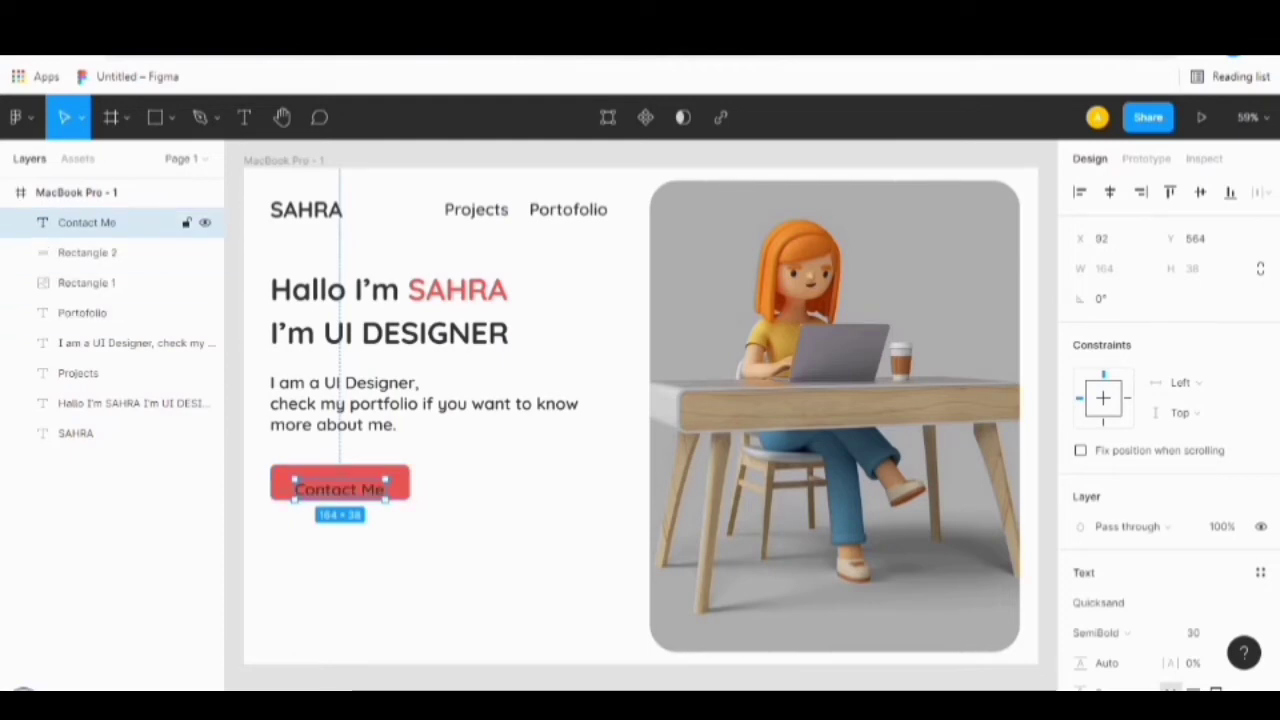
{"action": "left_click_drag", "start_coordinate": [340, 490], "coordinate": [340, 483]}
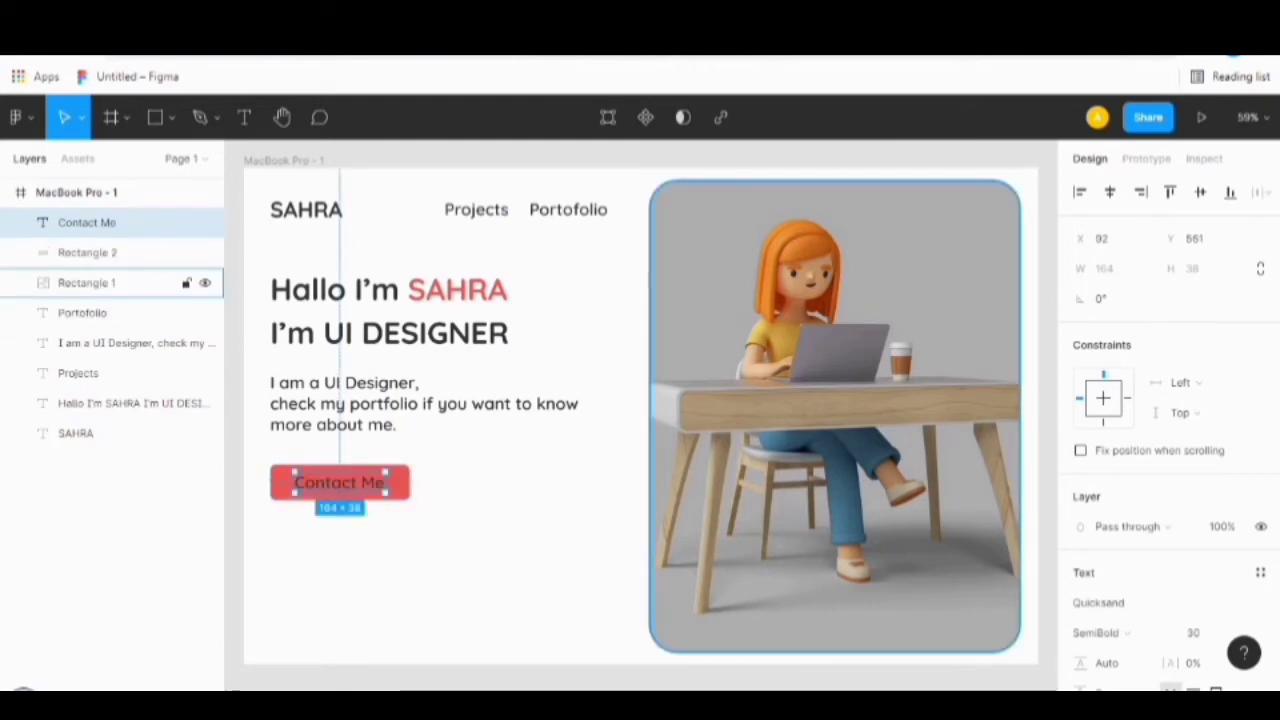
Set the Contact Me text's fill colour to FFFFFF.
{"action": "scroll", "coordinate": [1150, 546], "scroll_direction": "down", "scroll_amount": 1}
{"action": "scroll", "coordinate": [1165, 400], "scroll_direction": "down", "scroll_amount": 1}
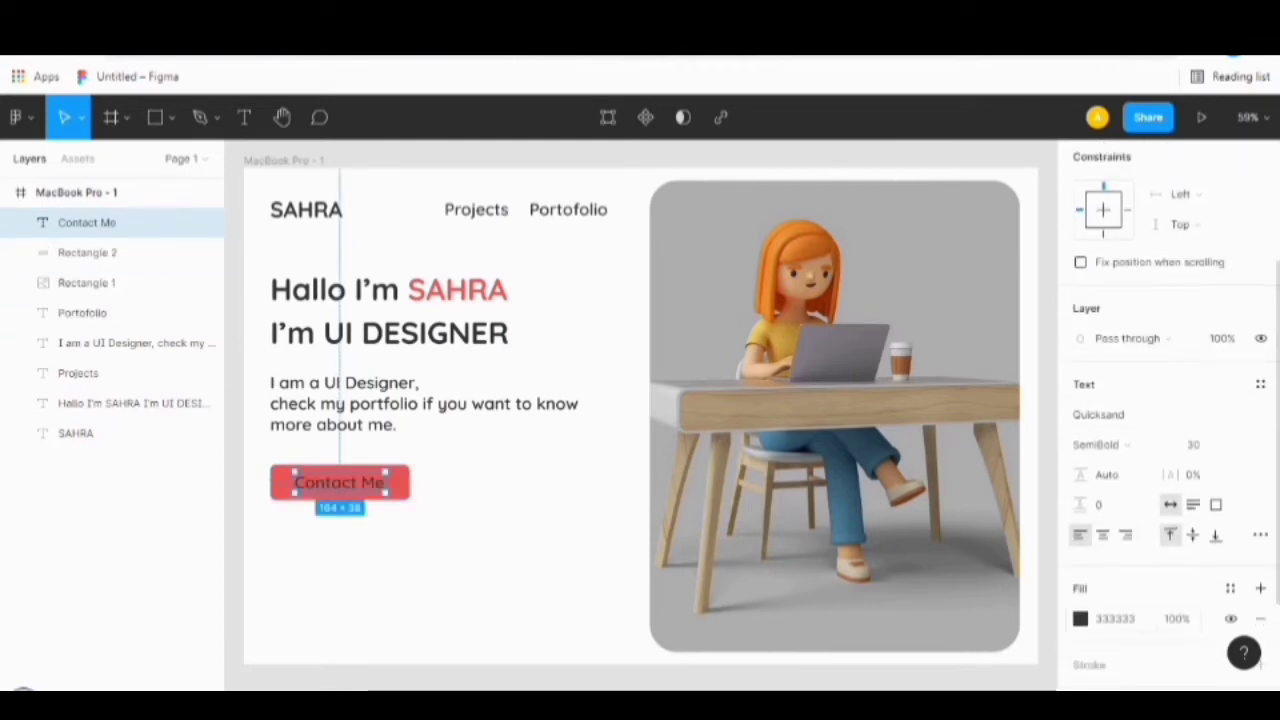
{"action": "left_click", "coordinate": [1080, 618]}
{"action": "type", "text": "FFFFFF"}
{"action": "key", "text": "Return"}
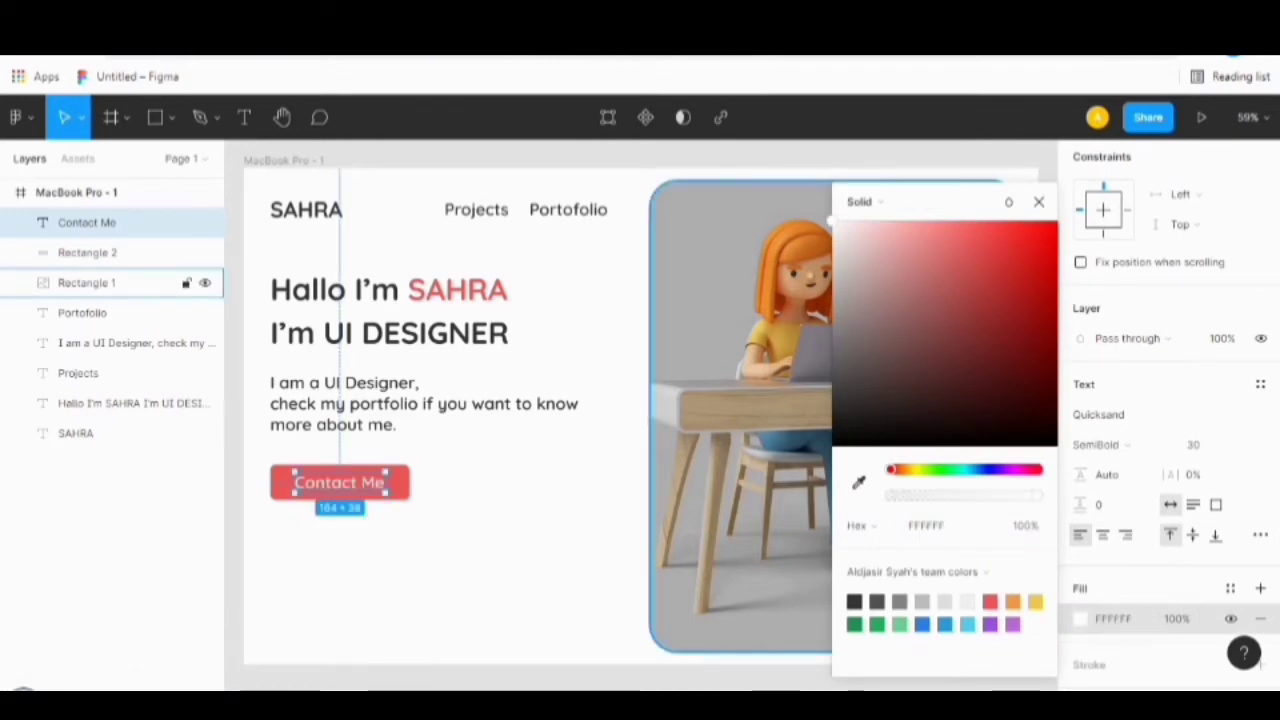
{"action": "key", "text": "Escape"}
{"action": "key", "text": "Escape"}
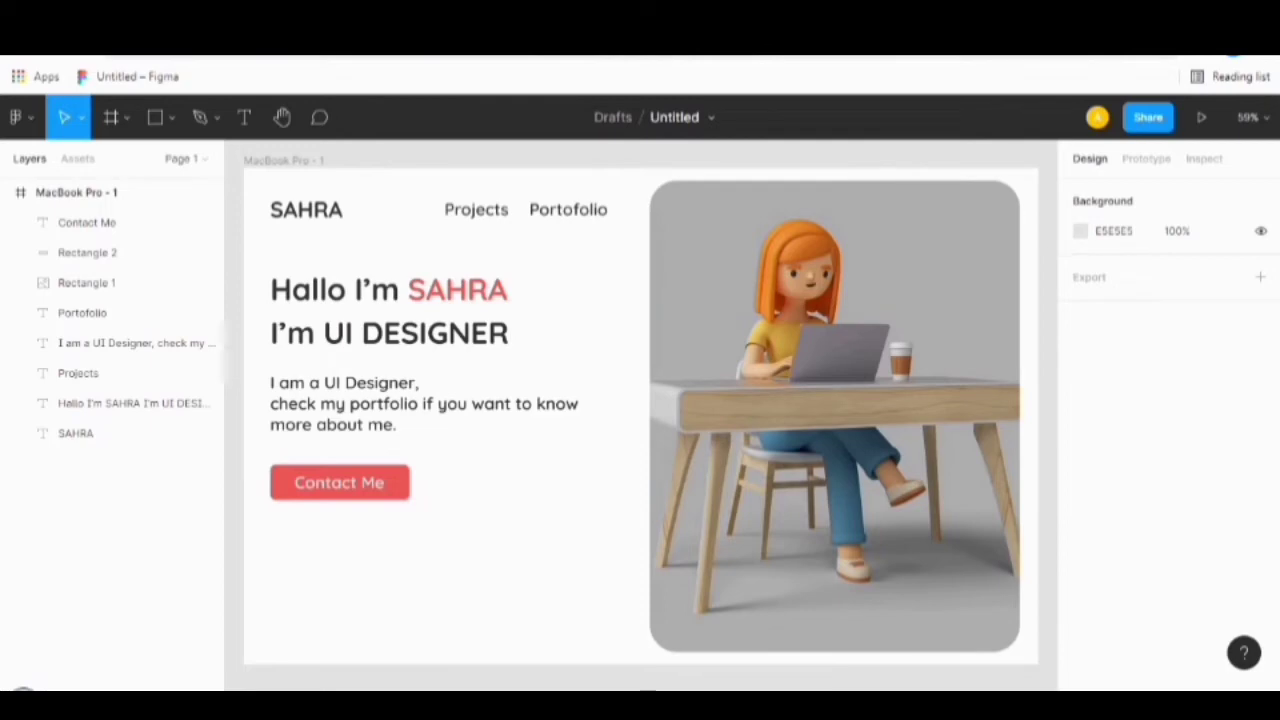
Insert Twitter, Instagram and Dribbble icons into the MacBook Pro frame with the Material Design Icons plugin.
{"action": "right_click", "coordinate": [592, 520]}
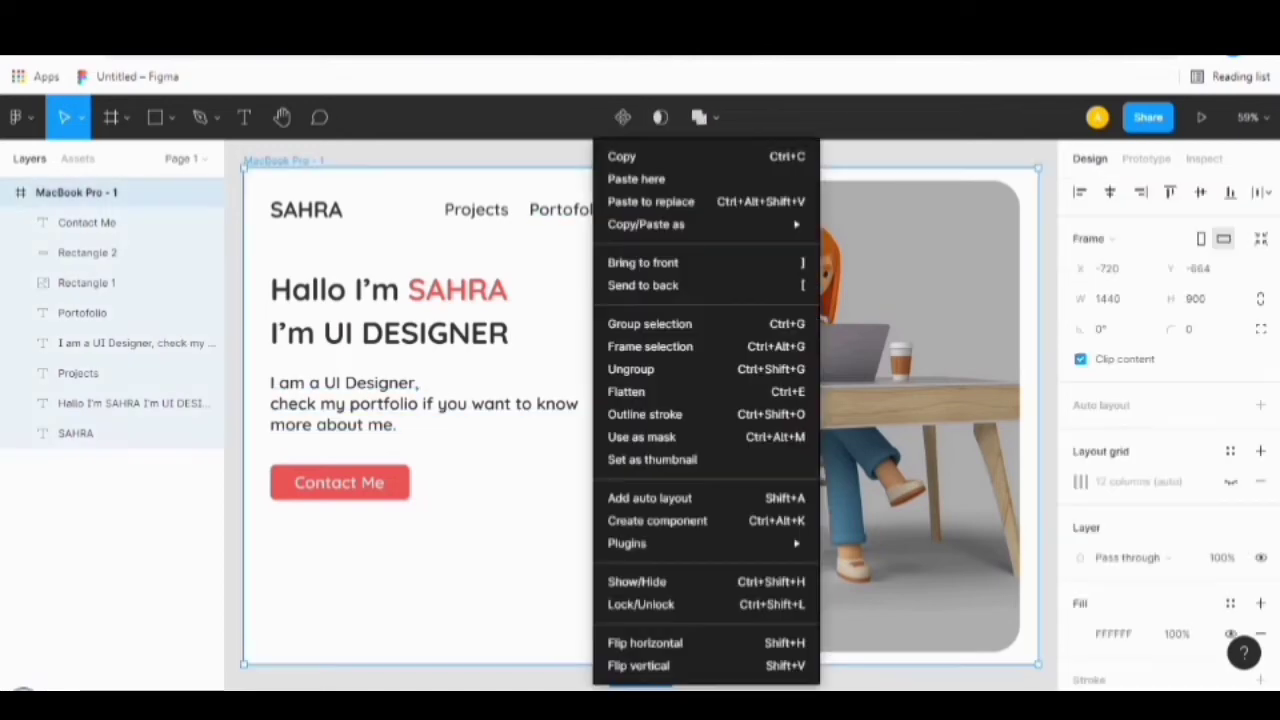
{"action": "mouse_move", "coordinate": [700, 543]}
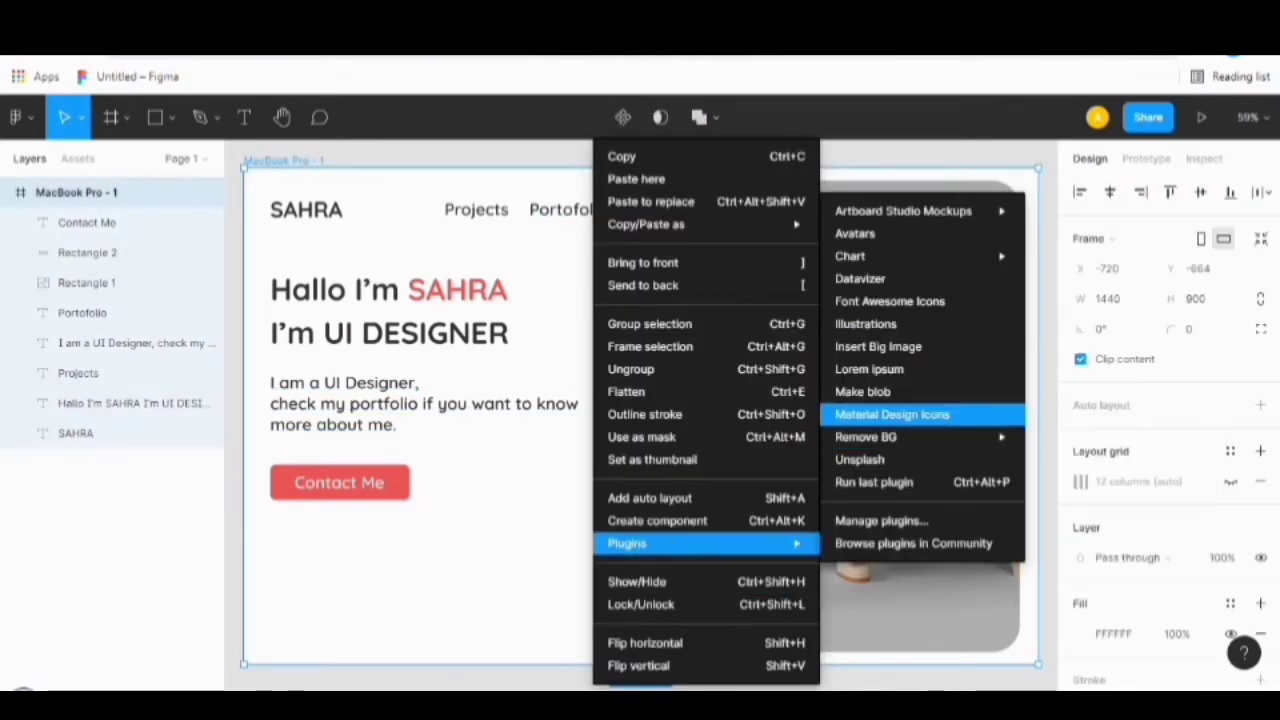
{"action": "left_click", "coordinate": [892, 414]}
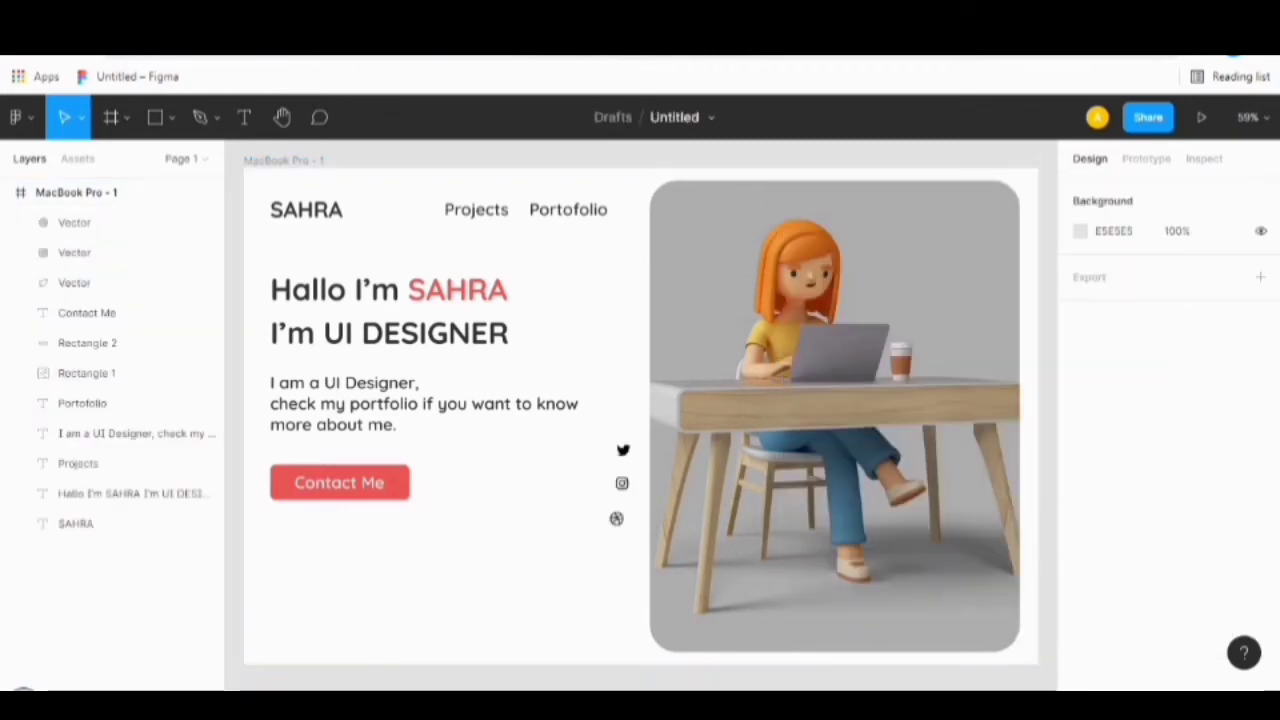
Scale up the three social icons, making Dribbble about 33 × 33 and Twitter about 37 × 30, and stack them in one column.
{"action": "left_click", "coordinate": [616, 518]}
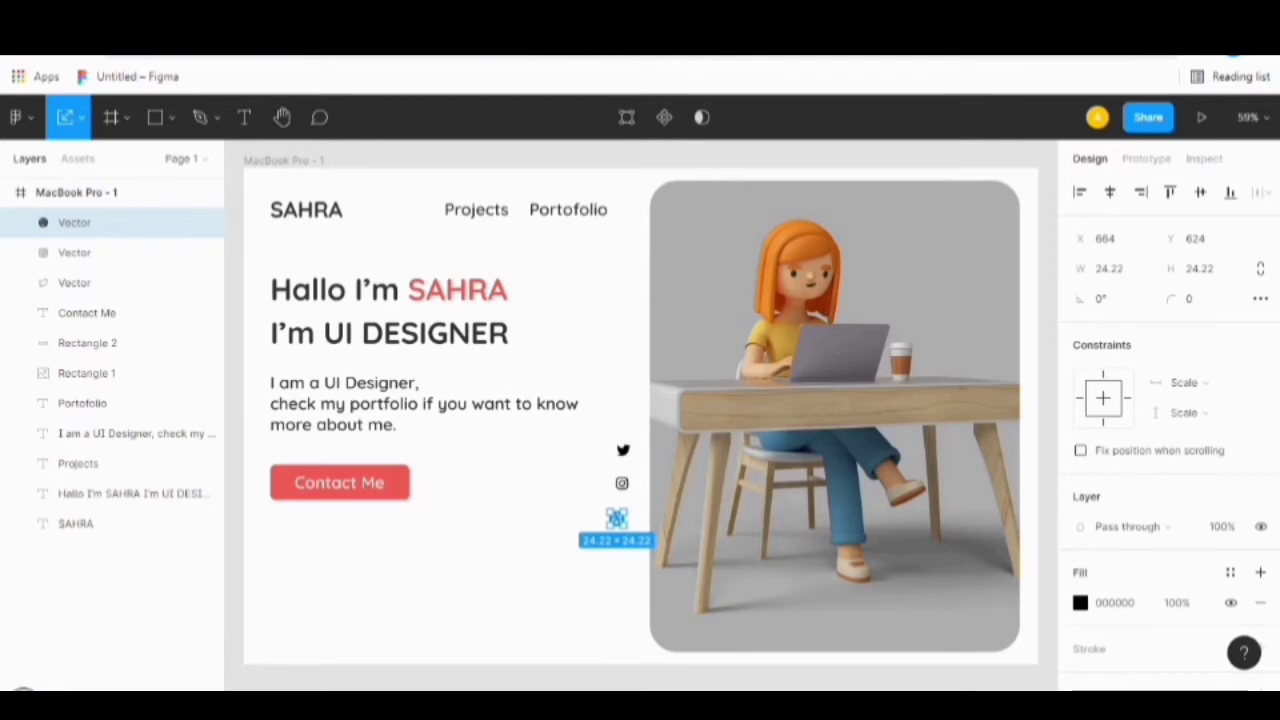
{"action": "left_click_drag", "start_coordinate": [616, 518], "coordinate": [614, 442]}
{"action": "left_click", "coordinate": [622, 483]}
{"action": "left_click", "coordinate": [623, 450]}
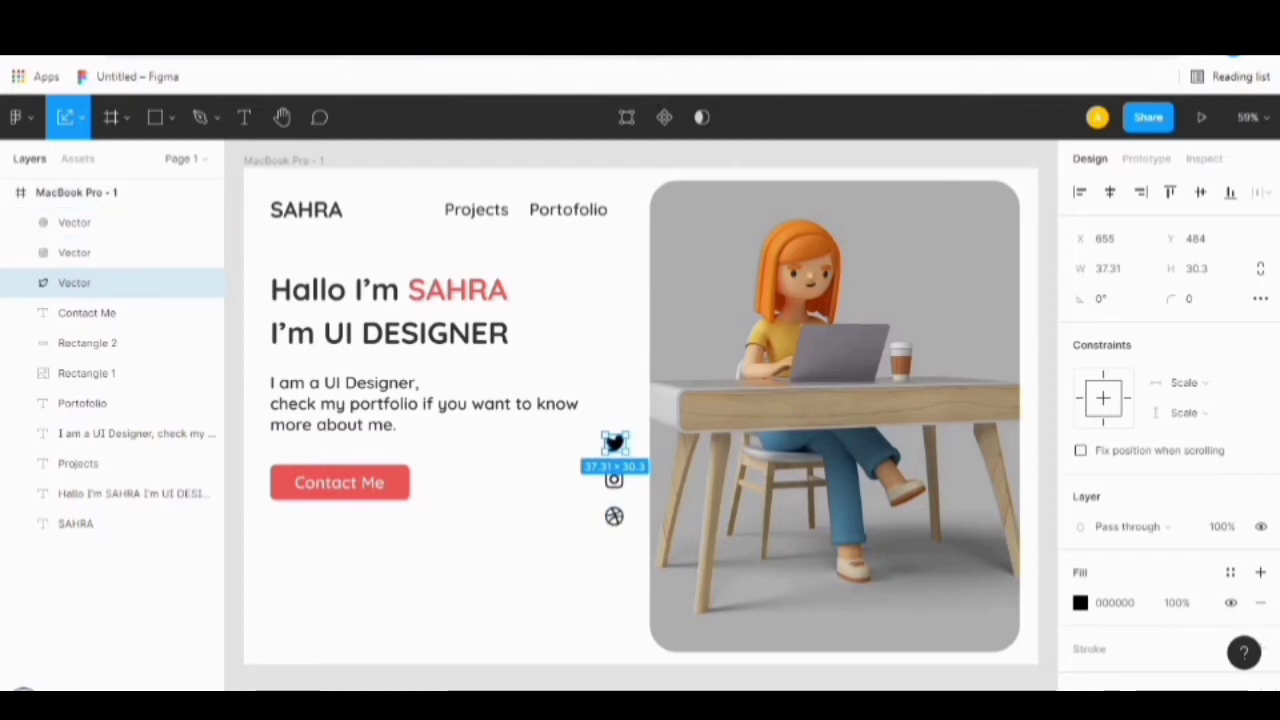
{"action": "key", "text": "Escape"}
Arrange the Dribbble, Instagram and Twitter icons in a row near the frame's bottom, Dribbble at X 48, Y 789 and Twitter at X 268, Y 793.
{"action": "left_click_drag", "start_coordinate": [614, 516], "coordinate": [279, 612]}
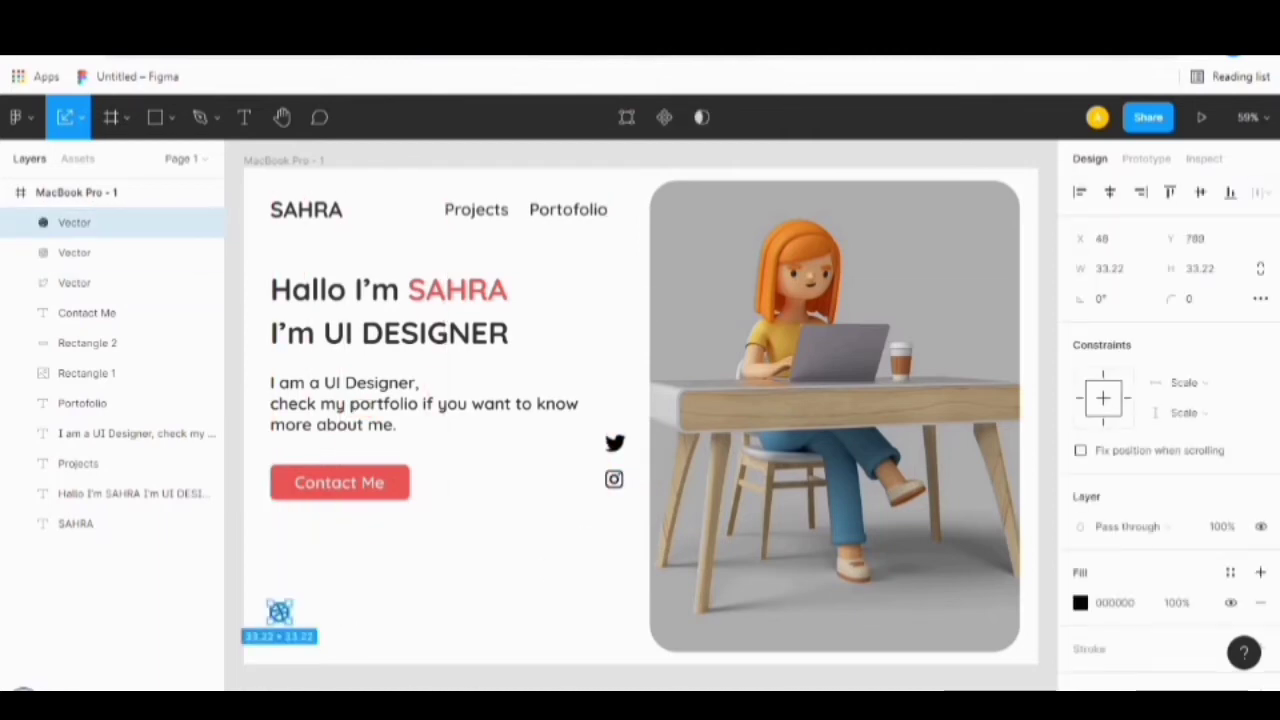
{"action": "left_click", "coordinate": [614, 480]}
{"action": "left_click_drag", "start_coordinate": [614, 480], "coordinate": [338, 611]}
{"action": "left_click_drag", "start_coordinate": [614, 443], "coordinate": [401, 612]}
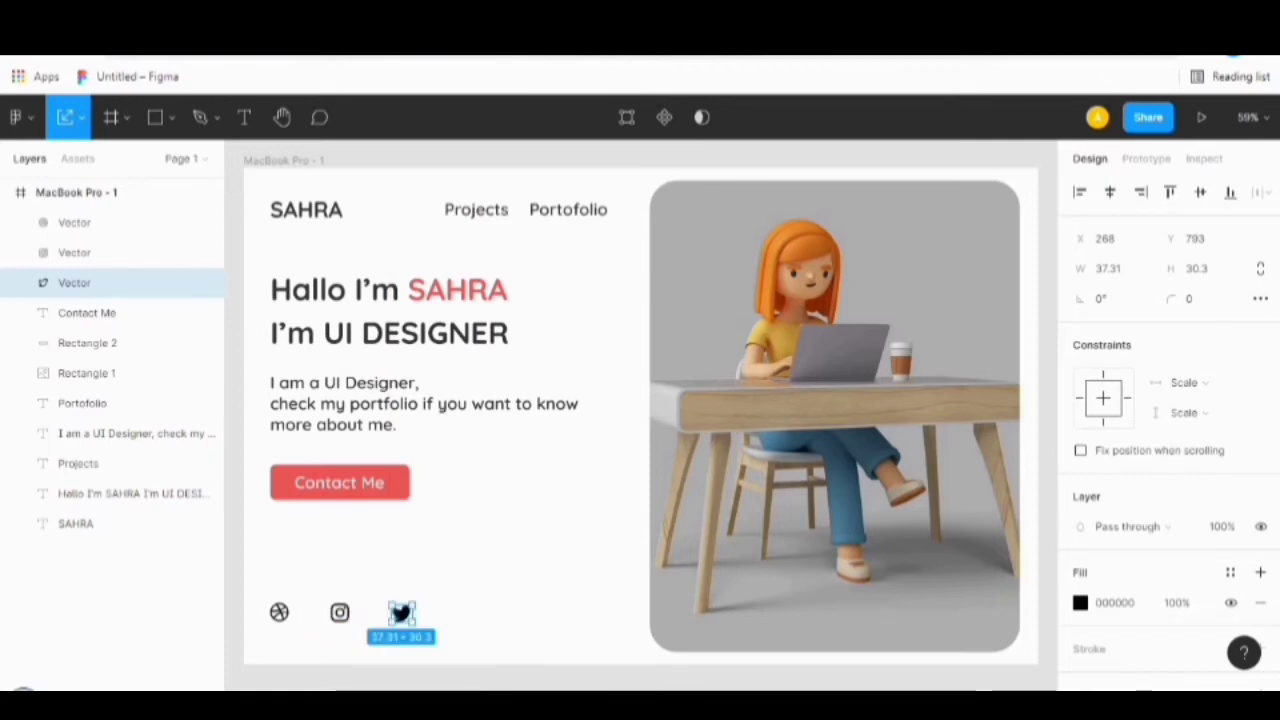
{"action": "key", "text": "Escape"}
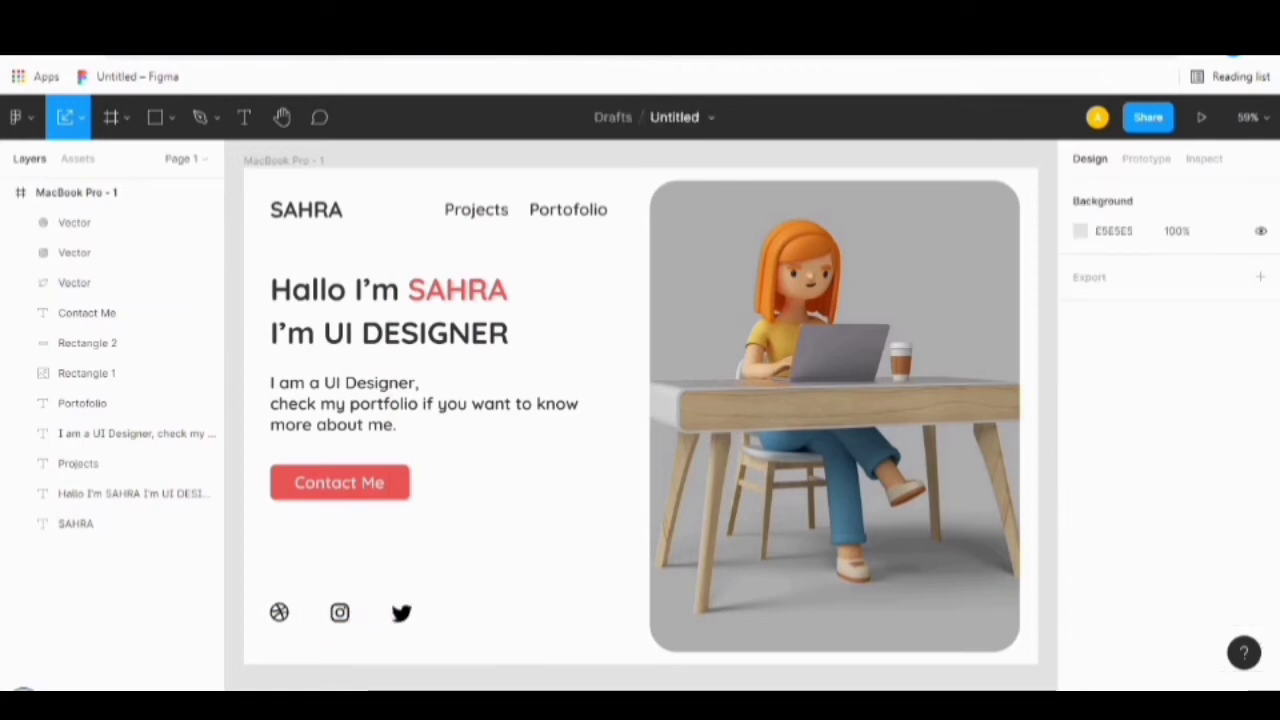
Move the description text up to Y 344 and the Contact Me button with its label up beneath it.
{"action": "left_click_drag", "start_coordinate": [420, 404], "coordinate": [420, 390]}
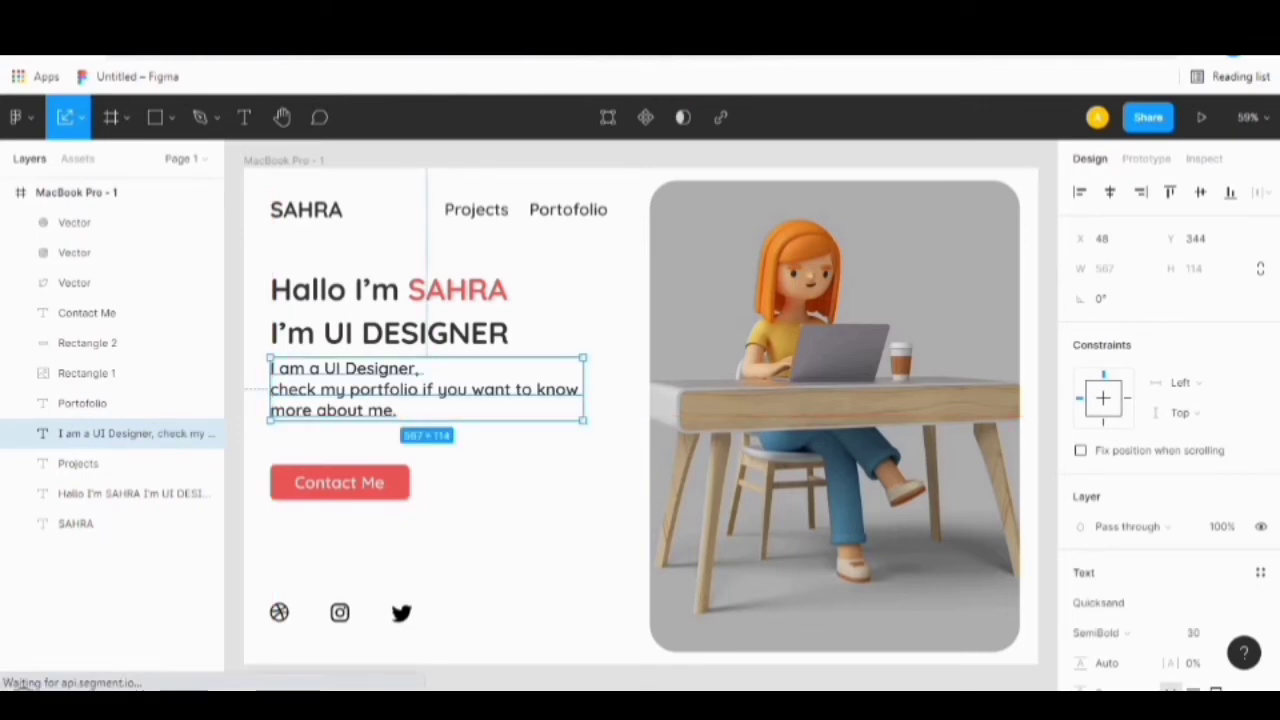
{"action": "key", "text": "Escape"}
{"action": "left_click", "coordinate": [398, 488]}
{"action": "left_click", "coordinate": [340, 483], "text": "shift"}
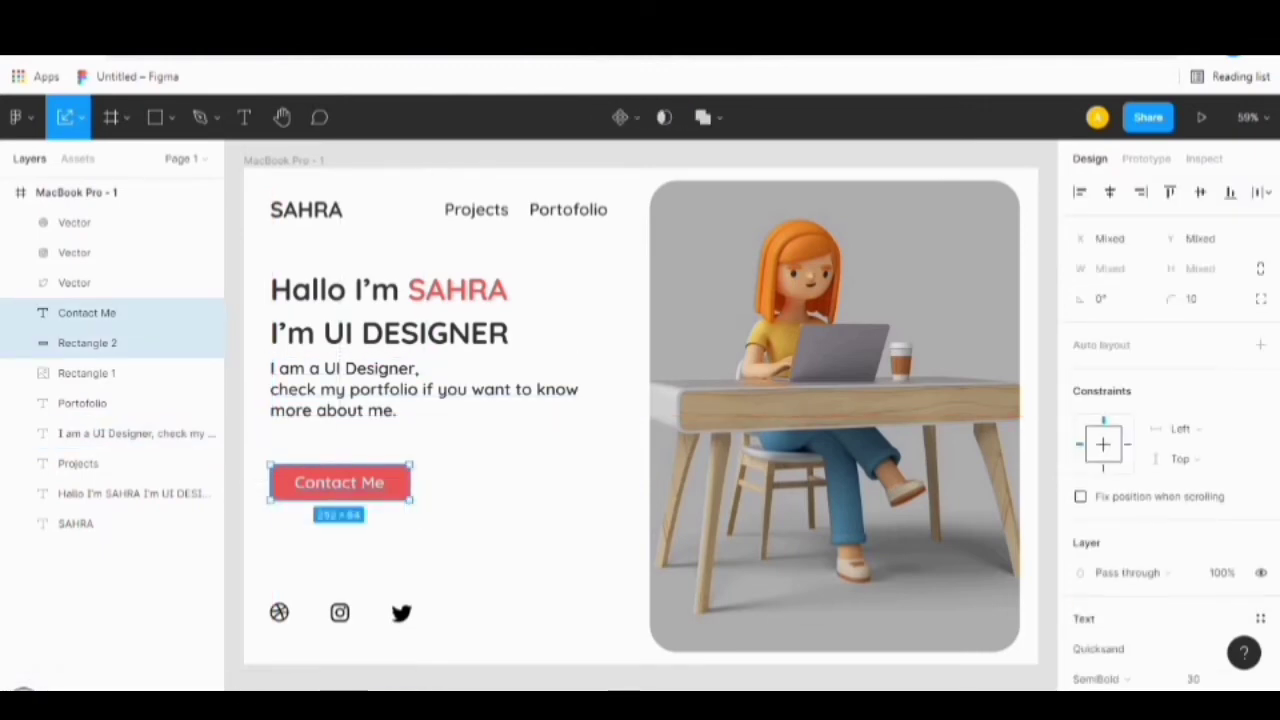
{"action": "left_click_drag", "start_coordinate": [340, 483], "coordinate": [340, 478]}
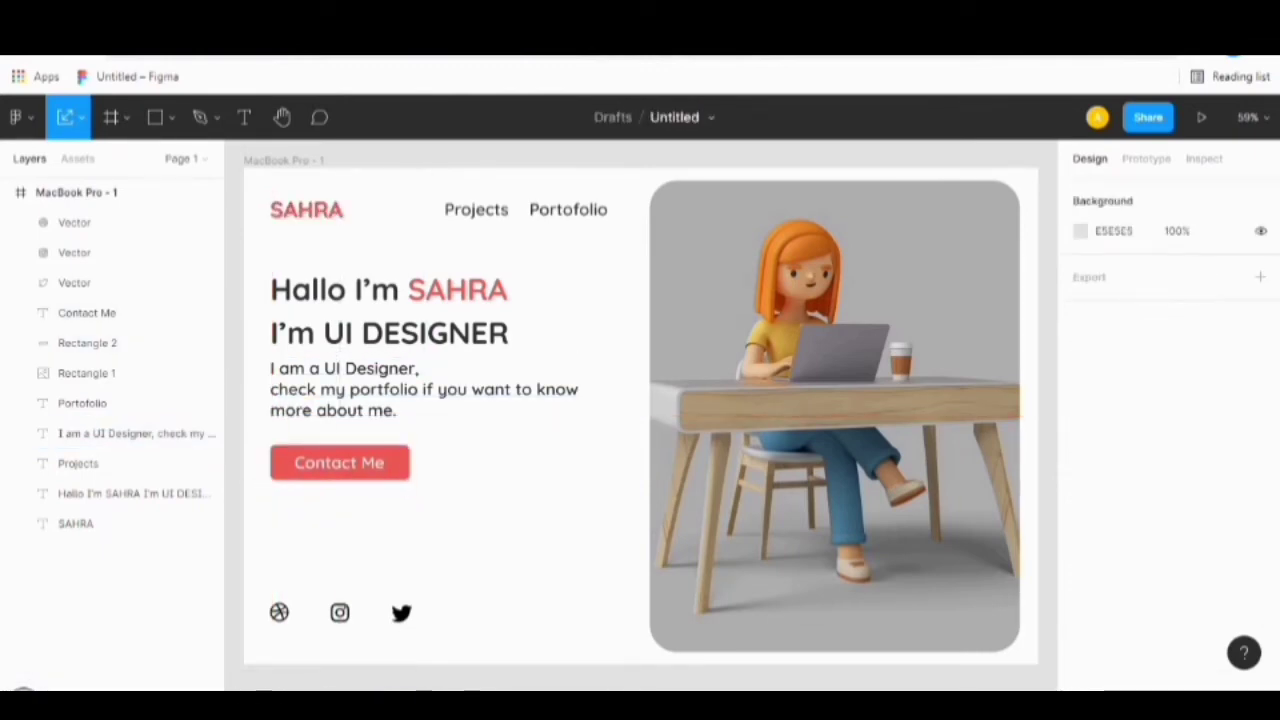
Move the SAHRA logo, heading, description, Contact Me button with its label, and social icons together right by about 54 px.
{"action": "left_click", "coordinate": [120, 523]}
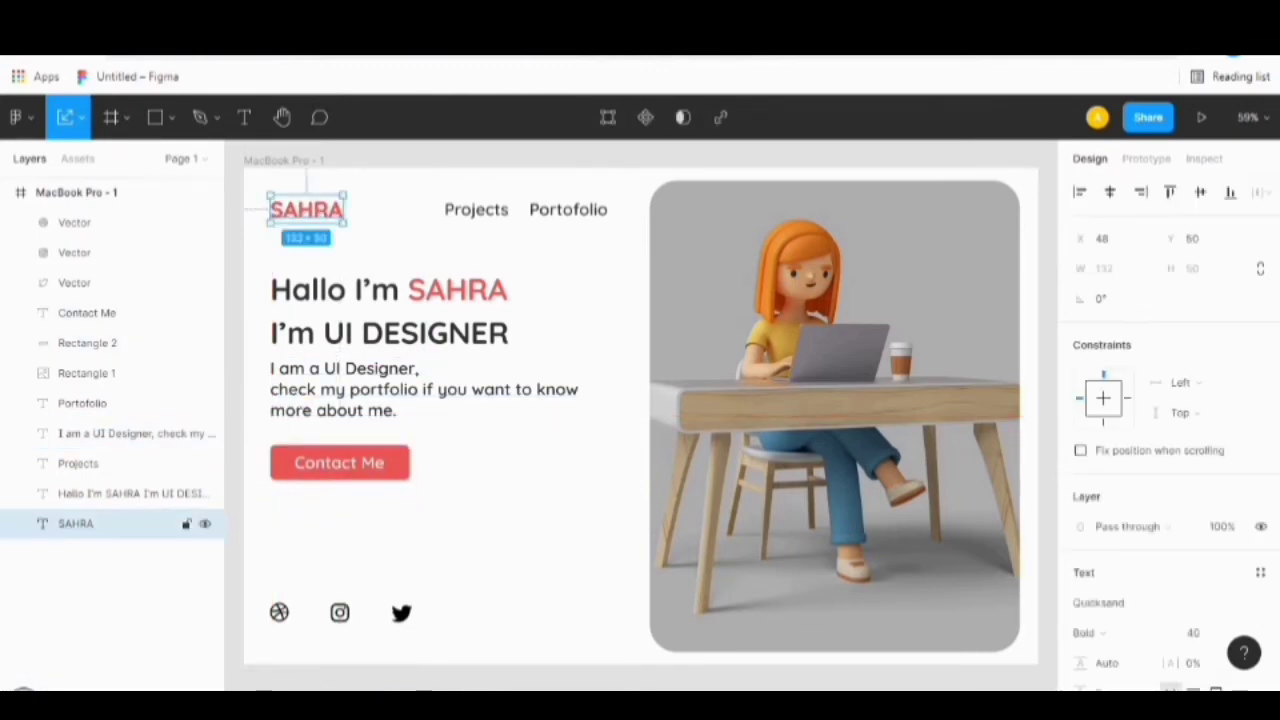
{"action": "left_click", "coordinate": [120, 493], "text": "shift"}
{"action": "left_click", "coordinate": [120, 433], "text": "shift"}
{"action": "left_click", "coordinate": [120, 313], "text": "shift"}
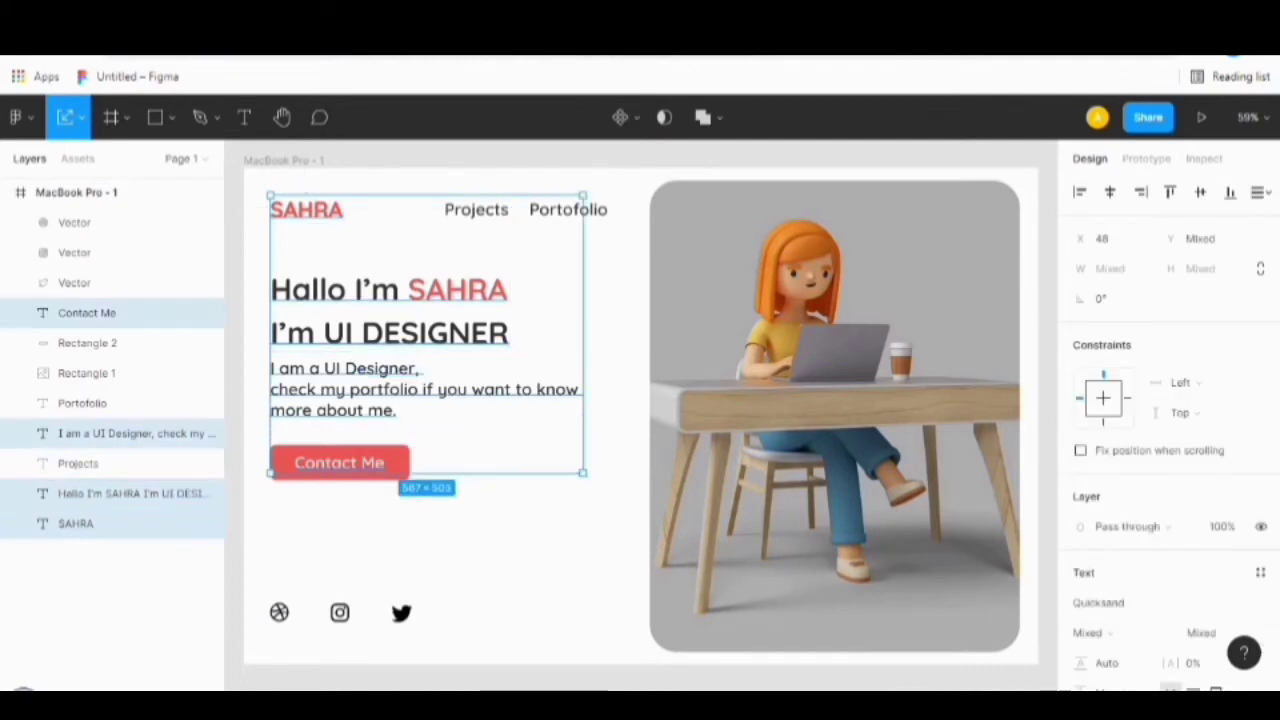
{"action": "left_click", "coordinate": [120, 343], "text": "shift"}
{"action": "left_click", "coordinate": [120, 222], "text": "shift"}
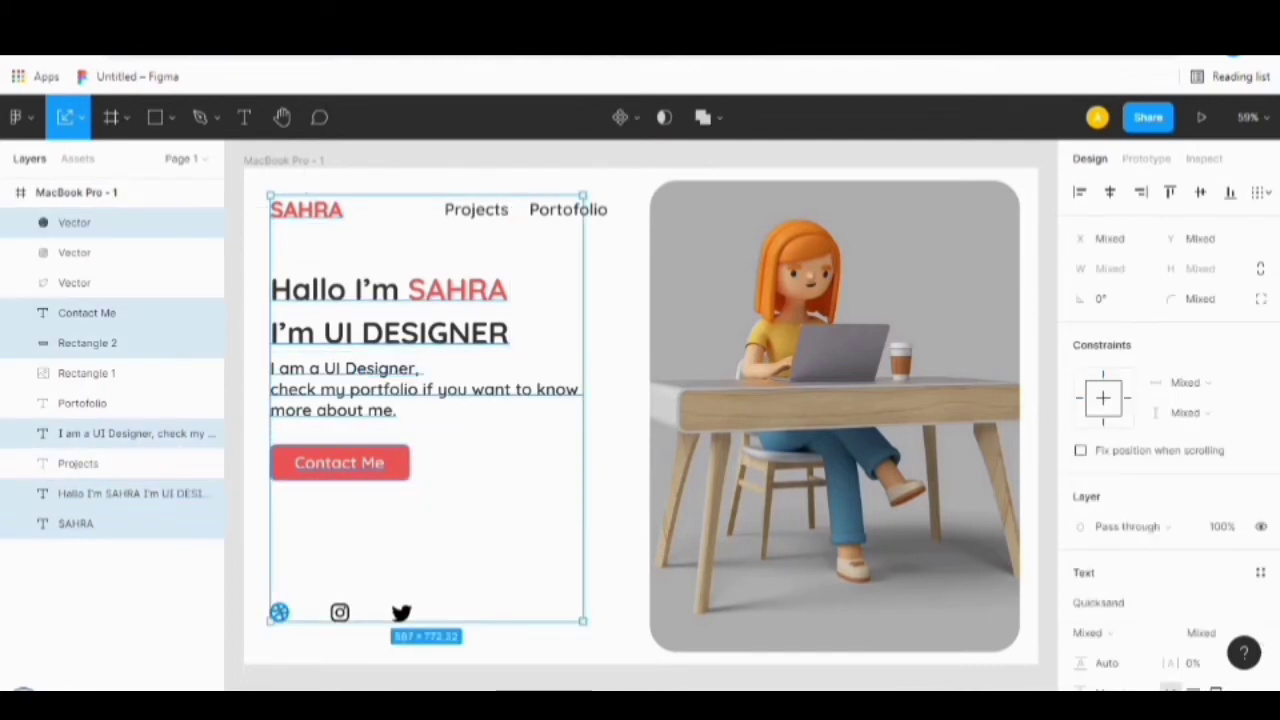
{"action": "left_click", "coordinate": [120, 252], "text": "shift"}
{"action": "left_click", "coordinate": [120, 282], "text": "shift"}
{"action": "key", "text": "Right"}
{"action": "key", "text": "Right"}
{"action": "key", "text": "Right"}
{"action": "key", "text": "Right"}
{"action": "key", "text": "Right"}
{"action": "key", "text": "Right"}
{"action": "key", "text": "Right"}
{"action": "key", "text": "Right"}
{"action": "key", "text": "Right"}
{"action": "key", "text": "Right"}
{"action": "key", "text": "Right"}
{"action": "key", "text": "Right"}
{"action": "key", "text": "Right"}
{"action": "key", "text": "Right"}
{"action": "key", "text": "Right"}
{"action": "key", "text": "Right"}
{"action": "key", "text": "Right"}
{"action": "key", "text": "Right"}
{"action": "key", "text": "Right"}
{"action": "key", "text": "Right"}
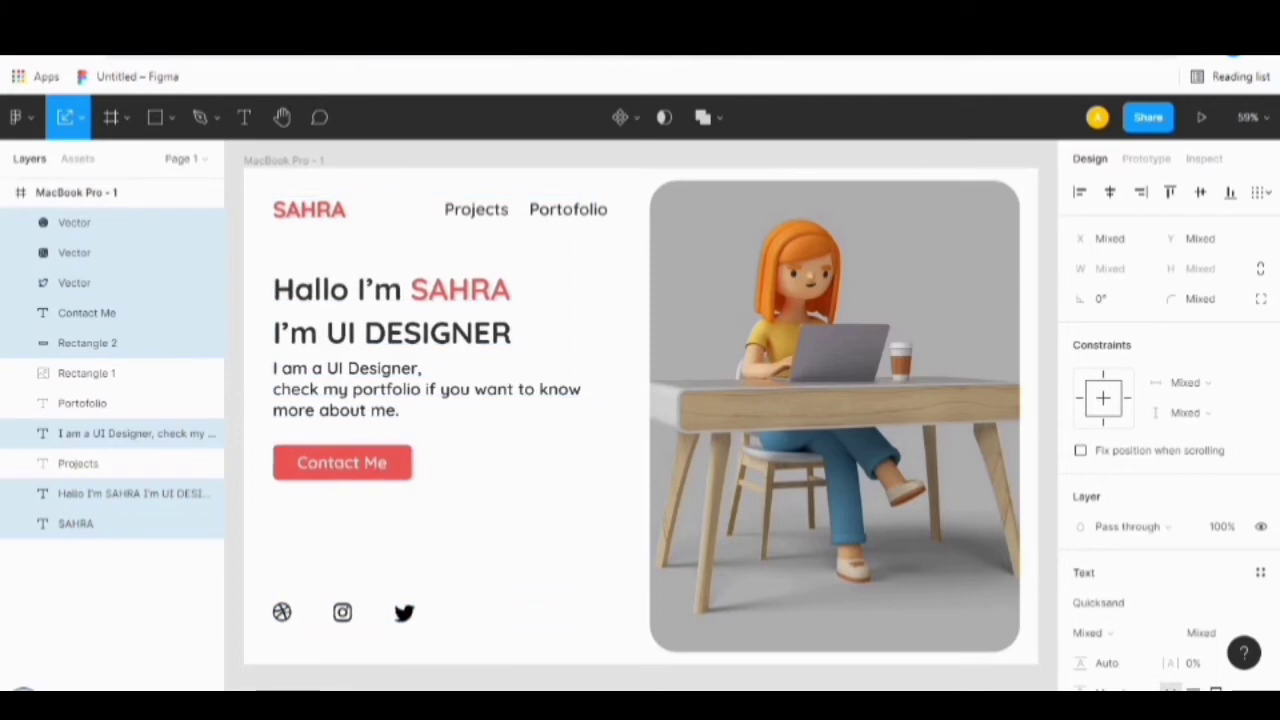
{"action": "key", "text": "Right"}
{"action": "key", "text": "Right"}
{"action": "key", "text": "Right"}
{"action": "key", "text": "Right"}
{"action": "key", "text": "Right"}
{"action": "key", "text": "Right"}
{"action": "key", "text": "Right"}
{"action": "key", "text": "Right"}
{"action": "key", "text": "Right"}
{"action": "key", "text": "Right"}
{"action": "key", "text": "Right"}
{"action": "key", "text": "Right"}
{"action": "key", "text": "Right"}
{"action": "key", "text": "Right"}
{"action": "key", "text": "Right"}
{"action": "key", "text": "Right"}
{"action": "key", "text": "Right"}
{"action": "key", "text": "Right"}
{"action": "key", "text": "Right"}
{"action": "key", "text": "Right"}
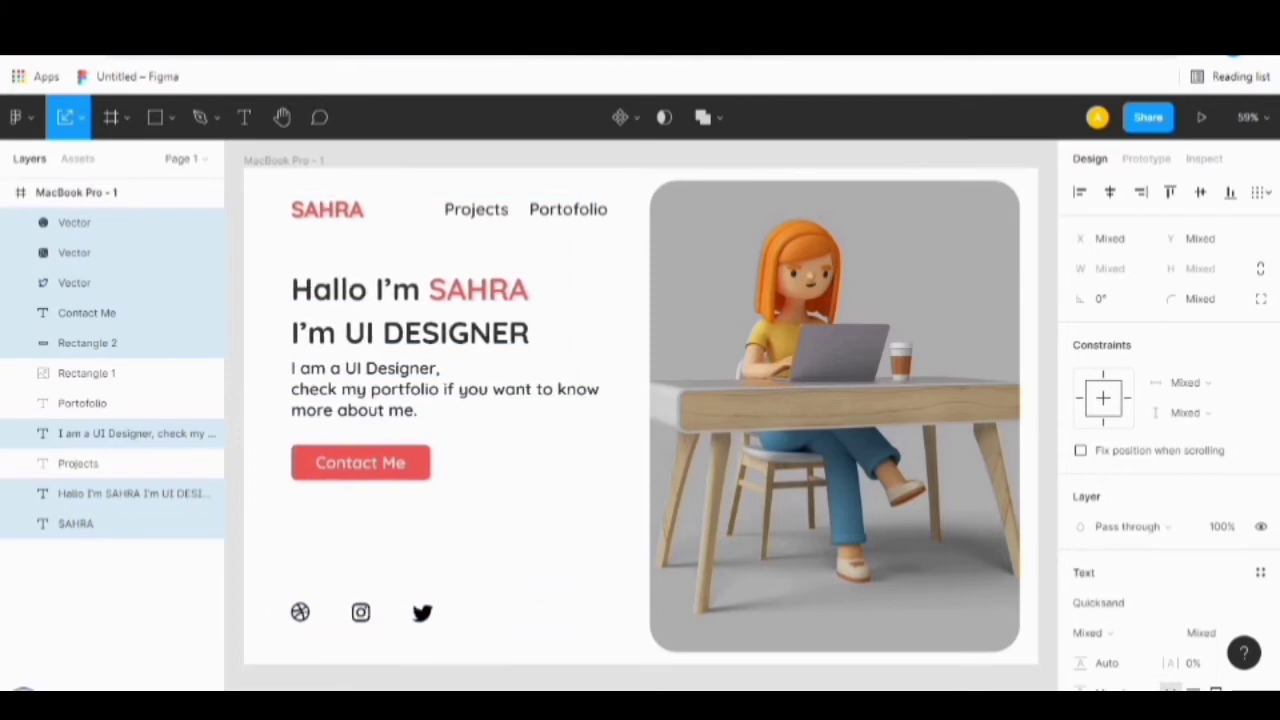
{"action": "key", "text": "Left"}
{"action": "key", "text": "Left"}
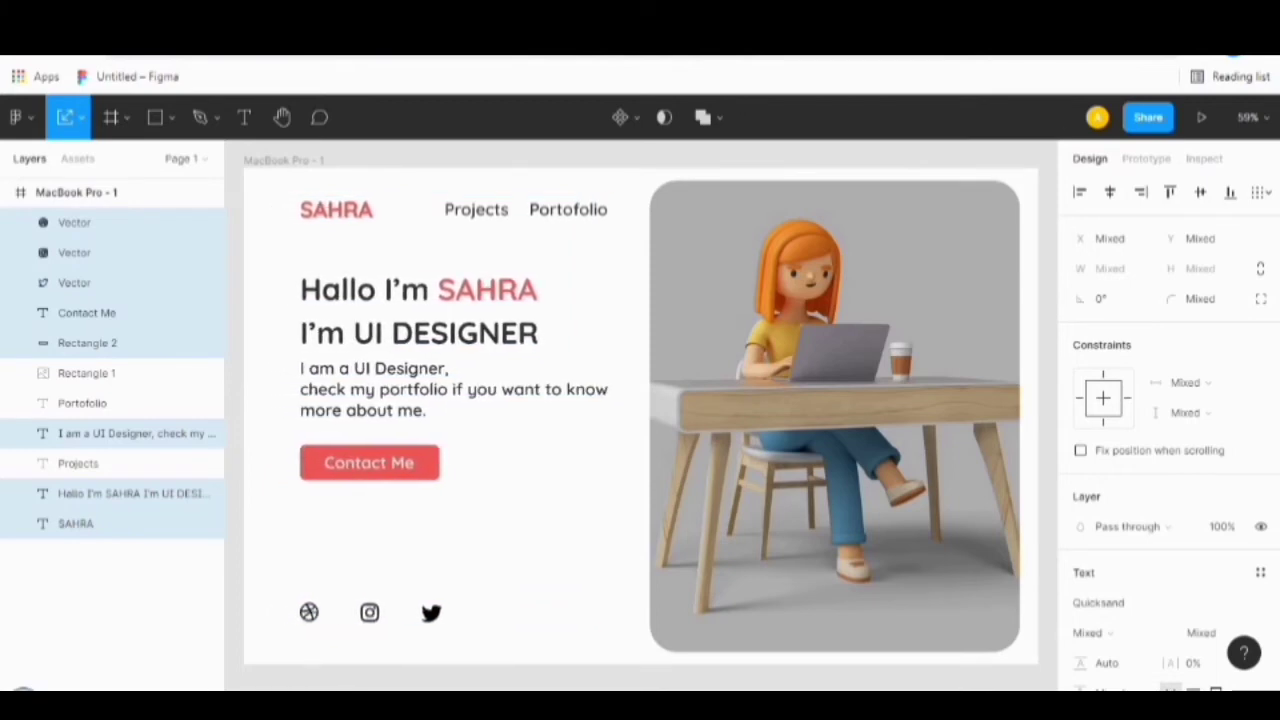
Recolor the Dribbble, Instagram and Twitter icons near the frame's bottom to dark grey 4F4F4F.
{"action": "key", "text": "Escape"}
{"action": "left_click_drag", "start_coordinate": [292, 584], "coordinate": [440, 610]}
{"action": "left_click", "coordinate": [1080, 679]}
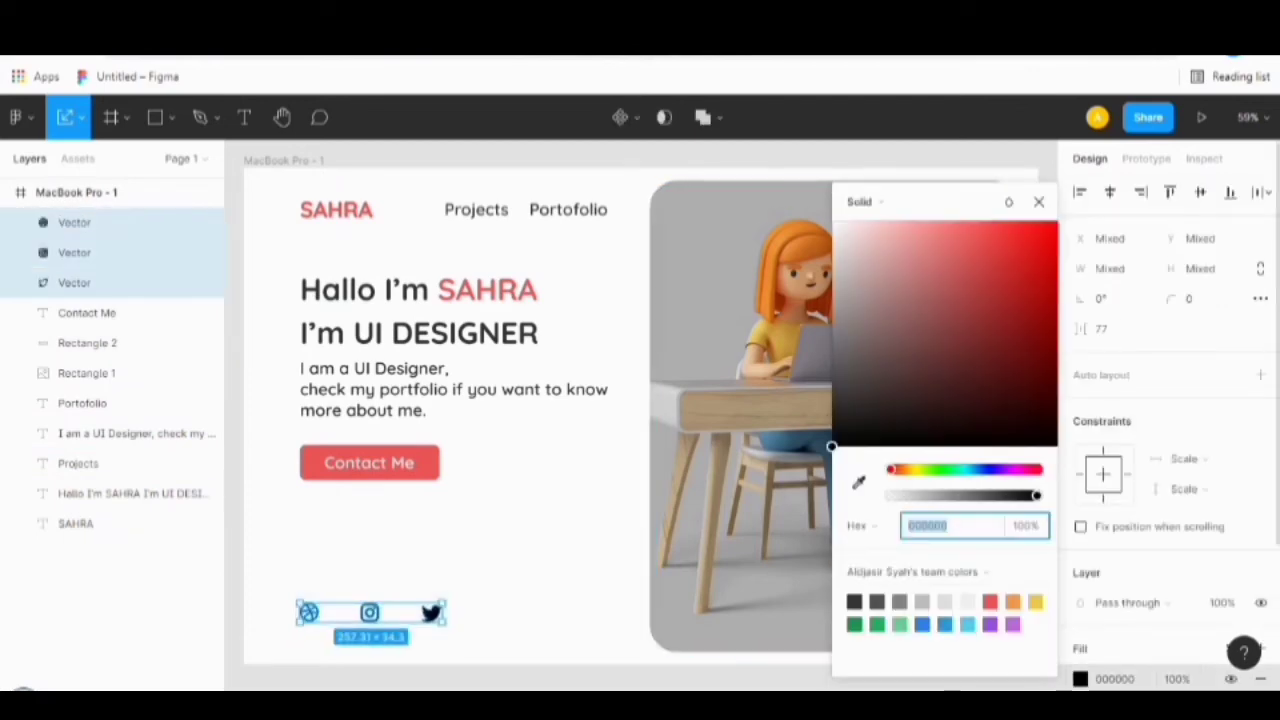
{"action": "left_click", "coordinate": [877, 602]}
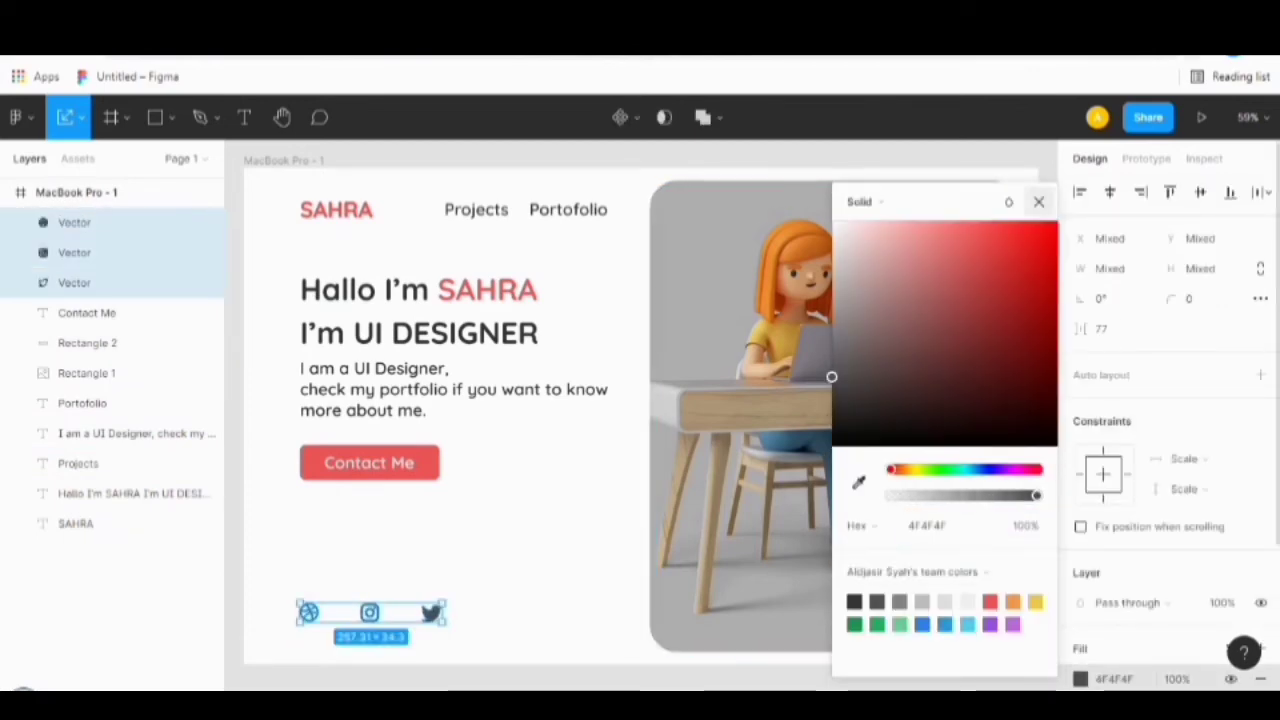
{"action": "left_click", "coordinate": [1039, 202]}
{"action": "left_click", "coordinate": [550, 560]}
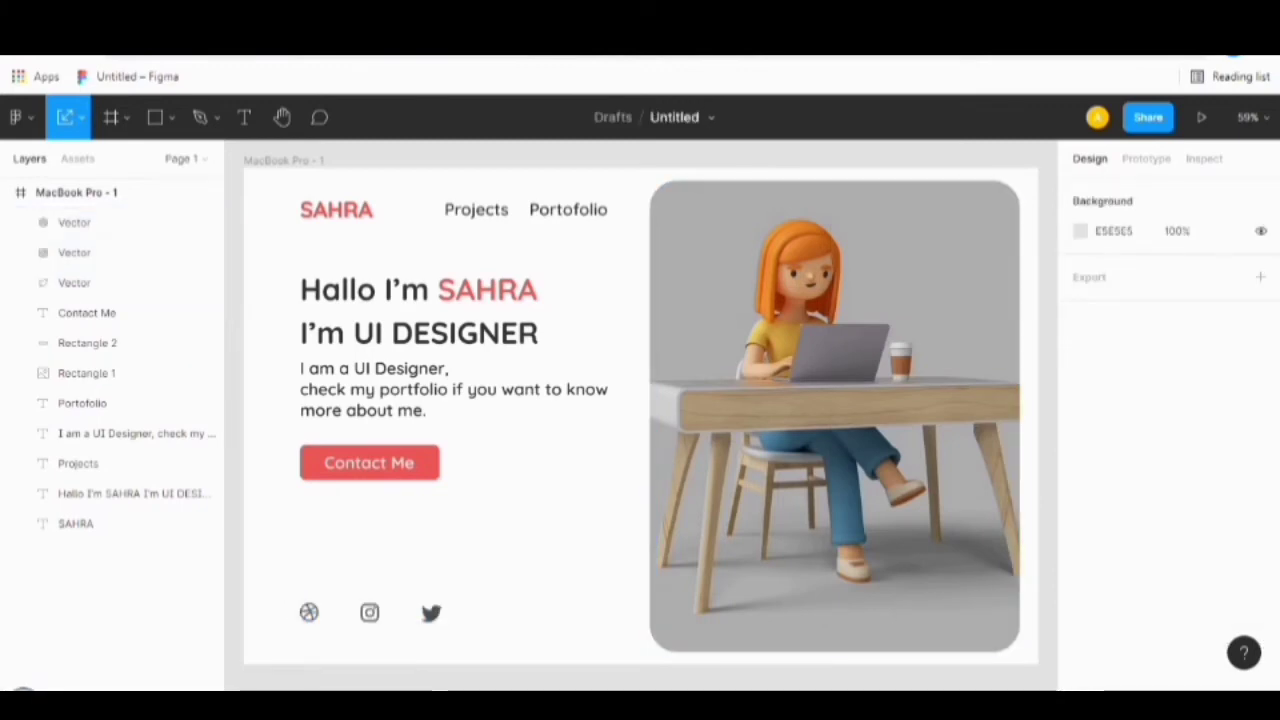
Set the corner radius of the Contact Me button's rectangle to 20.
{"action": "left_click", "coordinate": [100, 343]}
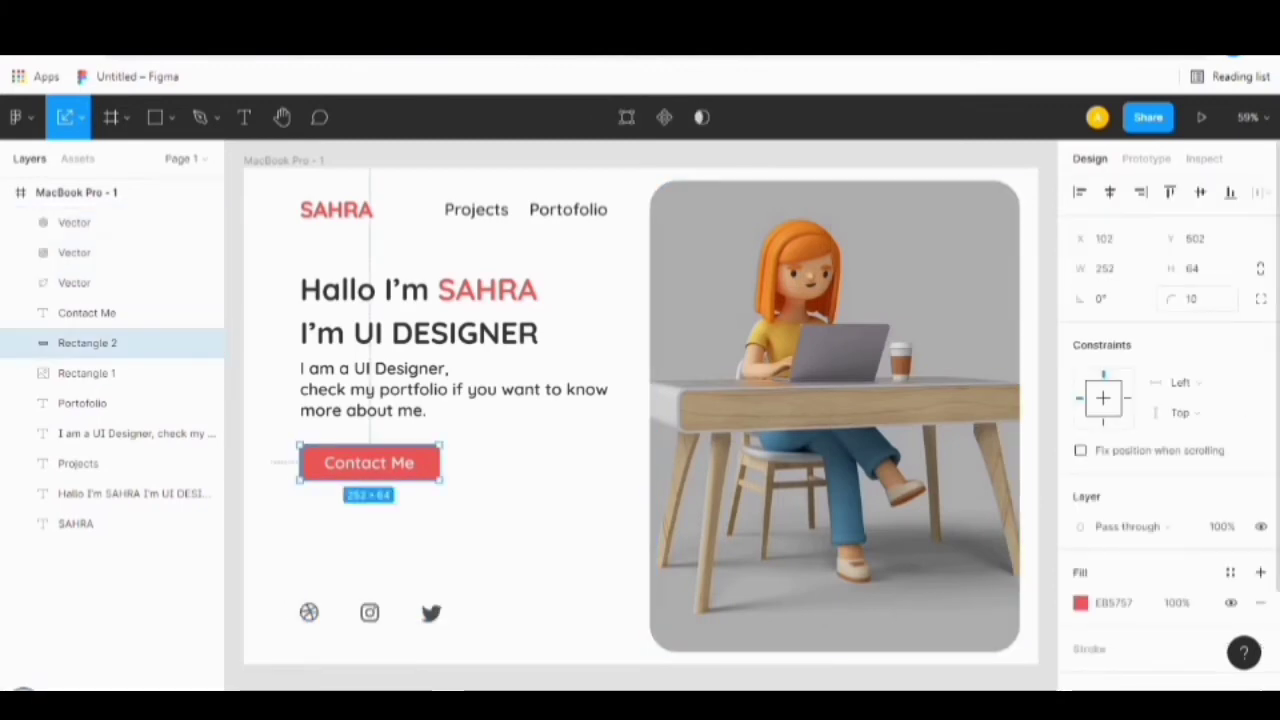
{"action": "left_click", "coordinate": [1196, 299]}
{"action": "type", "text": "20"}
{"action": "key", "text": "Return"}
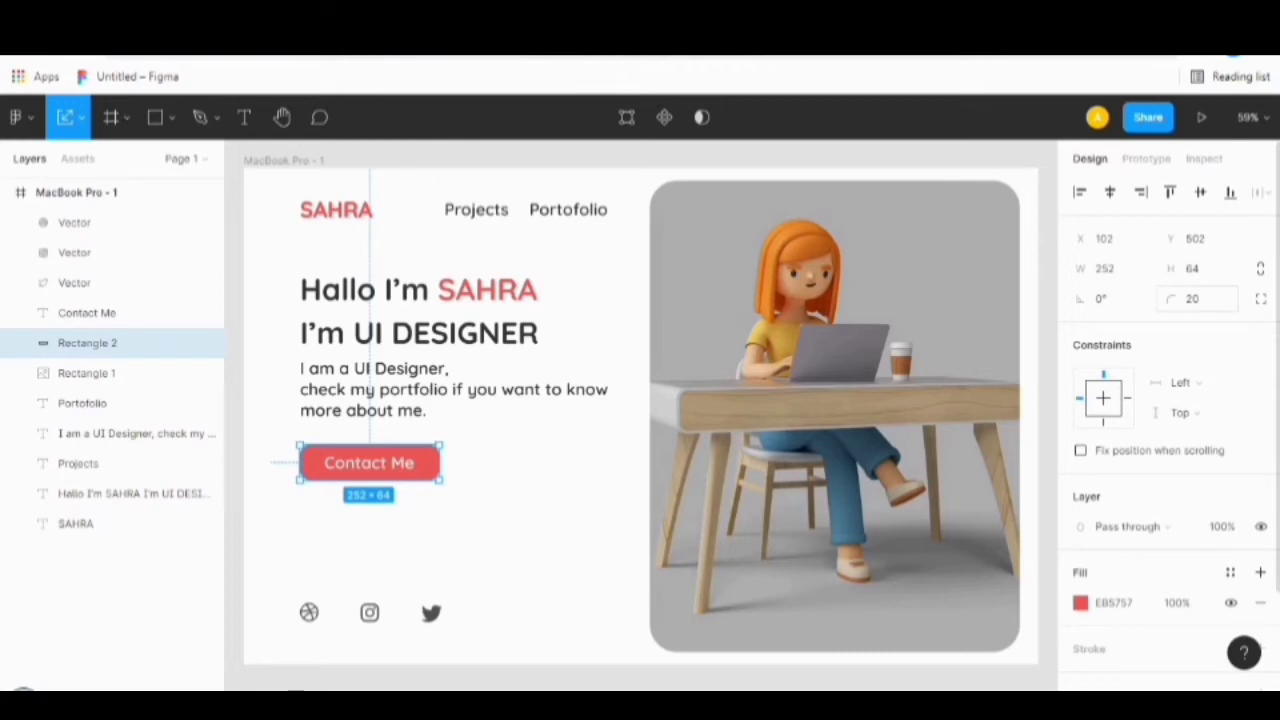
{"action": "key", "text": "Escape"}
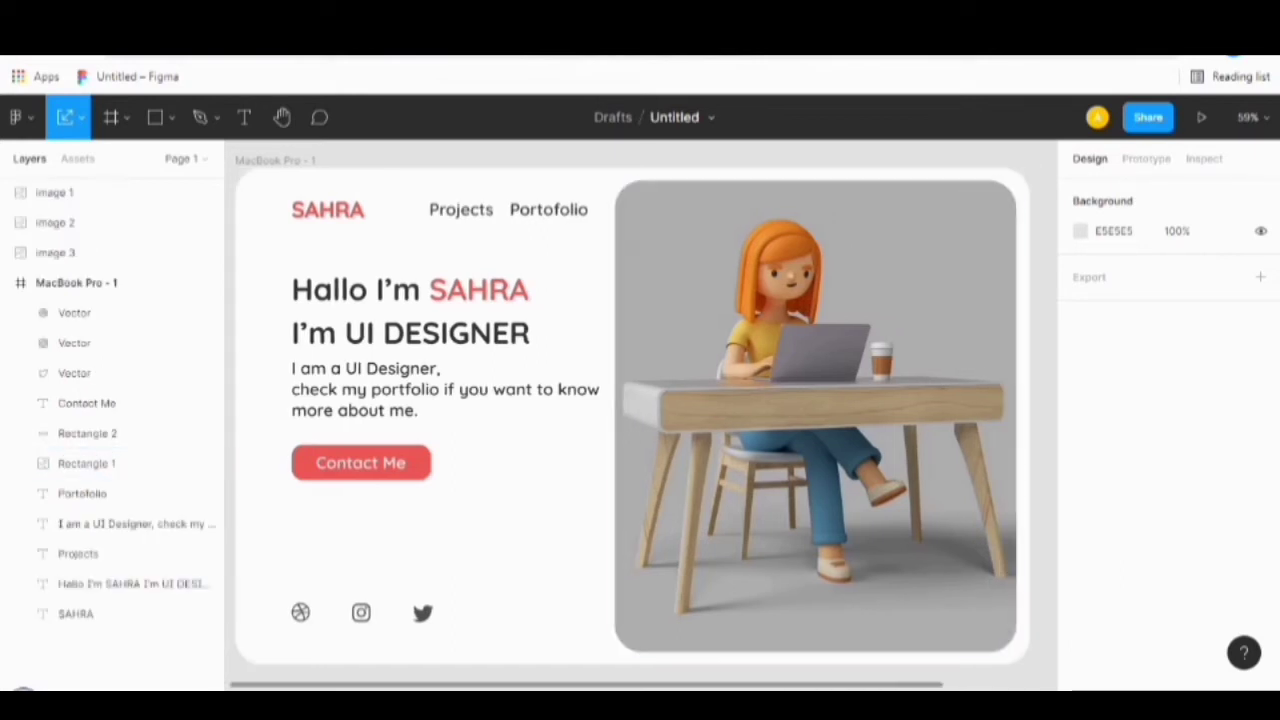
Place the three 3D social images on the character picture: Twitter right of the character, heart at her left, Facebook on the desk.
{"action": "scroll", "coordinate": [640, 416], "scroll_direction": "right", "scroll_amount": 5}
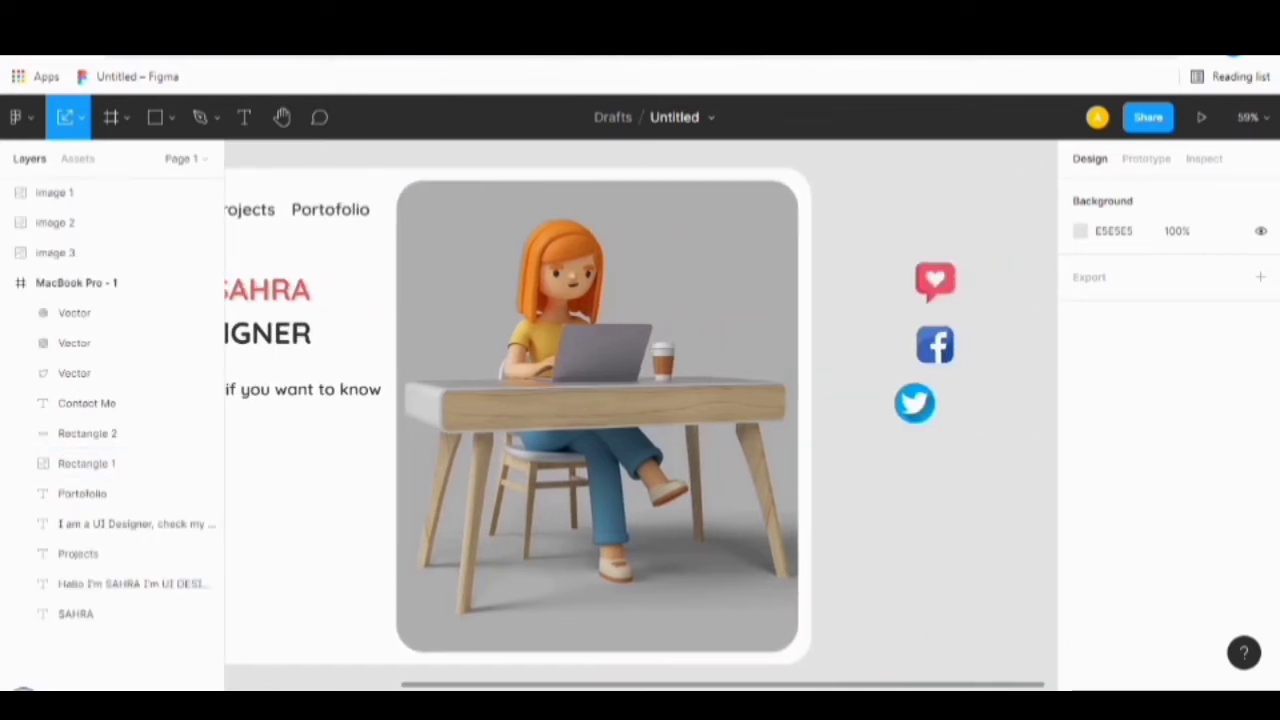
{"action": "left_click", "coordinate": [914, 403]}
{"action": "left_click_drag", "start_coordinate": [914, 403], "coordinate": [722, 300]}
{"action": "left_click", "coordinate": [935, 345]}
{"action": "left_click_drag", "start_coordinate": [935, 345], "coordinate": [662, 393]}
{"action": "left_click_drag", "start_coordinate": [935, 282], "coordinate": [451, 320]}
{"action": "left_click_drag", "start_coordinate": [662, 393], "coordinate": [526, 402]}
{"action": "key", "text": "Escape"}
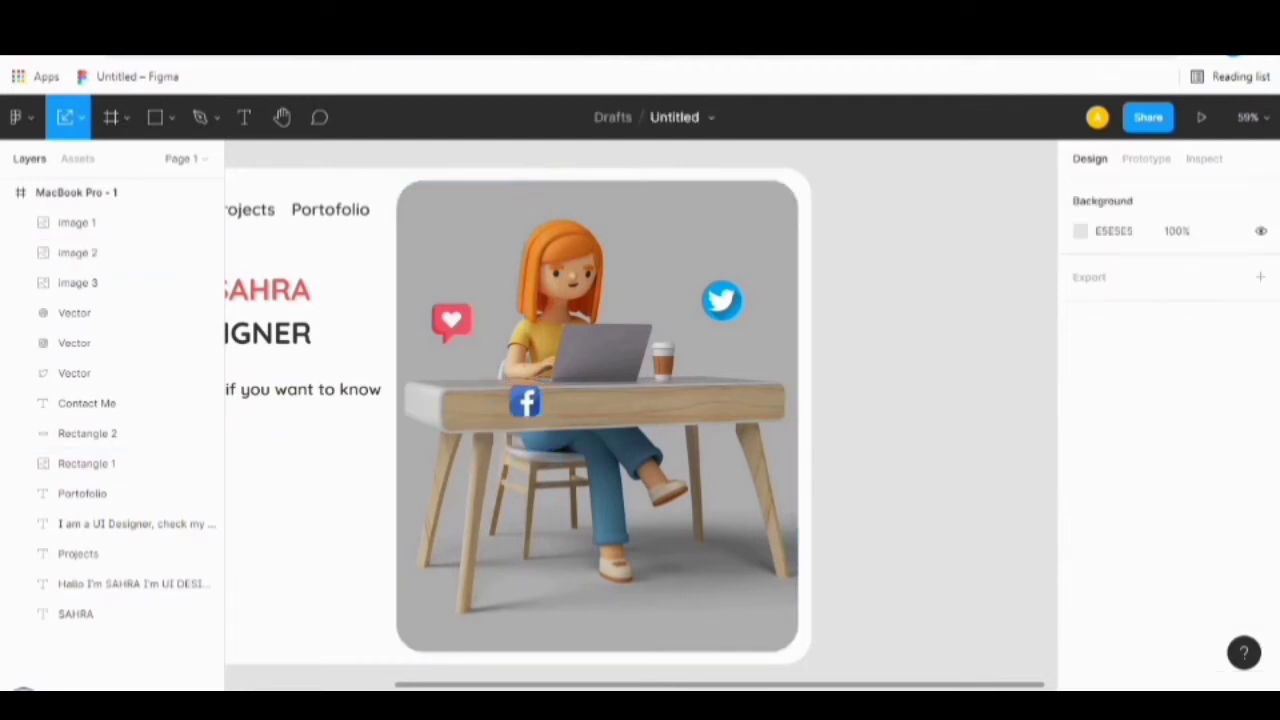
Move the Facebook image from the desk to the upper right of the character's head and make it smaller.
{"action": "scroll", "coordinate": [640, 420], "scroll_direction": "left", "scroll_amount": 5}
{"action": "scroll", "coordinate": [640, 420], "scroll_direction": "right", "scroll_amount": 2}
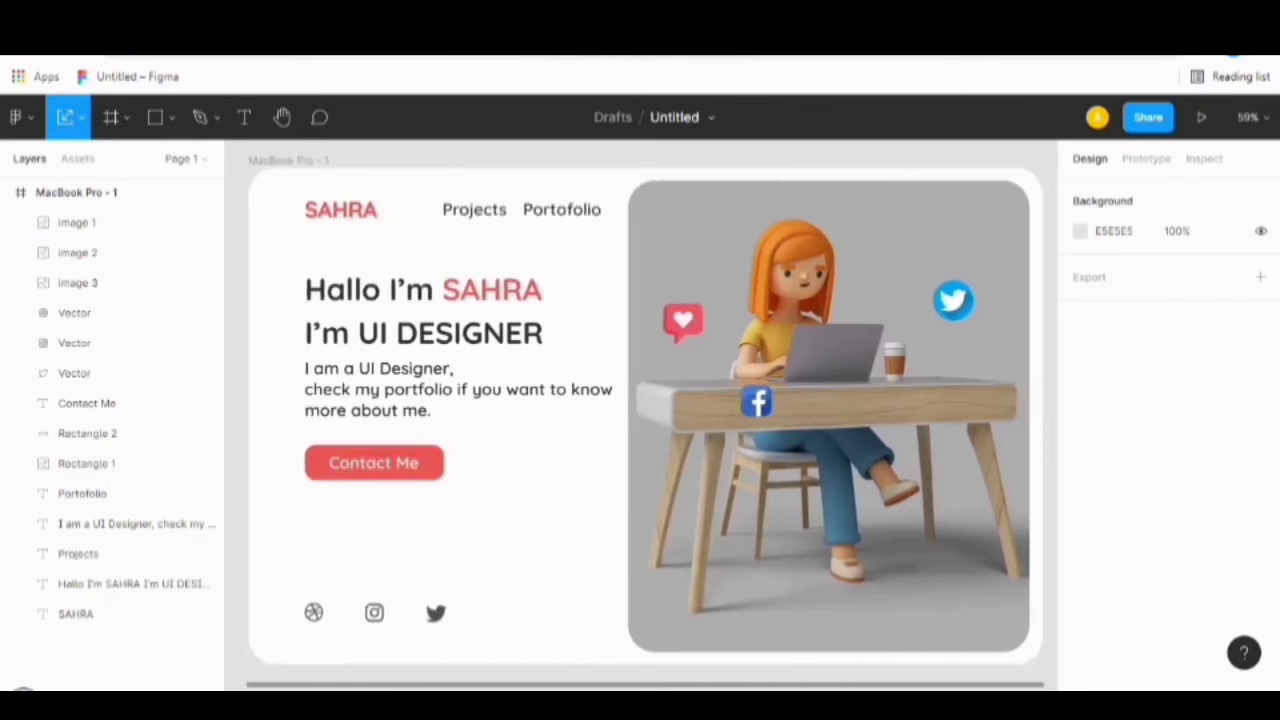
{"action": "left_click", "coordinate": [78, 252]}
{"action": "left_click_drag", "start_coordinate": [757, 403], "coordinate": [884, 230]}
{"action": "key", "text": "Escape"}
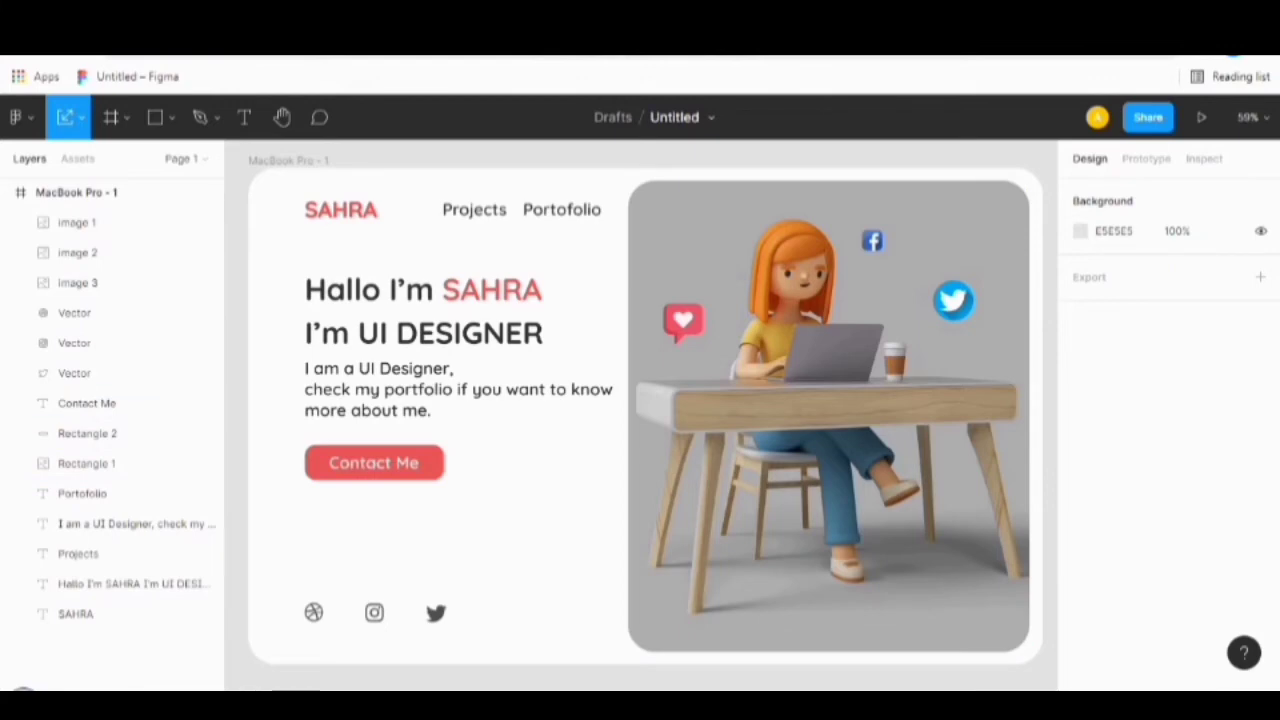
Add a drop shadow to the Contact Me button's rectangle with X offset 3 and blur 6.
{"action": "left_click", "coordinate": [100, 433]}
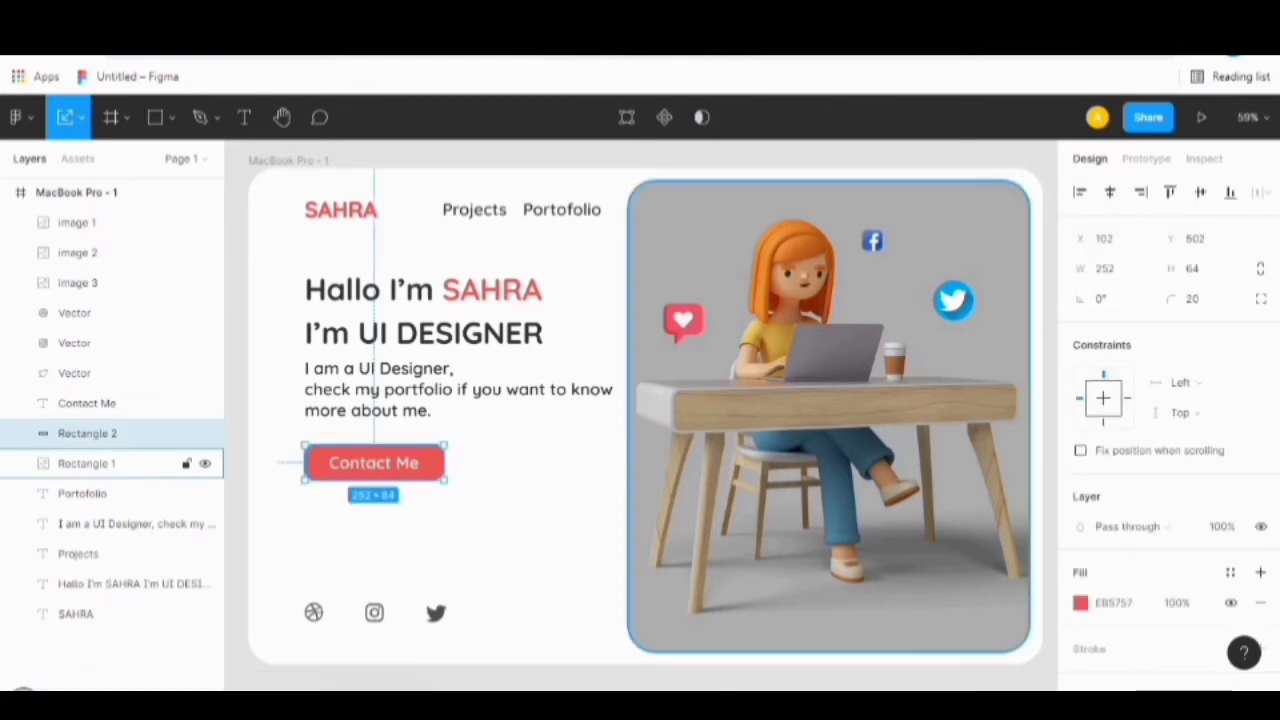
{"action": "scroll", "coordinate": [1160, 400], "scroll_direction": "down", "scroll_amount": 2}
{"action": "left_click", "coordinate": [1260, 575]}
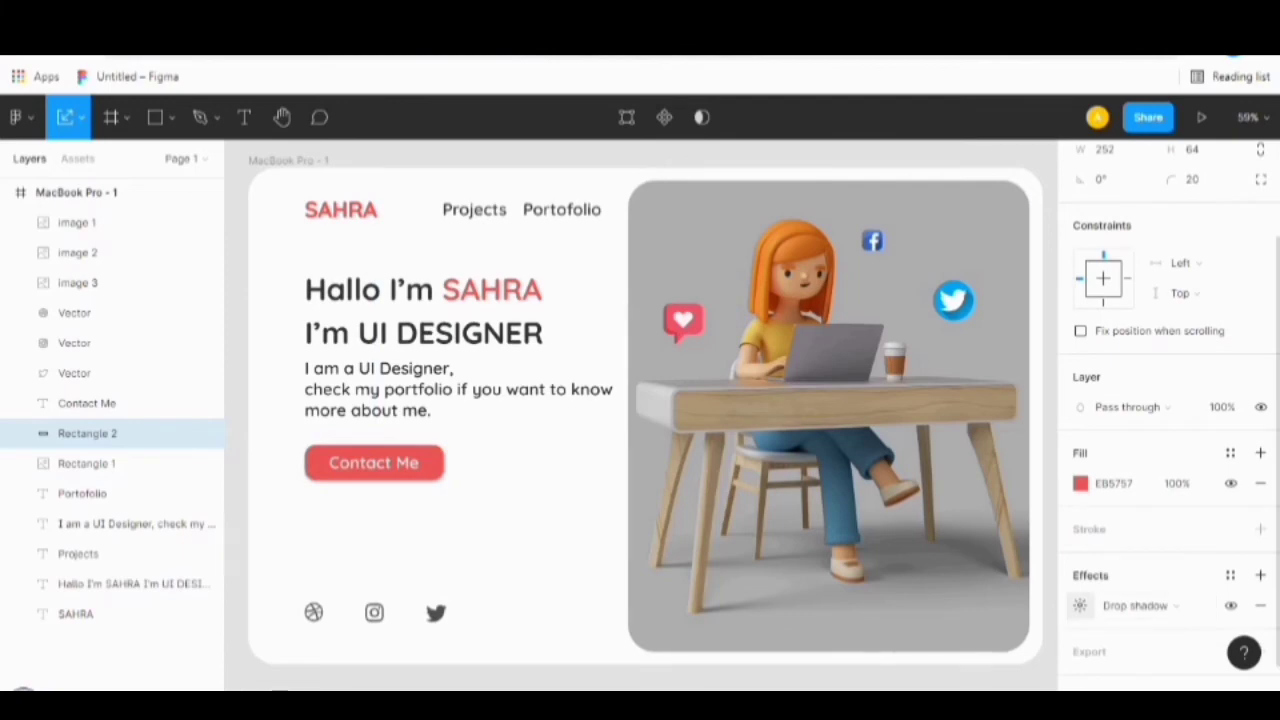
{"action": "left_click", "coordinate": [1080, 605]}
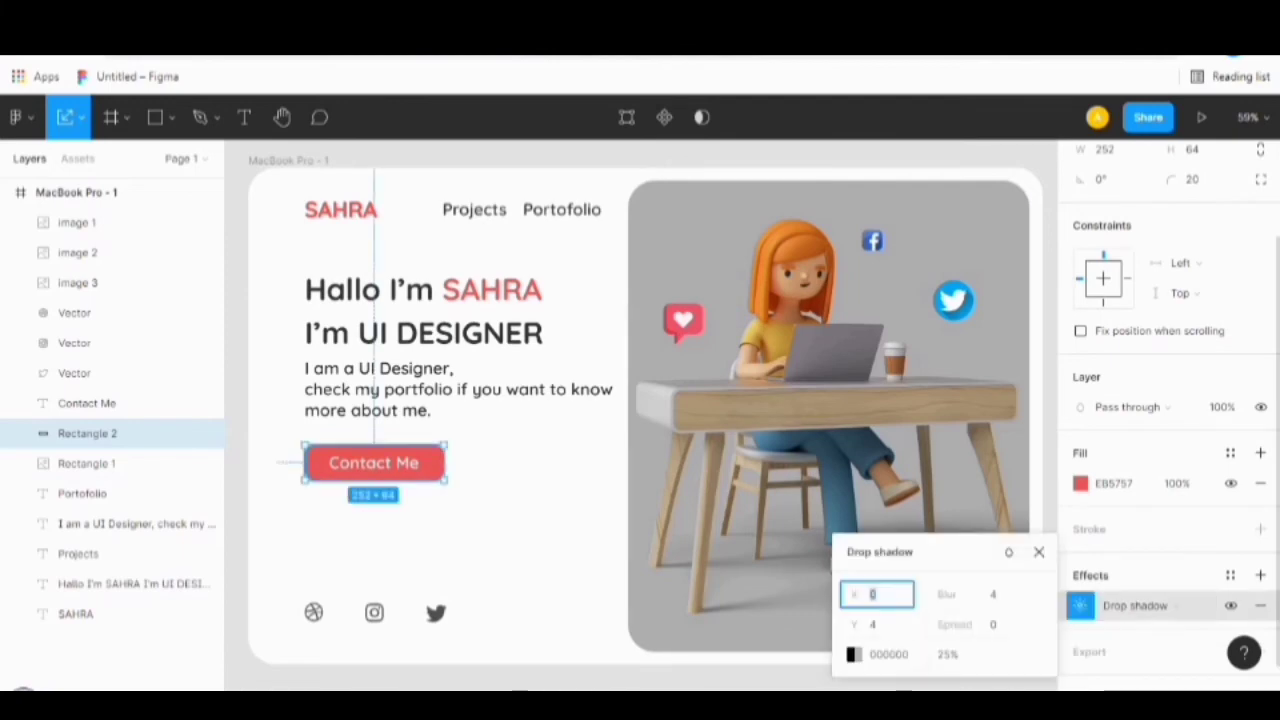
{"action": "key", "text": "Return"}
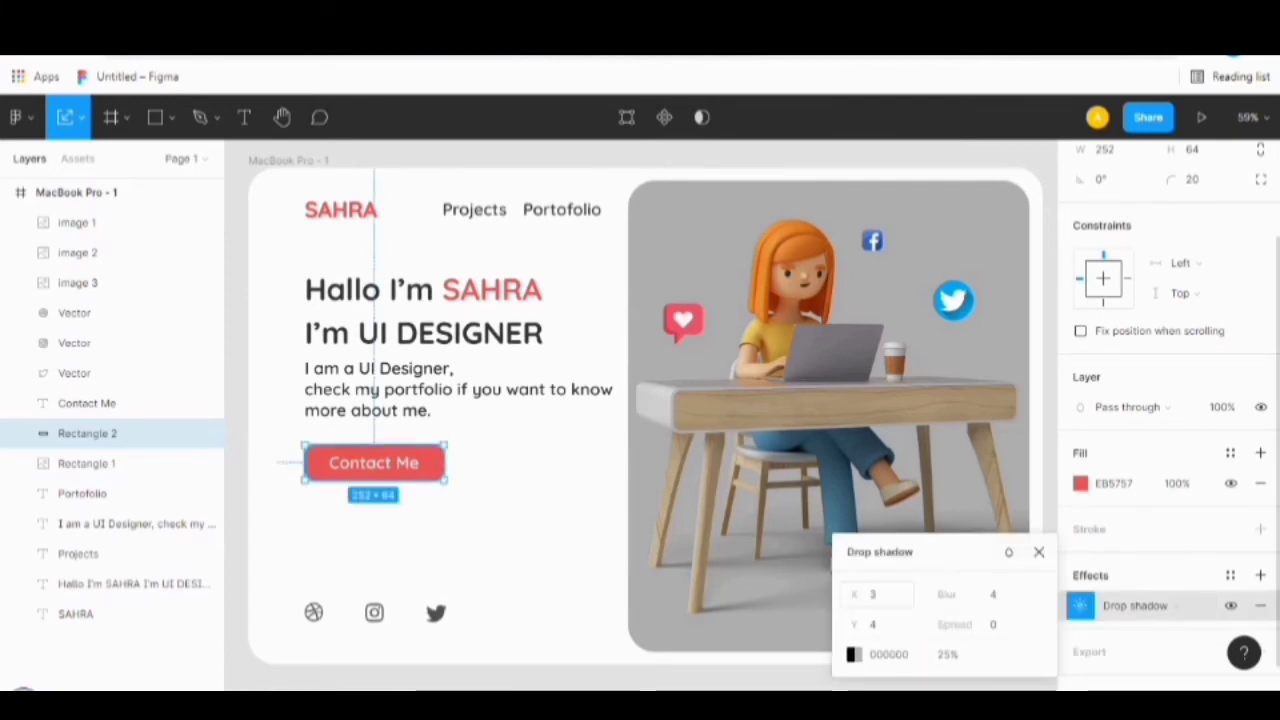
{"action": "left_click", "coordinate": [970, 594]}
{"action": "key", "text": "Return"}
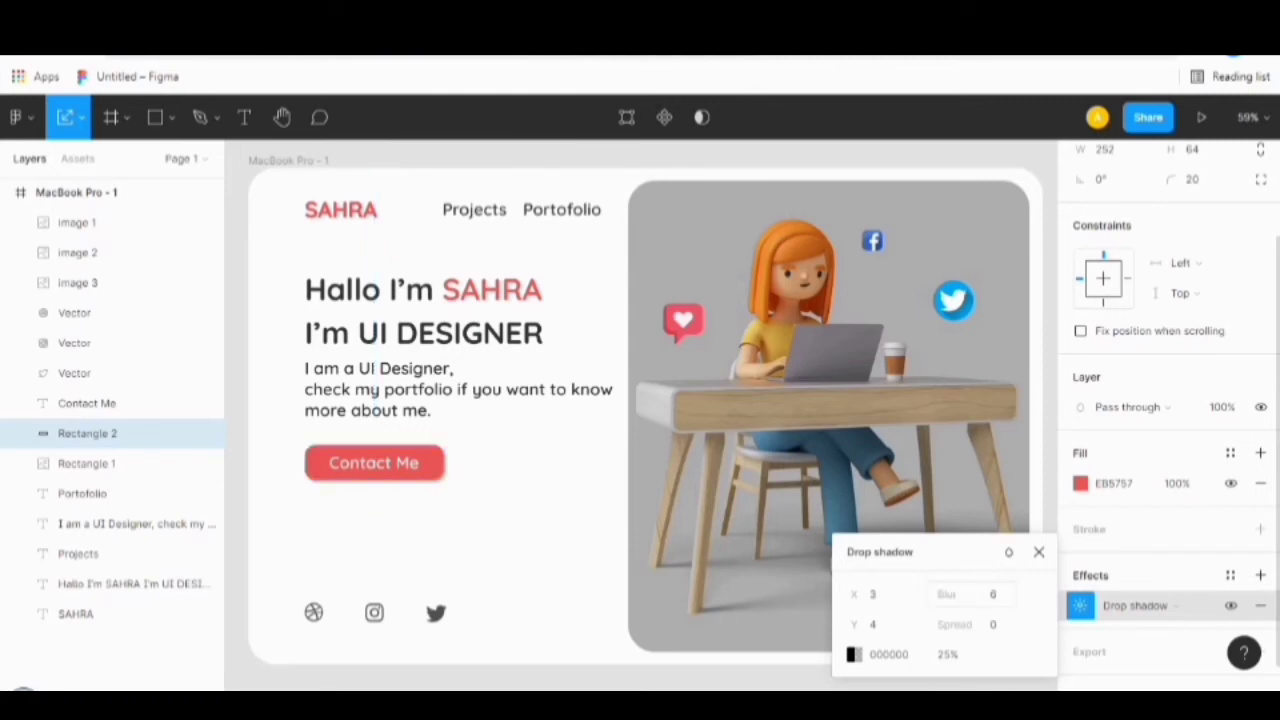
Try a Y offset of 6 for the button's drop shadow and set it back to 4.
{"action": "left_click", "coordinate": [875, 625]}
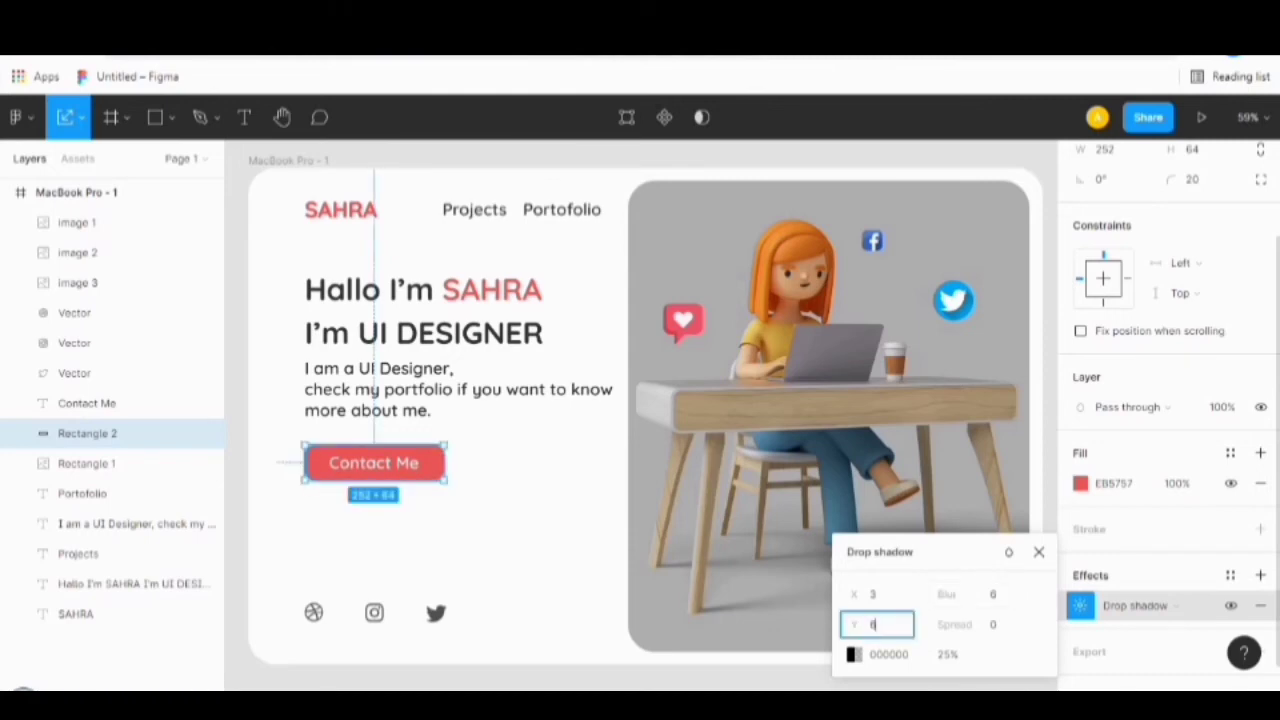
{"action": "key", "text": "Return"}
{"action": "left_click", "coordinate": [875, 625]}
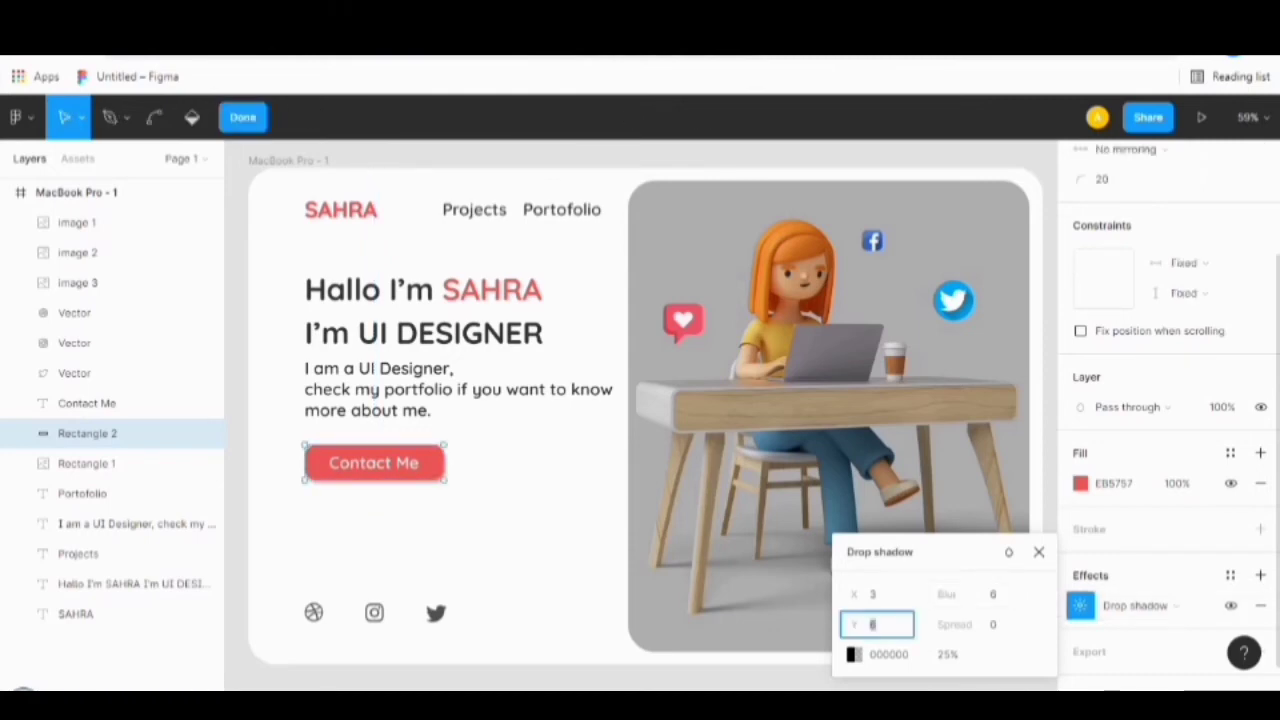
{"action": "type", "text": "4"}
{"action": "key", "text": "Return"}
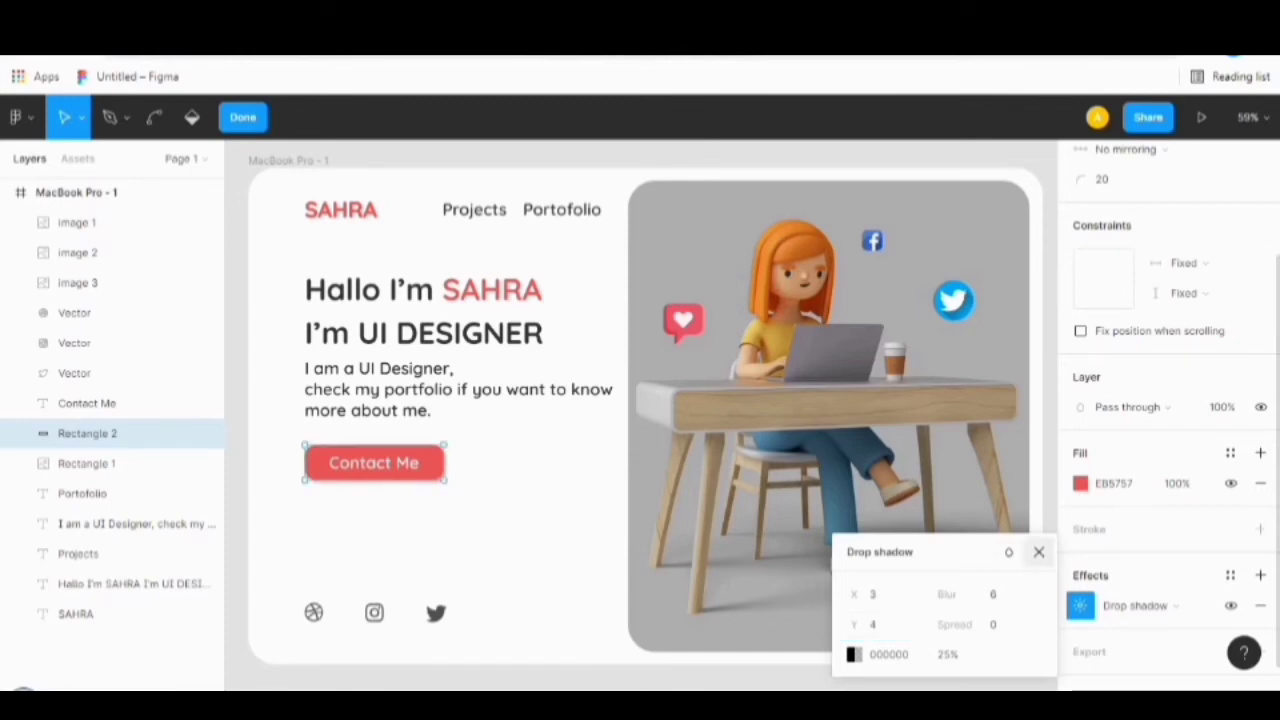
{"action": "left_click", "coordinate": [1038, 552]}
{"action": "key", "text": "Escape"}
{"action": "key", "text": "Escape"}
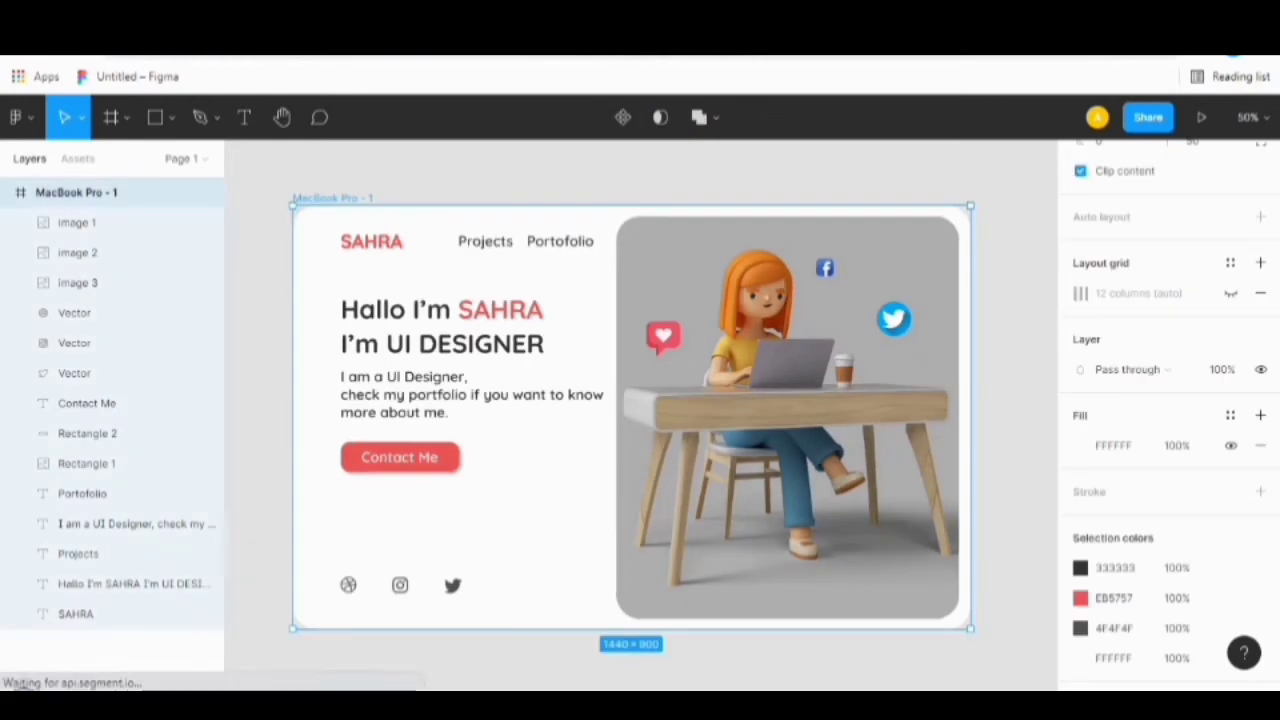
Change the MacBook Pro frame's fill from solid to a linear gradient.
{"action": "key", "text": "Escape"}
{"action": "left_click", "coordinate": [100, 192]}
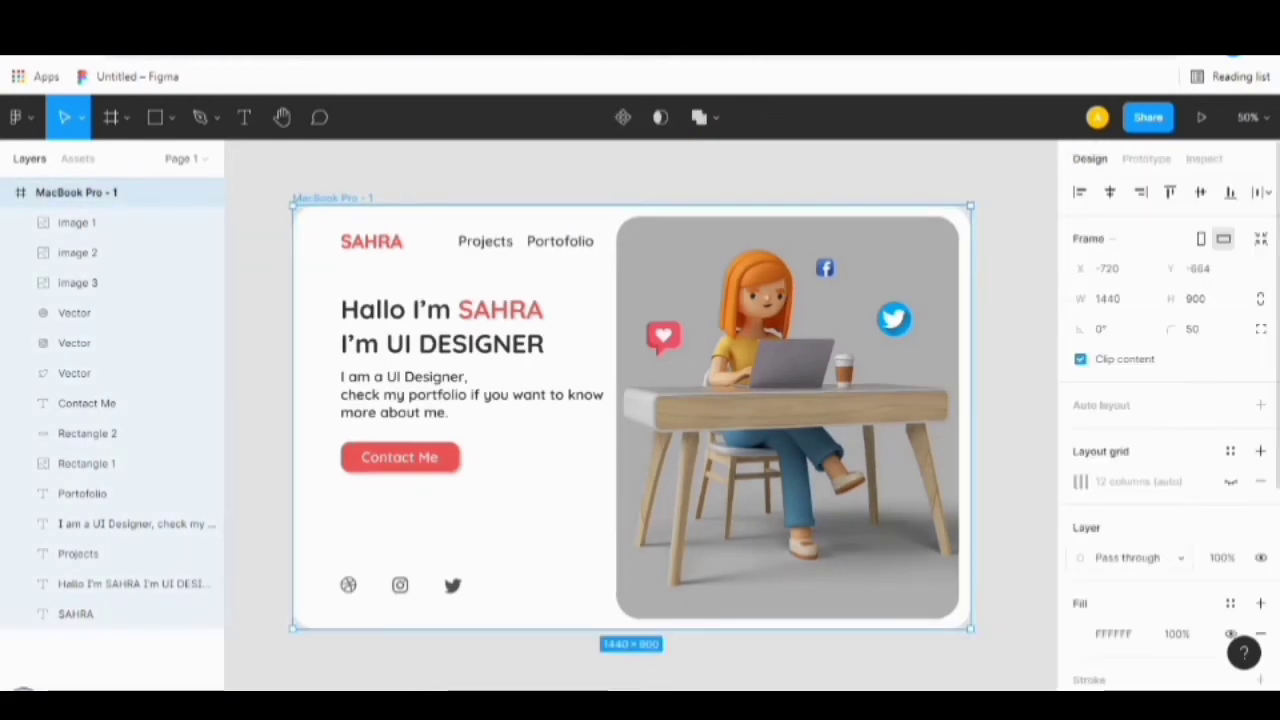
{"action": "scroll", "coordinate": [1165, 400], "scroll_direction": "down", "scroll_amount": 3}
{"action": "left_click", "coordinate": [1080, 446]}
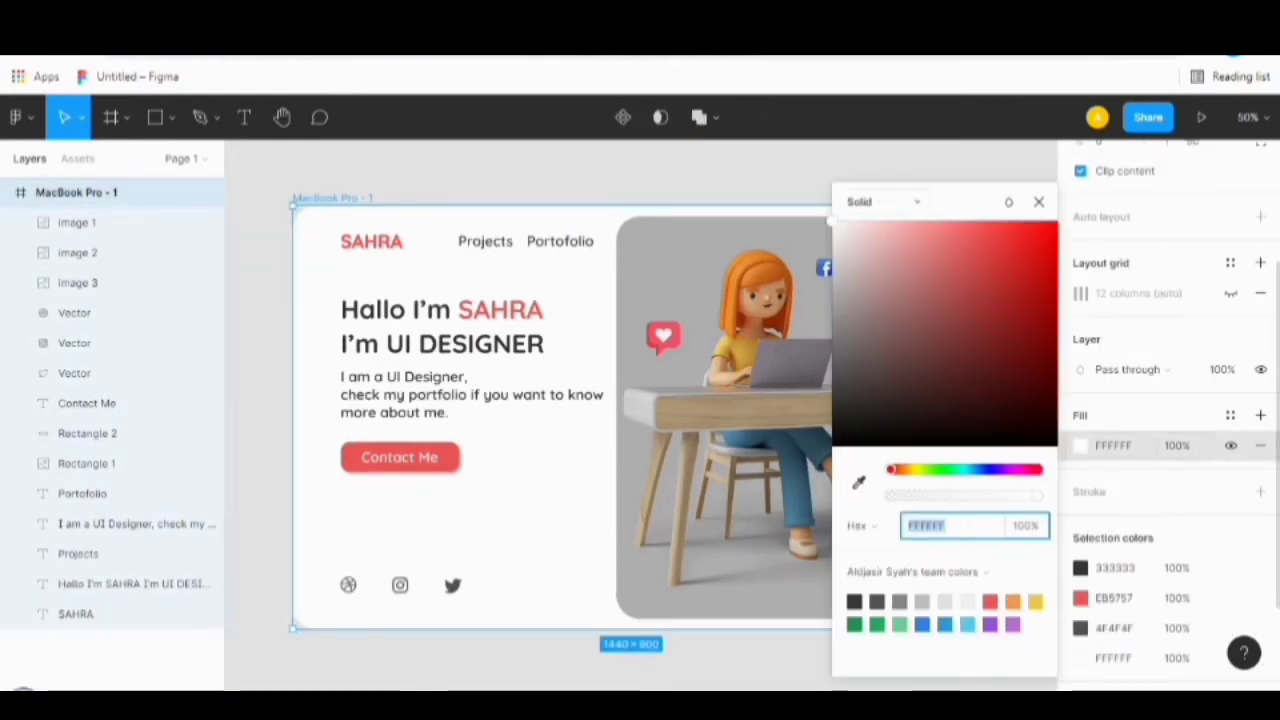
{"action": "left_click", "coordinate": [883, 201]}
{"action": "left_click", "coordinate": [886, 224]}
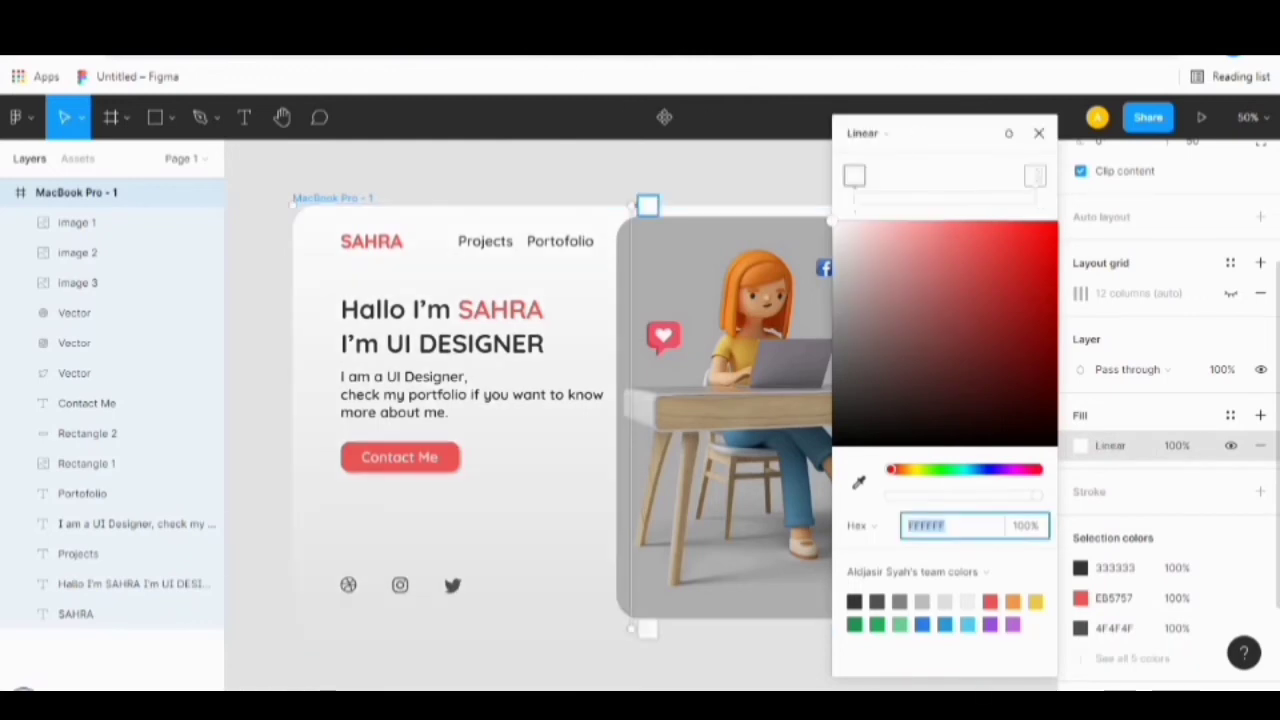
Angle the frame's gradient diagonally, from above the SAHRA logo to the frame's lower right corner.
{"action": "left_click_drag", "start_coordinate": [940, 134], "coordinate": [1093, 158]}
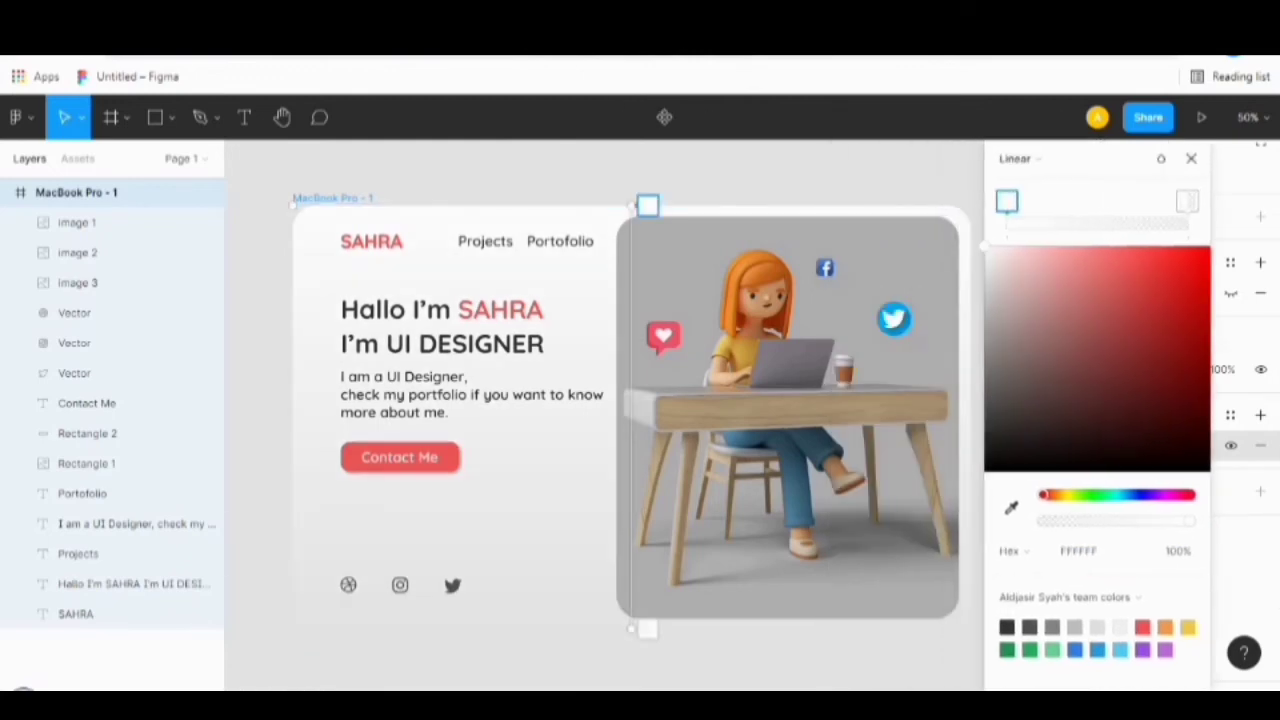
{"action": "left_click_drag", "start_coordinate": [647, 205], "coordinate": [423, 173]}
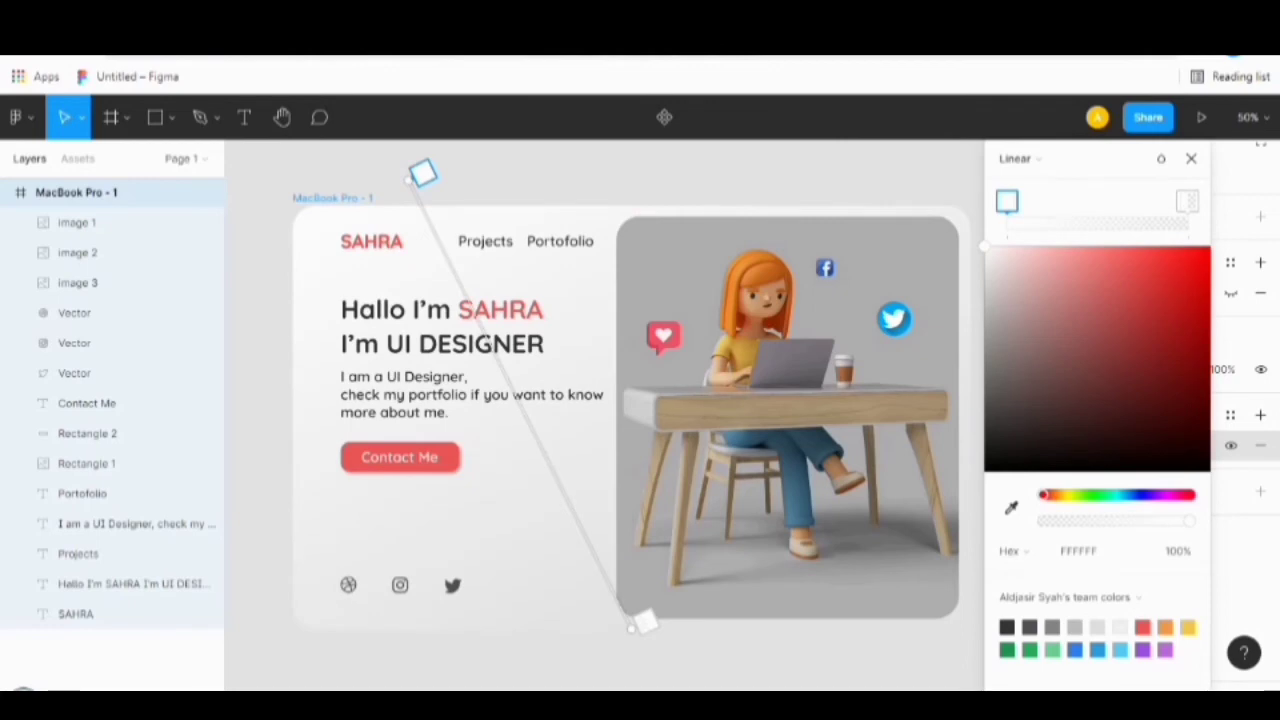
{"action": "left_click_drag", "start_coordinate": [633, 626], "coordinate": [968, 624]}
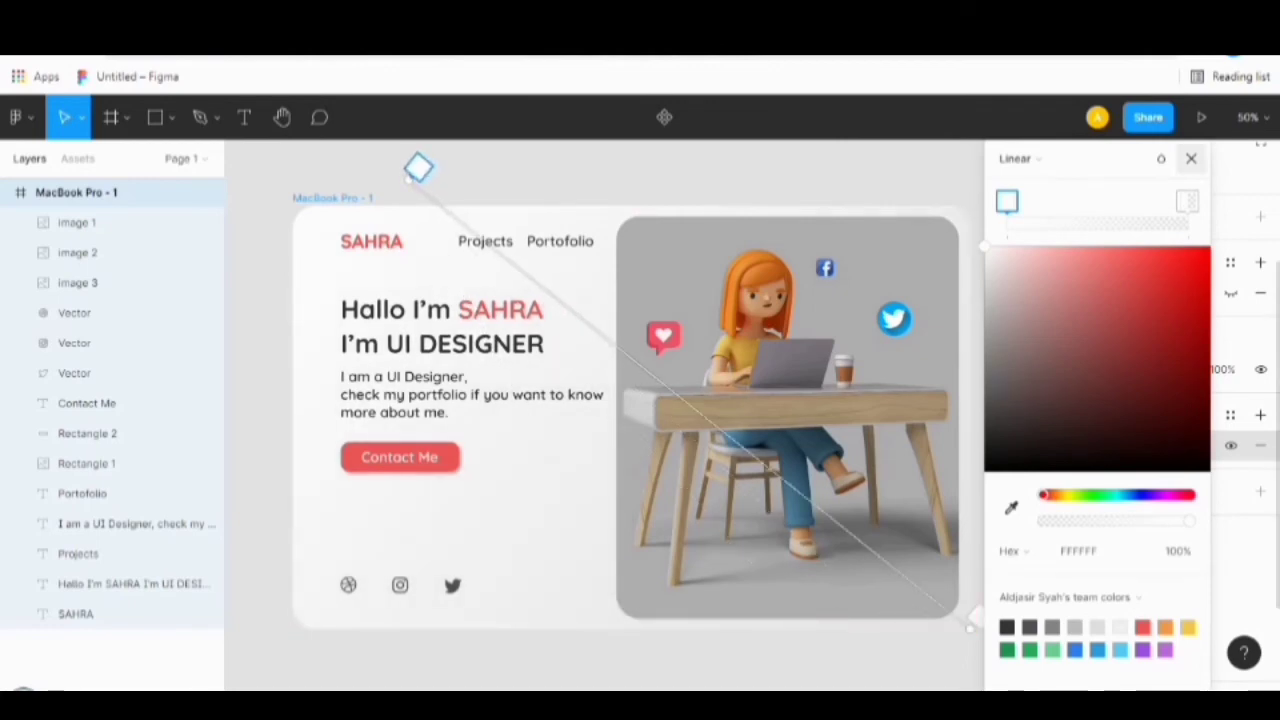
Try red EB5757 on the gradient's end stop and replace it with grey AEAEAE sampled from the character picture's background.
{"action": "left_click", "coordinate": [970, 620]}
{"action": "left_click", "coordinate": [1142, 627]}
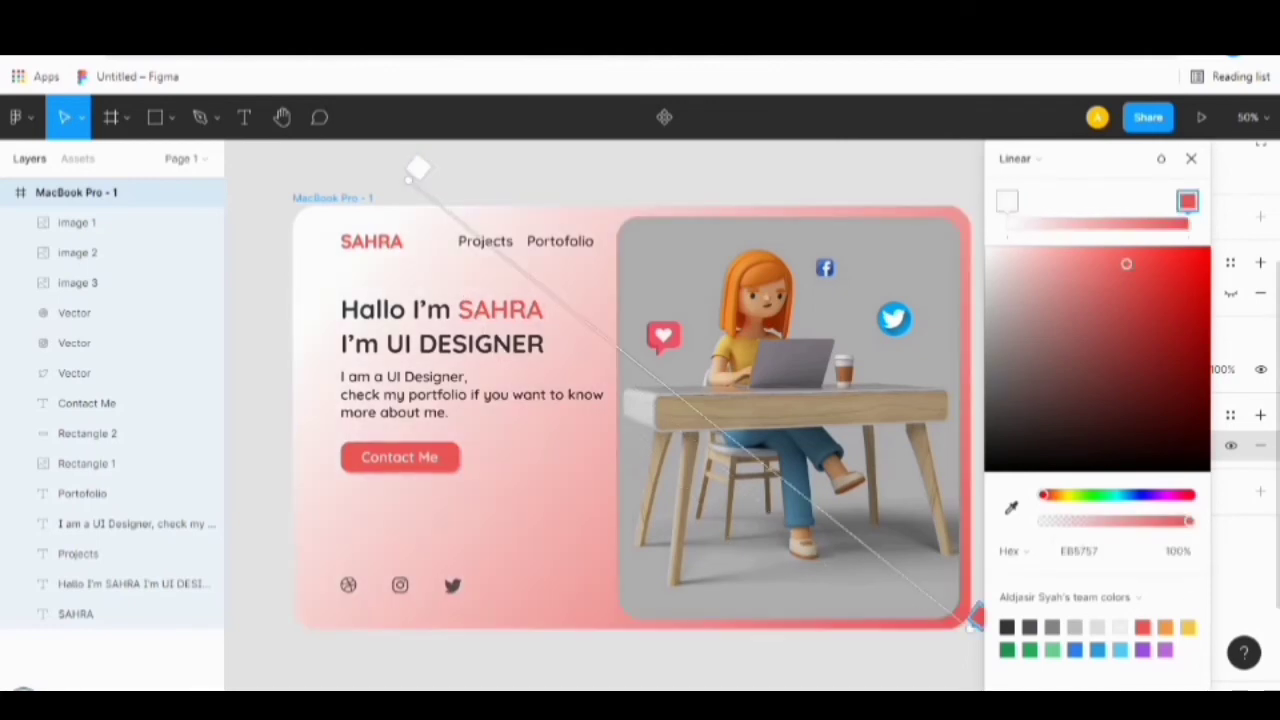
{"action": "left_click", "coordinate": [1011, 508]}
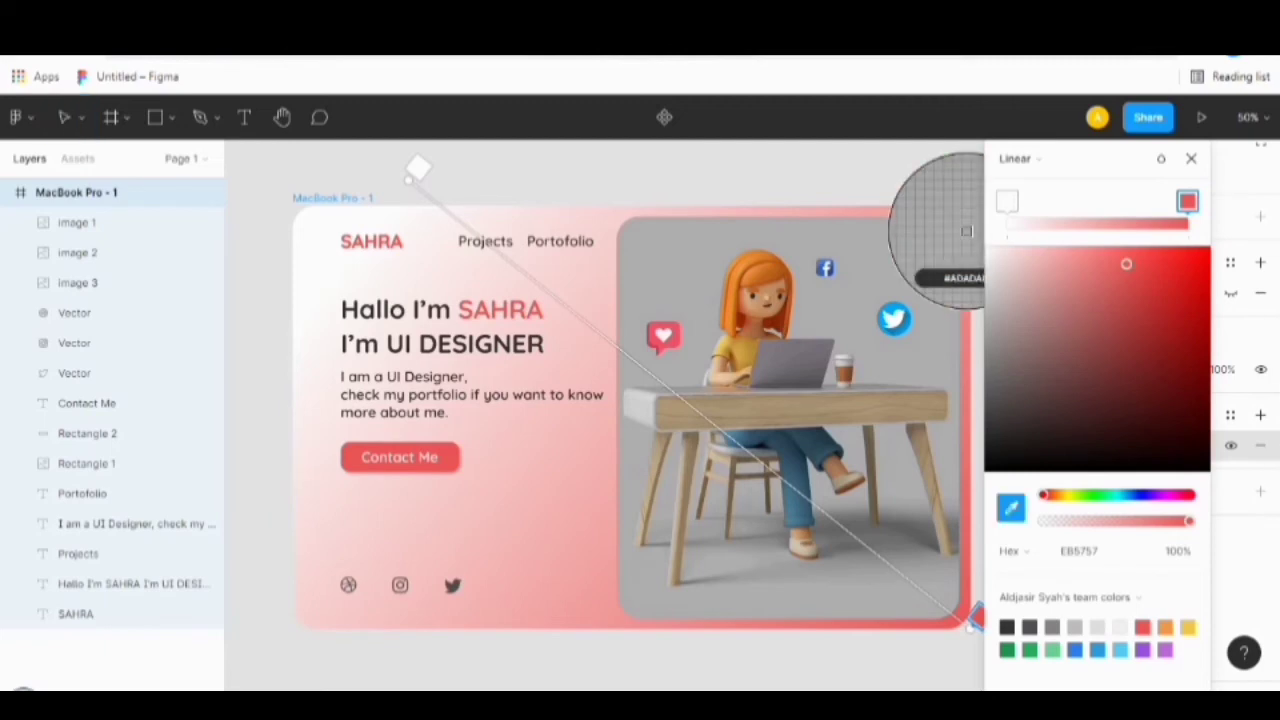
{"action": "left_click", "coordinate": [966, 231]}
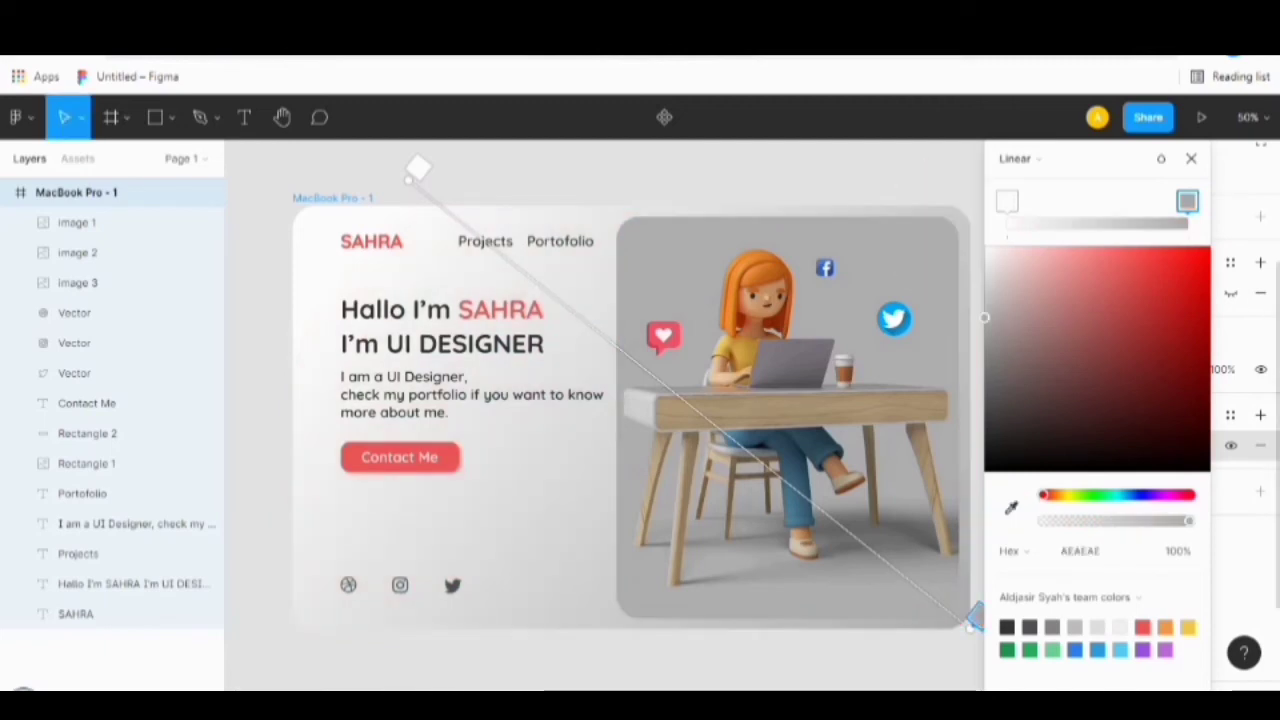
Slide the gradient's white stop along the diagonal to near the middle of the frame.
{"action": "left_click", "coordinate": [420, 170]}
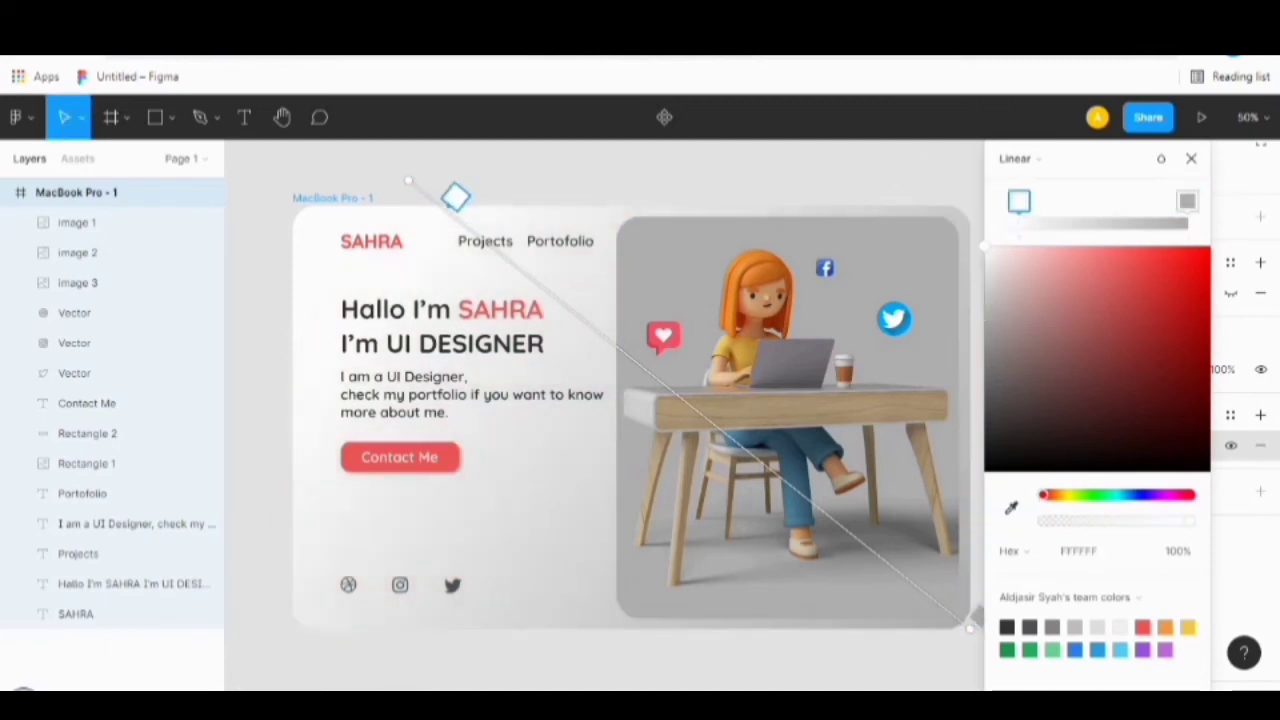
{"action": "left_click_drag", "start_coordinate": [455, 197], "coordinate": [672, 370]}
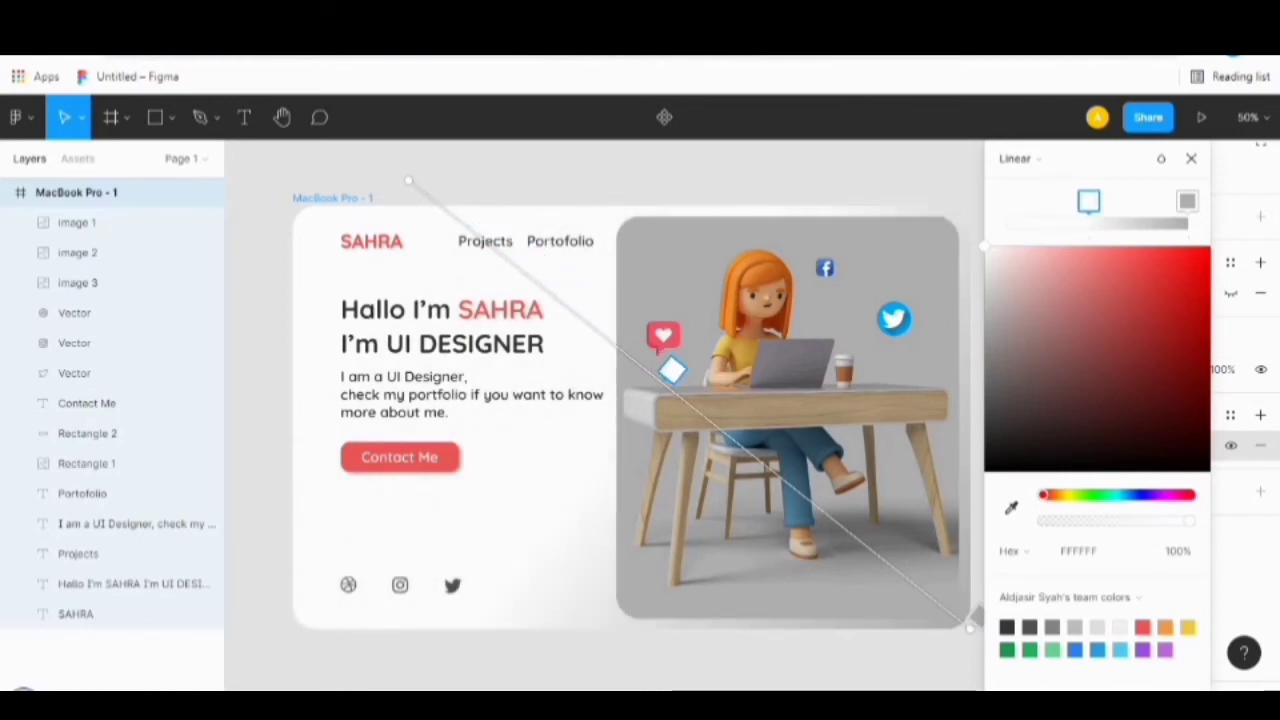
{"action": "key", "text": "Escape"}
{"action": "key", "text": "Escape"}
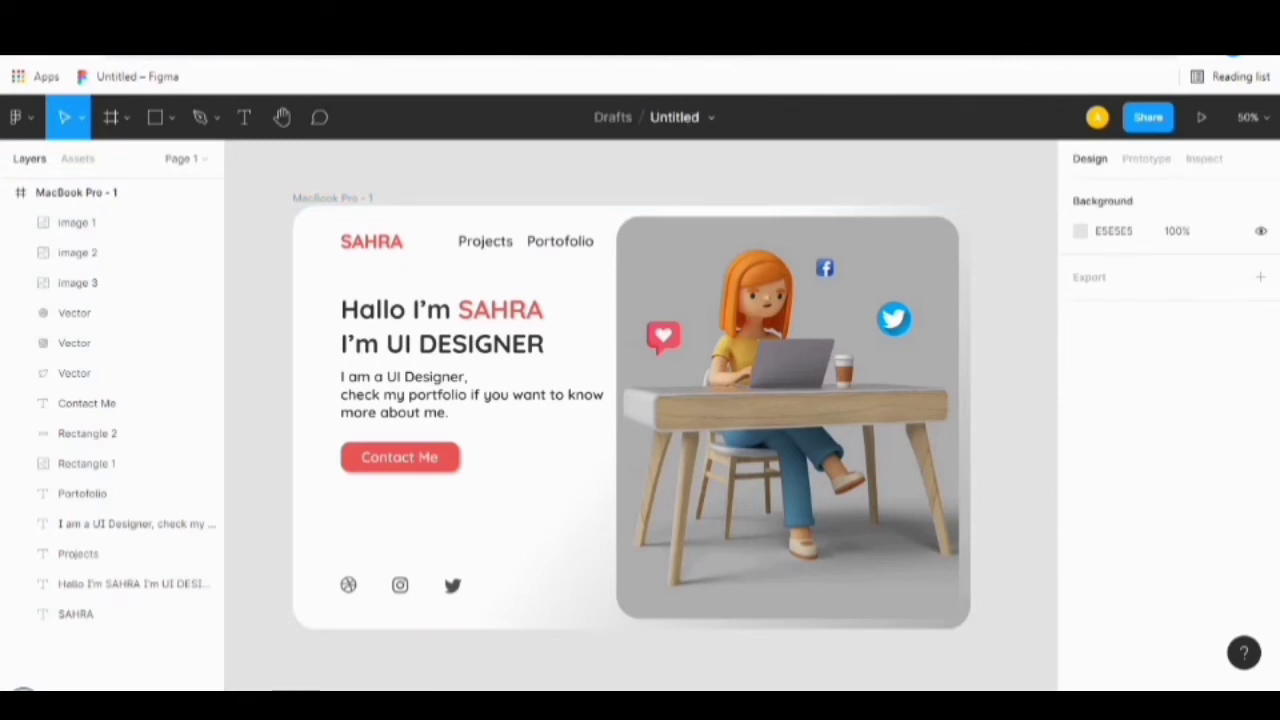
Add a white FFFFFF stroke to the rounded character image rectangle.
{"action": "left_click", "coordinate": [87, 463]}
{"action": "scroll", "coordinate": [1165, 400], "scroll_direction": "down", "scroll_amount": 2}
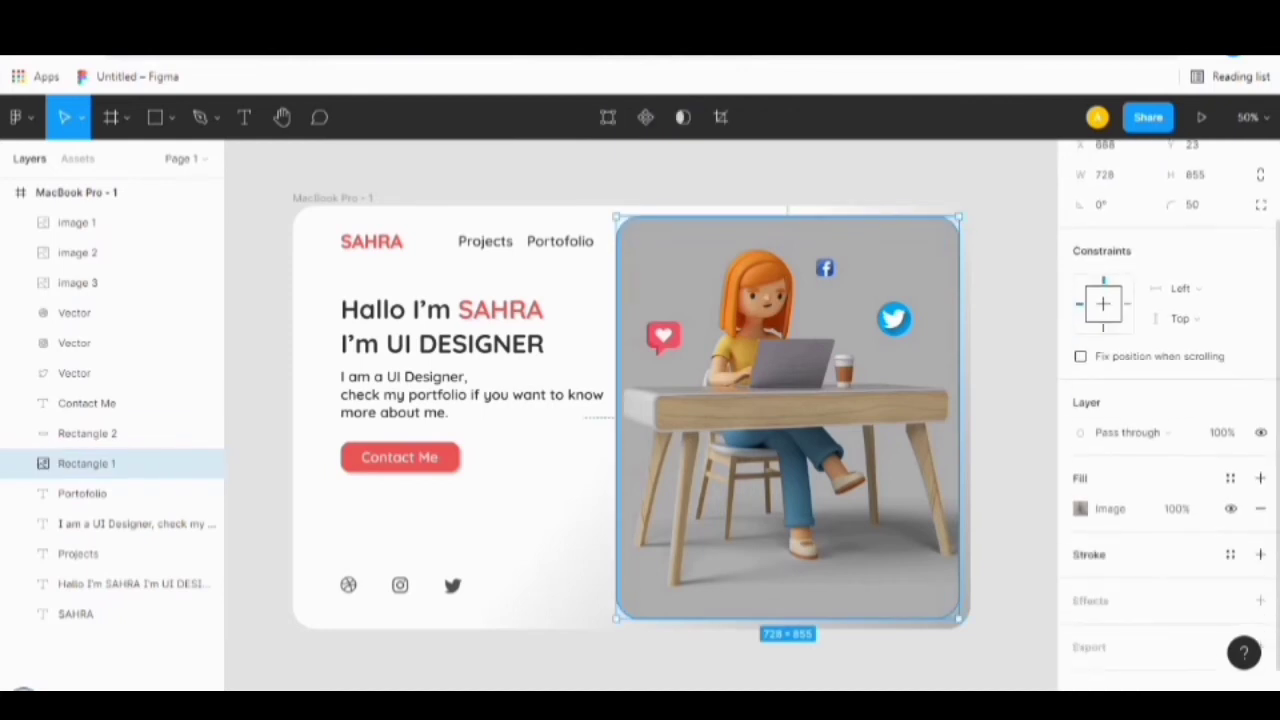
{"action": "left_click", "coordinate": [1260, 554]}
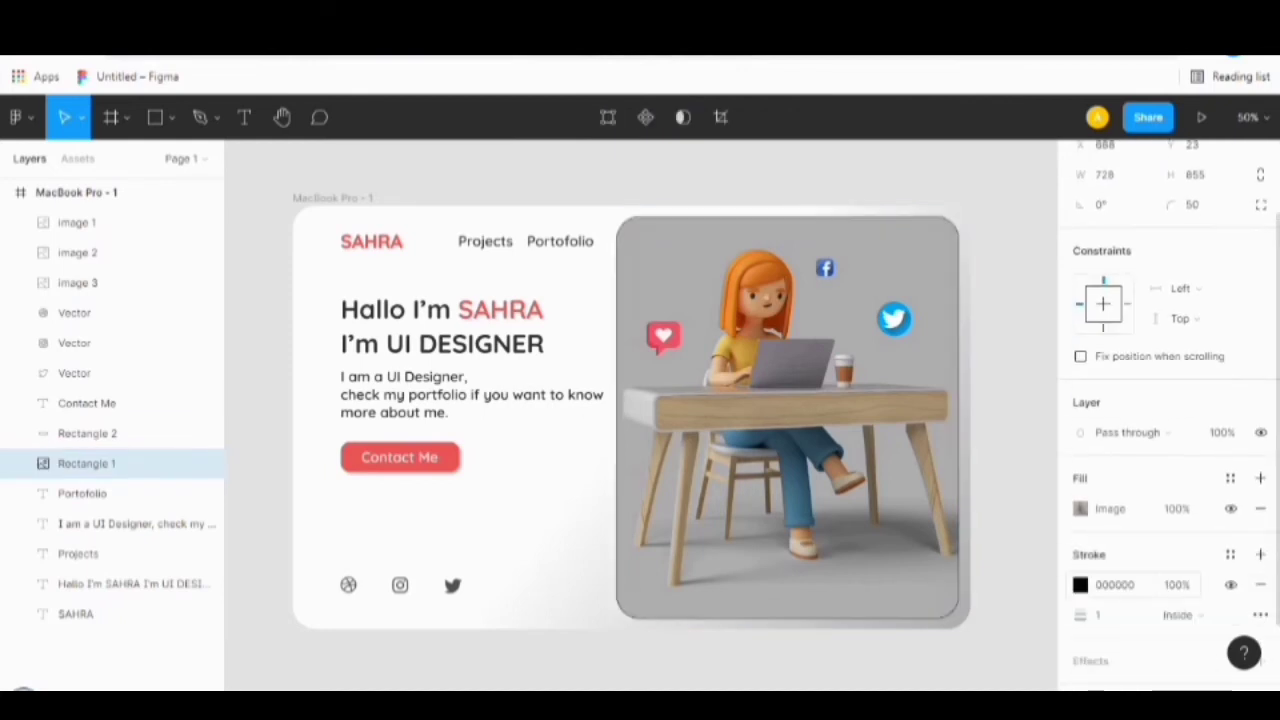
{"action": "left_click", "coordinate": [1080, 585]}
{"action": "left_click_drag", "start_coordinate": [833, 446], "coordinate": [832, 221]}
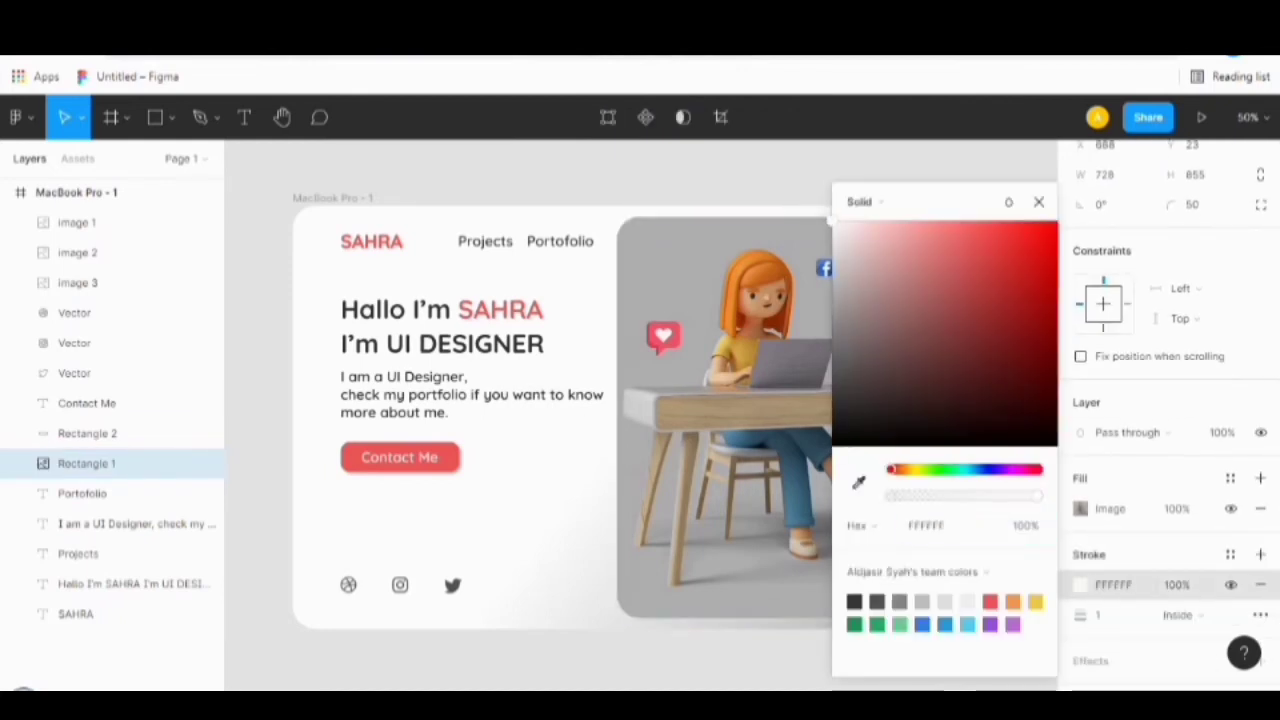
{"action": "left_click_drag", "start_coordinate": [930, 202], "coordinate": [1073, 178]}
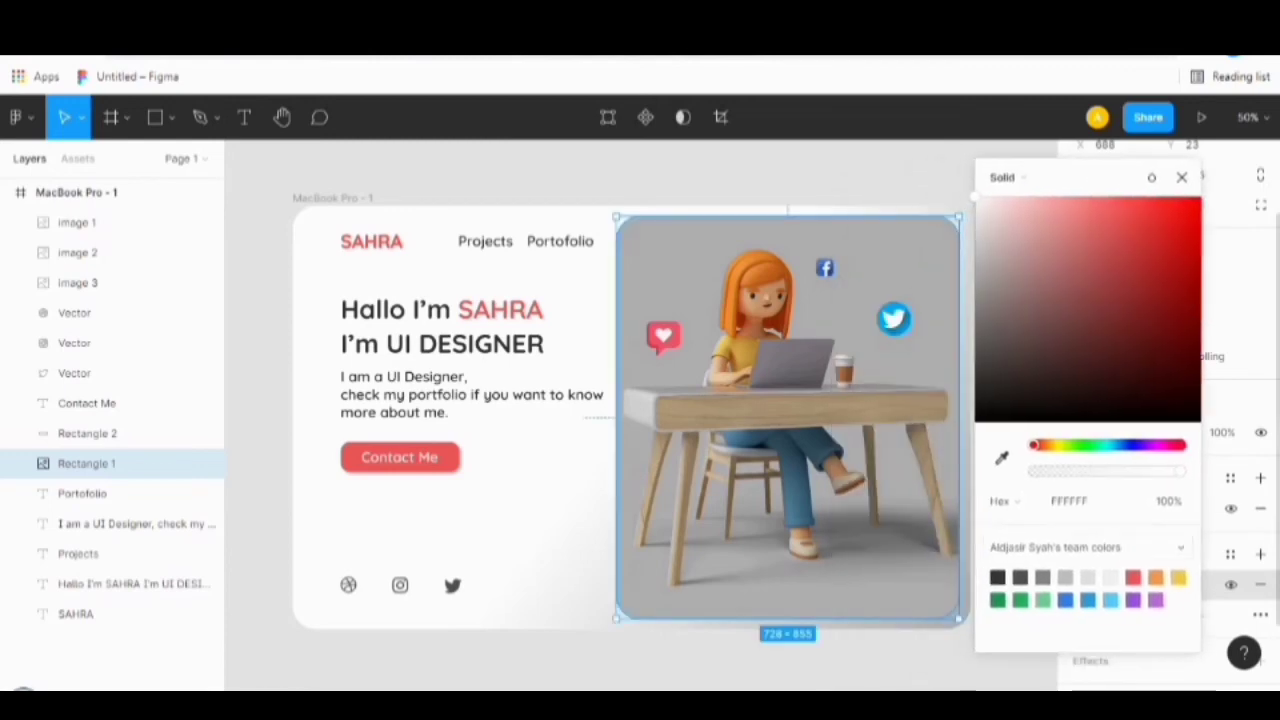
Try a red EB5757 stroke on the rounded character image, with its width set to 2 and then 4.
{"action": "left_click", "coordinate": [1133, 577]}
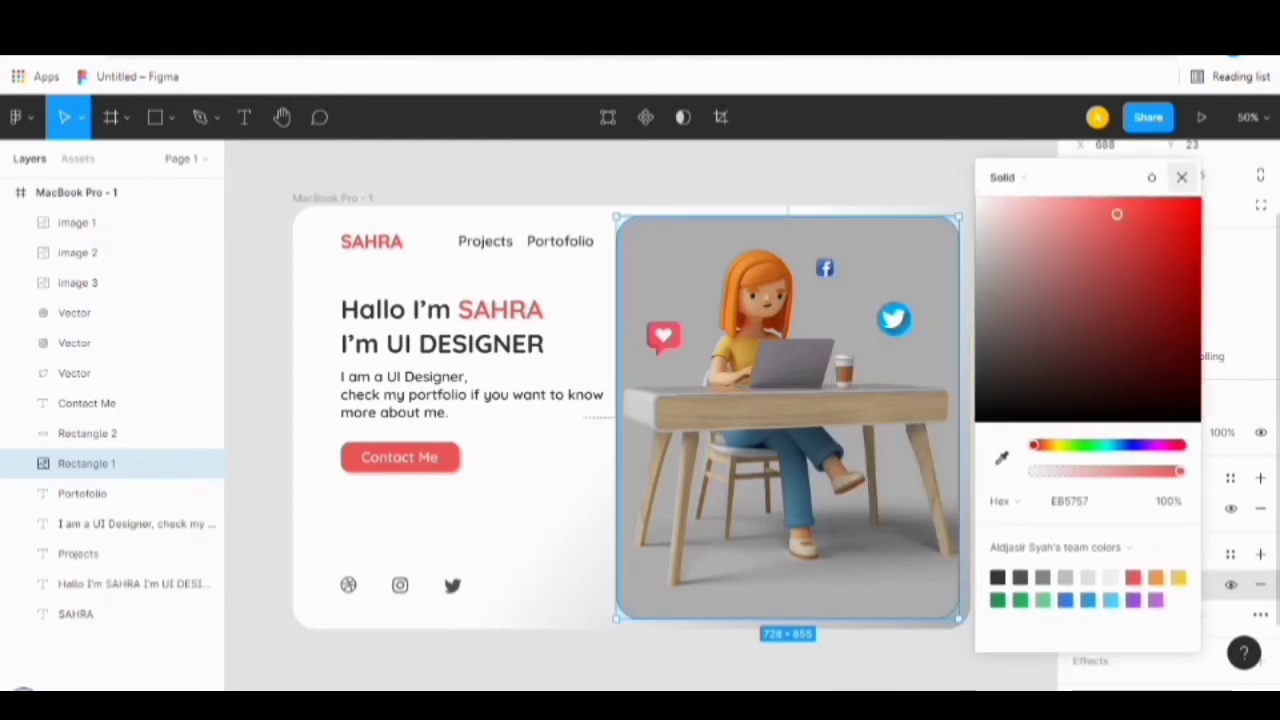
{"action": "key", "text": "Escape"}
{"action": "left_click", "coordinate": [1100, 613]}
{"action": "type", "text": "2"}
{"action": "key", "text": "Return"}
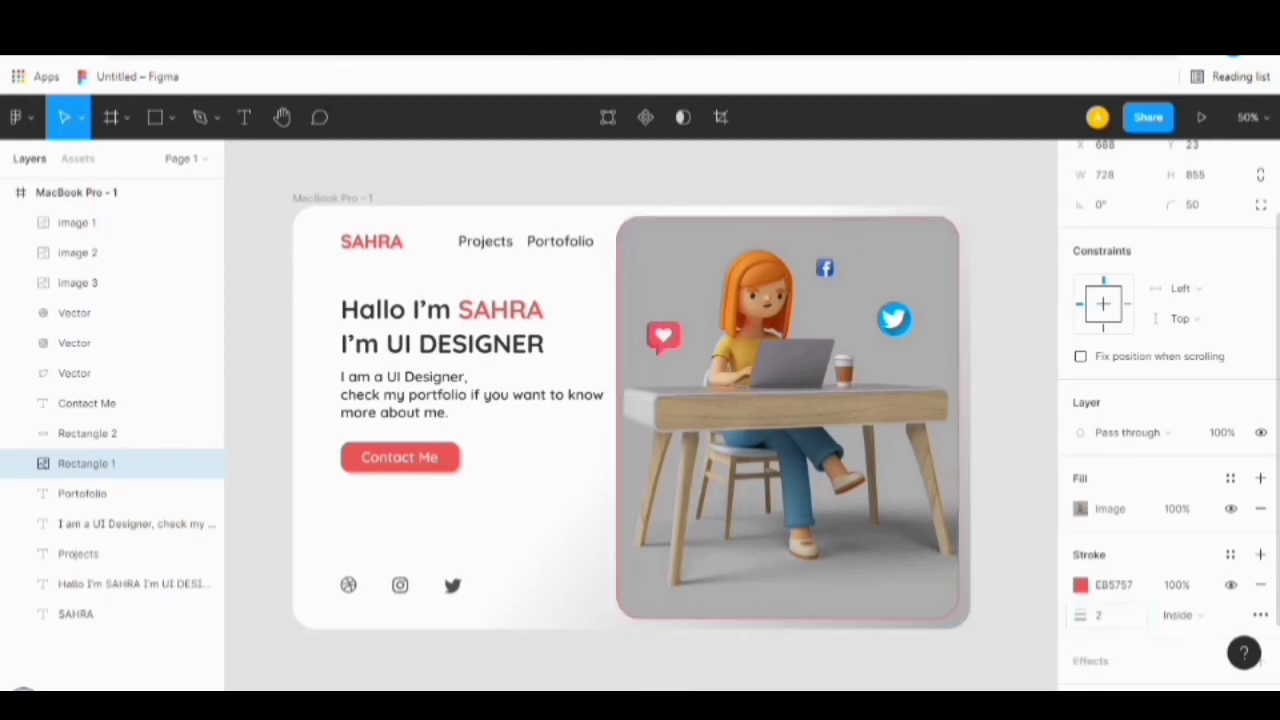
{"action": "left_click", "coordinate": [1100, 615]}
{"action": "type", "text": "4"}
{"action": "key", "text": "Return"}
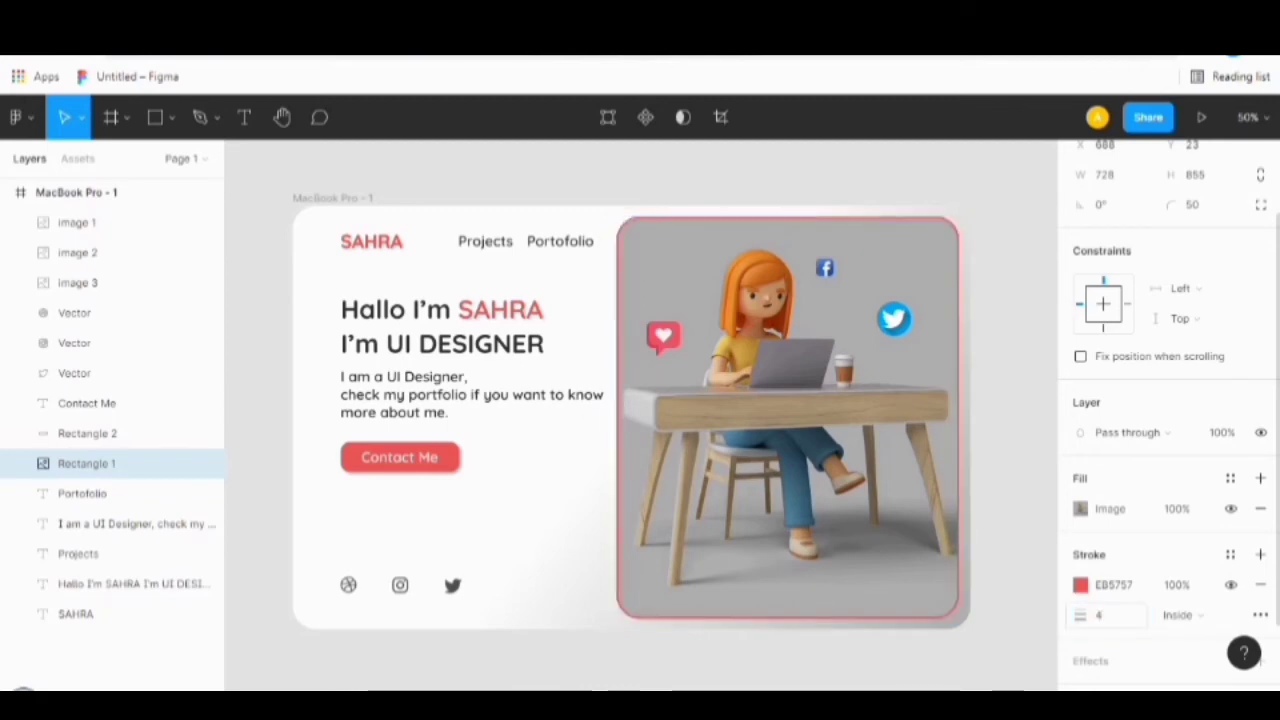
Return the character image's stroke to white FFFFFF and set its width to 6.
{"action": "left_click", "coordinate": [1080, 584]}
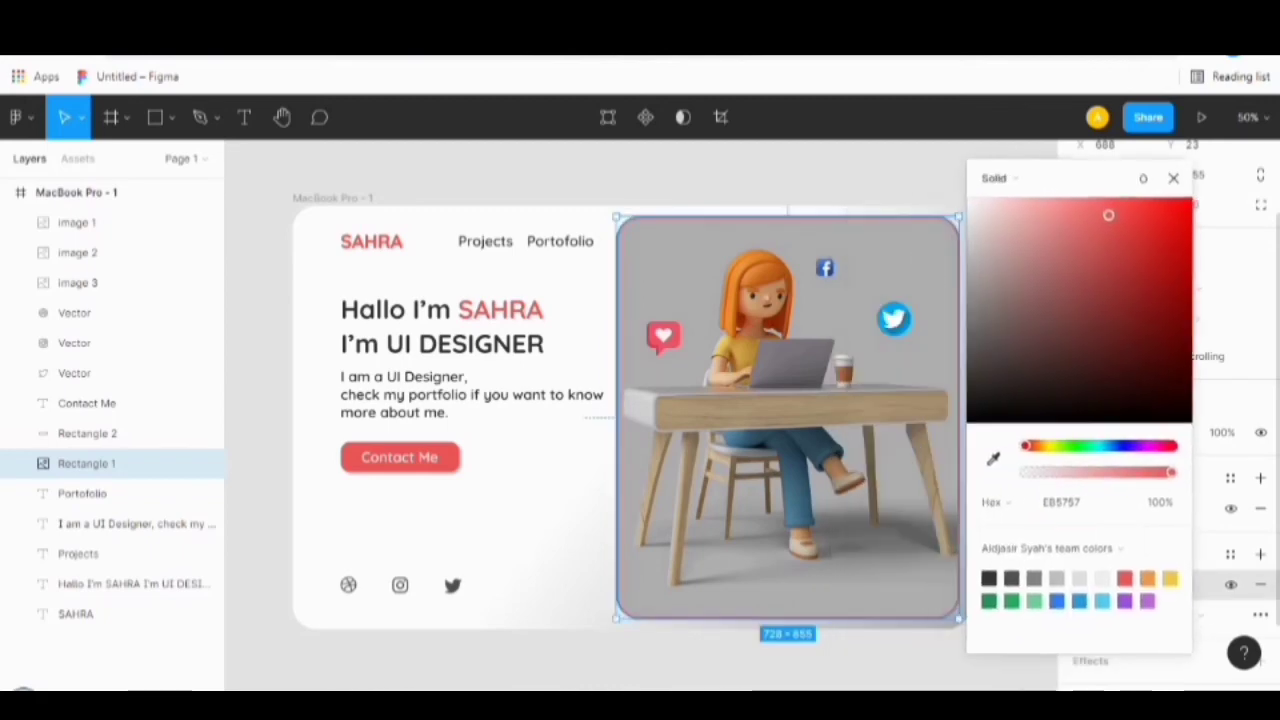
{"action": "mouse_move", "coordinate": [1078, 178]}
{"action": "left_mouse_down"}
{"action": "mouse_move", "coordinate": [1095, 176]}
{"action": "mouse_move", "coordinate": [984, 196]}
{"action": "left_mouse_up"}
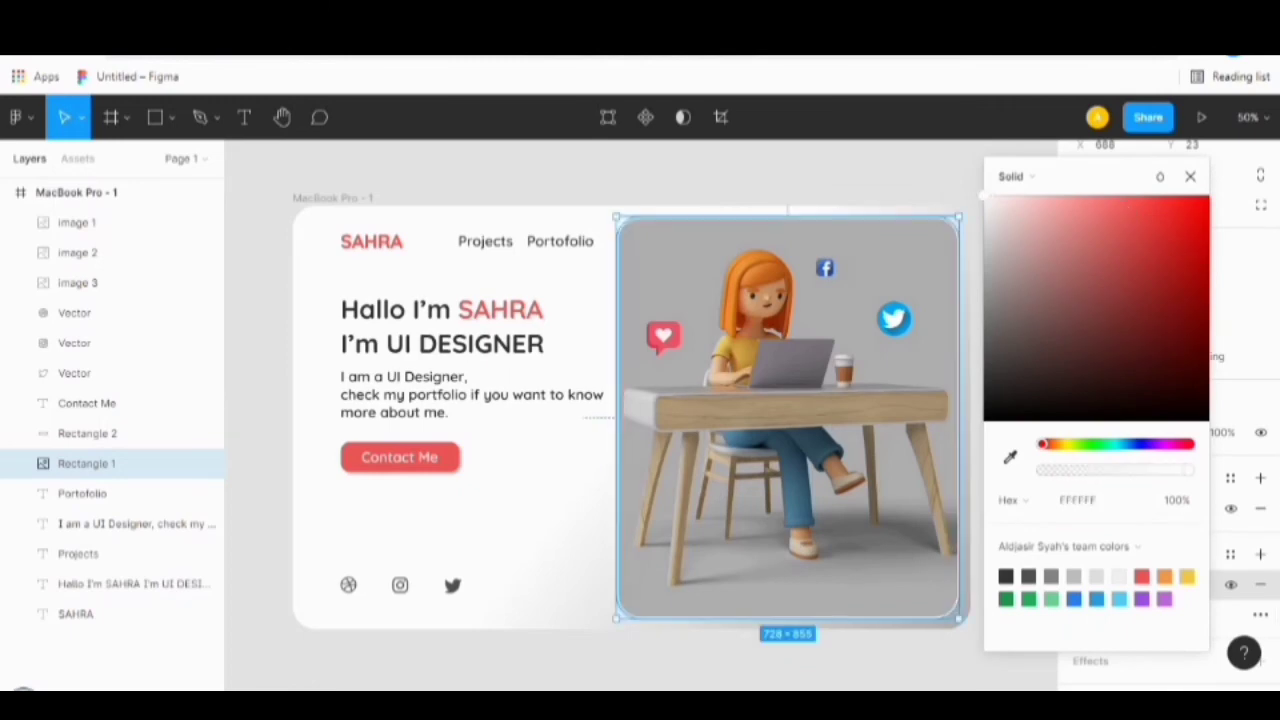
{"action": "left_click", "coordinate": [1190, 176]}
{"action": "key", "text": "Escape"}
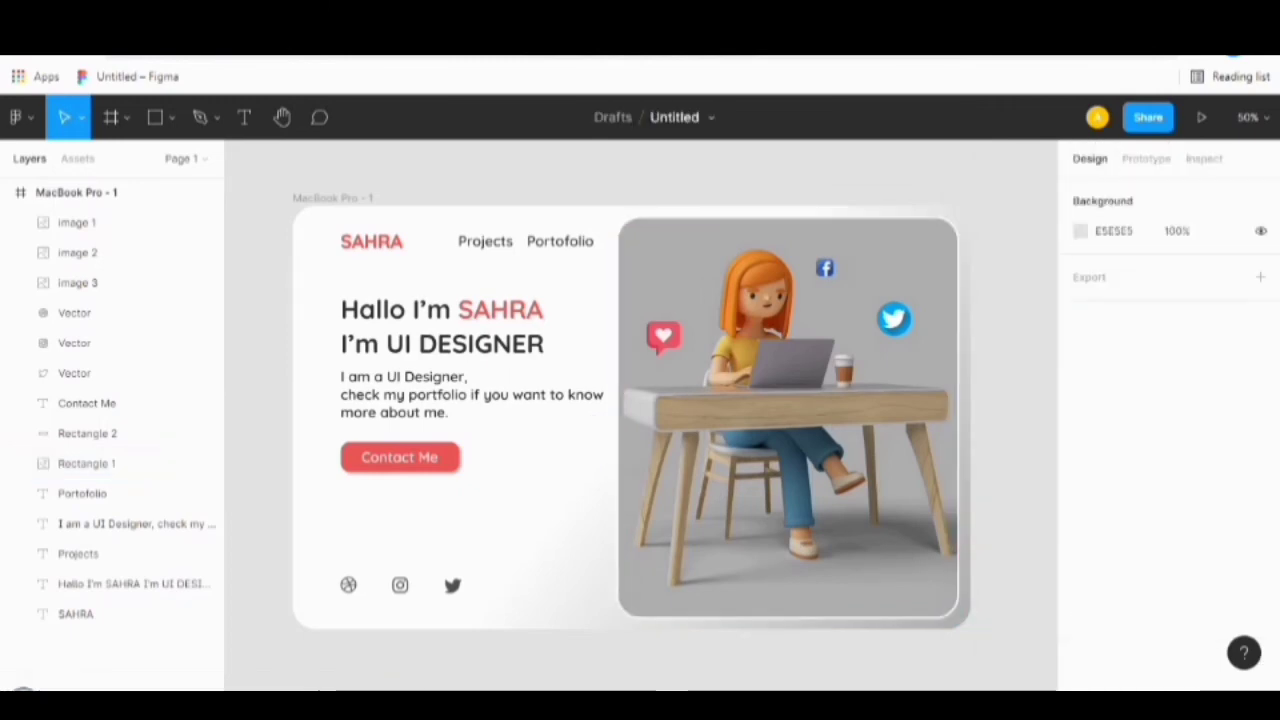
{"action": "left_click", "coordinate": [87, 463]}
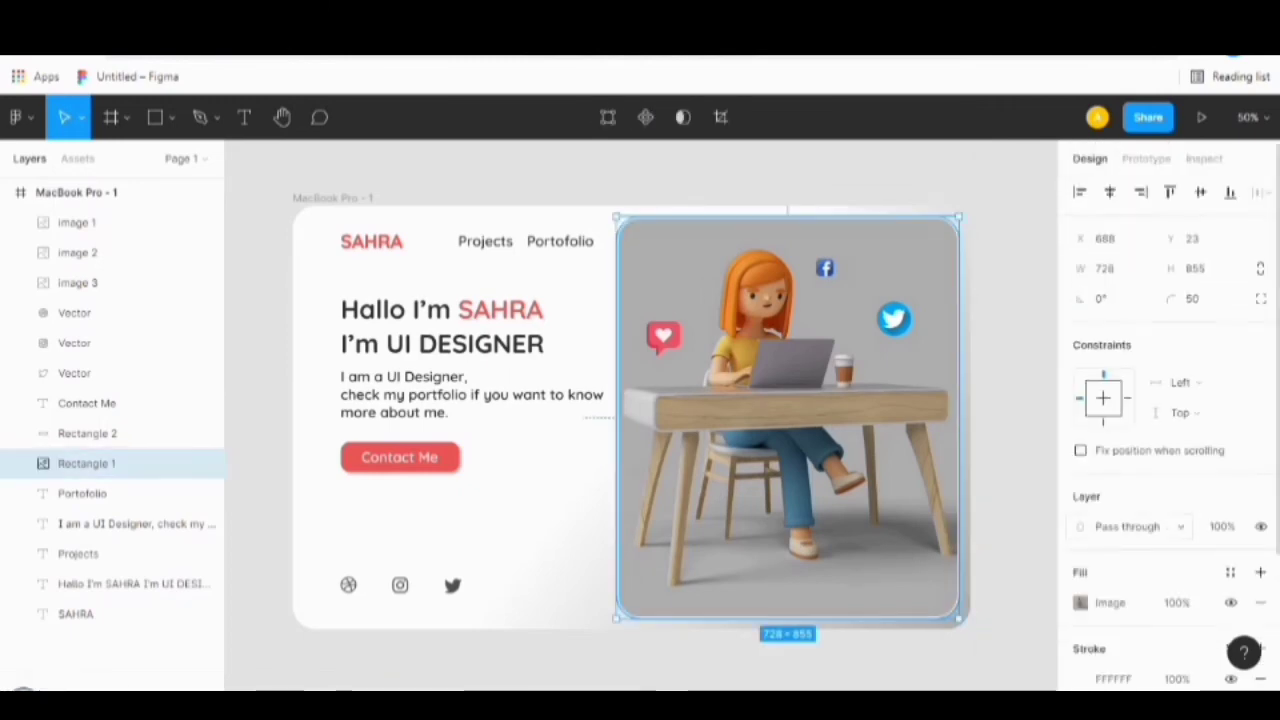
{"action": "left_click", "coordinate": [1100, 530]}
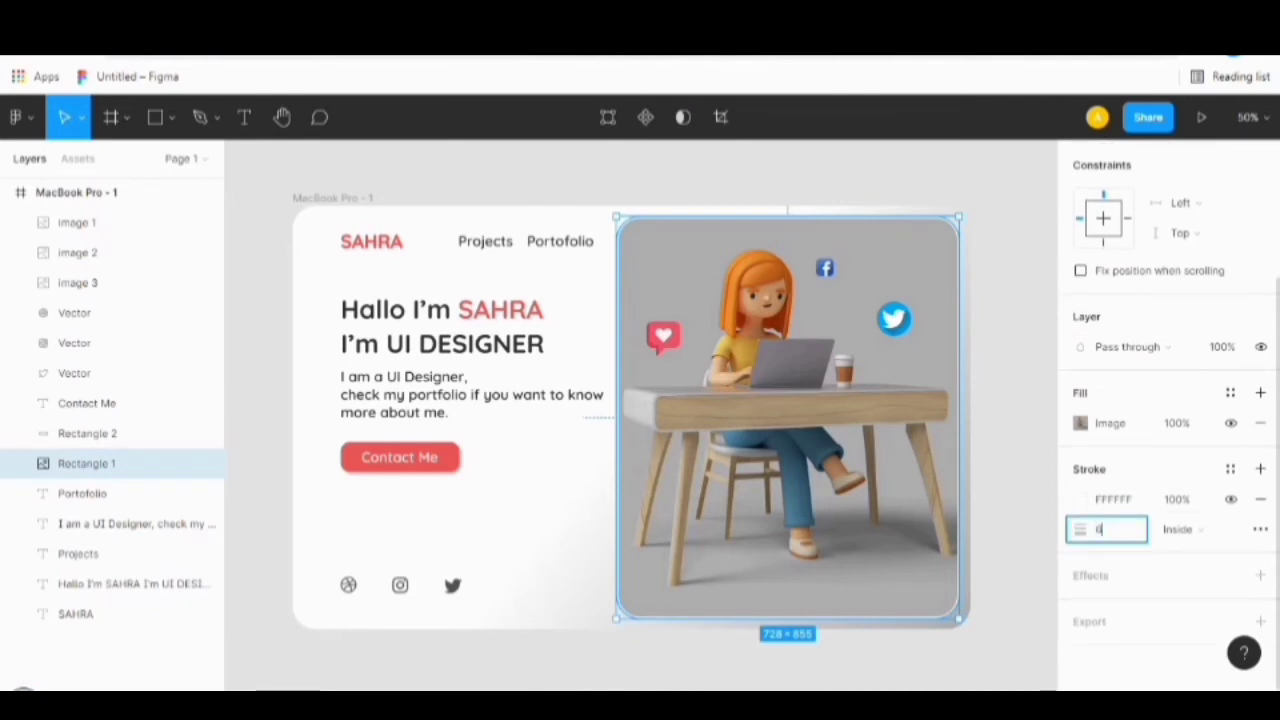
{"action": "key", "text": "Return"}
{"action": "key", "text": "Escape"}
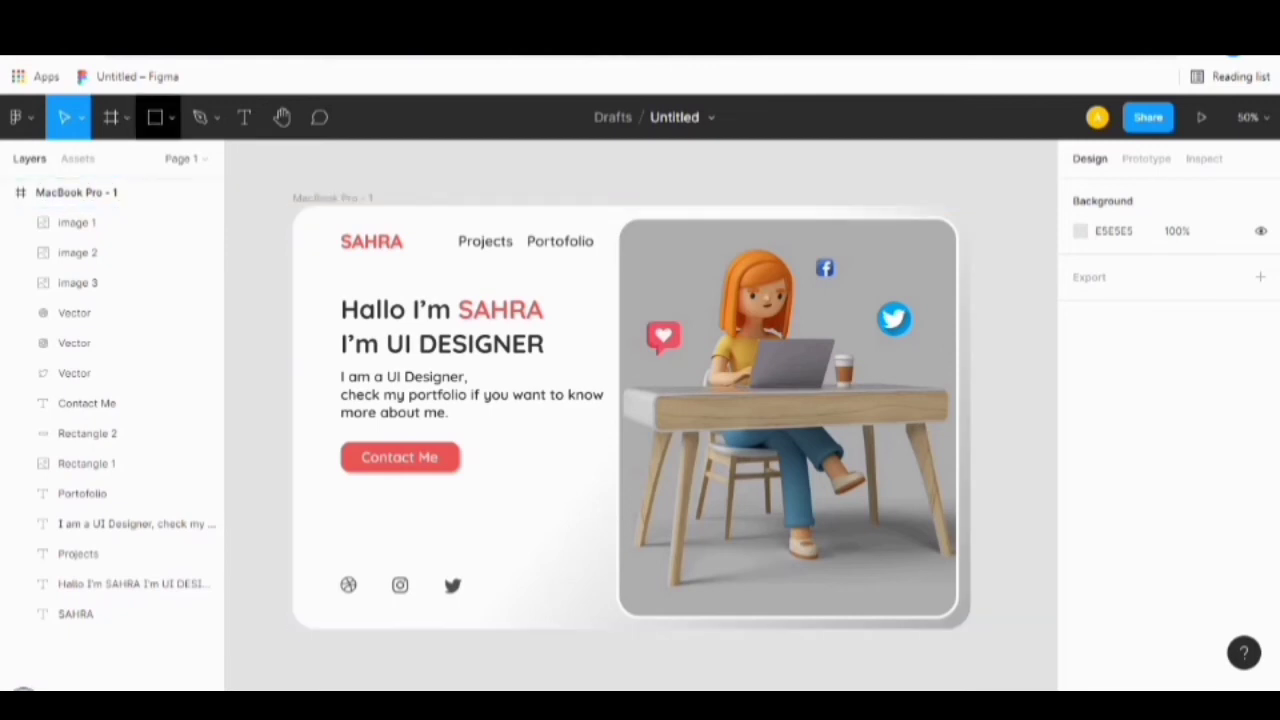
Add a 400 × 300 Dribbble shot frame from the social media presets.
{"action": "key", "text": "f"}
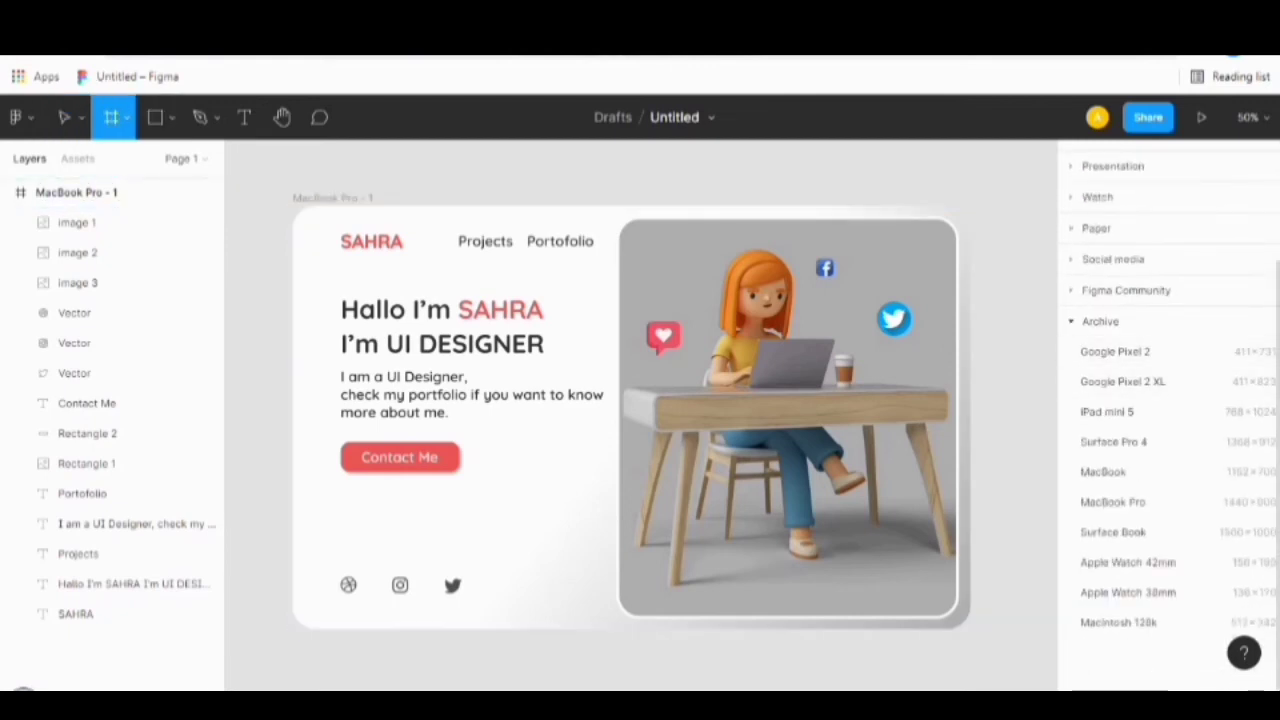
{"action": "left_click", "coordinate": [1096, 378]}
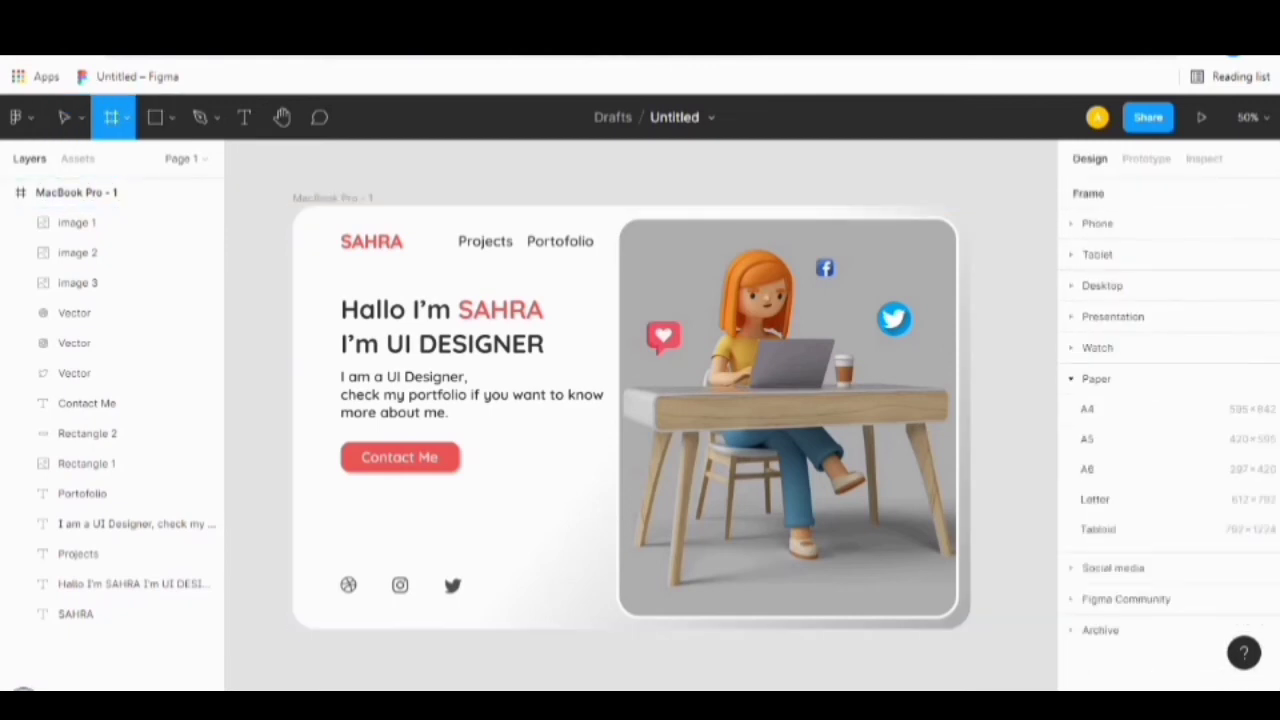
{"action": "left_click", "coordinate": [1096, 378]}
{"action": "left_click", "coordinate": [1100, 409]}
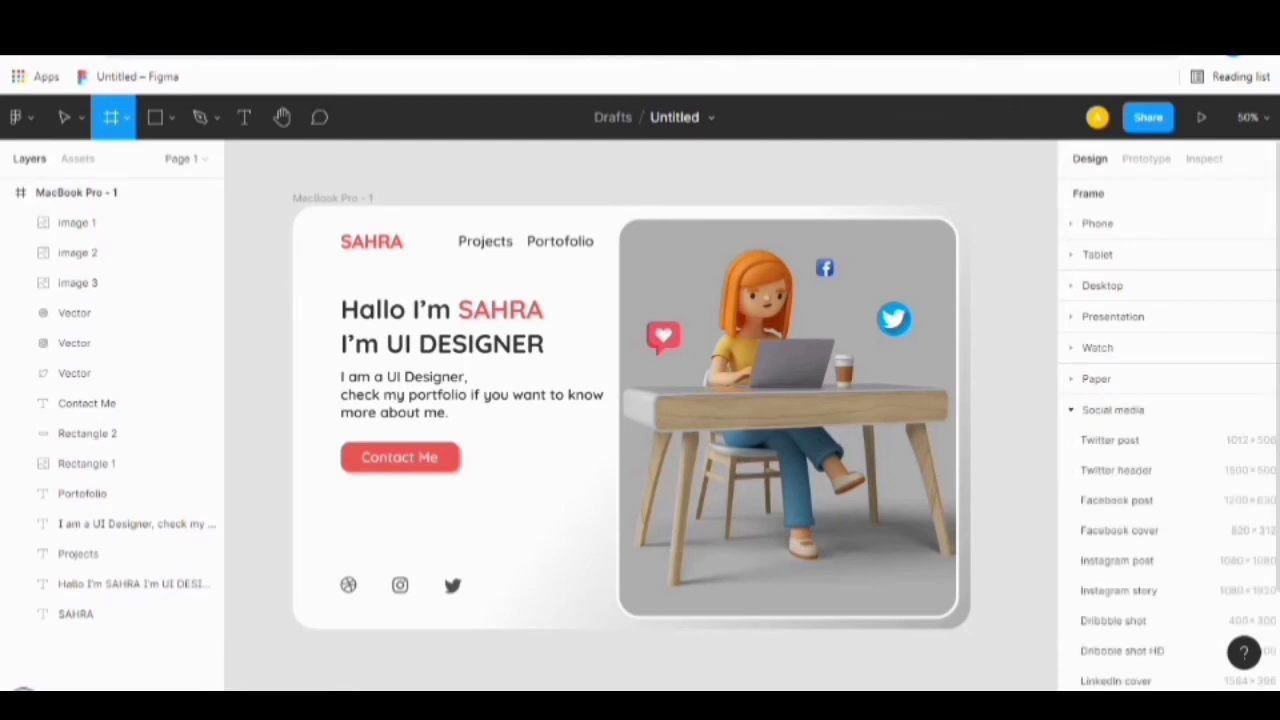
{"action": "scroll", "coordinate": [1160, 450], "scroll_direction": "down", "scroll_amount": 2}
{"action": "left_click", "coordinate": [1113, 500]}
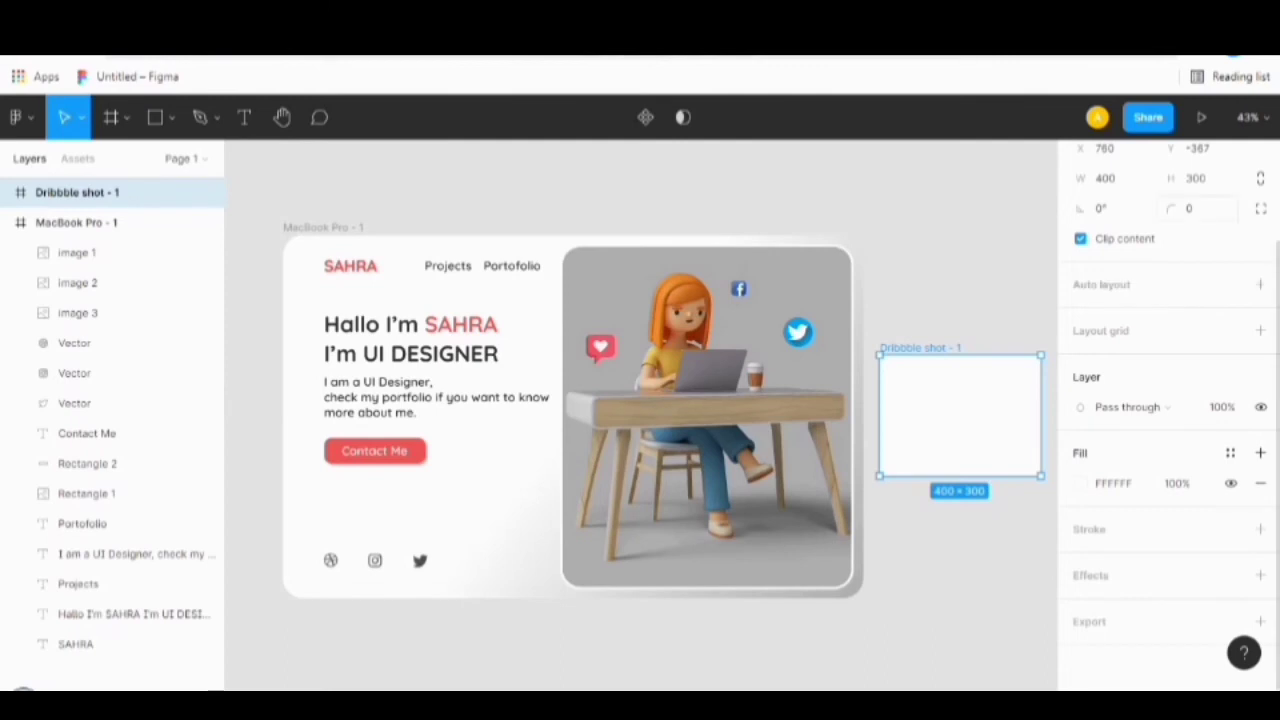
Set the Dribbble shot frame's corner radius to 50.
{"action": "left_click", "coordinate": [1195, 208]}
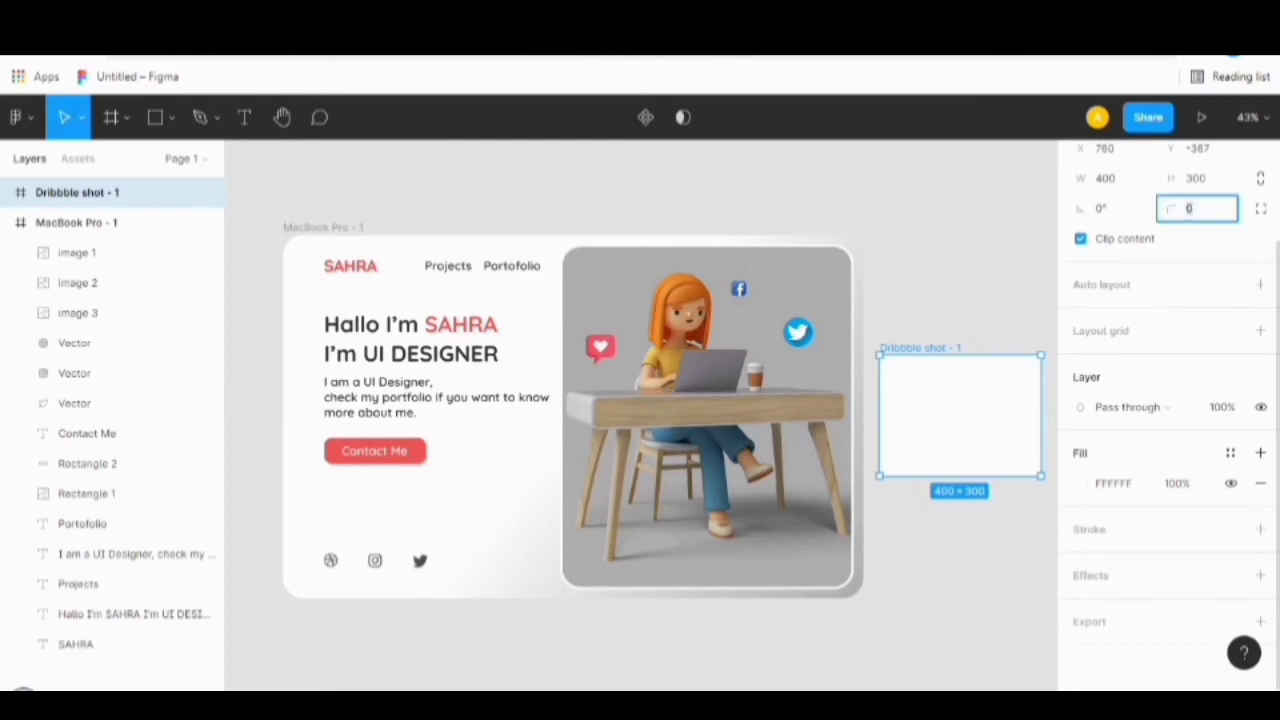
{"action": "type", "text": "50"}
{"action": "key", "text": "Return"}
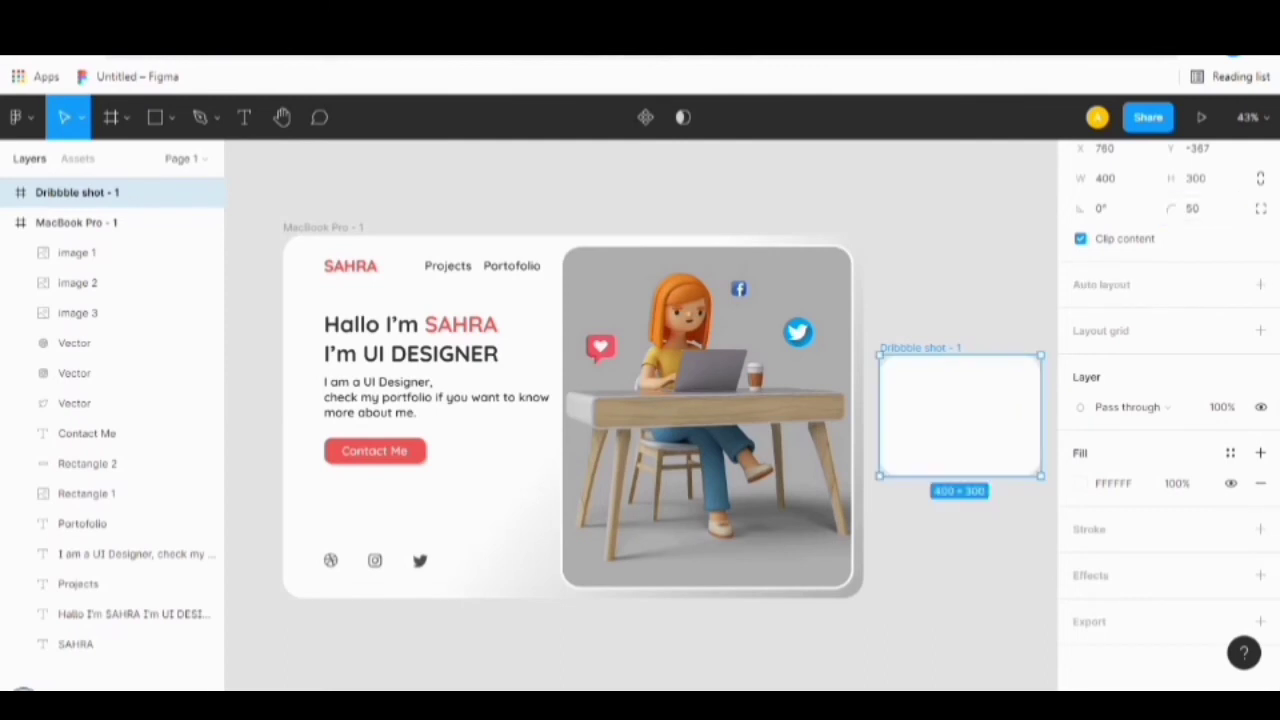
{"action": "key", "text": "Escape"}
Place a duplicate of the MacBook Pro frame, scaled down to about 289 × 181, inside the Dribbble shot frame.
{"action": "left_click", "coordinate": [76, 222]}
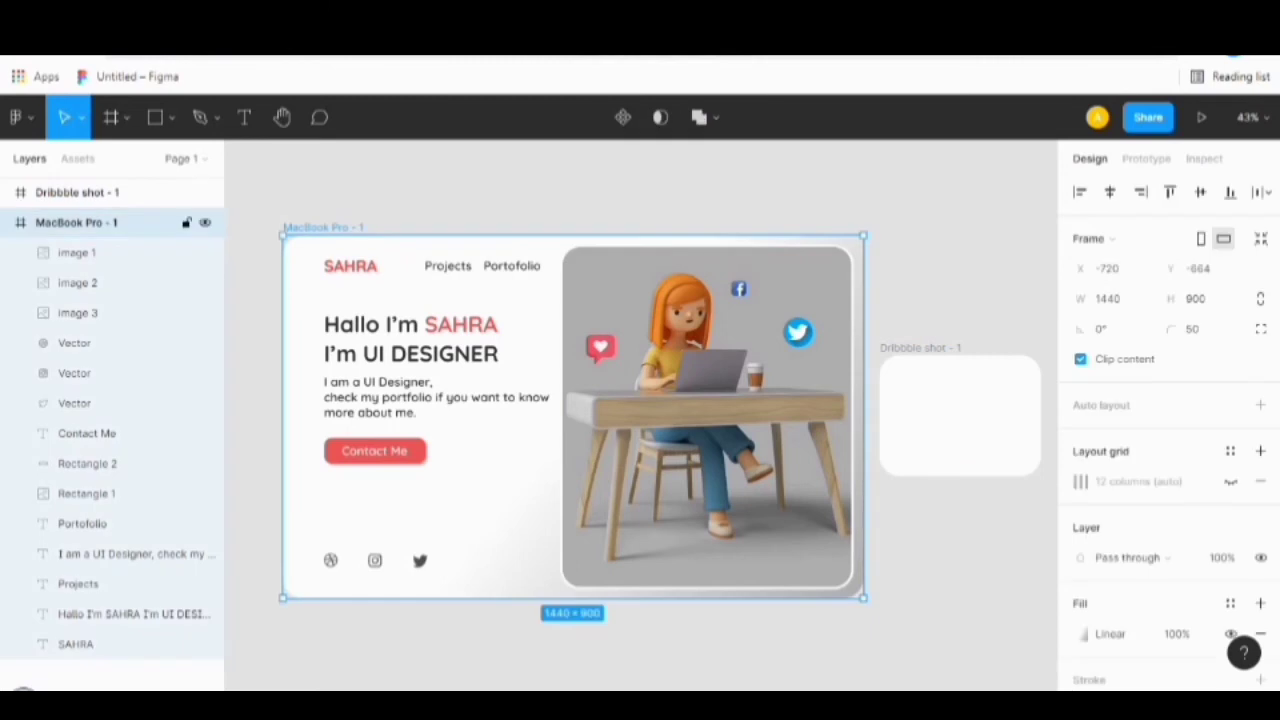
{"action": "key", "text": "ctrl+d"}
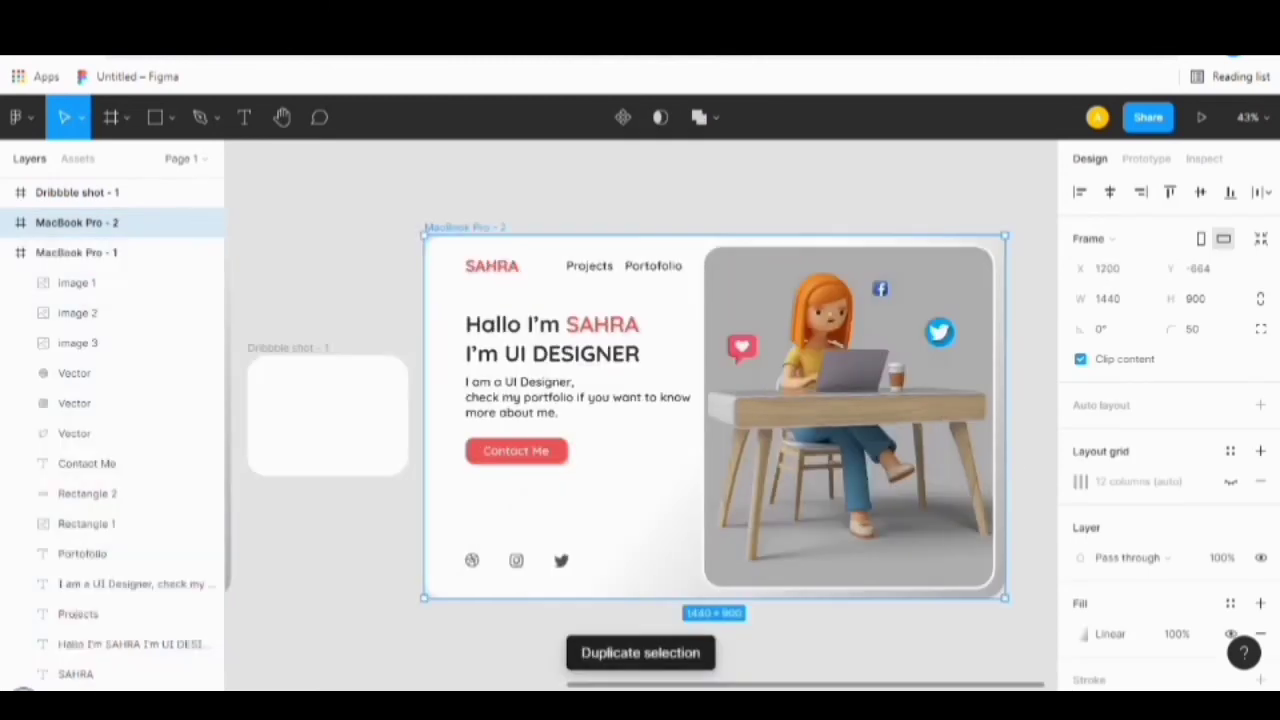
{"action": "key", "text": "k"}
{"action": "left_click_drag", "start_coordinate": [424, 236], "coordinate": [888, 517]}
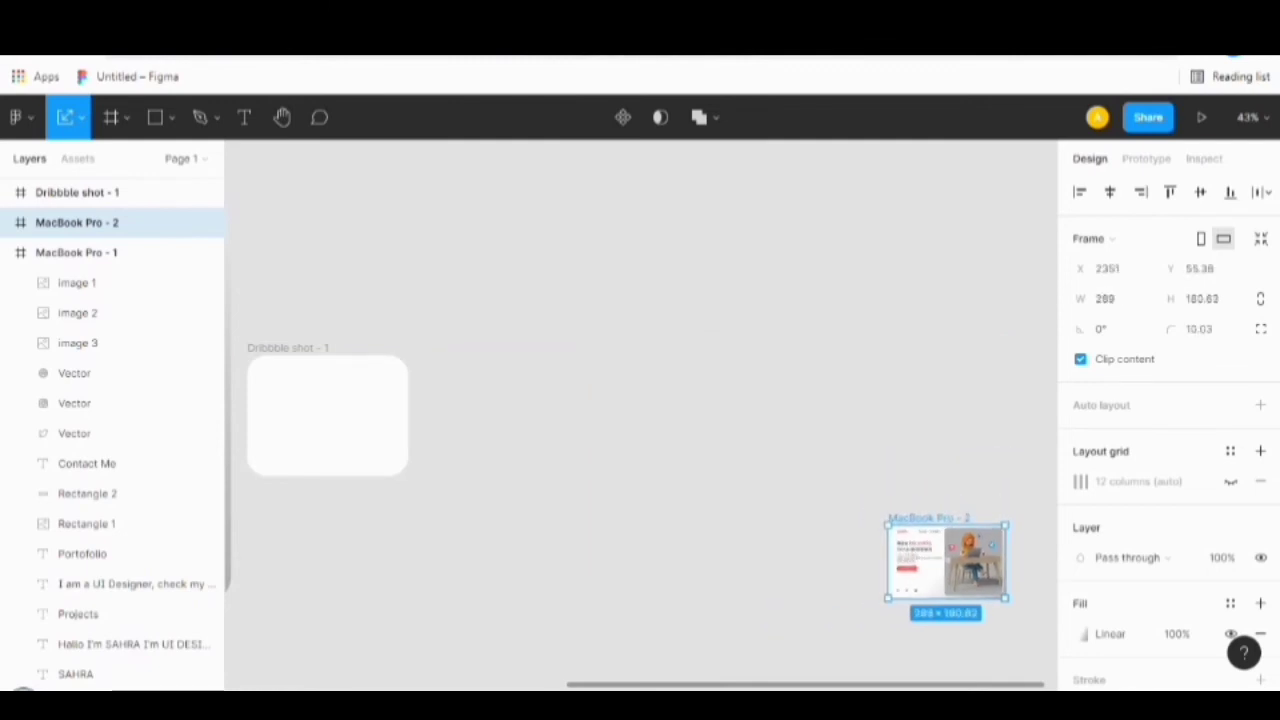
{"action": "left_click_drag", "start_coordinate": [947, 556], "coordinate": [328, 418]}
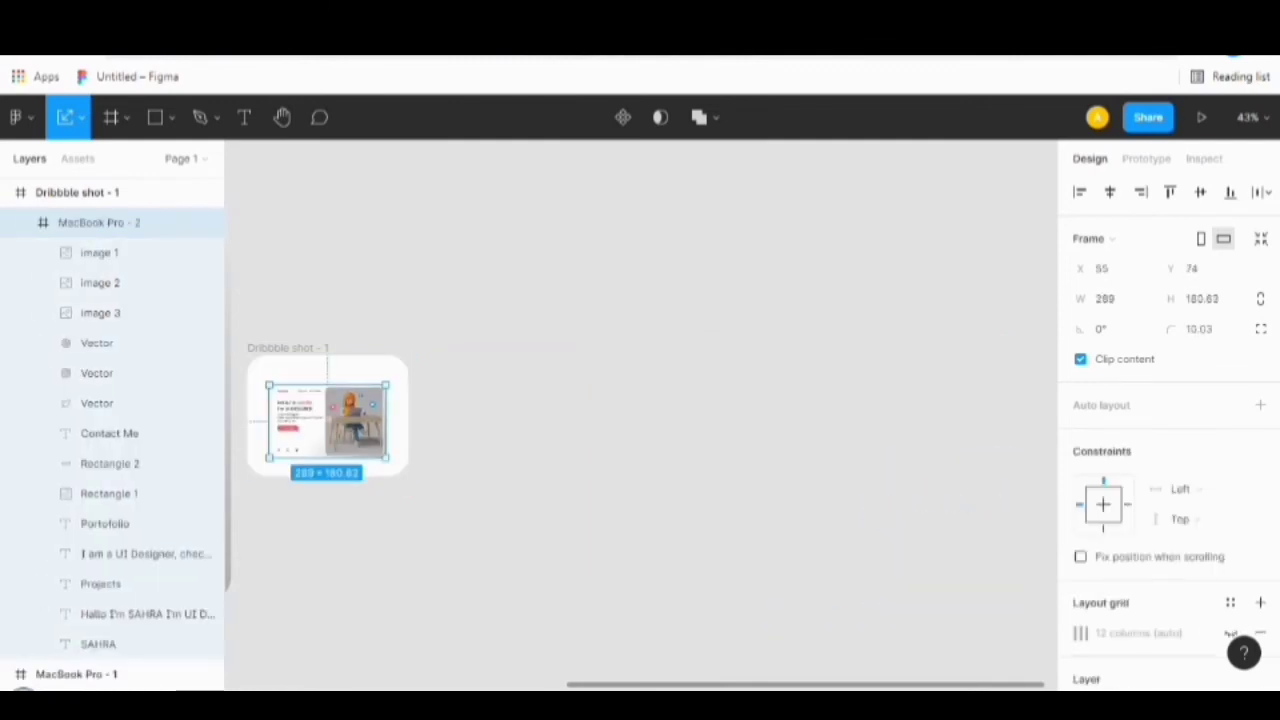
Set the Dribbble shot frame's corner radius to 20.
{"action": "key", "text": "shift+0"}
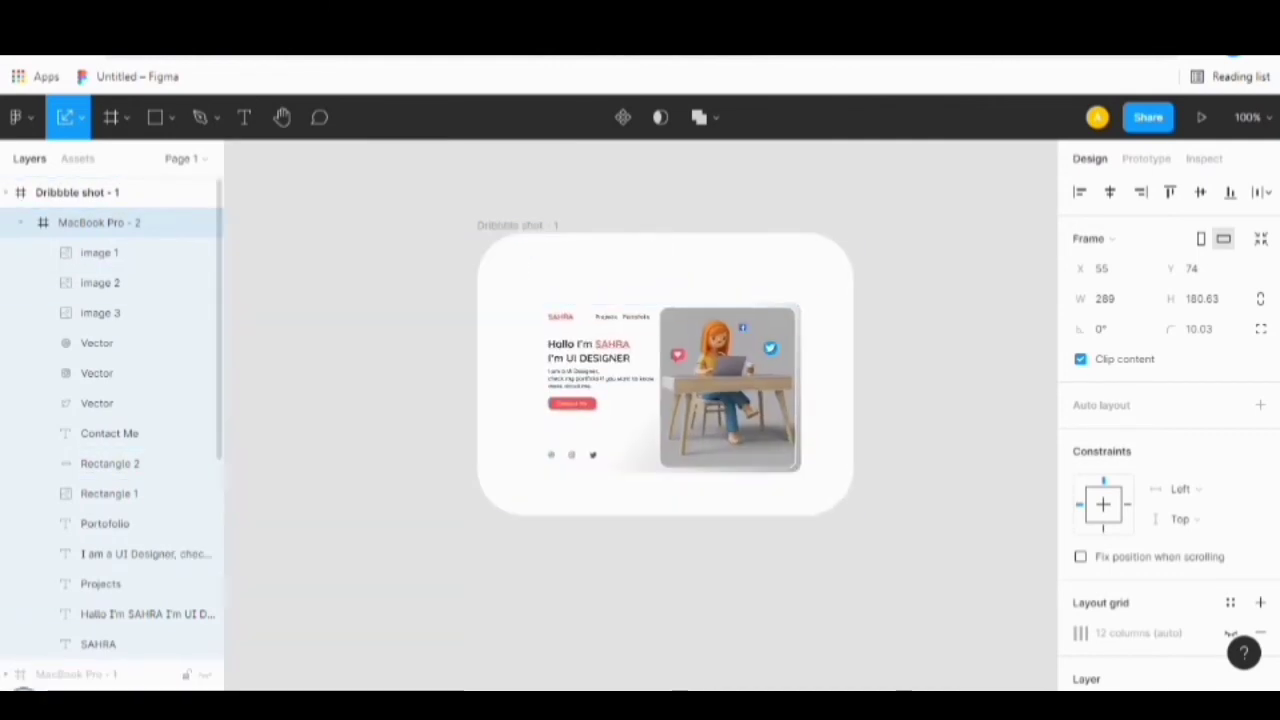
{"action": "left_click", "coordinate": [1248, 117]}
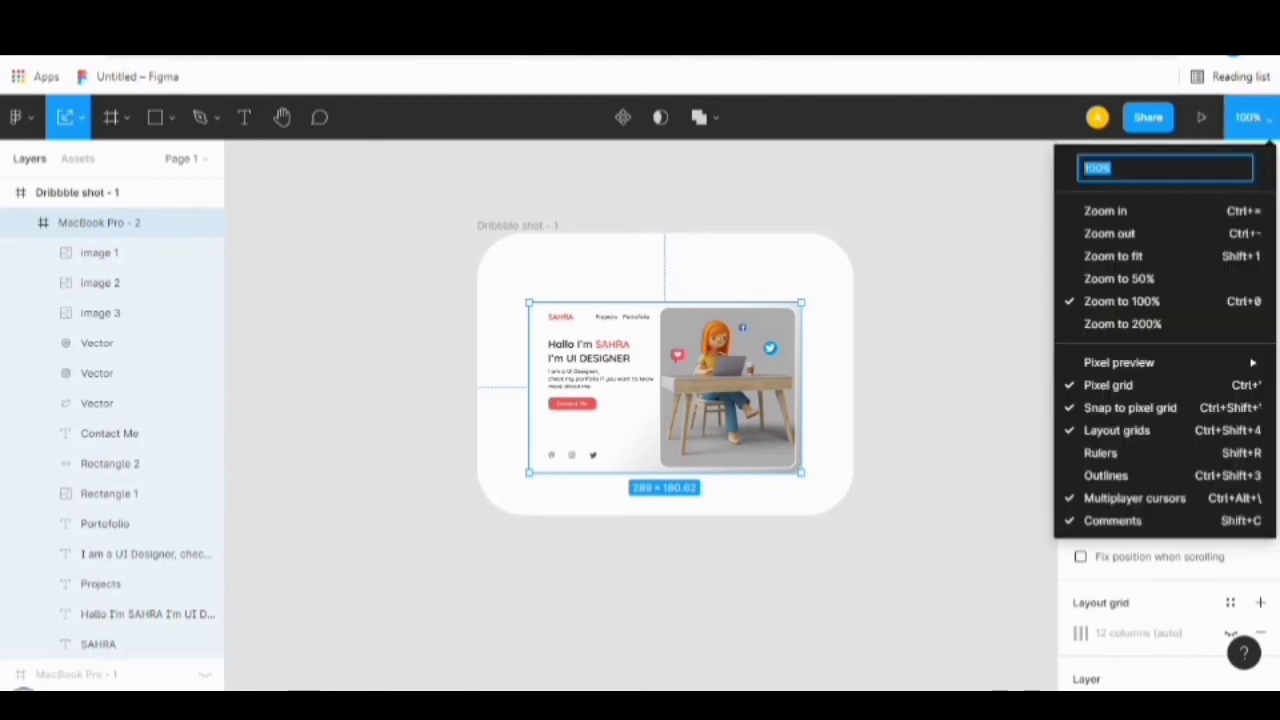
{"action": "key", "text": "Return"}
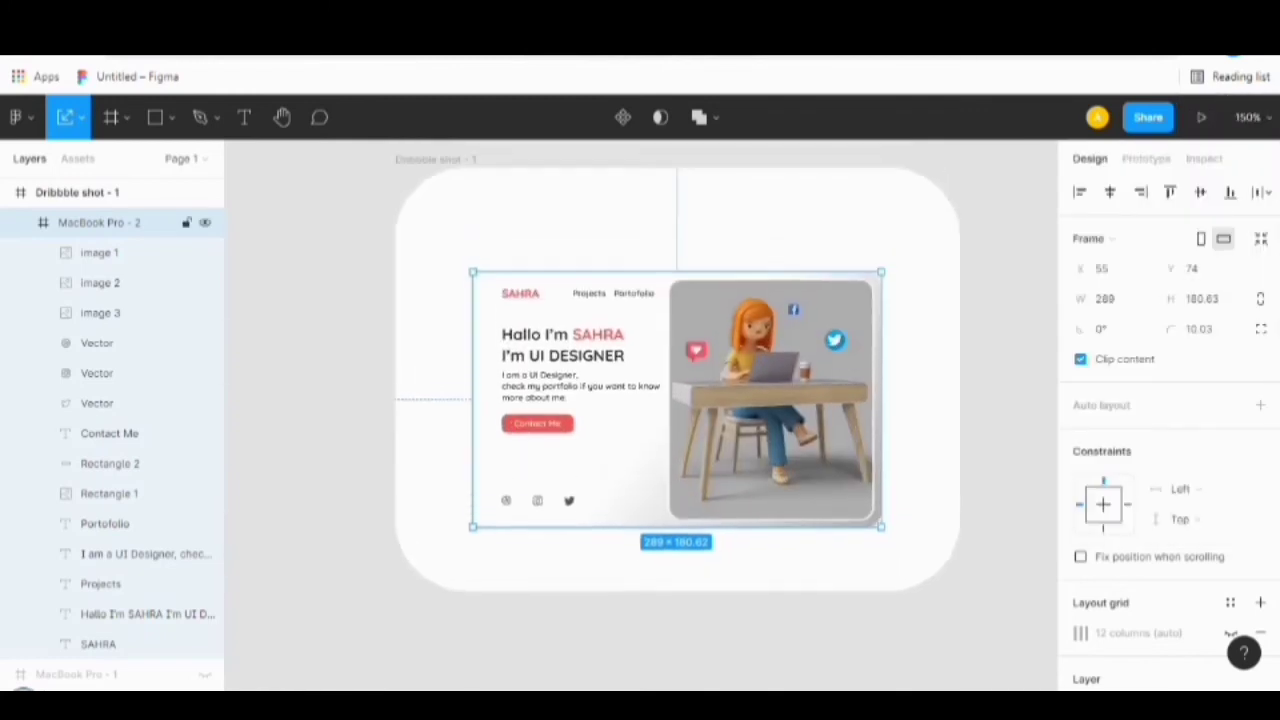
{"action": "key", "text": "Escape"}
{"action": "left_click", "coordinate": [77, 192]}
{"action": "left_click", "coordinate": [1192, 329]}
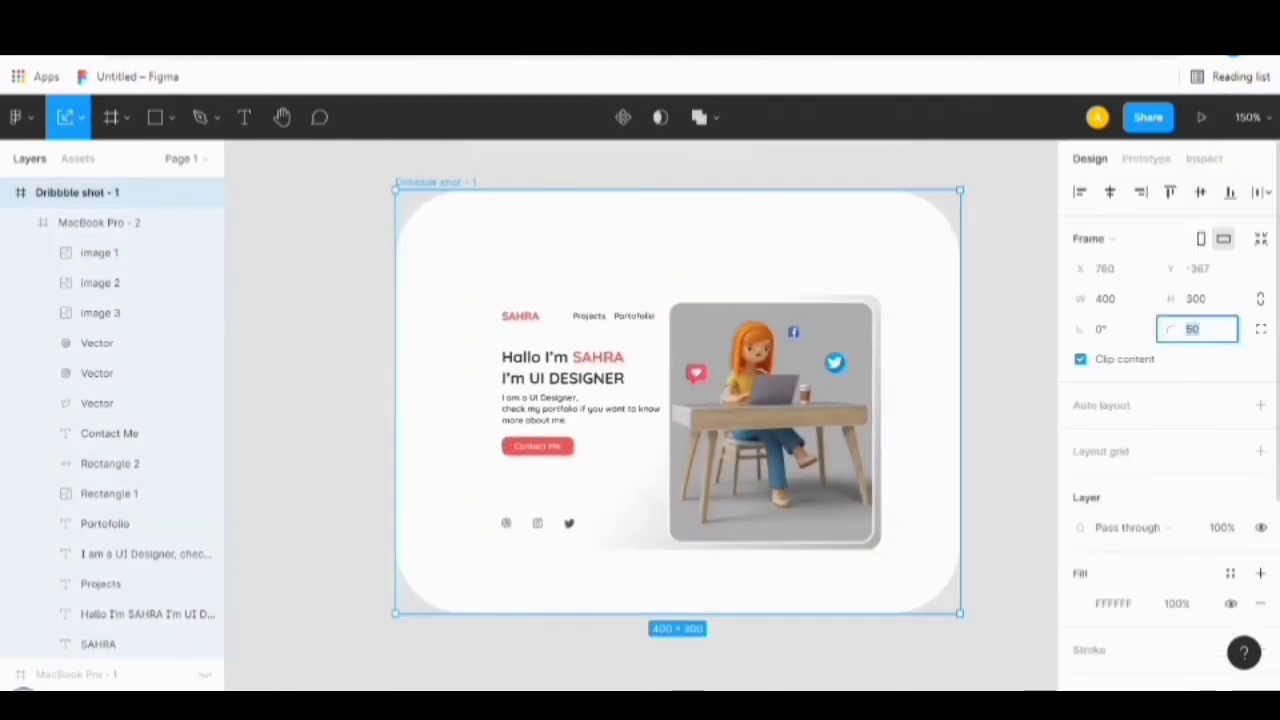
{"action": "type", "text": "20"}
{"action": "key", "text": "Return"}
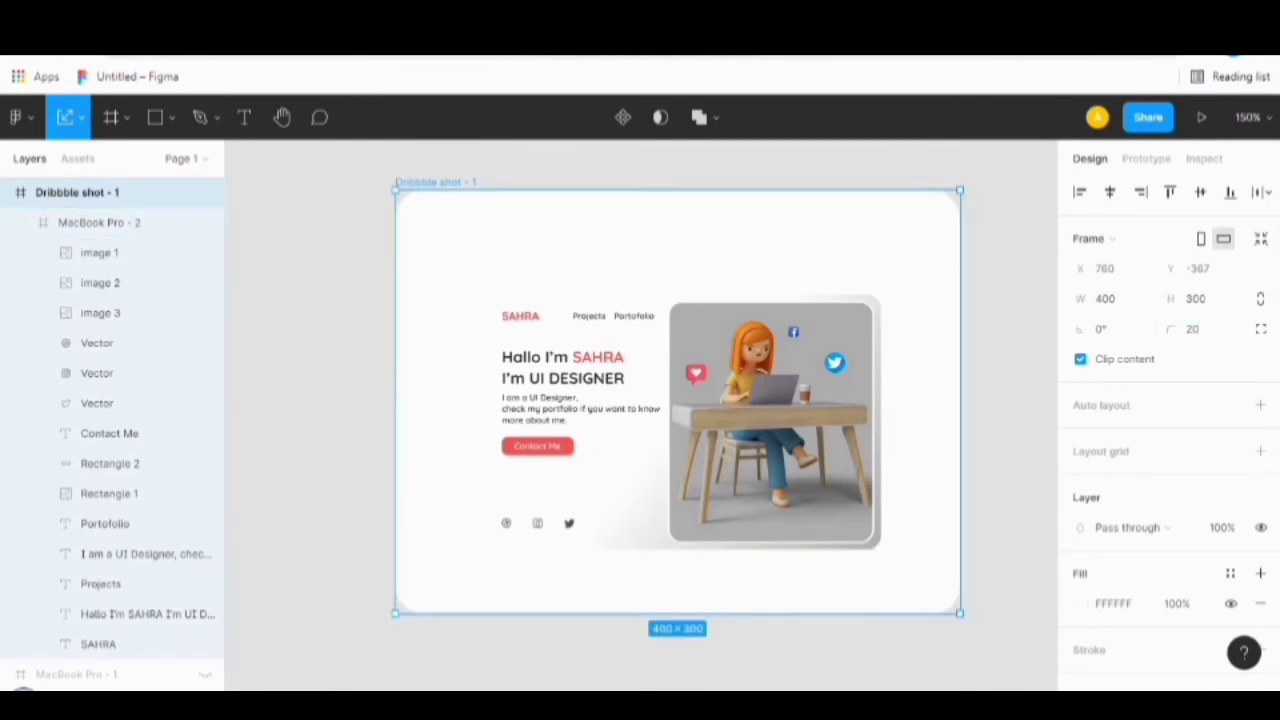
Scale up the landing page copy proportionally to nearly fill the Dribbble shot frame's width and centre it there.
{"action": "left_click", "coordinate": [99, 223]}
{"action": "left_click_drag", "start_coordinate": [473, 295], "coordinate": [412, 256]}
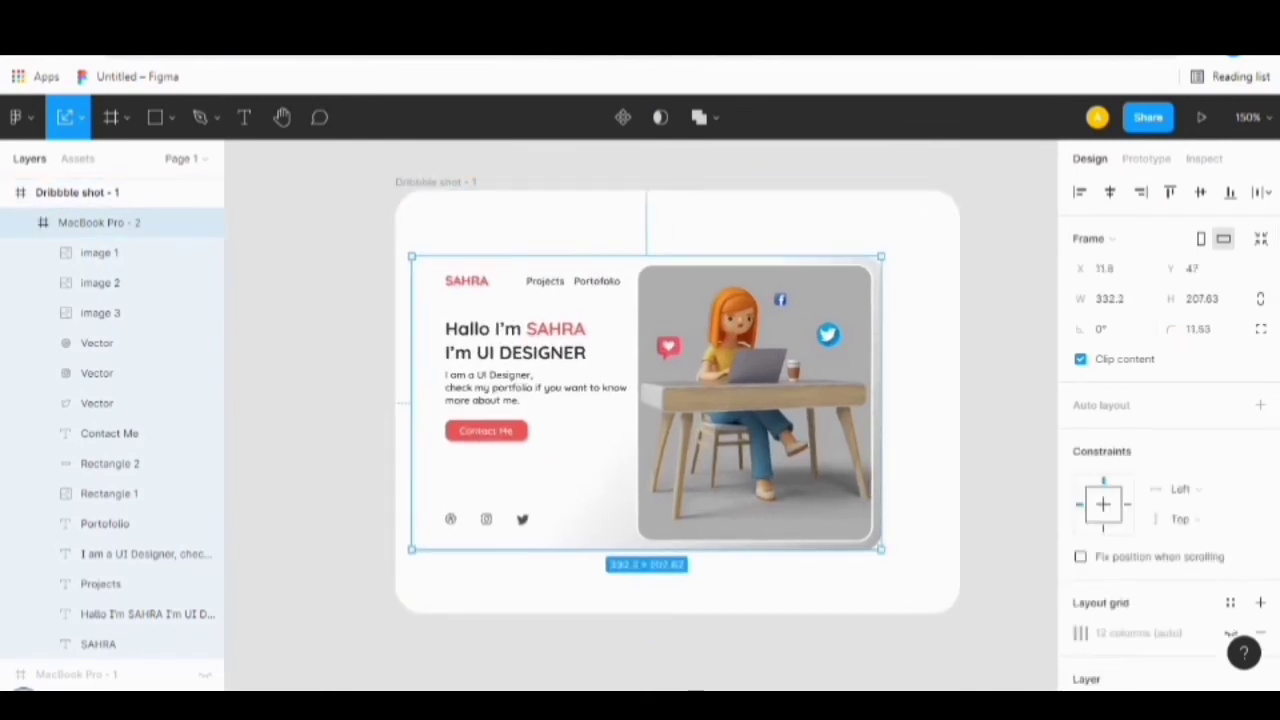
{"action": "left_click_drag", "start_coordinate": [647, 402], "coordinate": [678, 404]}
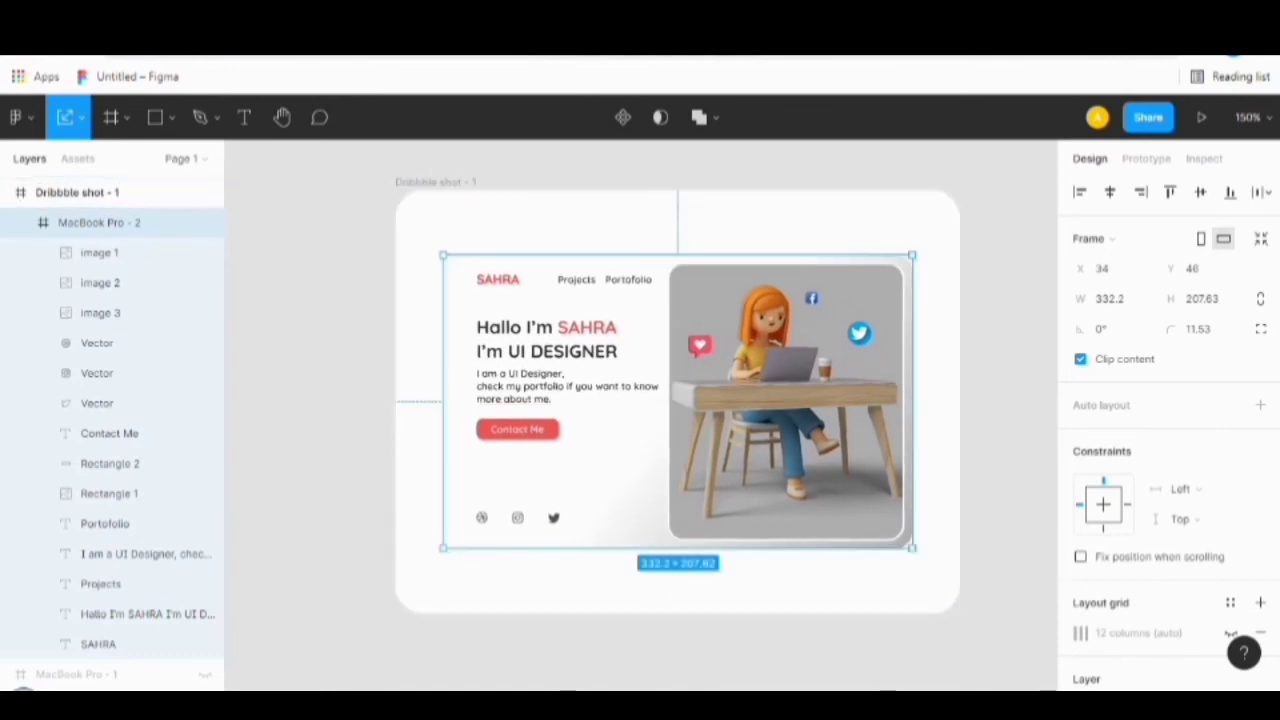
{"action": "left_click_drag", "start_coordinate": [443, 255], "coordinate": [407, 233]}
{"action": "left_click_drag", "start_coordinate": [660, 390], "coordinate": [678, 401]}
{"action": "key", "text": "Escape"}
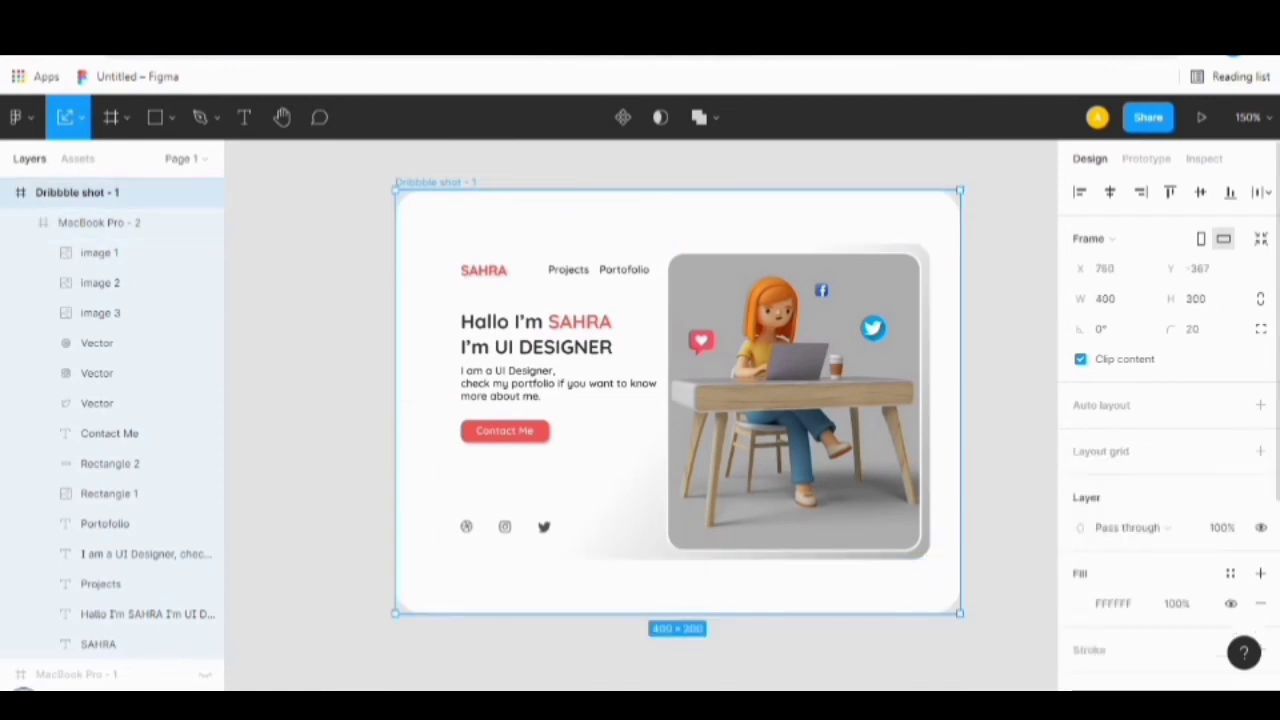
Give the Dribbble shot frame a linear gradient starting in red EB5757, running diagonally from its upper left to its lower right corner.
{"action": "left_click", "coordinate": [860, 201]}
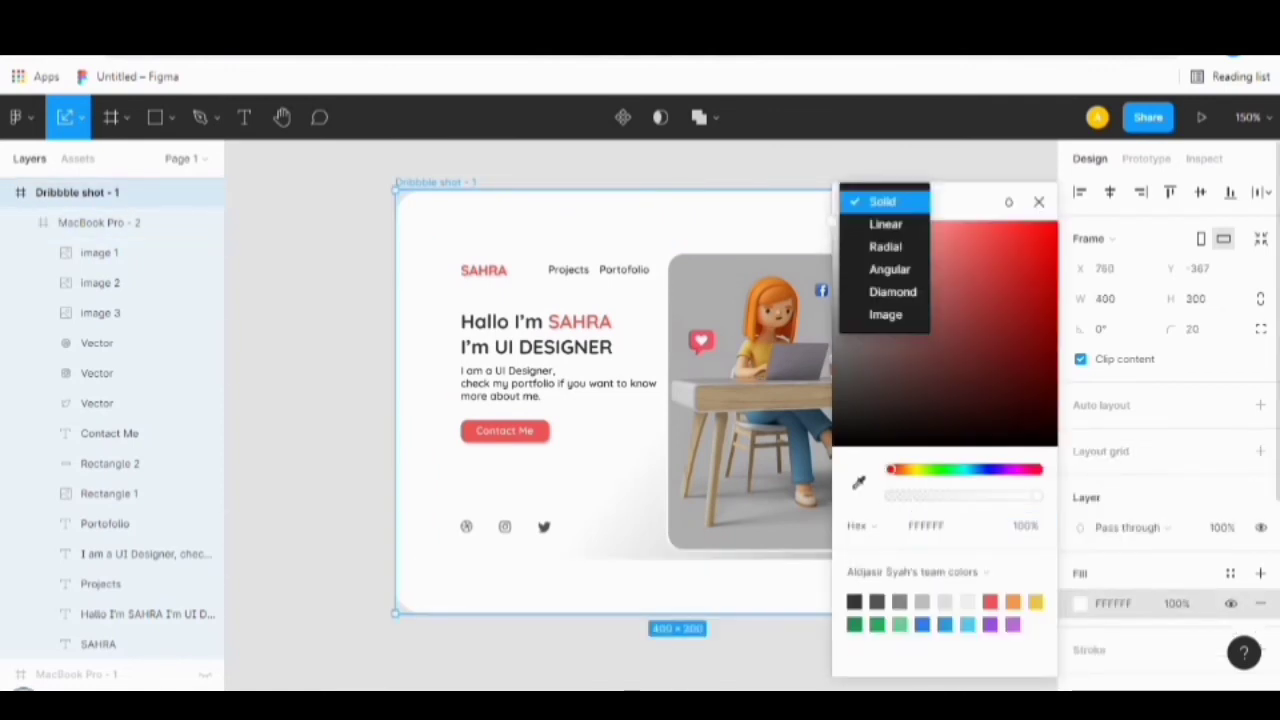
{"action": "left_click", "coordinate": [886, 220]}
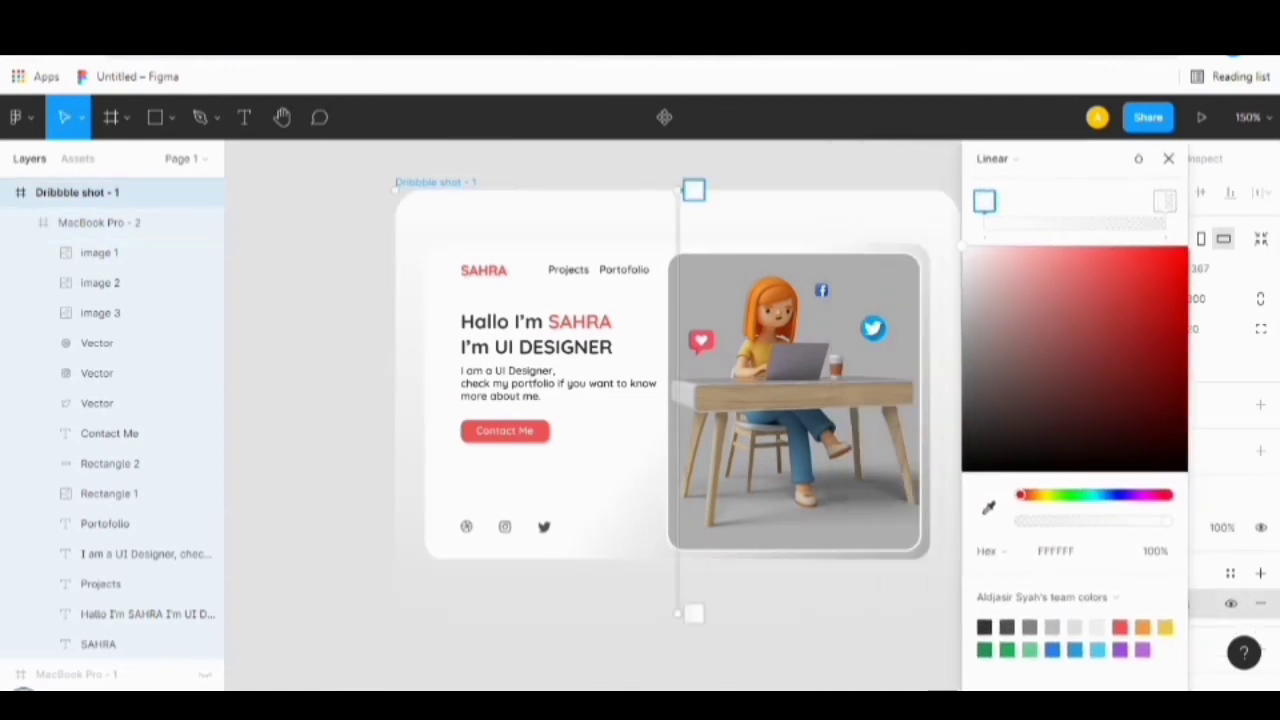
{"action": "left_click_drag", "start_coordinate": [694, 189], "coordinate": [488, 160]}
{"action": "left_click", "coordinate": [1120, 627]}
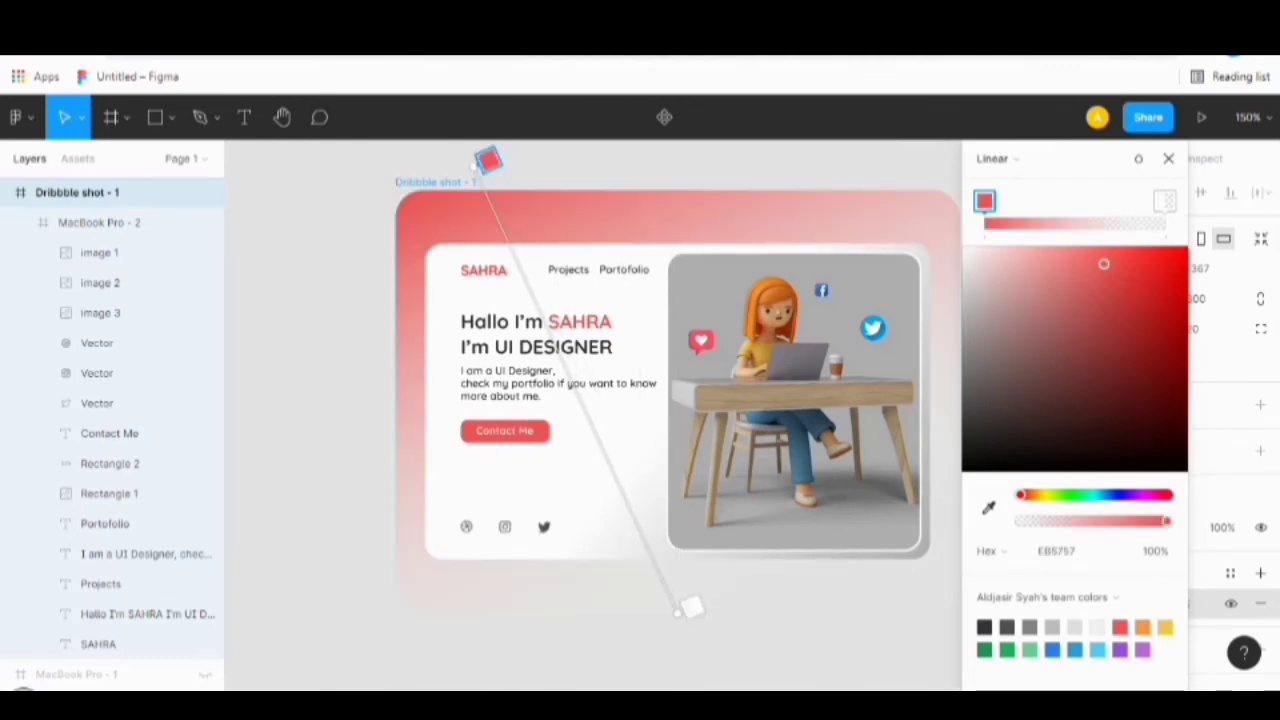
{"action": "left_click_drag", "start_coordinate": [690, 605], "coordinate": [958, 590]}
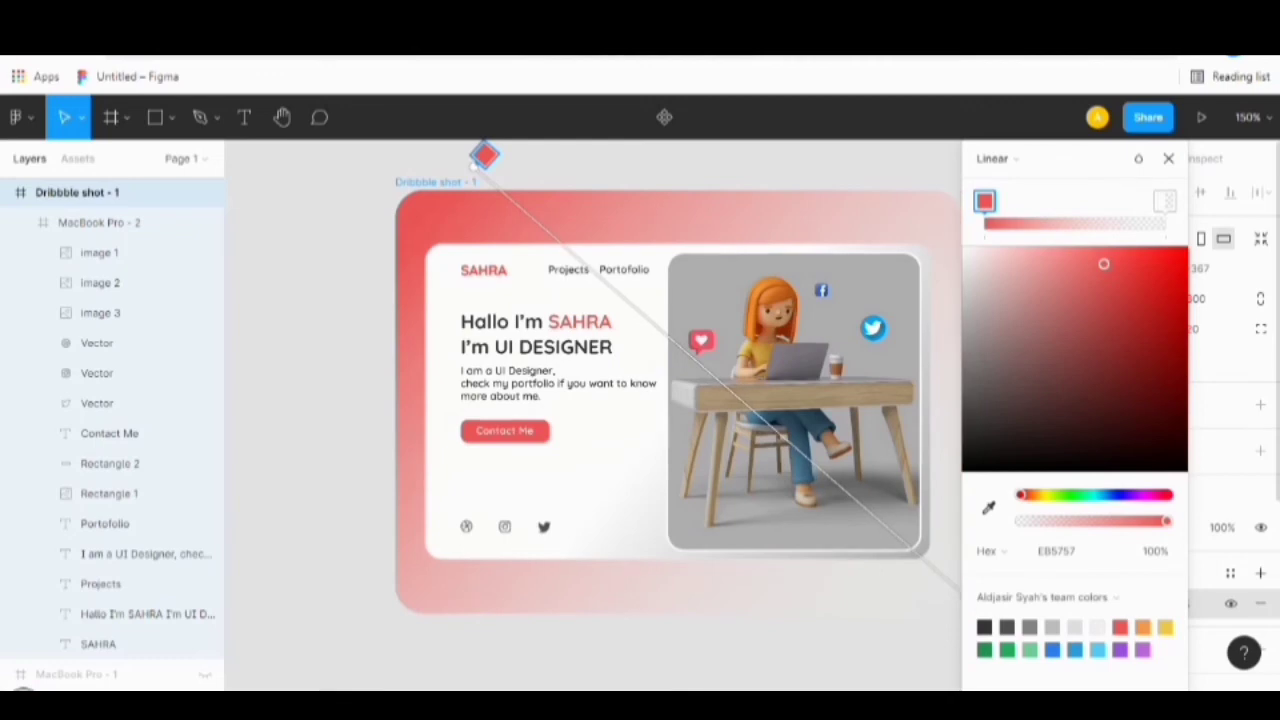
Make the gradient's transparent stop an opaque near-white FDF5F5 and reverse the stops, placing the light one before the red one.
{"action": "left_click", "coordinate": [1164, 201]}
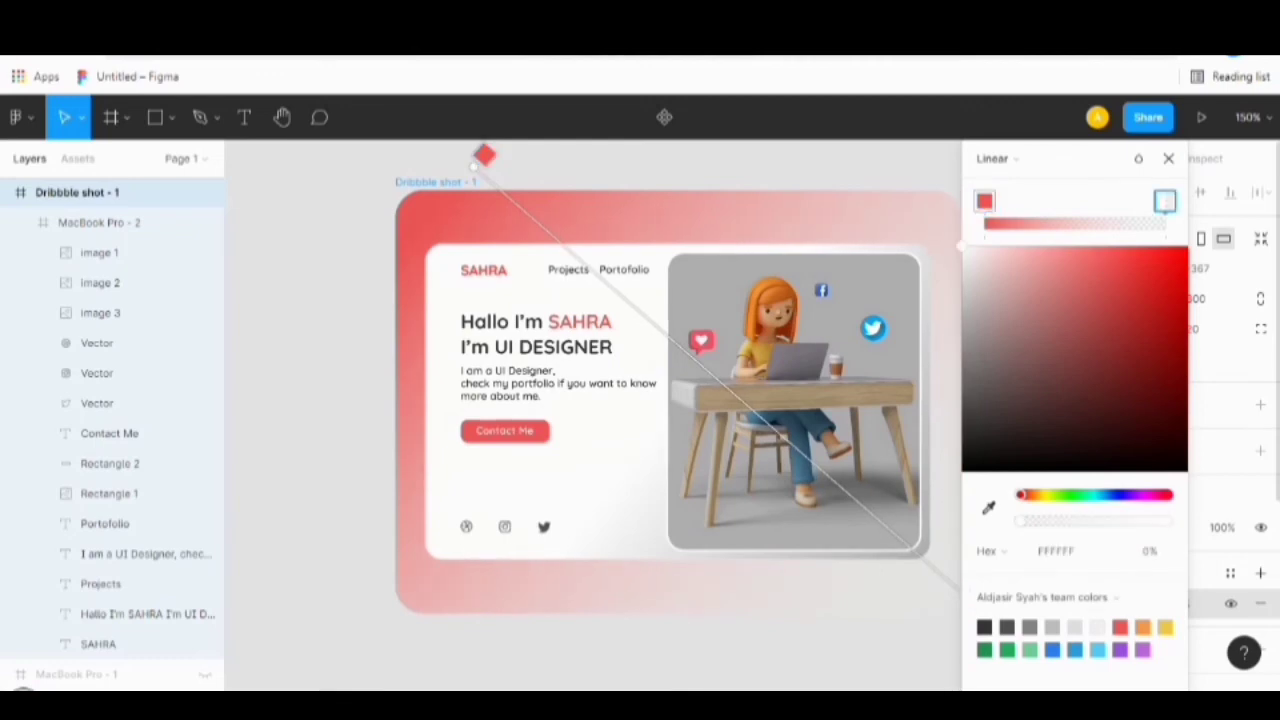
{"action": "left_click_drag", "start_coordinate": [1021, 521], "coordinate": [1149, 521]}
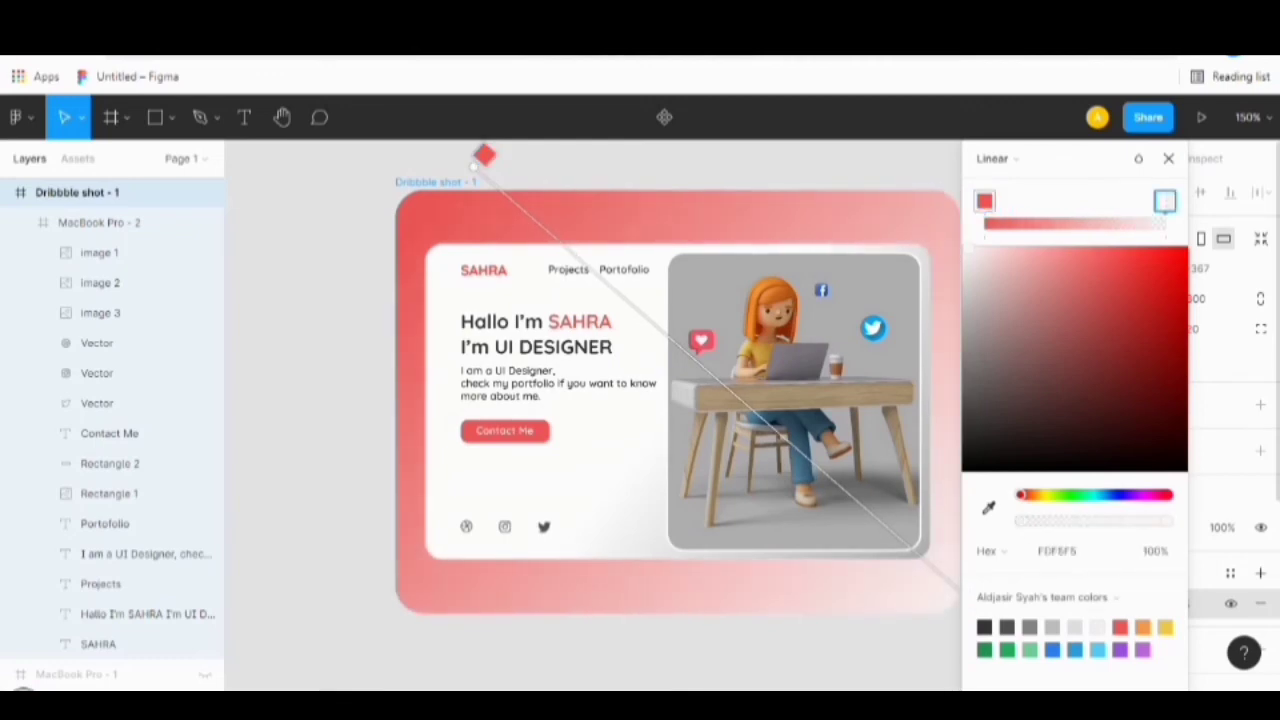
{"action": "left_click_drag", "start_coordinate": [985, 201], "coordinate": [1110, 201]}
{"action": "left_click_drag", "start_coordinate": [1165, 201], "coordinate": [984, 201]}
{"action": "left_click_drag", "start_coordinate": [484, 155], "coordinate": [608, 263]}
Replace the gradient's red stop with a sampled grey, AFAFAF.
{"action": "left_click", "coordinate": [1109, 201]}
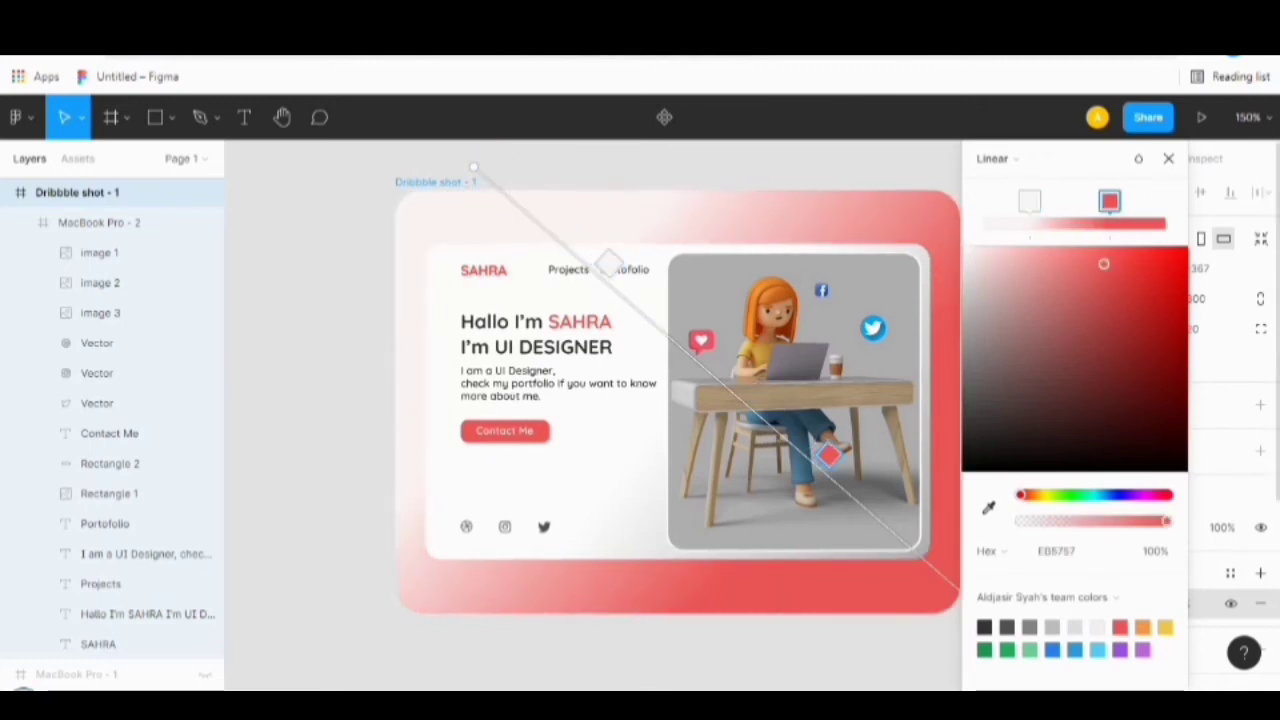
{"action": "left_click", "coordinate": [988, 507]}
{"action": "left_click", "coordinate": [935, 215]}
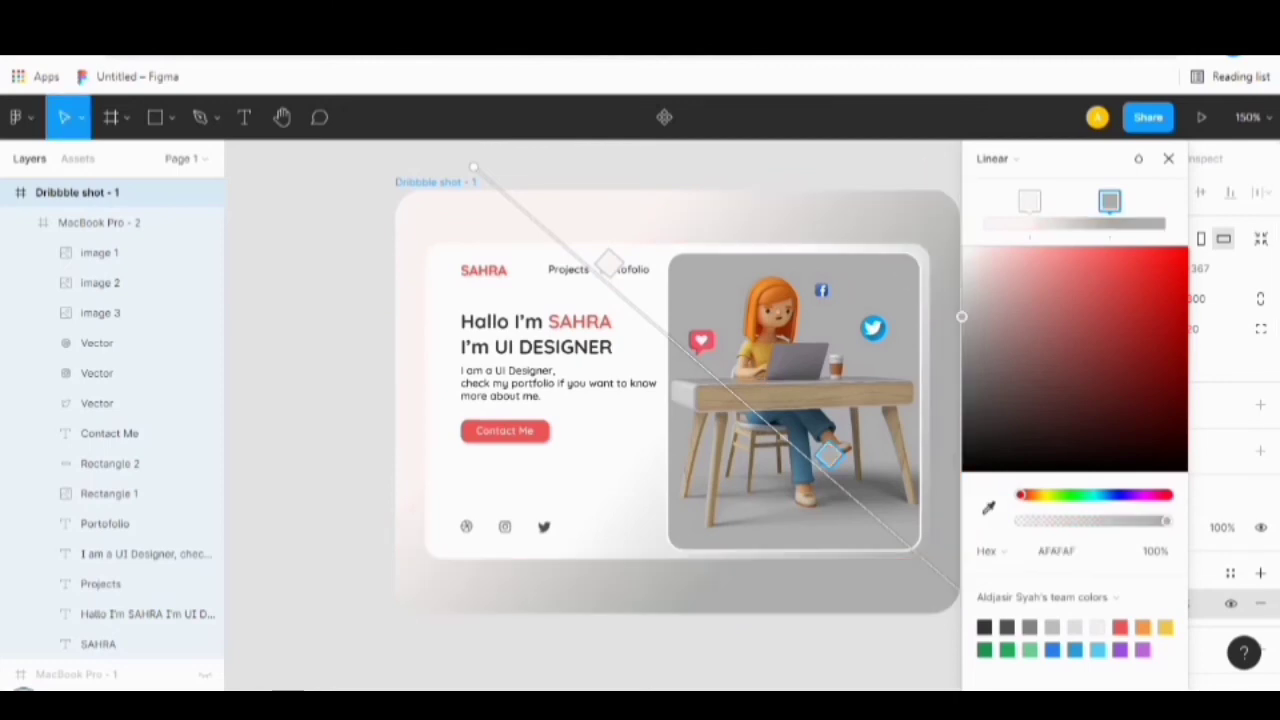
Change the near-white stop of the Dribbble shot frame's gradient to pure white, FFFFFF.
{"action": "left_click_drag", "start_coordinate": [1074, 159], "coordinate": [1158, 159]}
{"action": "left_click", "coordinate": [1113, 201]}
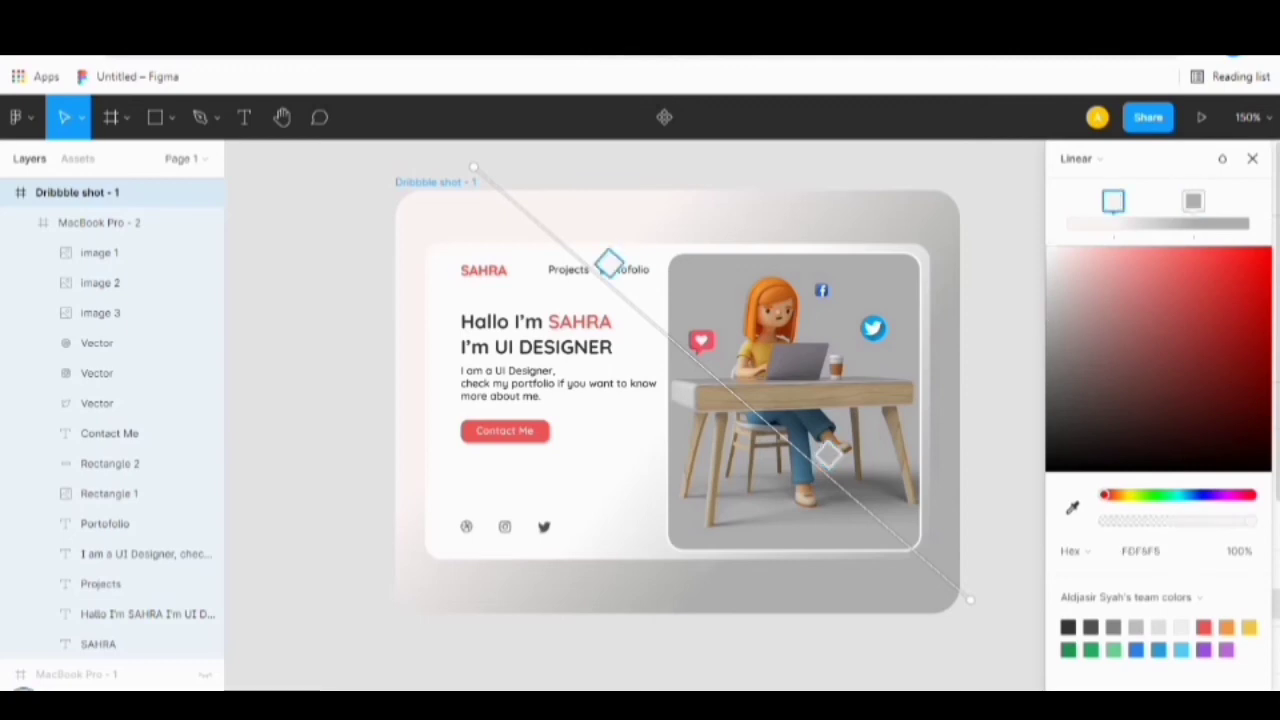
{"action": "left_click_drag", "start_coordinate": [1053, 249], "coordinate": [1046, 246]}
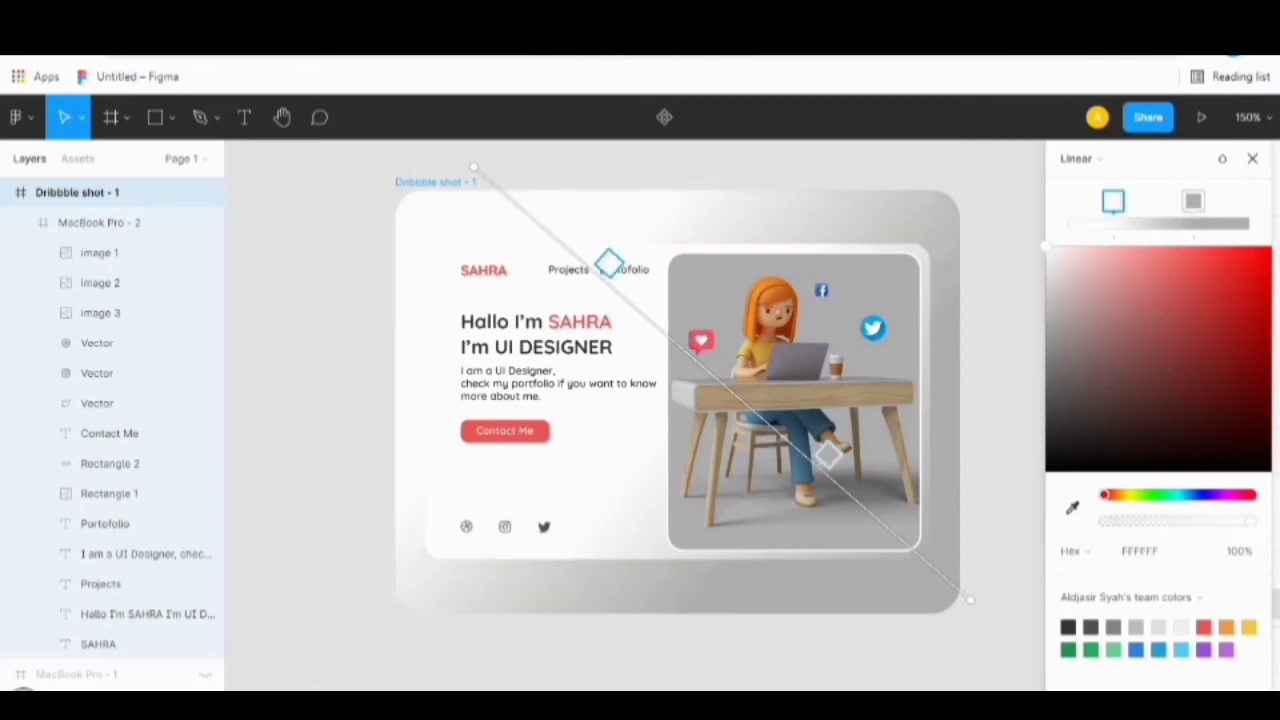
Extend the gradient line past the frame's upper-left and lower-right corners and shift the grey stop close to the lower-right corner.
{"action": "left_click_drag", "start_coordinate": [474, 168], "coordinate": [414, 172]}
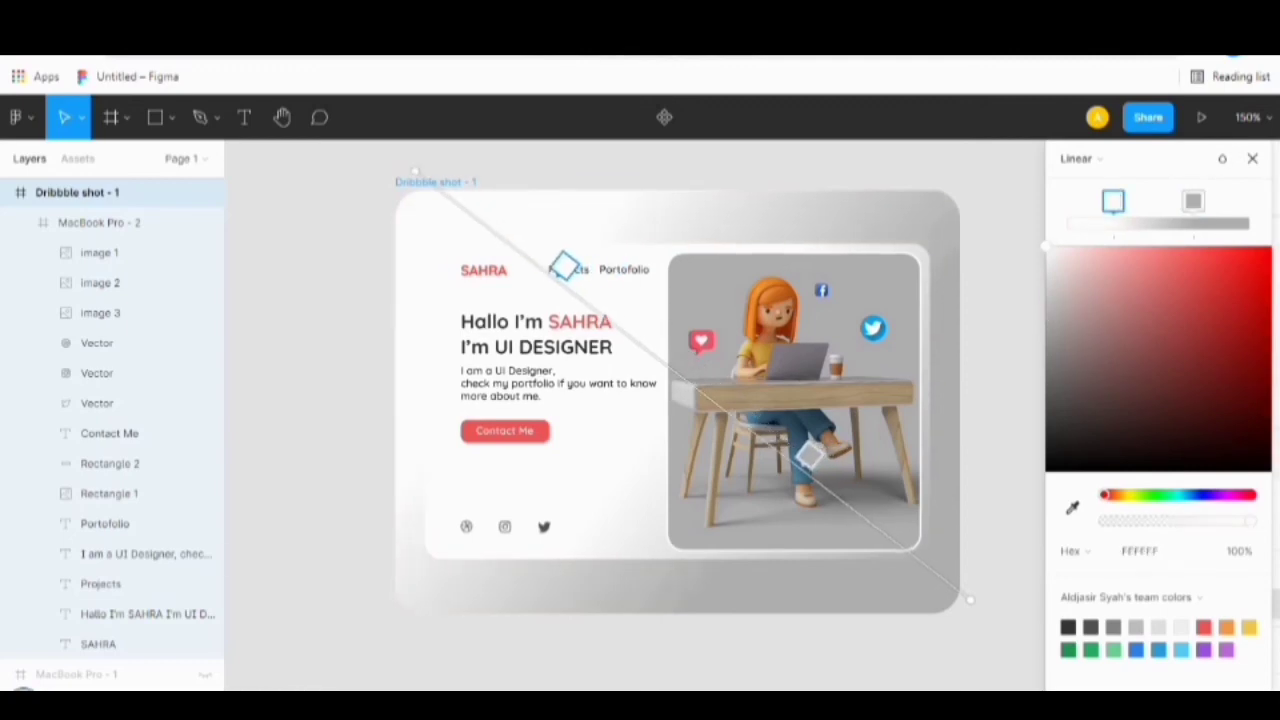
{"action": "left_click_drag", "start_coordinate": [970, 598], "coordinate": [1001, 662]}
{"action": "left_click_drag", "start_coordinate": [831, 499], "coordinate": [947, 603]}
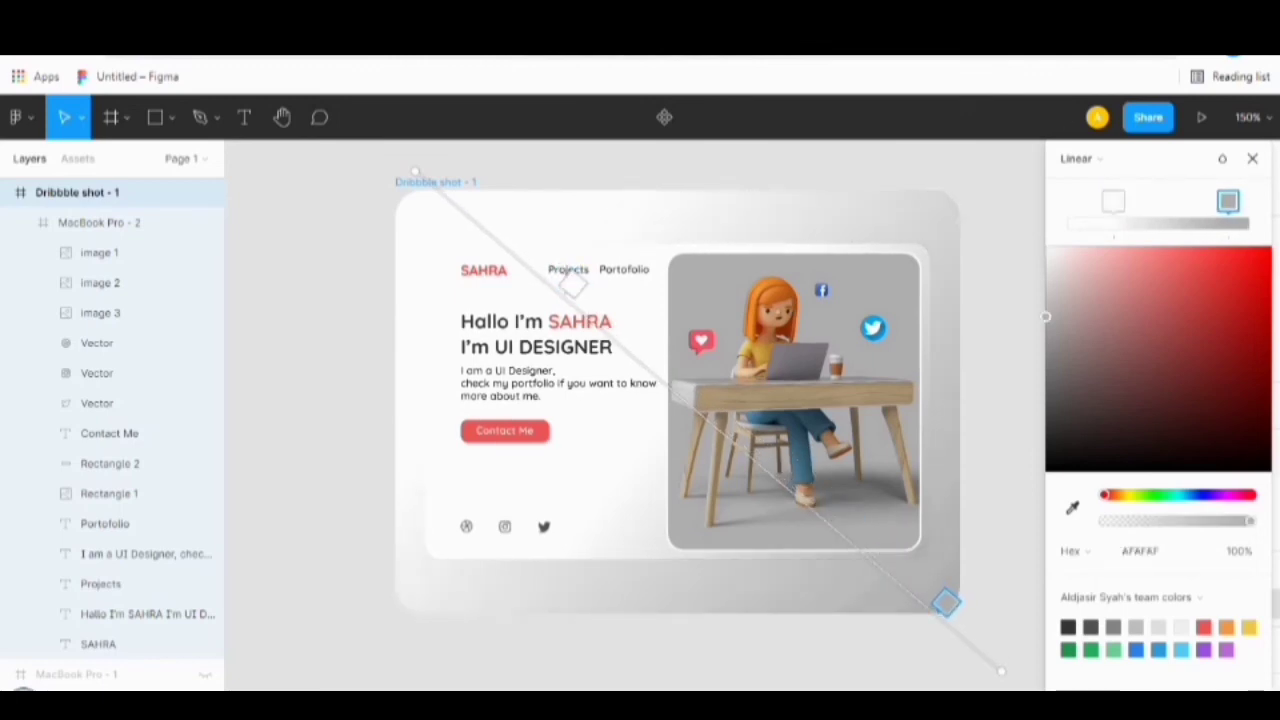
{"action": "left_click", "coordinate": [1252, 158]}
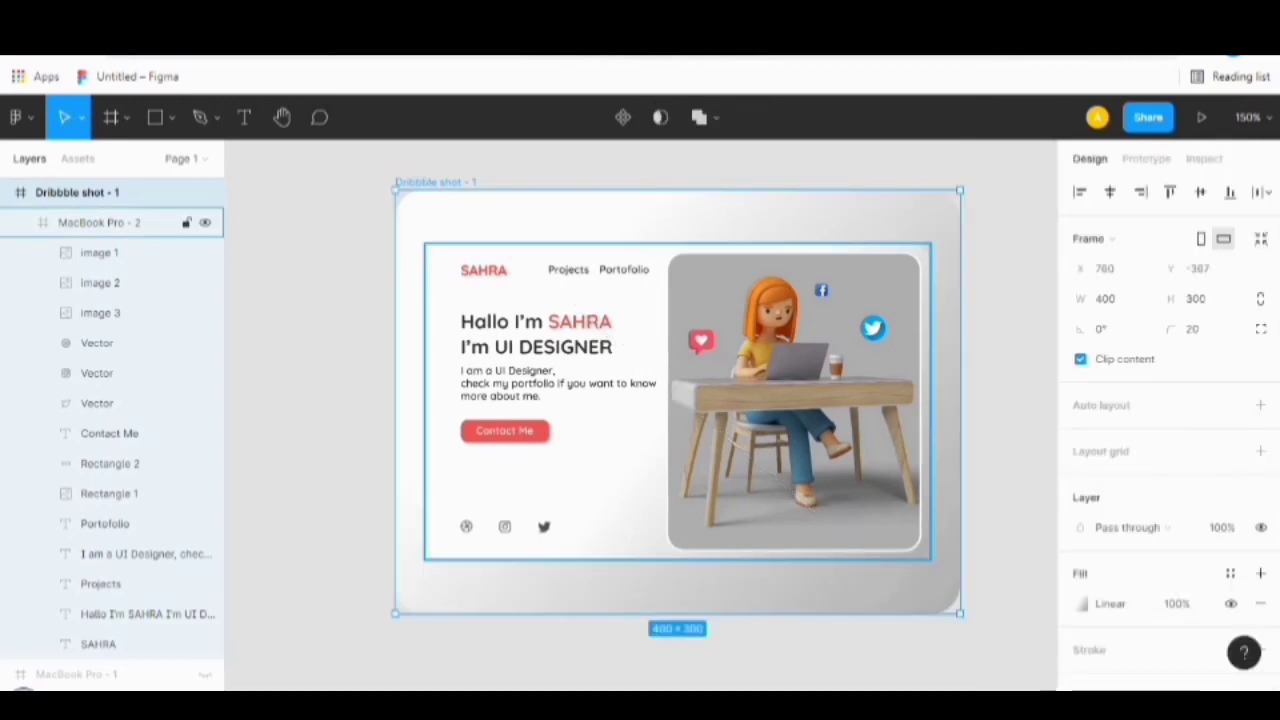
Add a drop shadow to the landing page copy with a horizontal offset of 4.
{"action": "left_click", "coordinate": [100, 222]}
{"action": "scroll", "coordinate": [1165, 400], "scroll_direction": "down", "scroll_amount": 5}
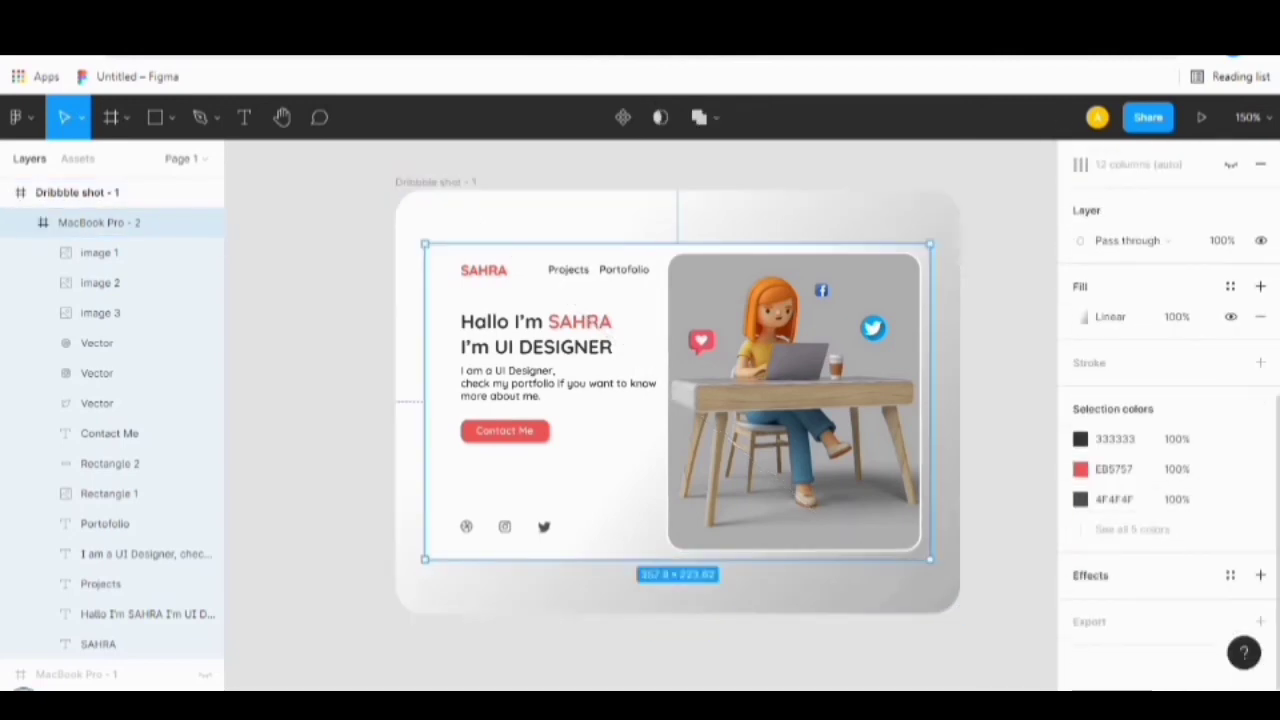
{"action": "left_click", "coordinate": [1260, 576]}
{"action": "left_click", "coordinate": [1080, 605]}
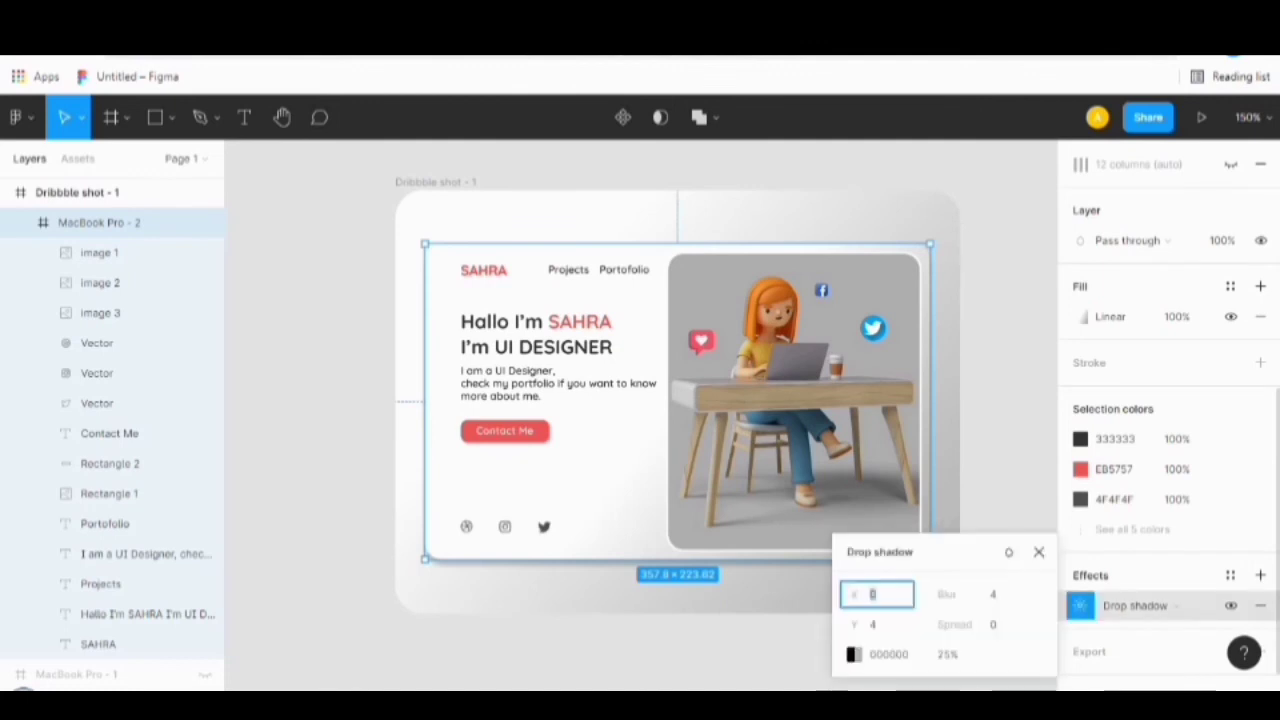
{"action": "key", "text": "Return"}
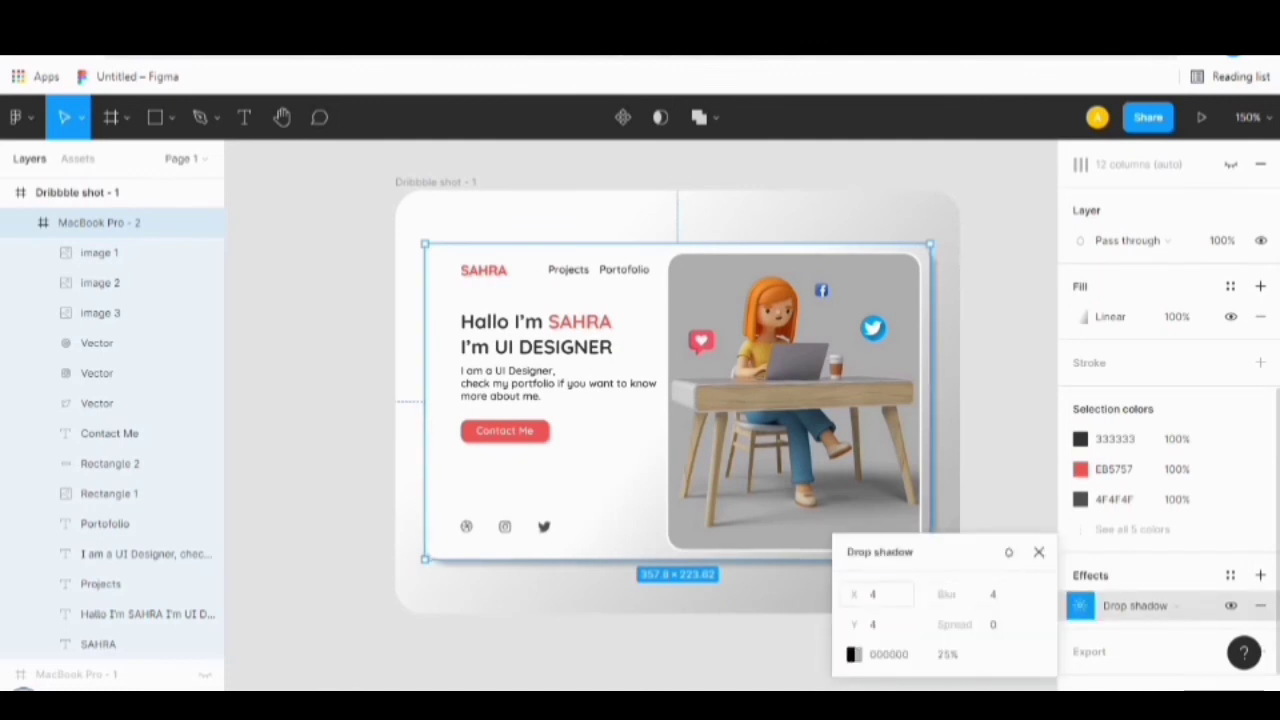
Set the opacity of the landing page copy's drop shadow to 10%.
{"action": "left_click", "coordinate": [947, 654]}
{"action": "type", "text": "1"}
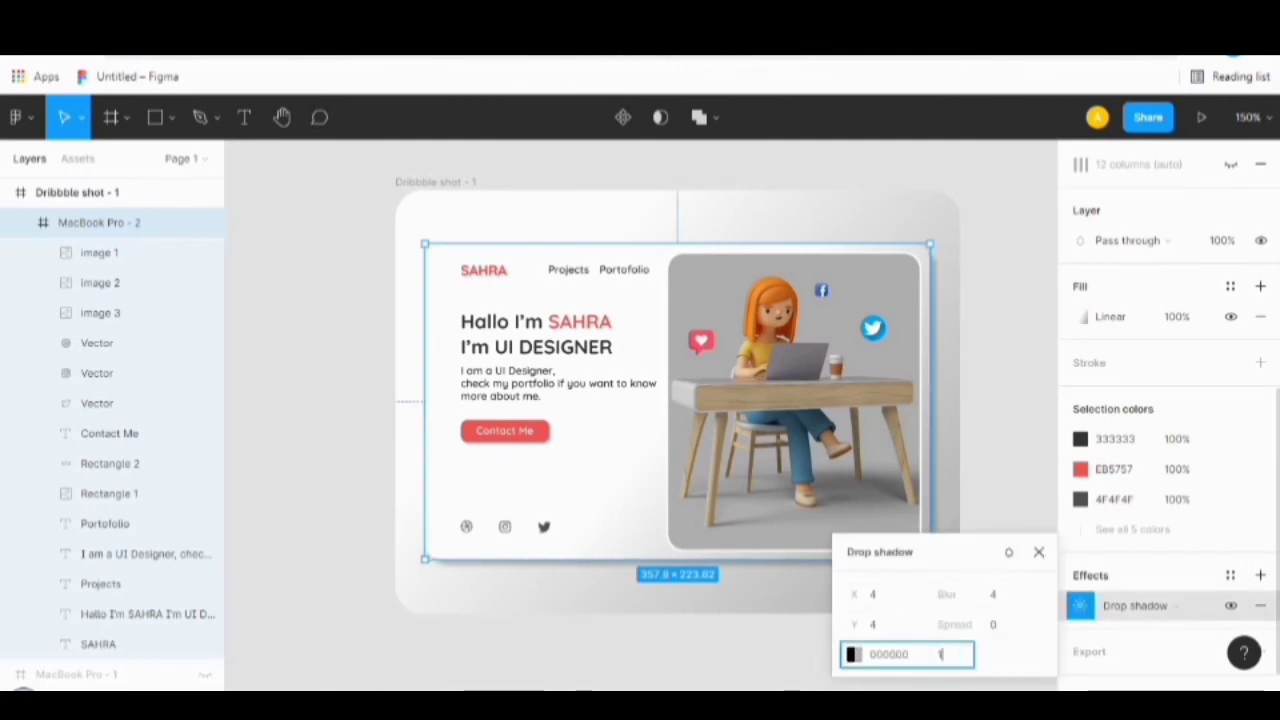
{"action": "type", "text": "5"}
{"action": "key", "text": "Return"}
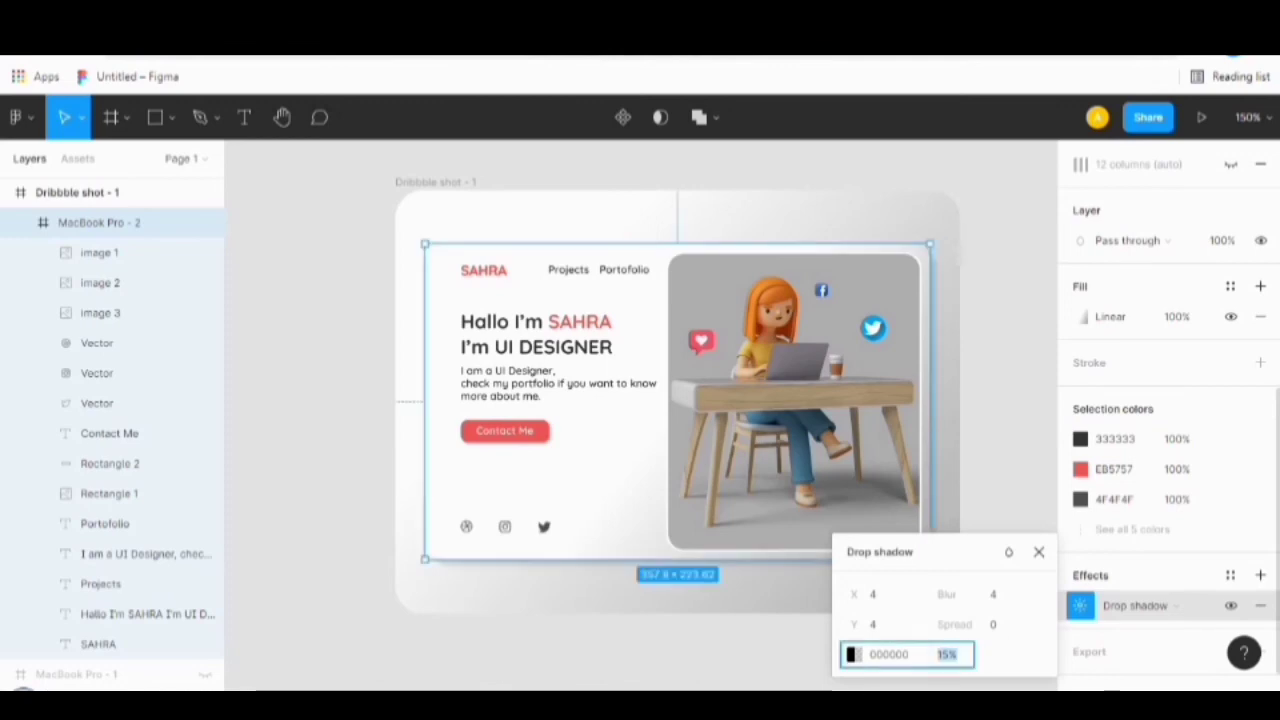
{"action": "type", "text": "10"}
{"action": "key", "text": "Return"}
{"action": "left_click", "coordinate": [1039, 552]}
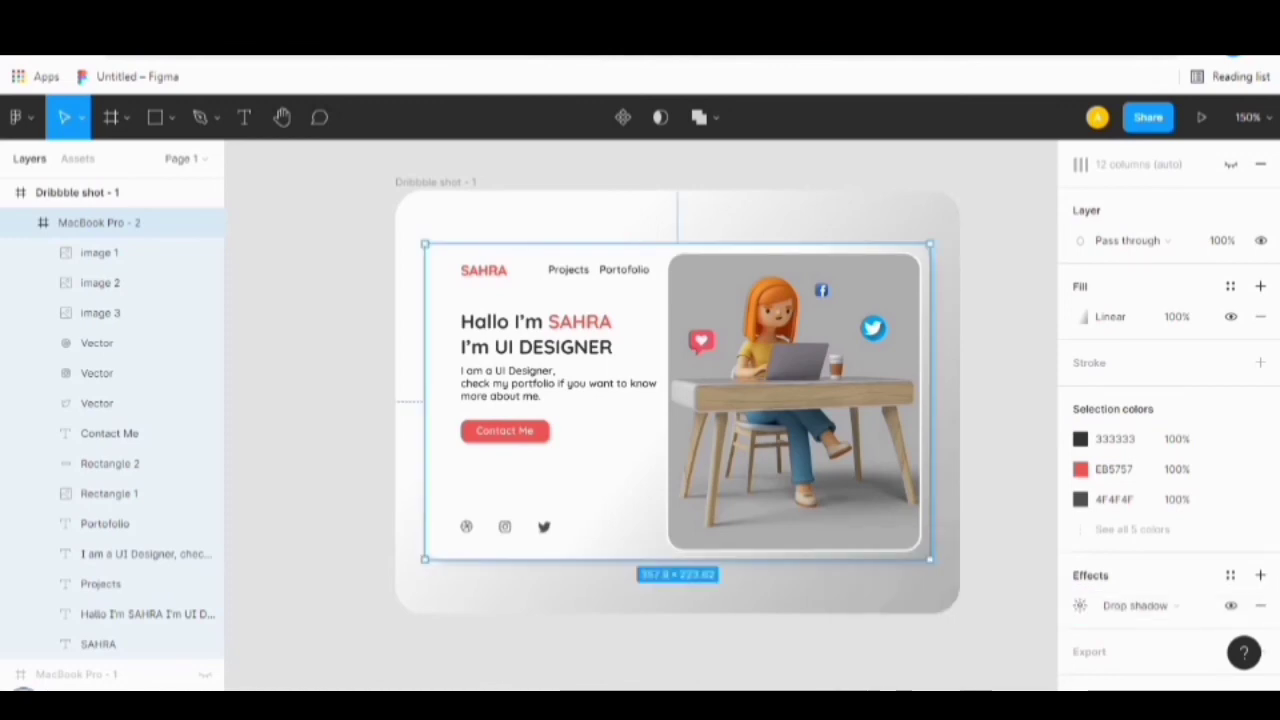
{"action": "left_click", "coordinate": [1004, 500]}
Scale the landing page copy up proportionally to about 375 × 235 and recentre it in the Dribbble shot frame.
{"action": "left_click", "coordinate": [100, 222]}
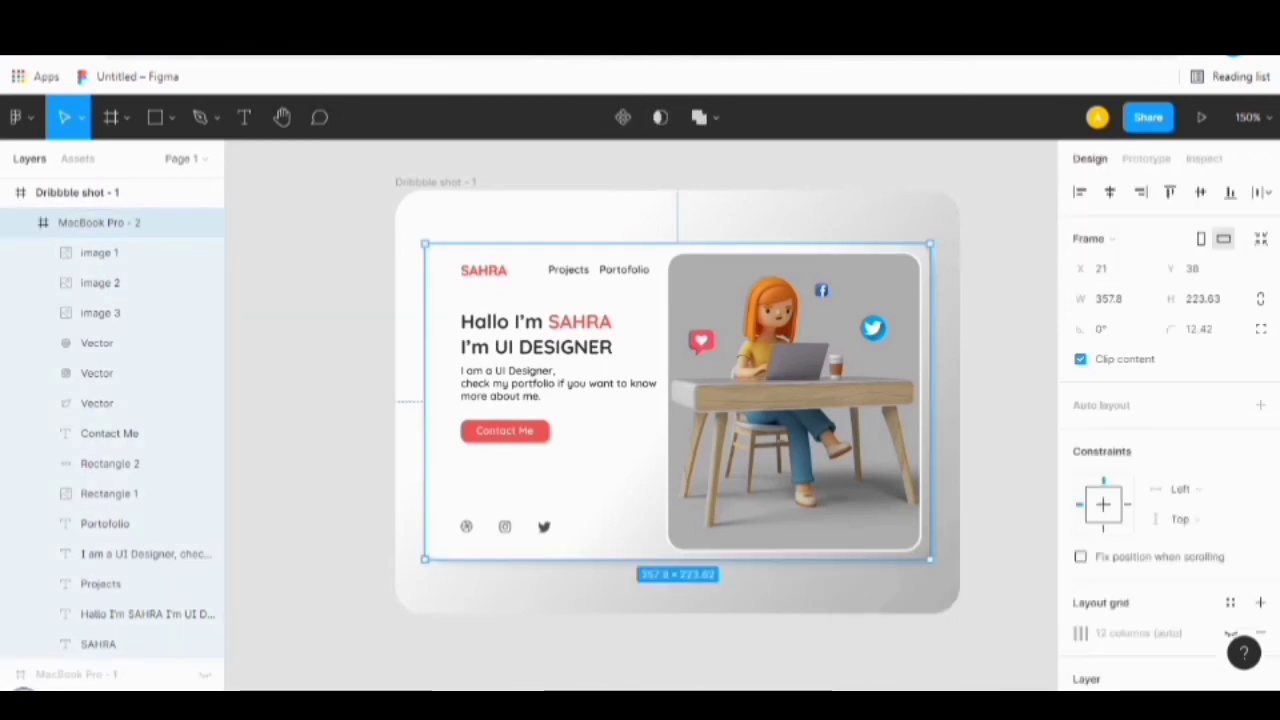
{"action": "left_click_drag", "start_coordinate": [425, 243], "coordinate": [400, 228]}
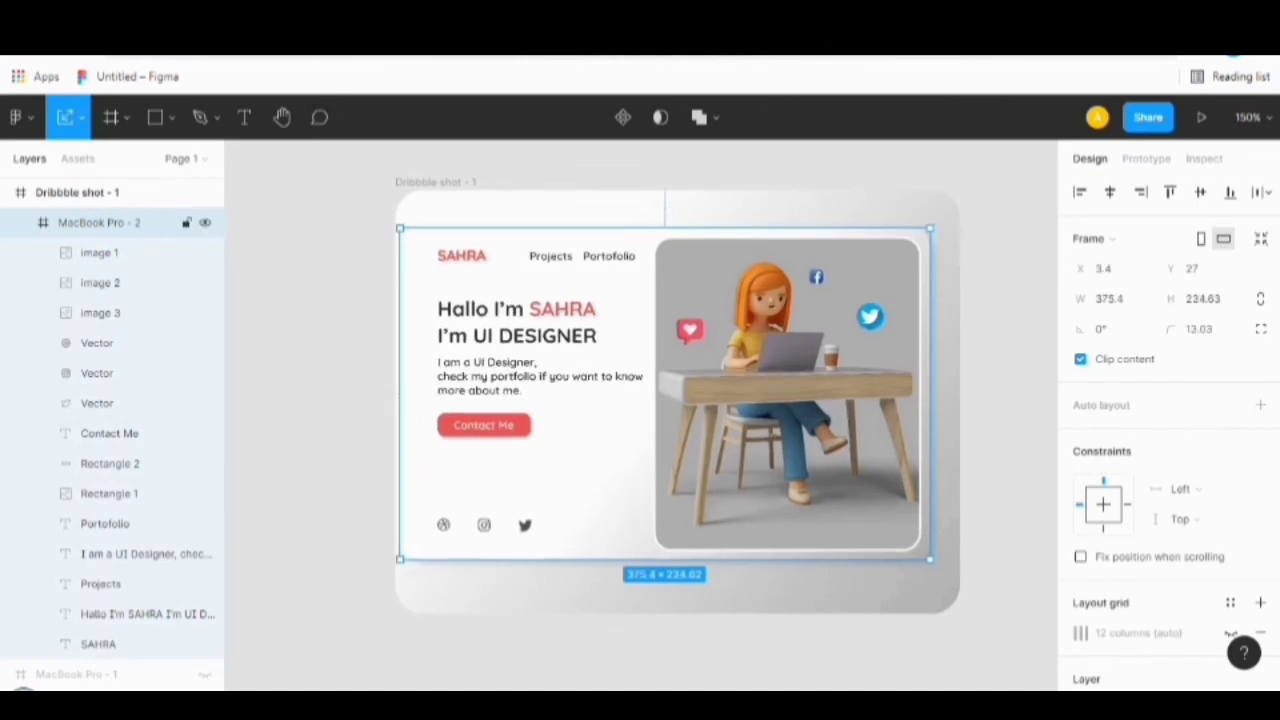
{"action": "left_click_drag", "start_coordinate": [665, 394], "coordinate": [678, 402]}
{"action": "key", "text": "Escape"}
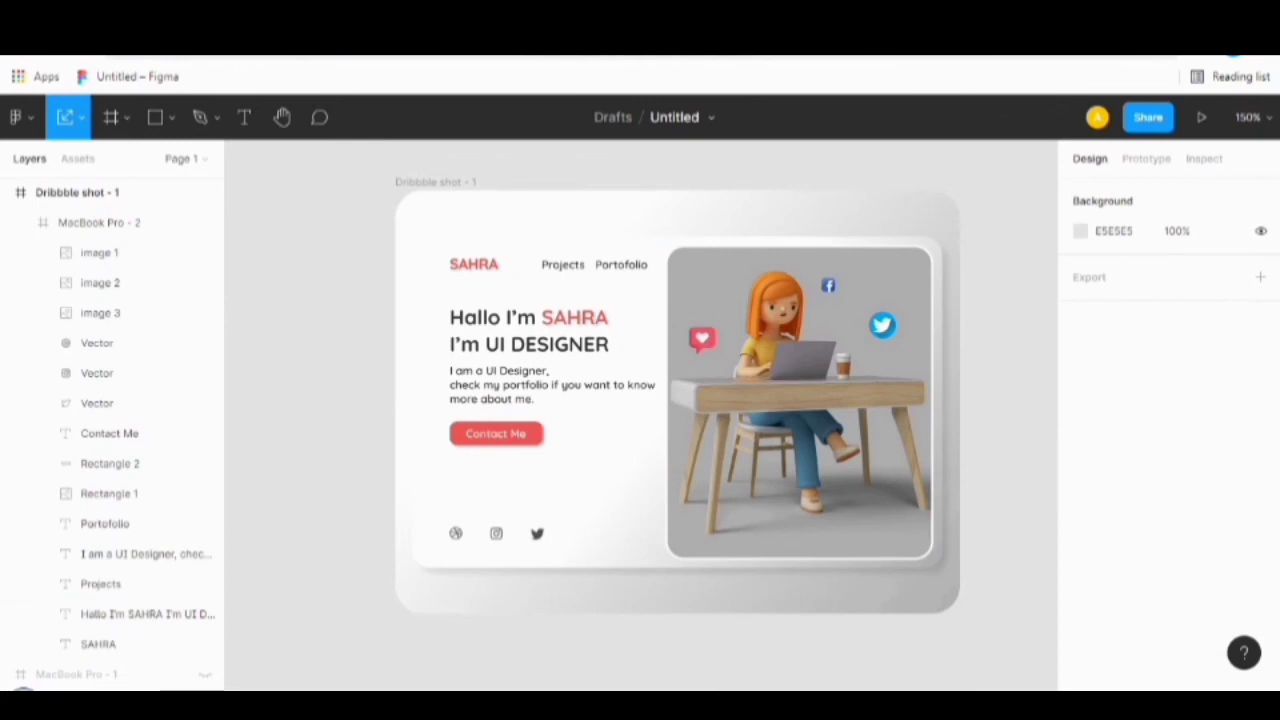
{"action": "key", "text": "ctrl+shift+k"}
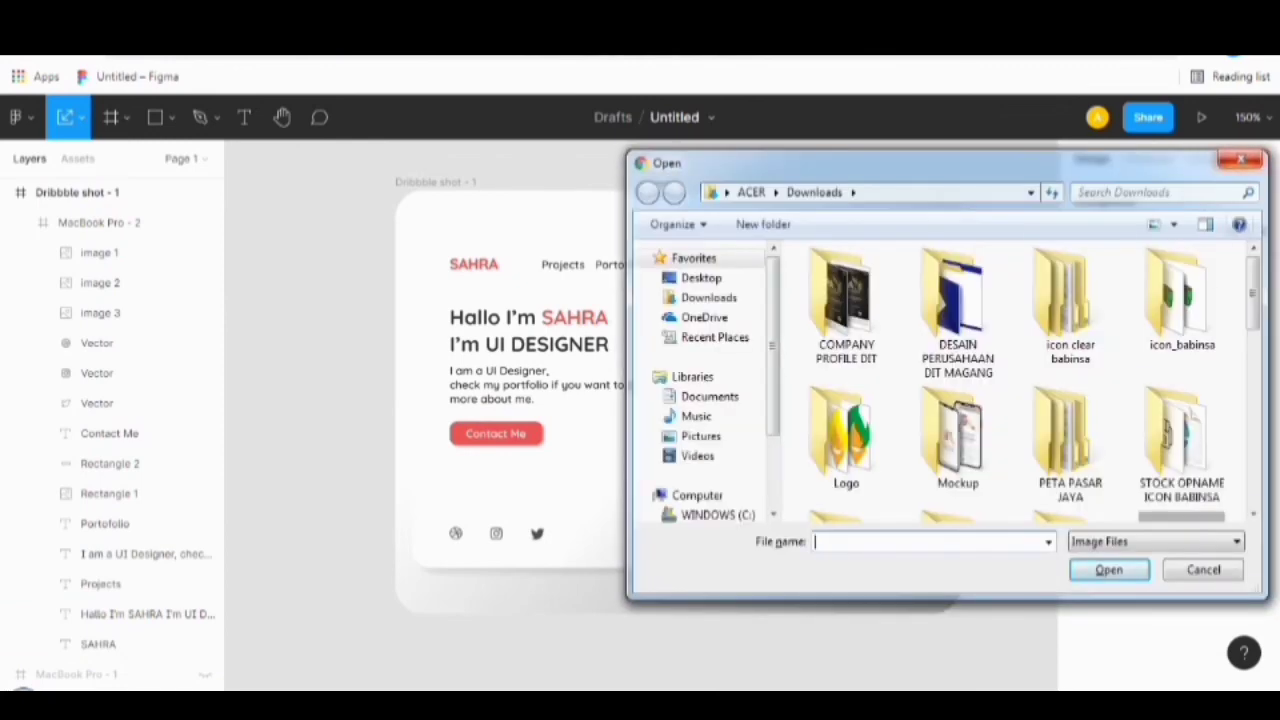
{"action": "key", "text": "Escape"}
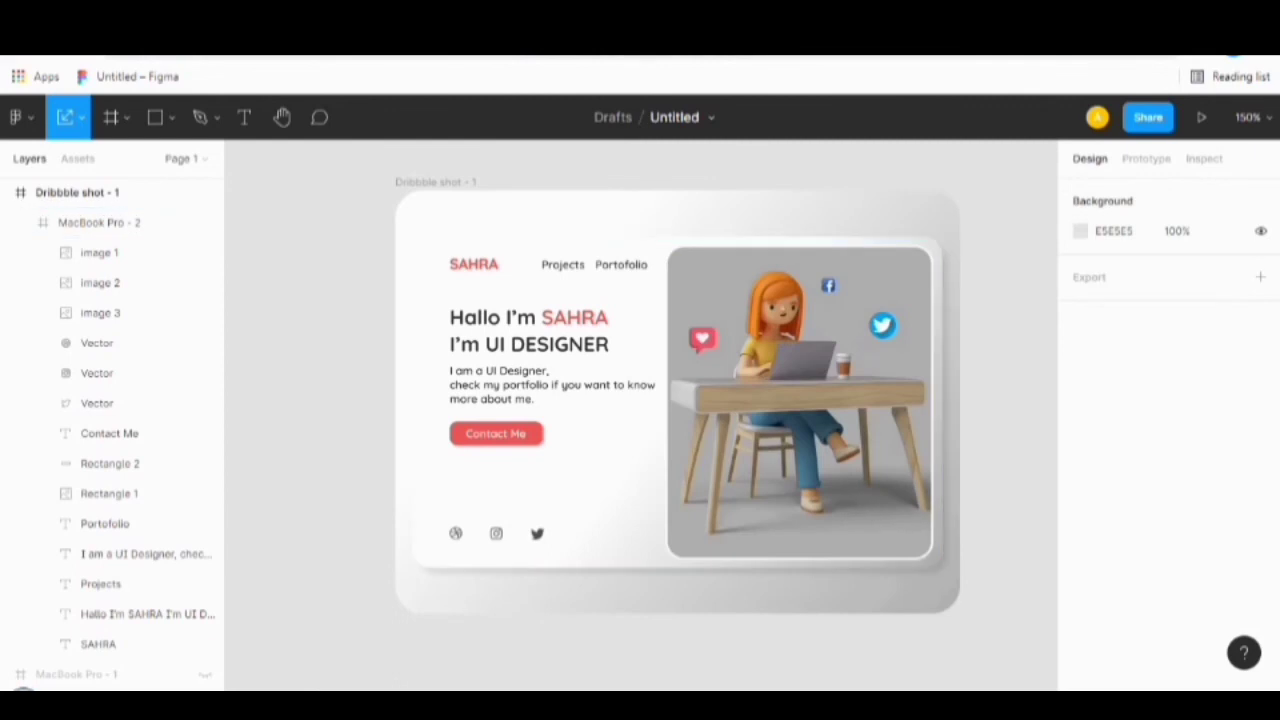
{"action": "scroll", "coordinate": [965, 277], "scroll_direction": "up", "scroll_amount": 2}
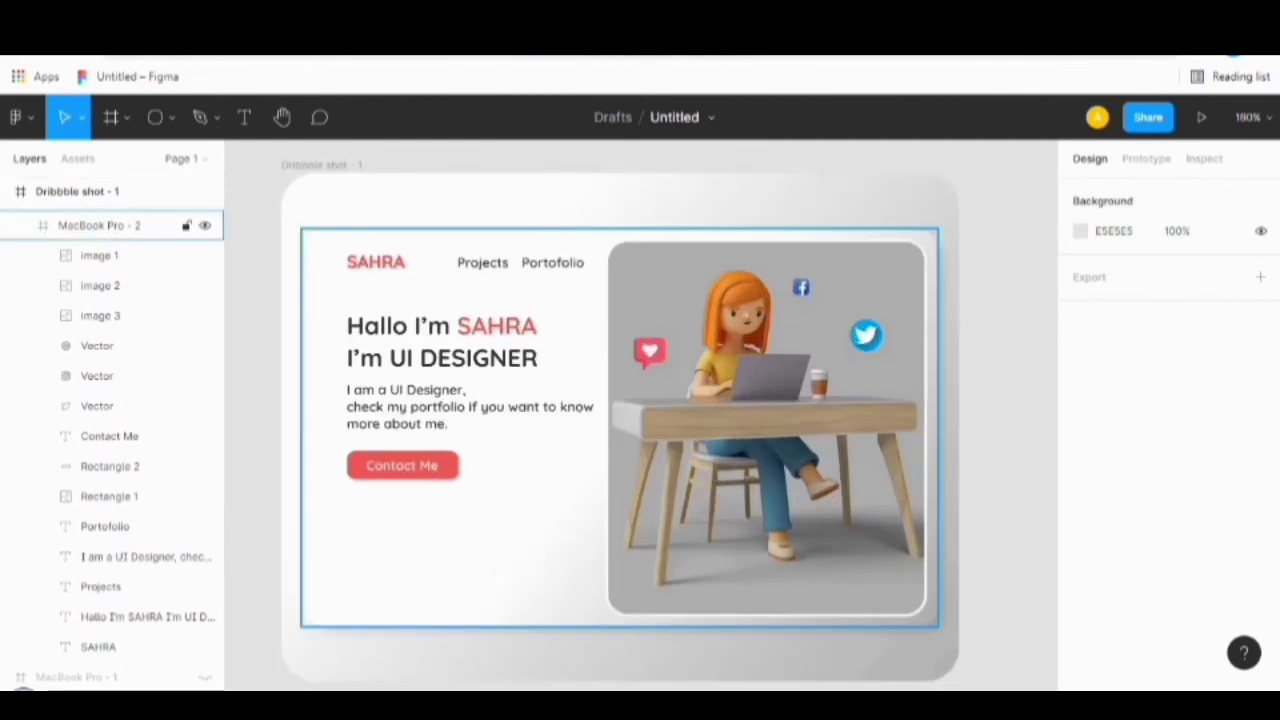
Draw a circle in the landing page copy, scale it to 148 × 148 and send it behind all the page's other layers.
{"action": "key", "text": "o"}
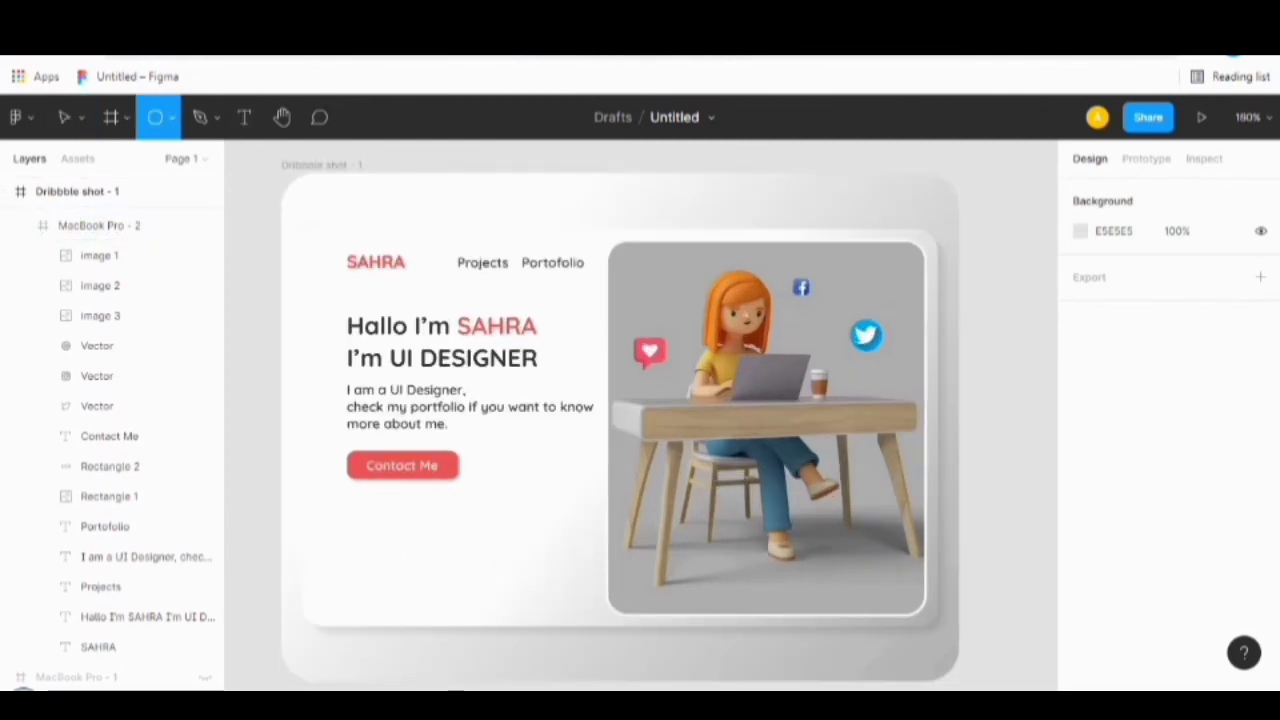
{"action": "left_click", "coordinate": [410, 171]}
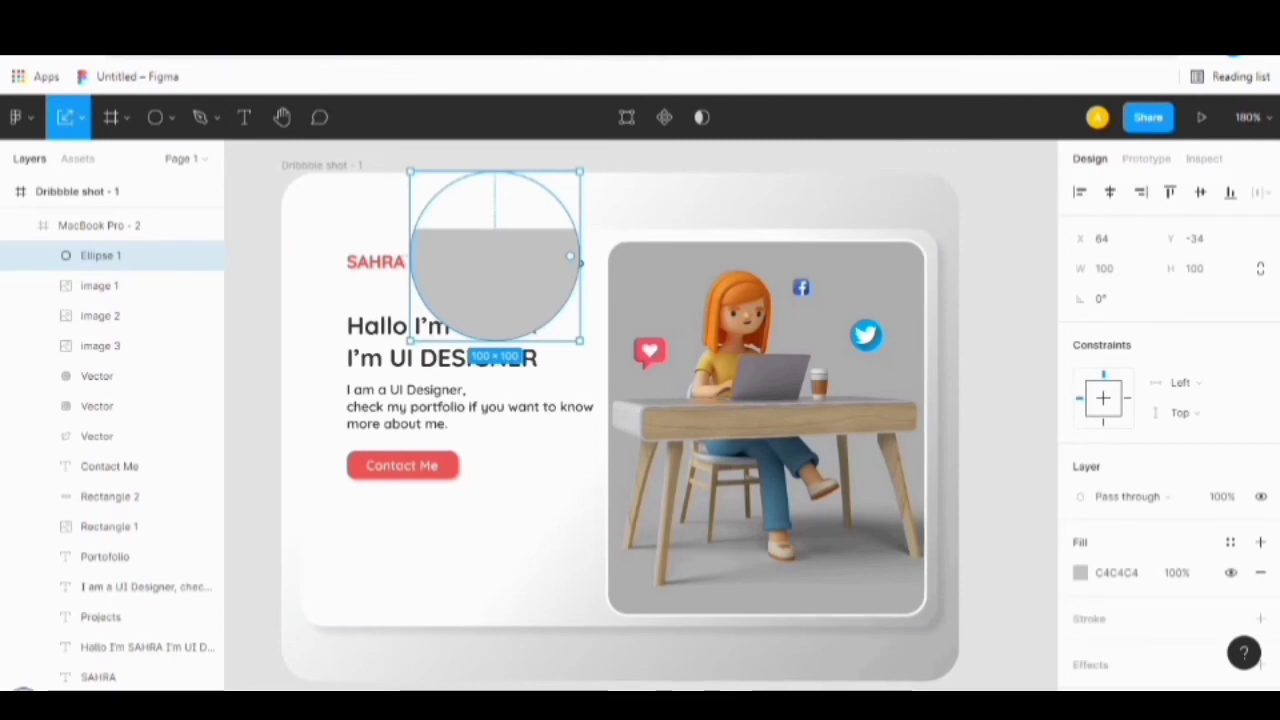
{"action": "left_click_drag", "start_coordinate": [579, 341], "coordinate": [660, 422]}
{"action": "left_click_drag", "start_coordinate": [100, 255], "coordinate": [120, 680]}
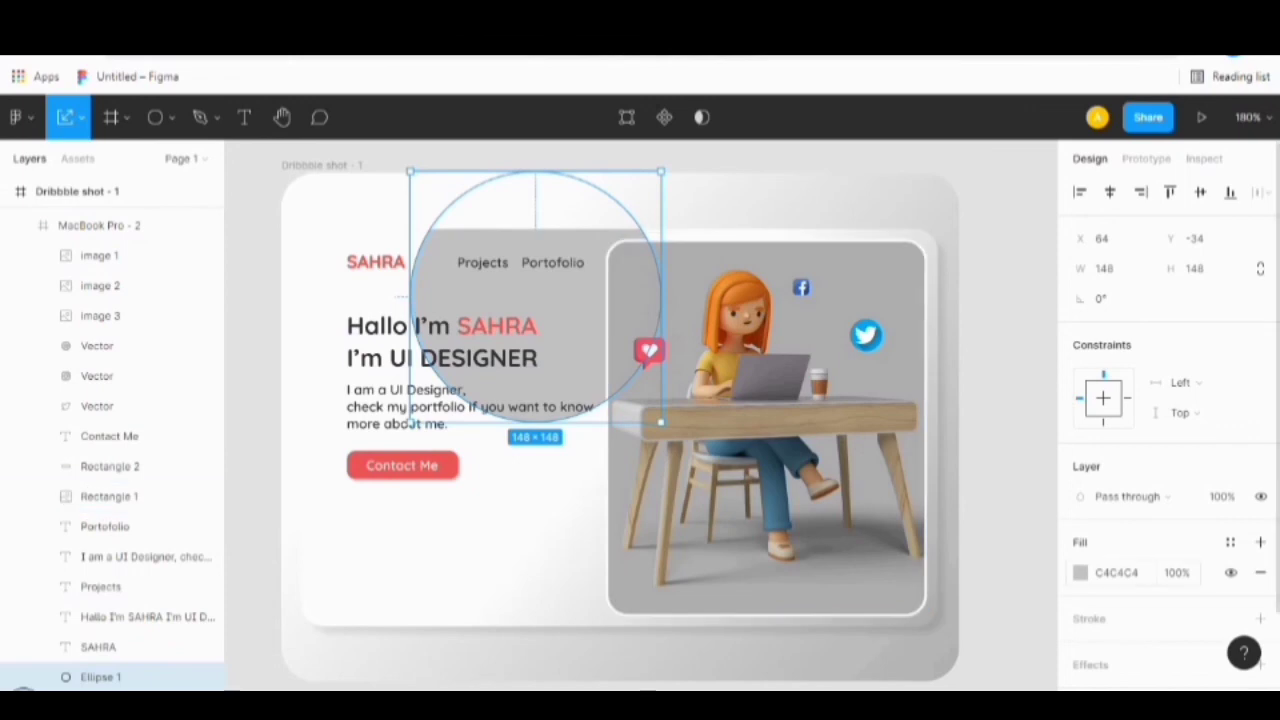
Fill the large circle with the red EB5757.
{"action": "left_click", "coordinate": [1080, 572]}
{"action": "left_click", "coordinate": [990, 601]}
{"action": "left_click", "coordinate": [1038, 201]}
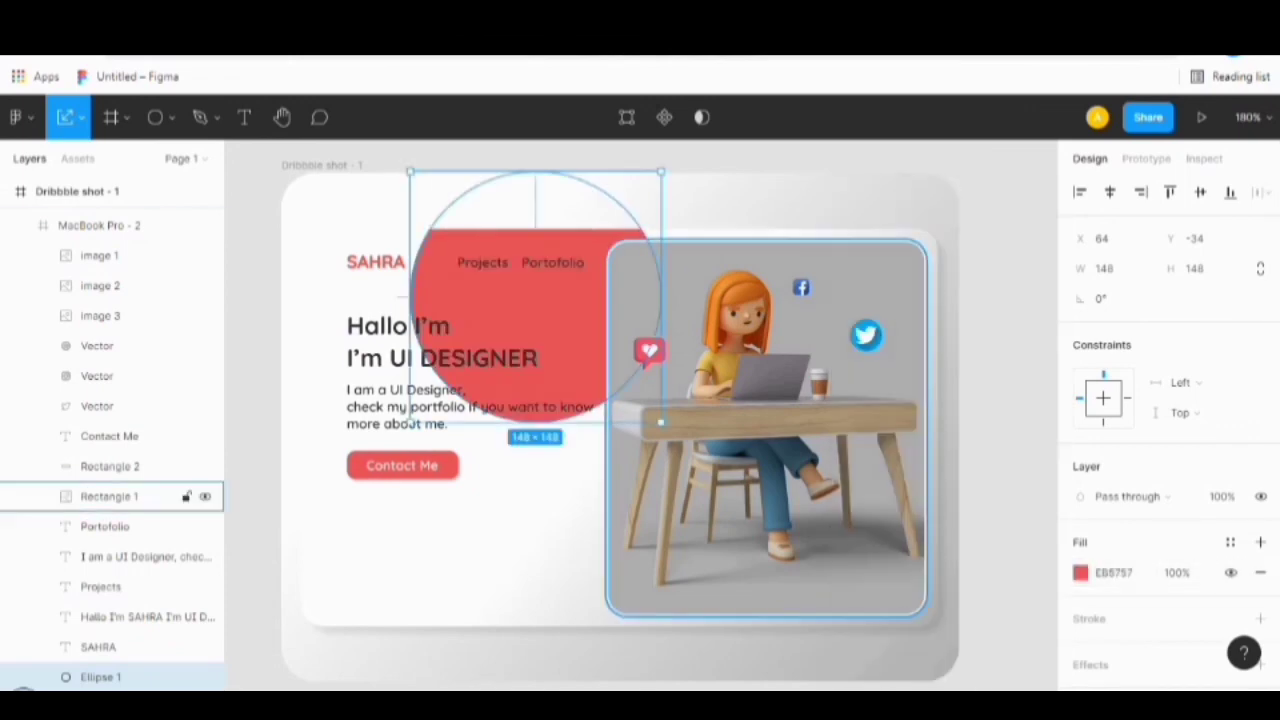
Place the red circle in the landing page's lower-left corner behind the social icons, cropped by the page edges, with the icons in white.
{"action": "left_click_drag", "start_coordinate": [630, 300], "coordinate": [487, 632]}
{"action": "scroll", "coordinate": [480, 520], "scroll_direction": "down", "scroll_amount": 1}
{"action": "left_click_drag", "start_coordinate": [440, 520], "coordinate": [413, 536]}
{"action": "left_click", "coordinate": [1000, 540]}
{"action": "scroll", "coordinate": [620, 400], "scroll_direction": "up", "scroll_amount": 1}
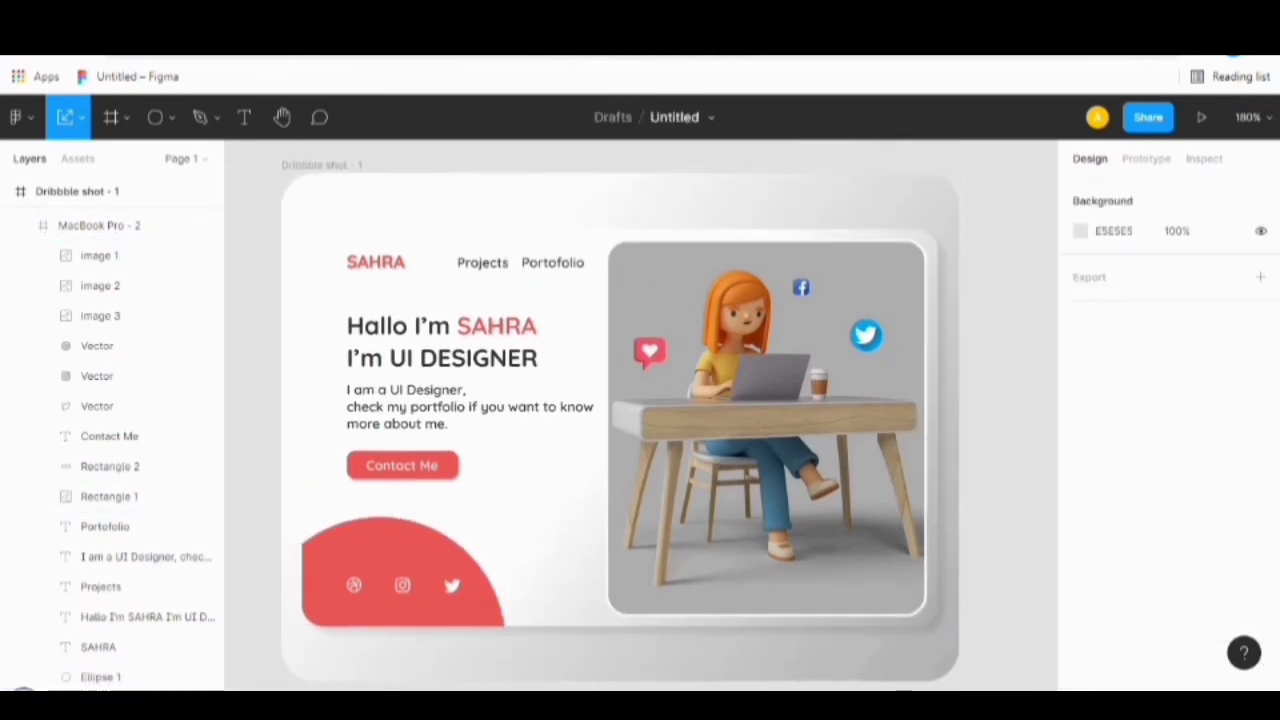
Add a circle to the Dribbble shot frame and scale it down to 27 × 27 above the SAHRA logo.
{"action": "key", "text": "t"}
{"action": "key", "text": "o"}
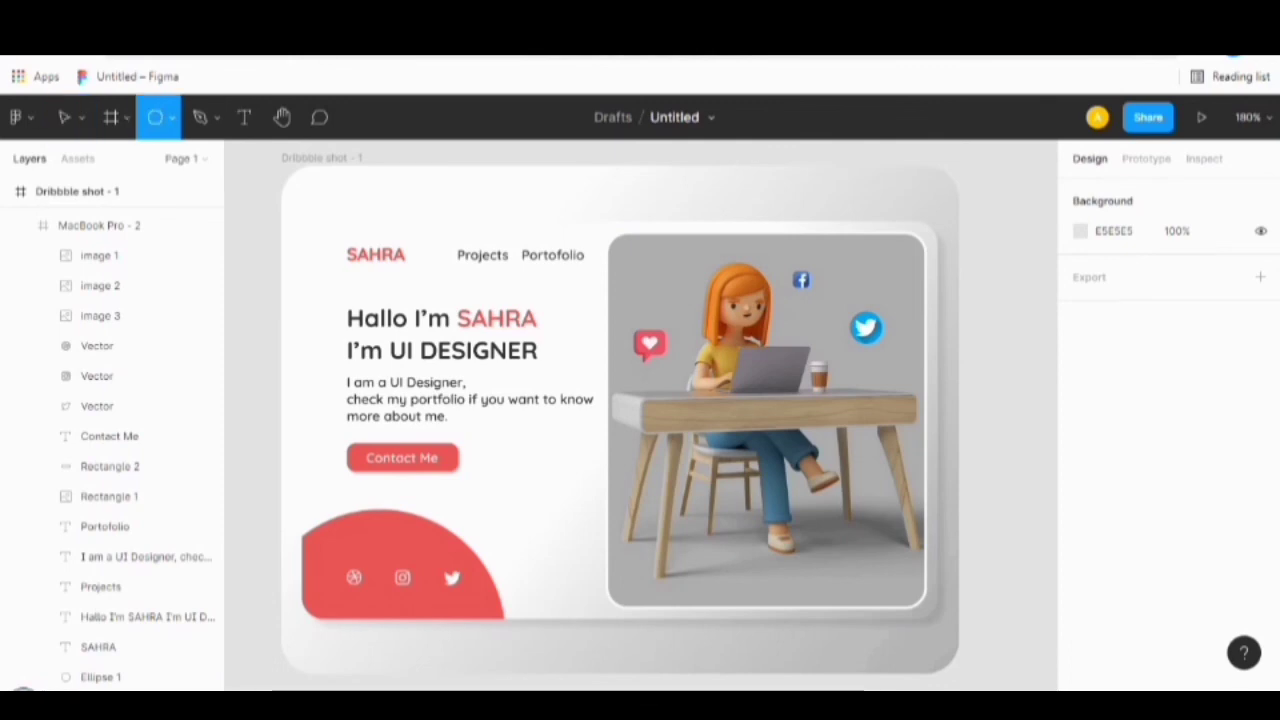
{"action": "left_click", "coordinate": [693, 203]}
{"action": "scroll", "coordinate": [693, 203], "scroll_direction": "up", "scroll_amount": 2}
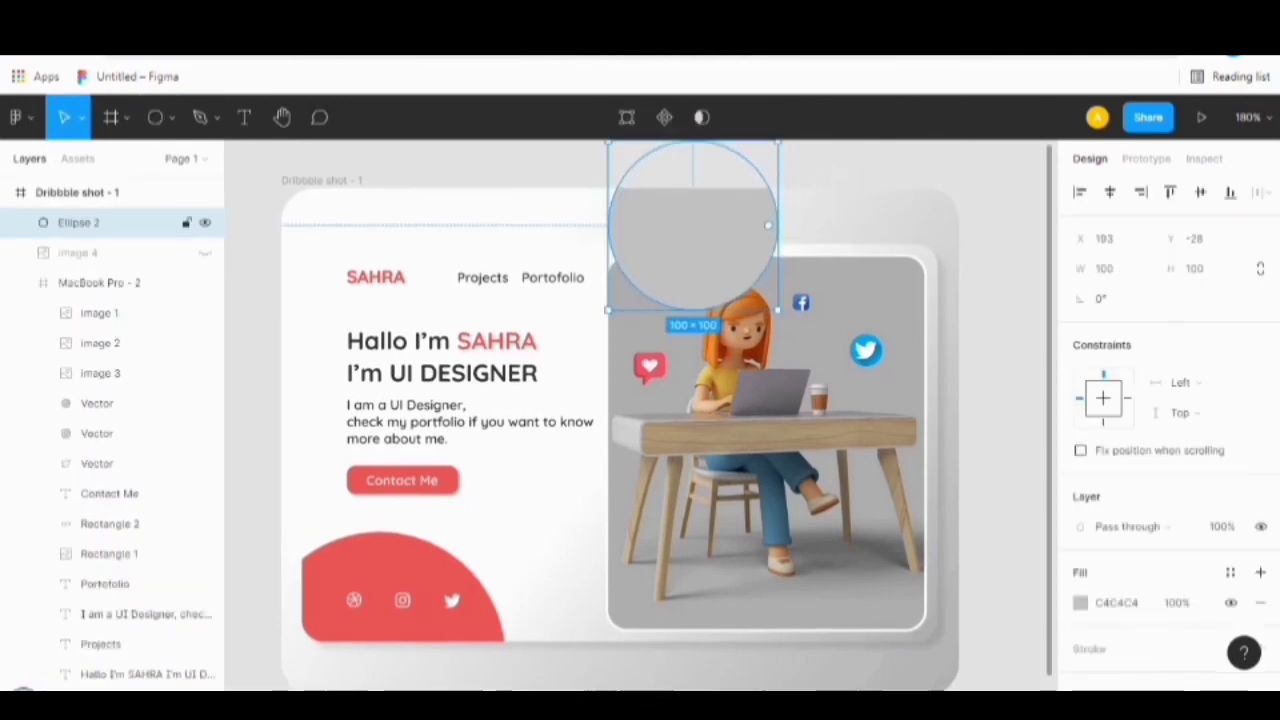
{"action": "left_click_drag", "start_coordinate": [608, 175], "coordinate": [343, 265]}
Fill the small circle above the logo with the red EB5757.
{"action": "left_click", "coordinate": [1080, 602]}
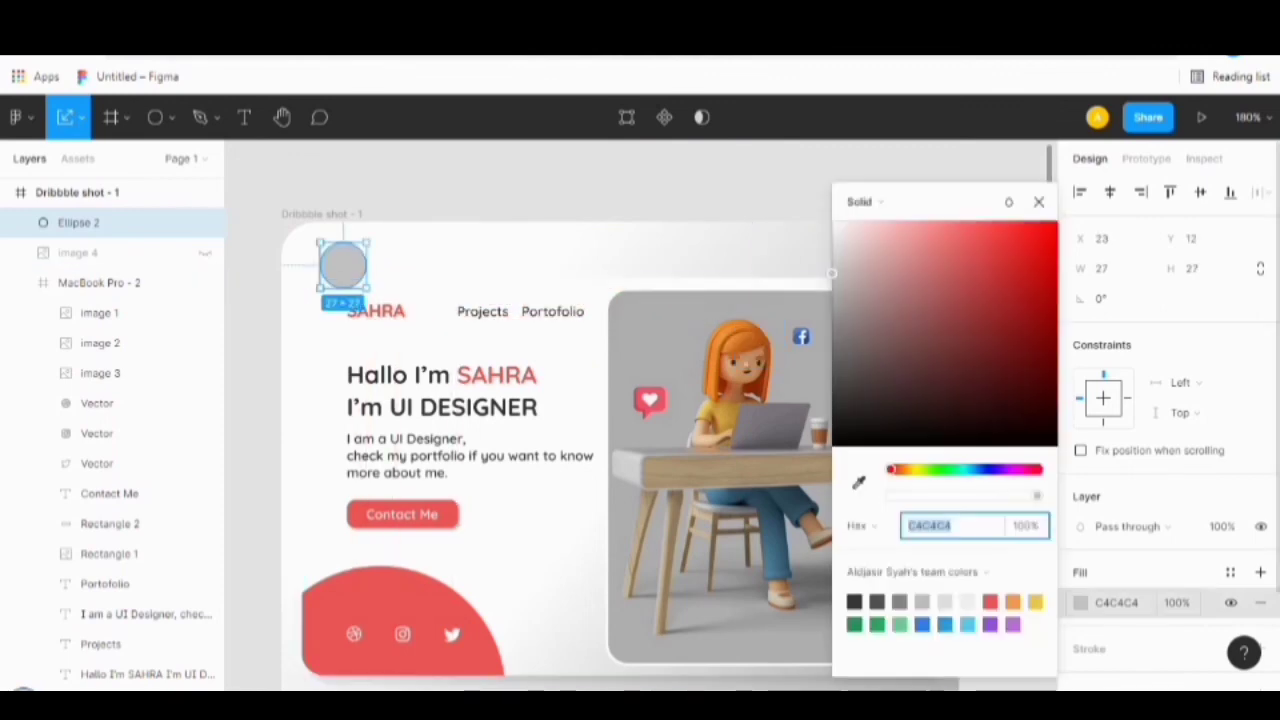
{"action": "type", "text": "EB5757"}
{"action": "key", "text": "Return"}
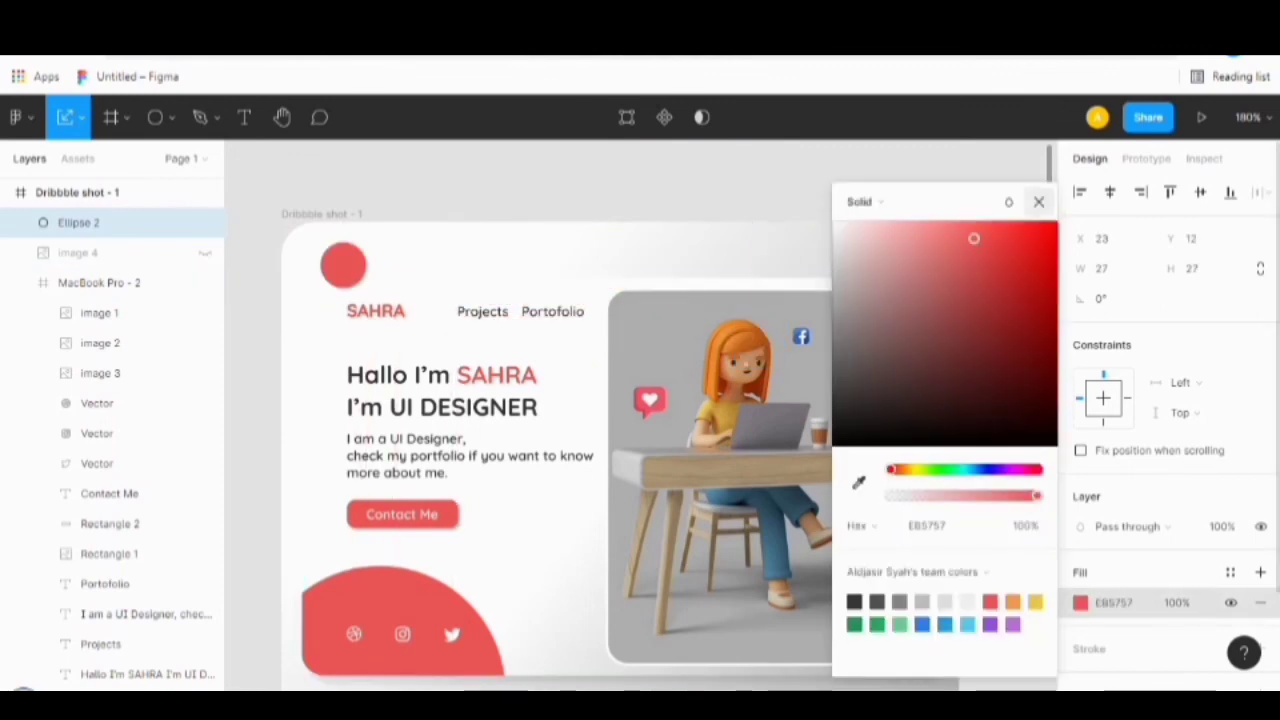
{"action": "key", "text": "Escape"}
Shrink the small red circle to 13 × 13 at the landing page's upper-right corner and place a duplicate beside the Contact Me button.
{"action": "left_click_drag", "start_coordinate": [367, 289], "coordinate": [551, 517]}
{"action": "key", "text": "ctrl+d"}
Try yellow and orange on the duplicate circle beside the Contact Me button and fill it with green 6FCF97.
{"action": "left_click", "coordinate": [1080, 572]}
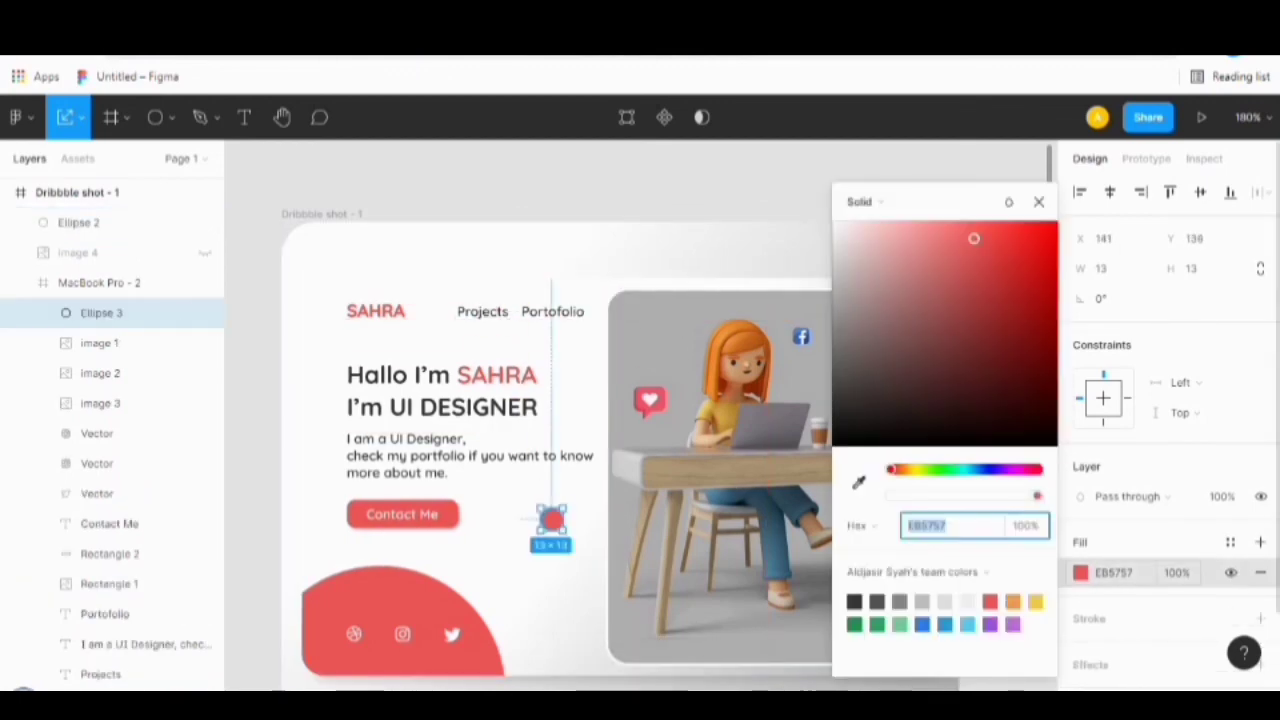
{"action": "type", "text": "F2C94C"}
{"action": "key", "text": "Return"}
{"action": "left_click", "coordinate": [551, 518]}
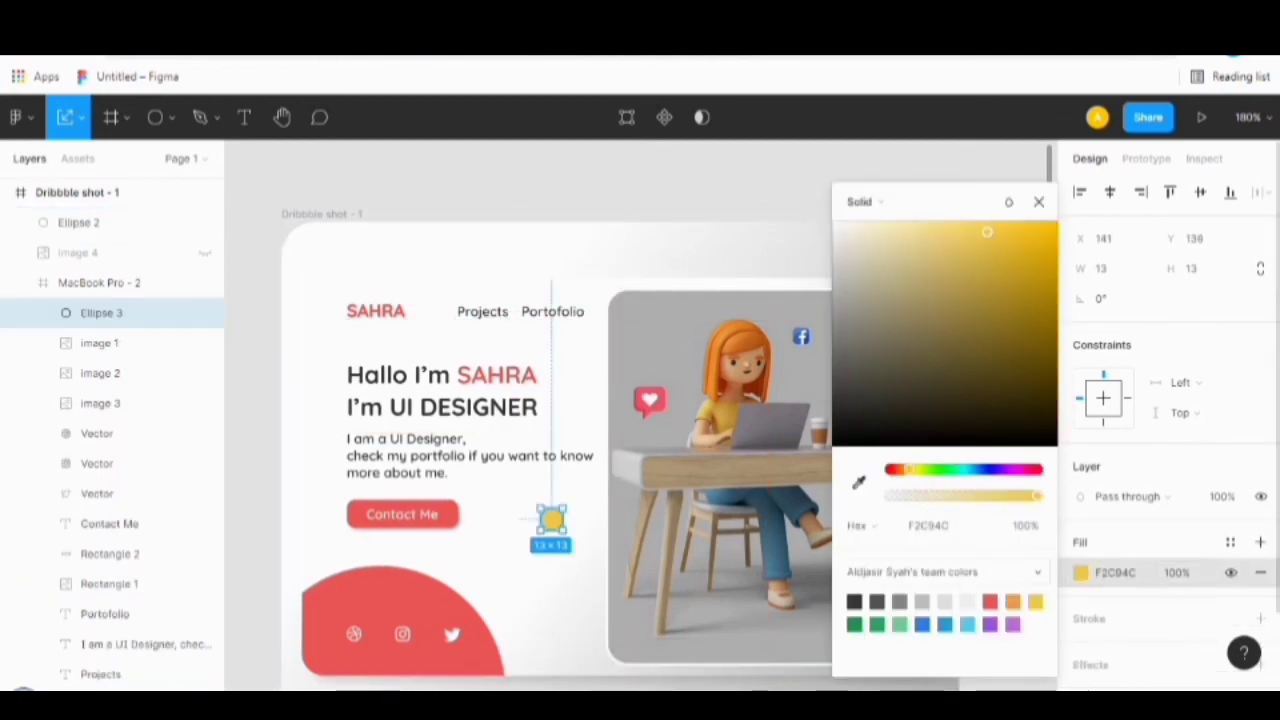
{"action": "left_click", "coordinate": [1013, 602]}
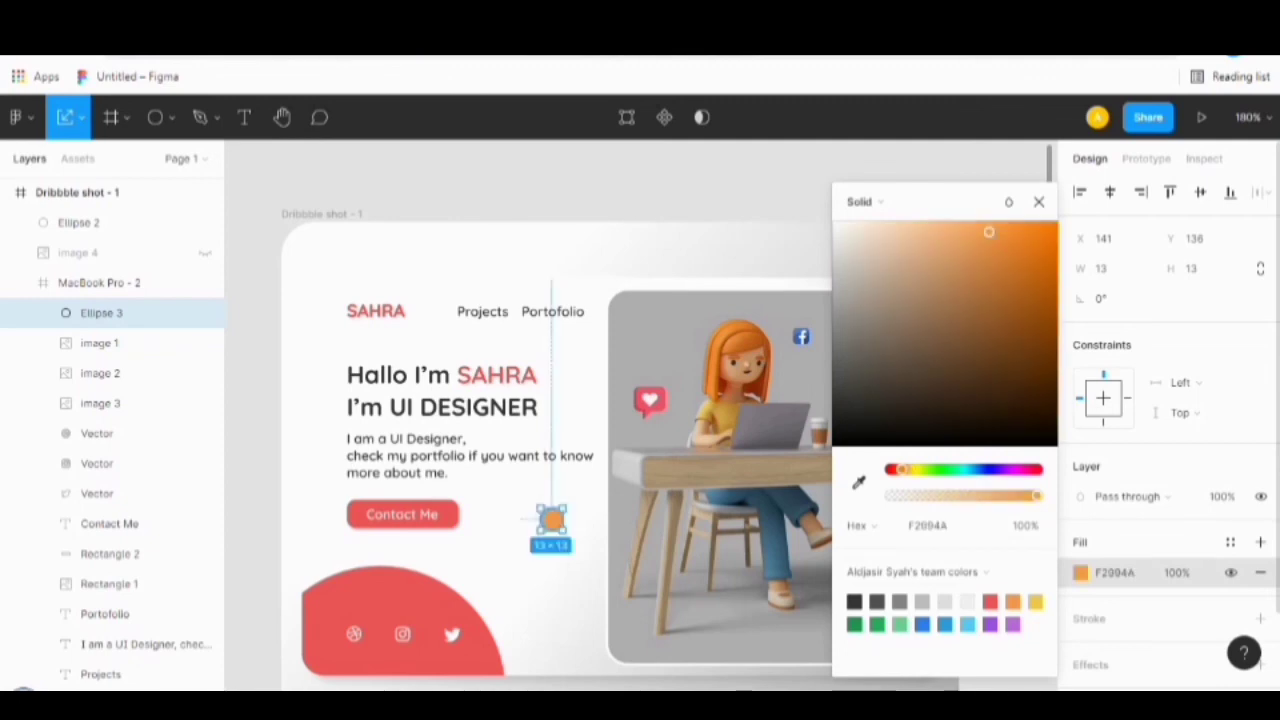
{"action": "left_click", "coordinate": [899, 624]}
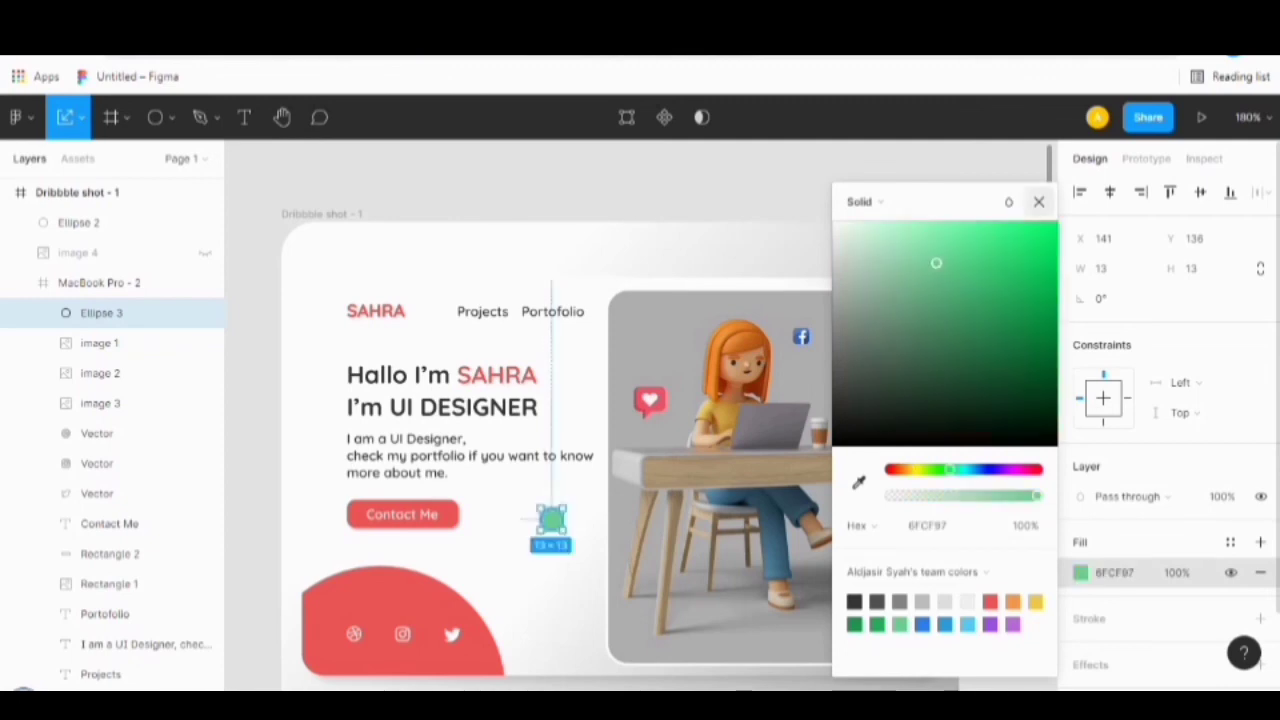
{"action": "left_click", "coordinate": [1039, 202]}
Shrink the green circle onto the large red shape's upper-right edge and place a 19 × 19 duplicate on the landing page's bottom edge.
{"action": "left_click_drag", "start_coordinate": [564, 506], "coordinate": [794, 642]}
{"action": "key", "text": "ctrl+d"}
{"action": "scroll", "coordinate": [459, 565], "scroll_direction": "down", "scroll_amount": 1}
Fill the 19 × 19 circle on the landing page's bottom edge with the blue 507DD2 sampled from the Facebook icon.
{"action": "left_click", "coordinate": [1080, 602]}
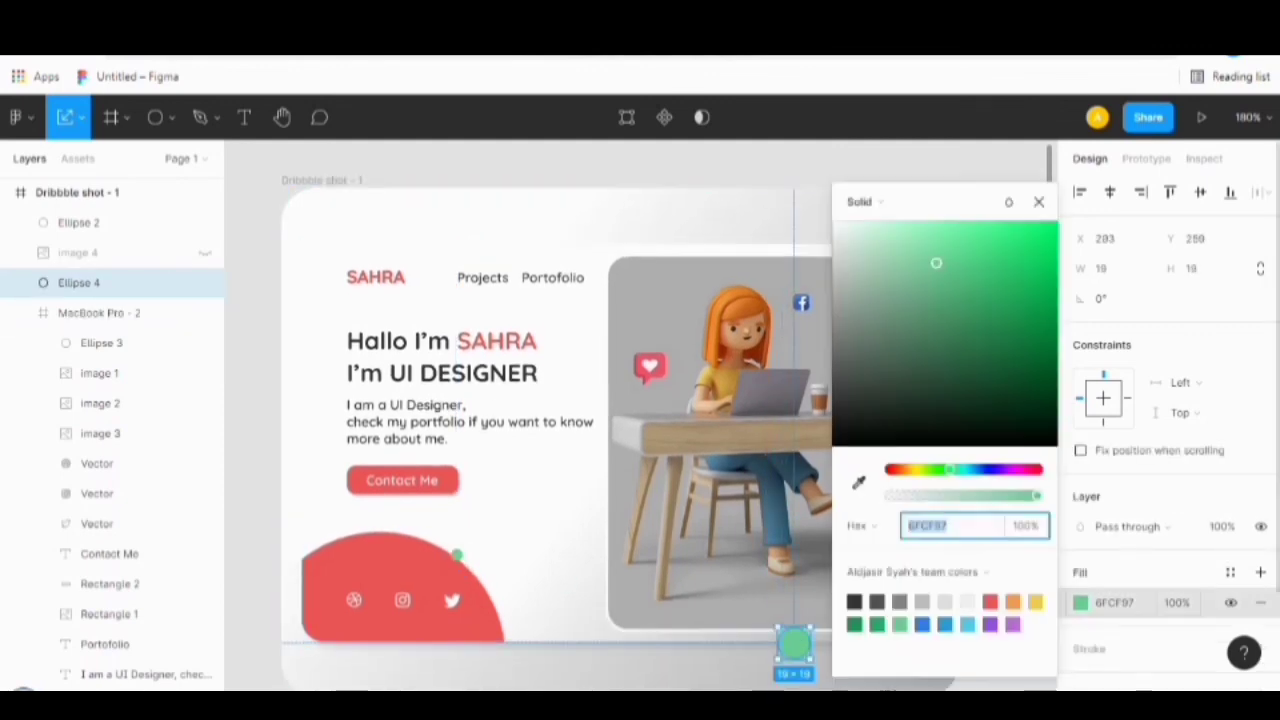
{"action": "type", "text": "F2C94C"}
{"action": "key", "text": "Return"}
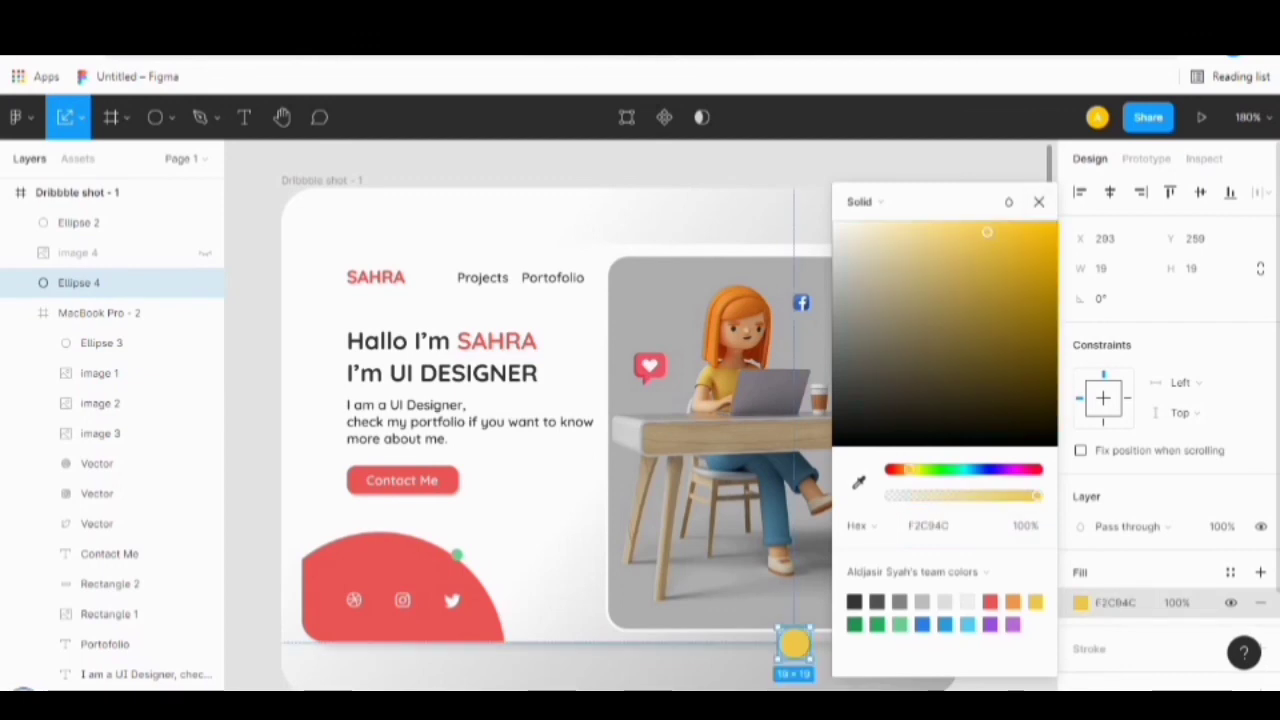
{"action": "key", "text": "i"}
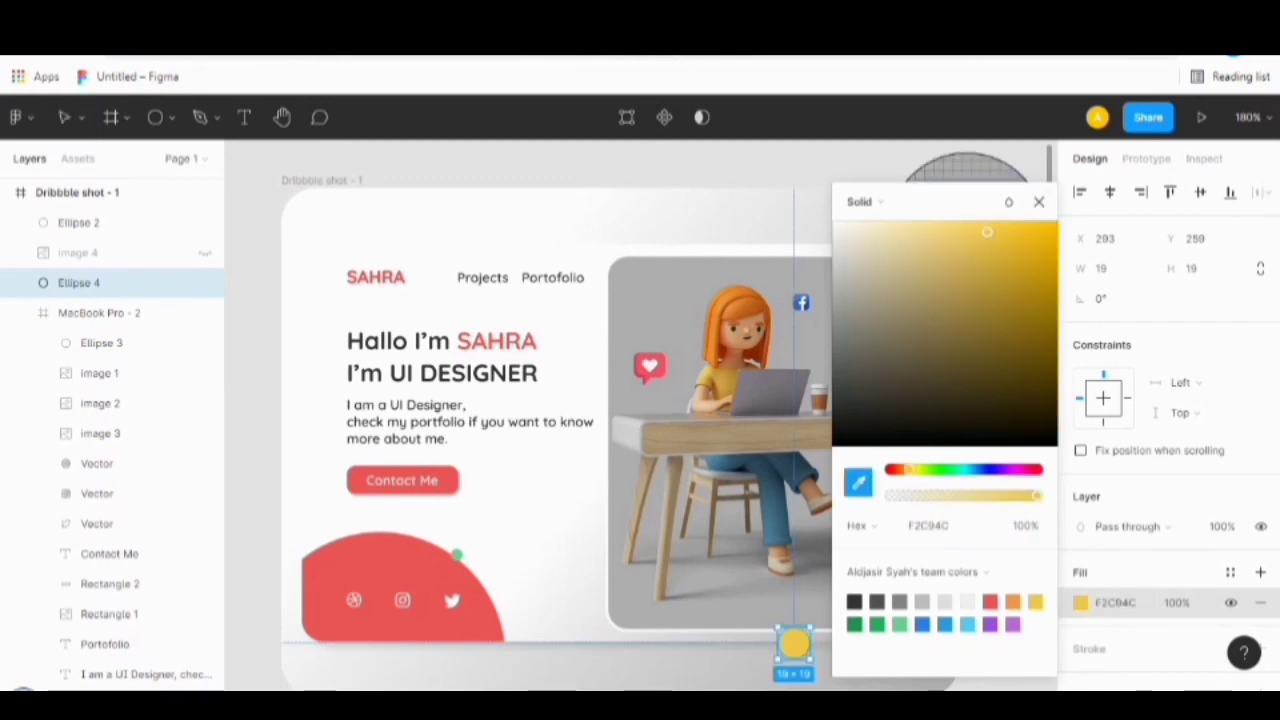
{"action": "left_click", "coordinate": [801, 302]}
{"action": "key", "text": "Escape"}
{"action": "scroll", "coordinate": [620, 420], "scroll_direction": "down", "scroll_amount": 2}
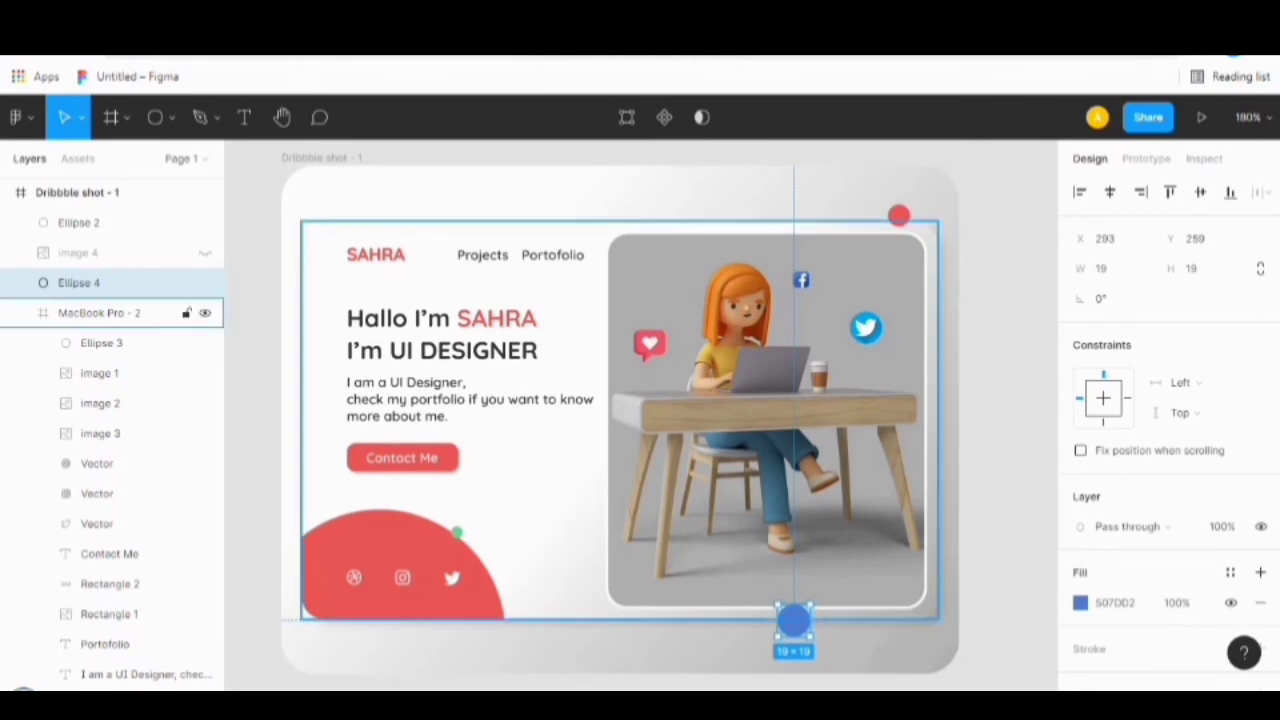
{"action": "key", "text": "Escape"}
{"action": "scroll", "coordinate": [620, 420], "scroll_direction": "up", "scroll_amount": 2}
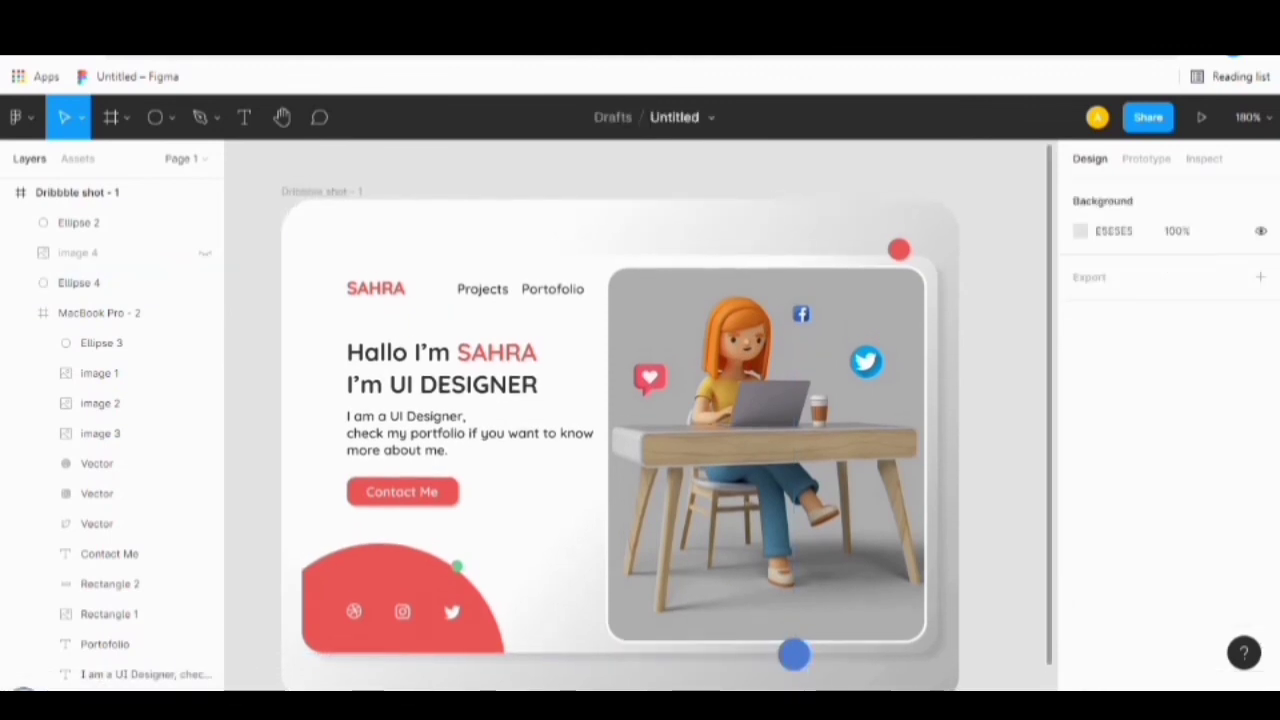
{"action": "scroll", "coordinate": [620, 420], "scroll_direction": "down", "scroll_amount": 2}
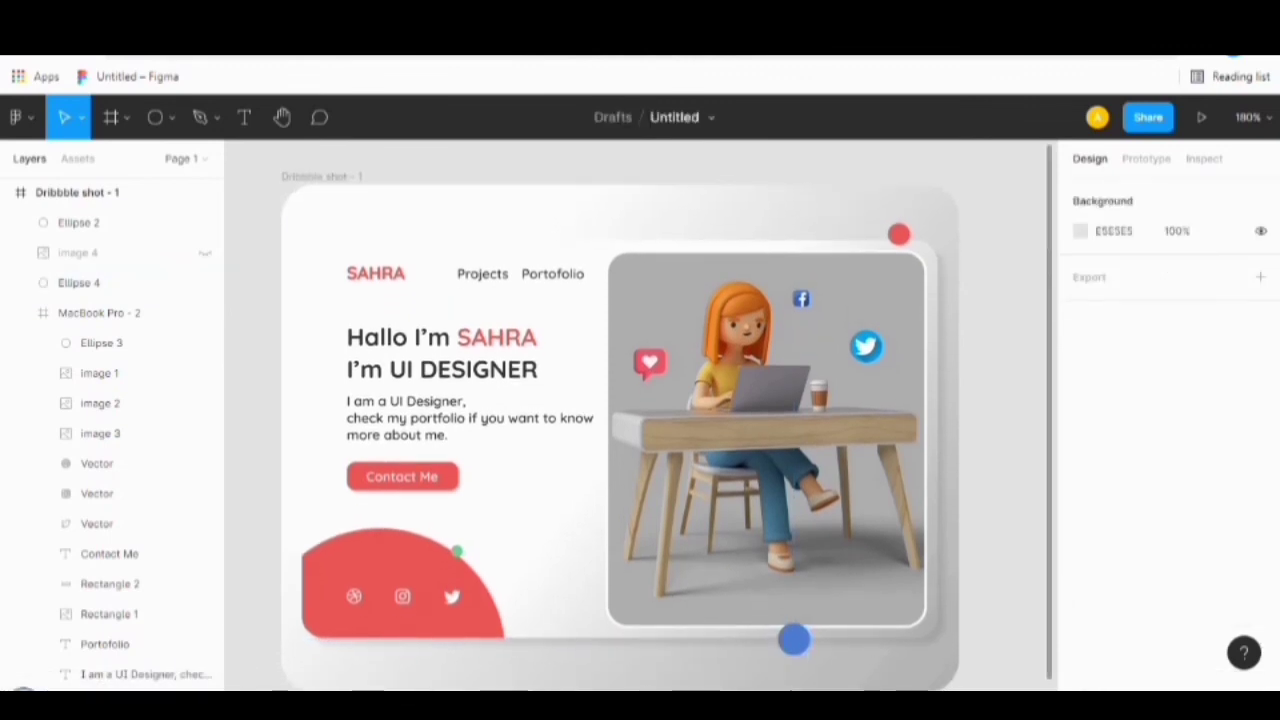